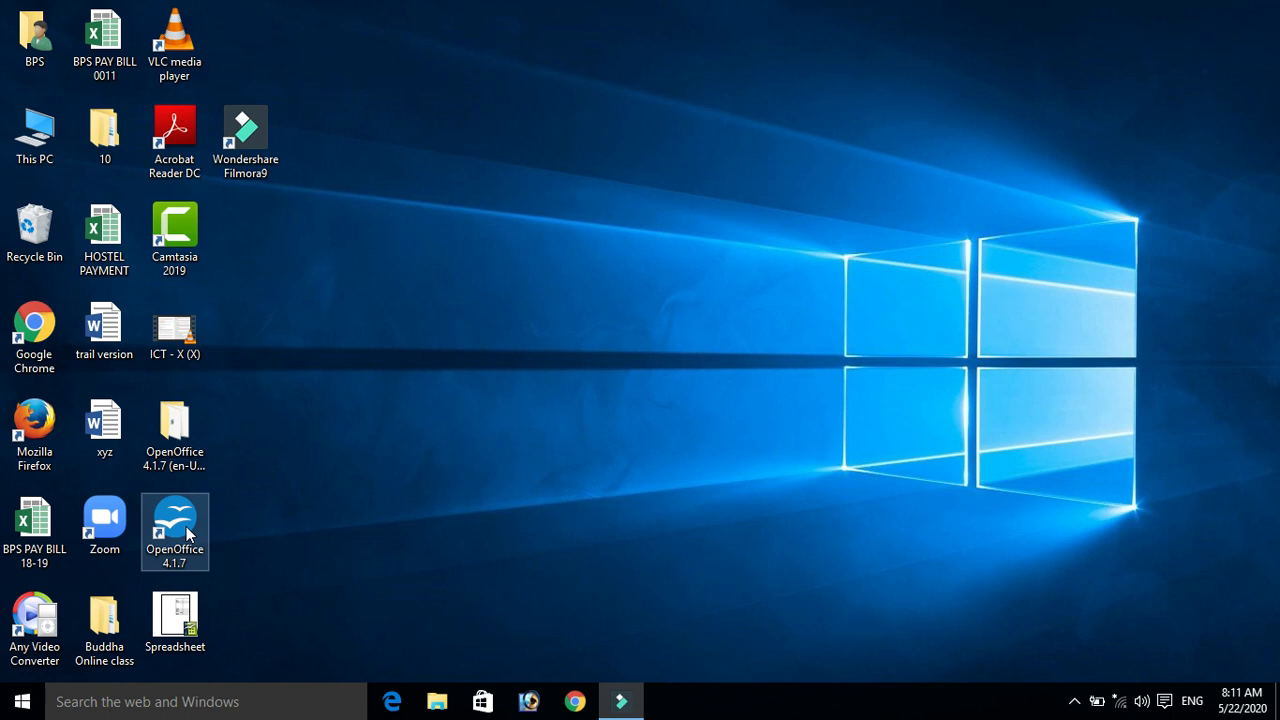
Launch OpenOffice 4.1.7 and create a new blank spreadsheet.
double_click(187, 534)
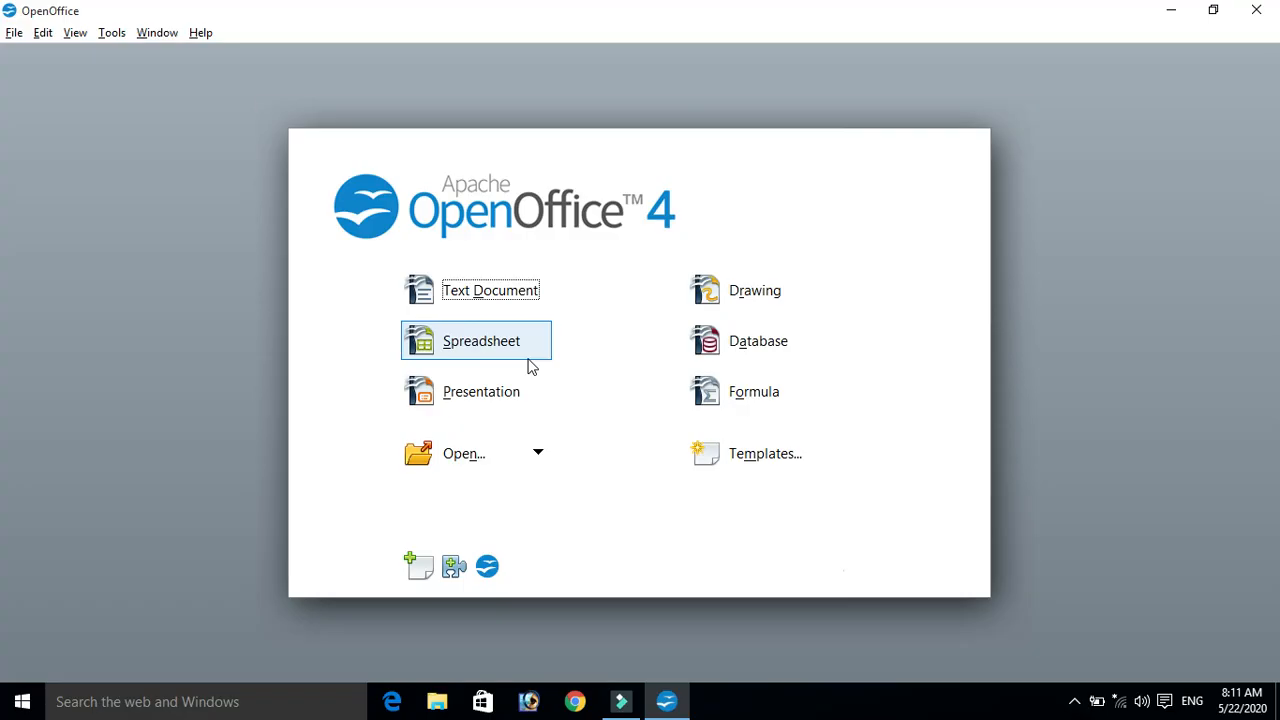
left_click(474, 346)
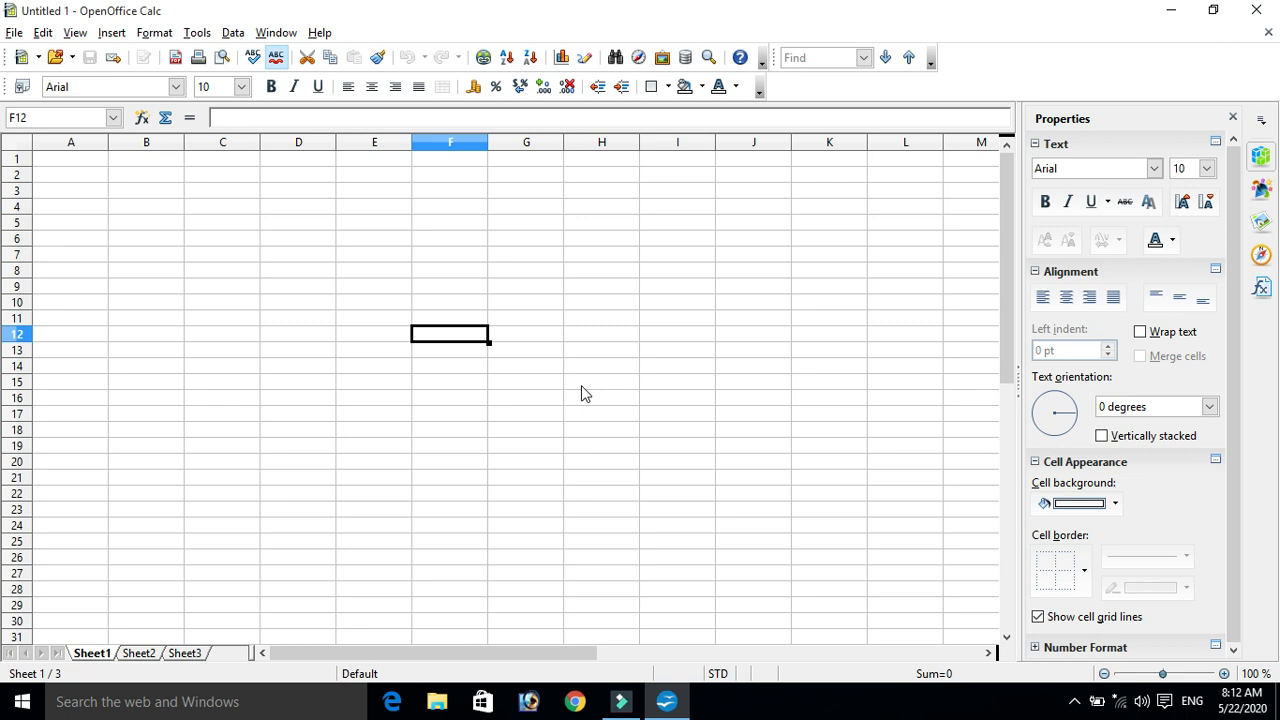
left_click(84, 161)
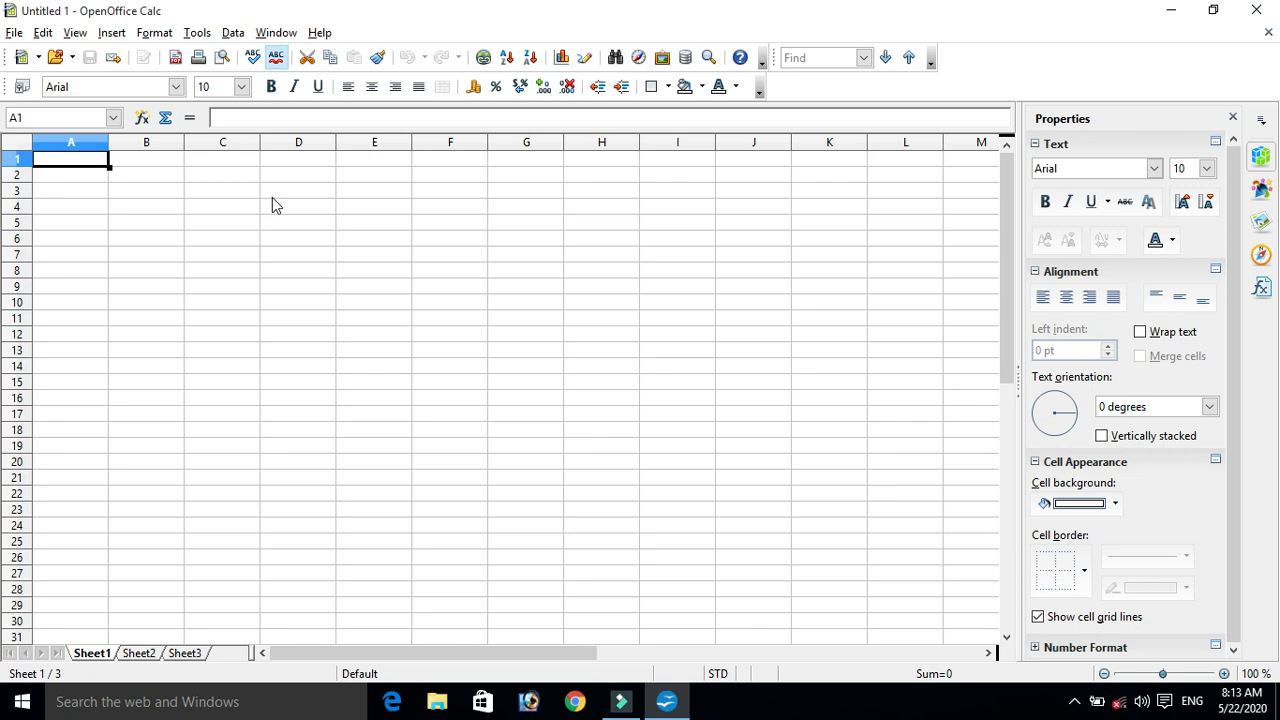
left_click(214, 254)
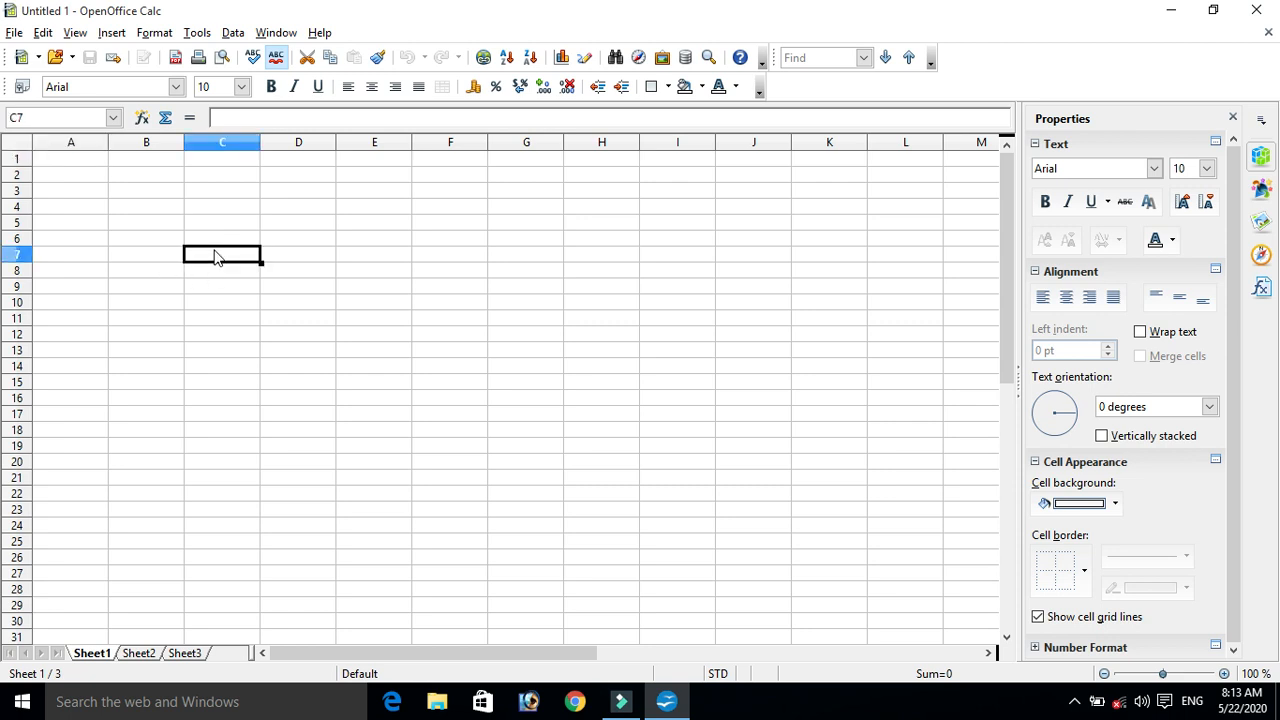
left_click_drag(92, 161, 430, 162)
left_click(391, 226)
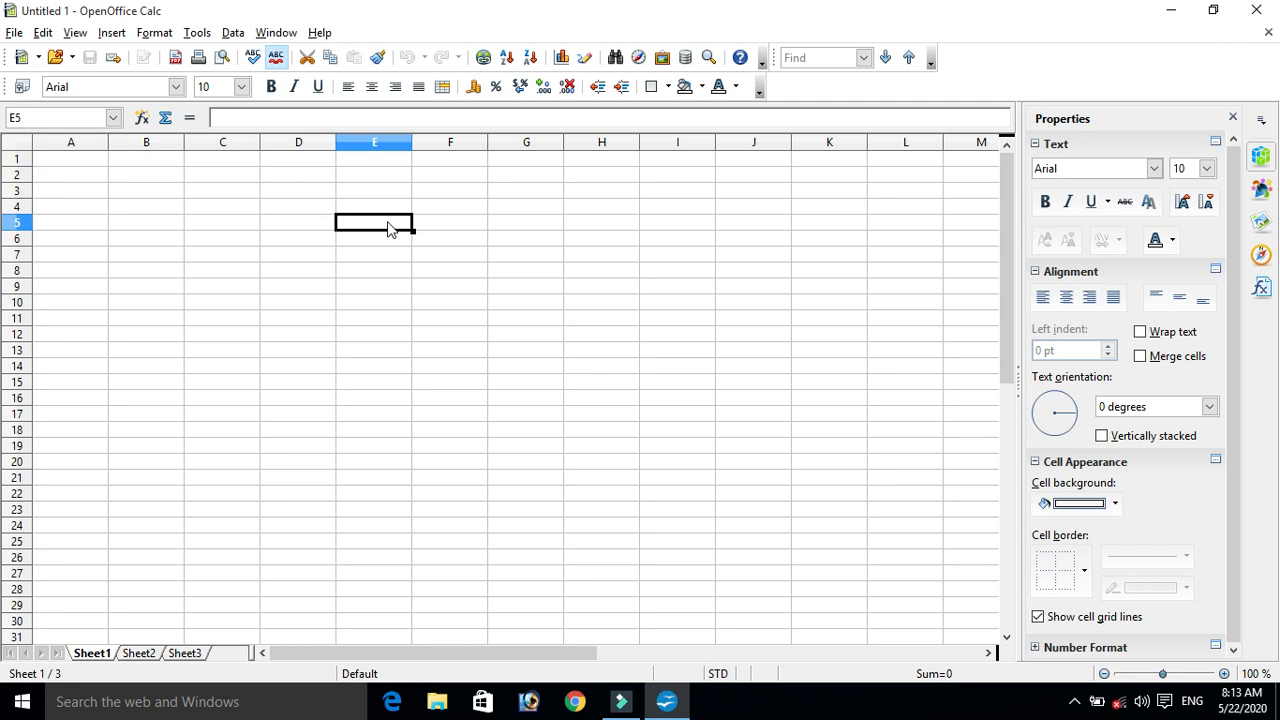
left_click(55, 166)
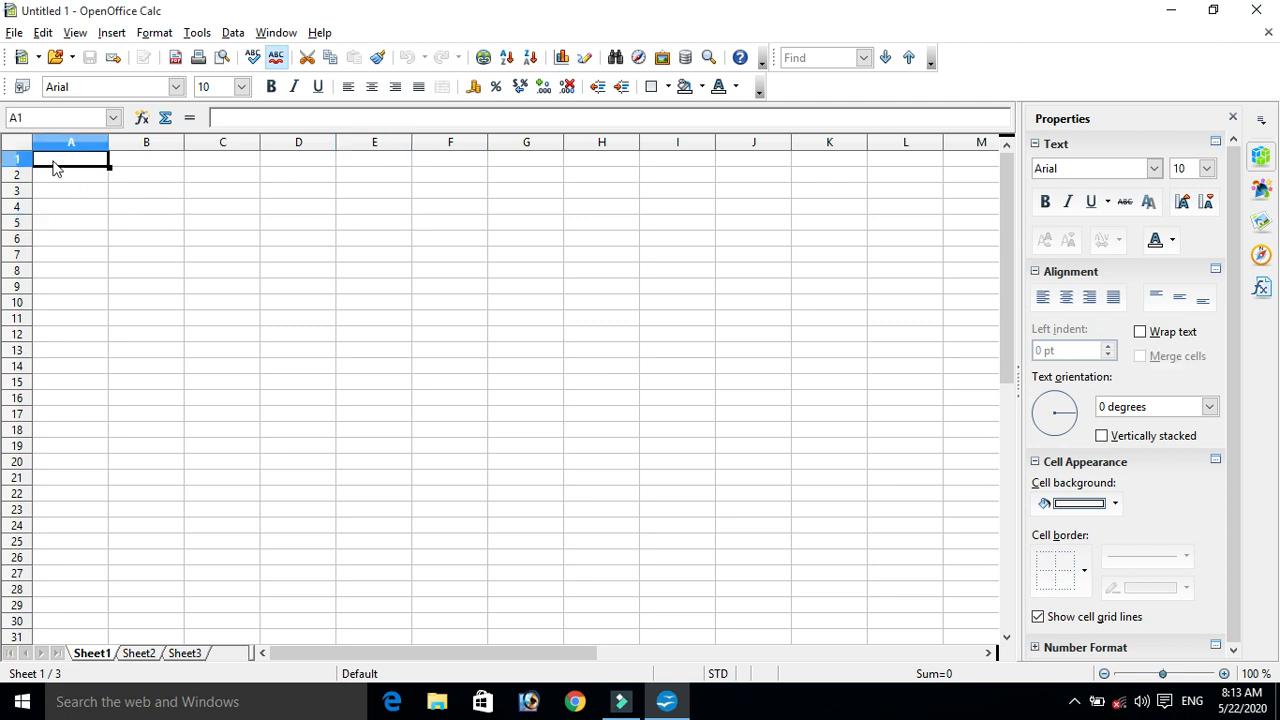
left_click(145, 163)
left_click(226, 163)
left_click(320, 163)
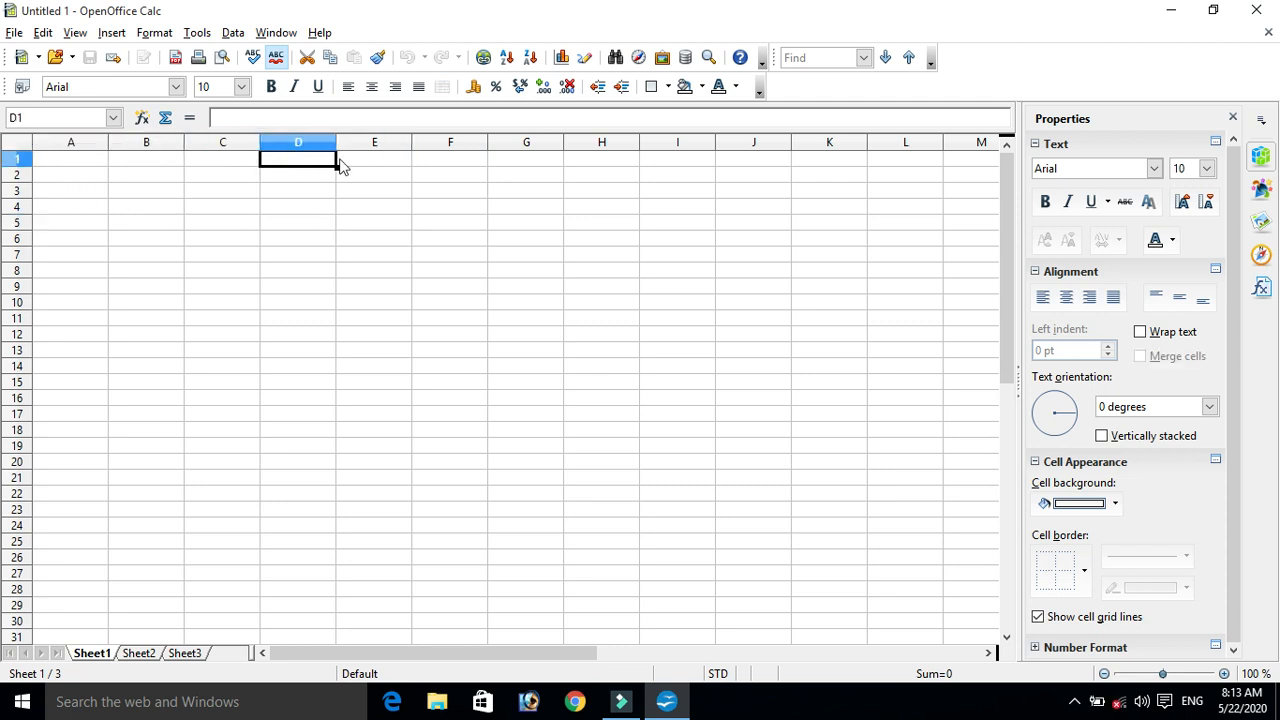
left_click(372, 165)
Merge cells A1 through E1 into a single heading cell.
left_click_drag(55, 164, 515, 160)
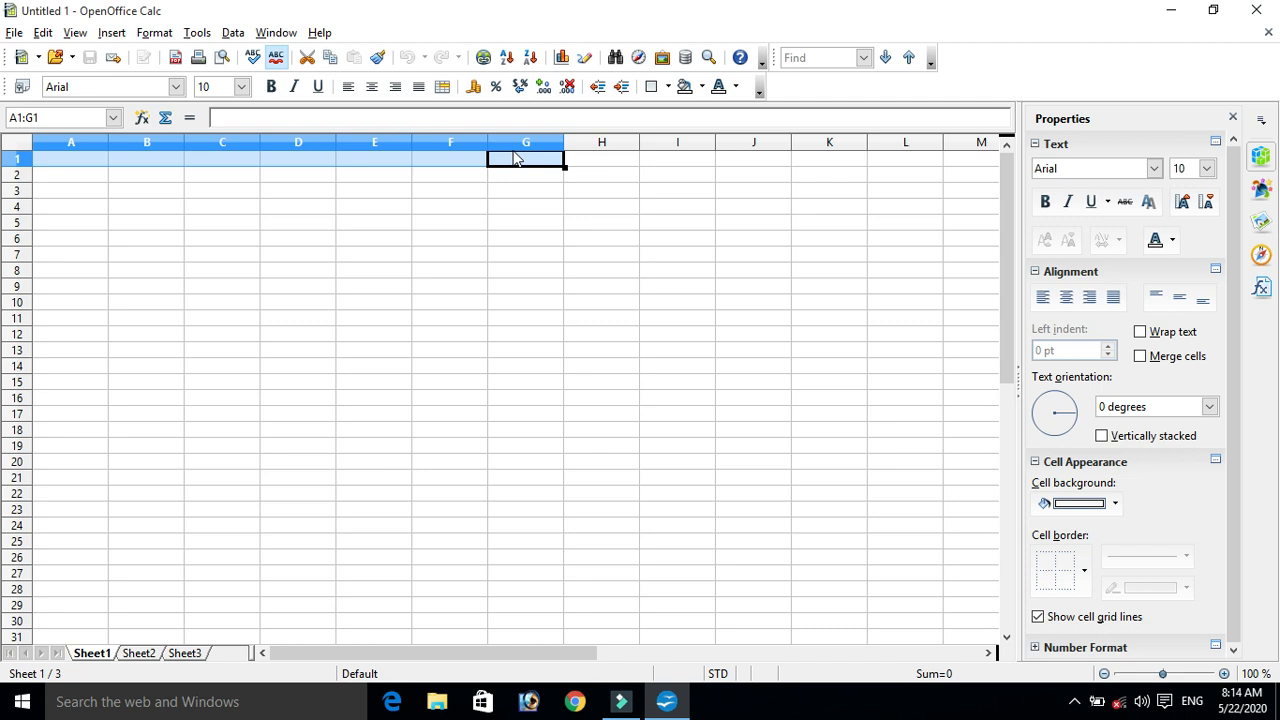
key("shift+Left")
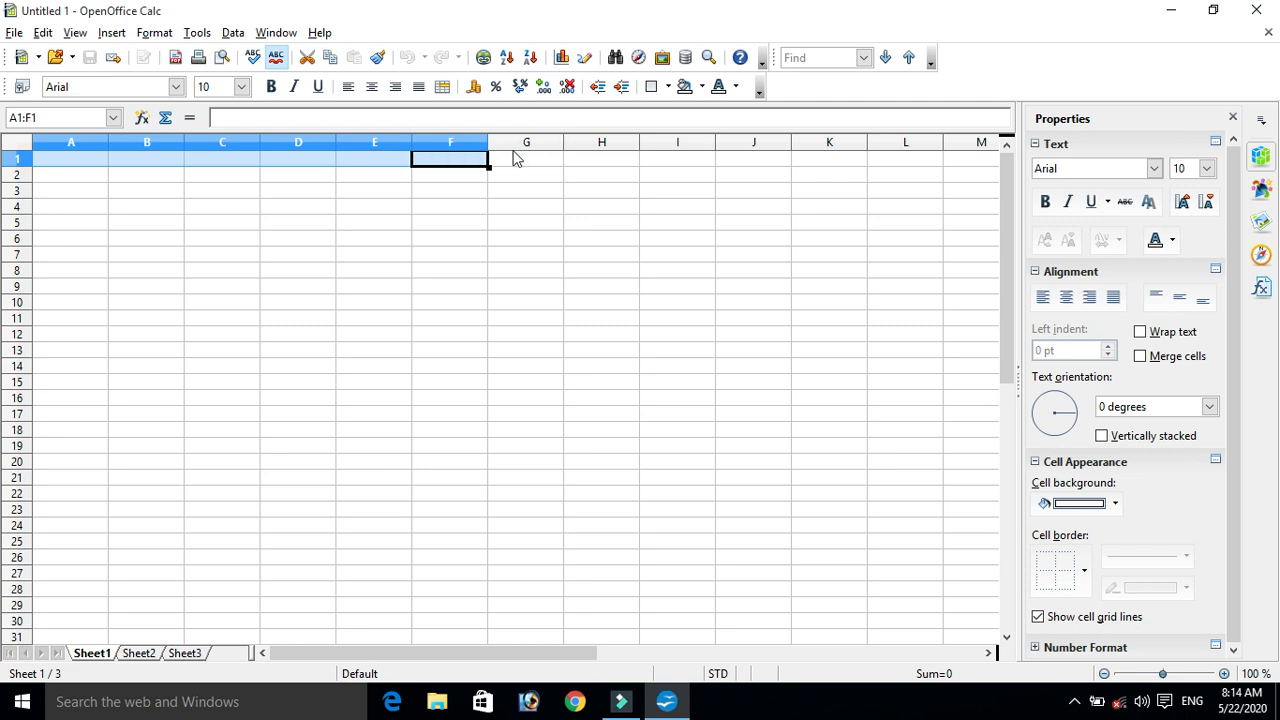
key("shift+Left")
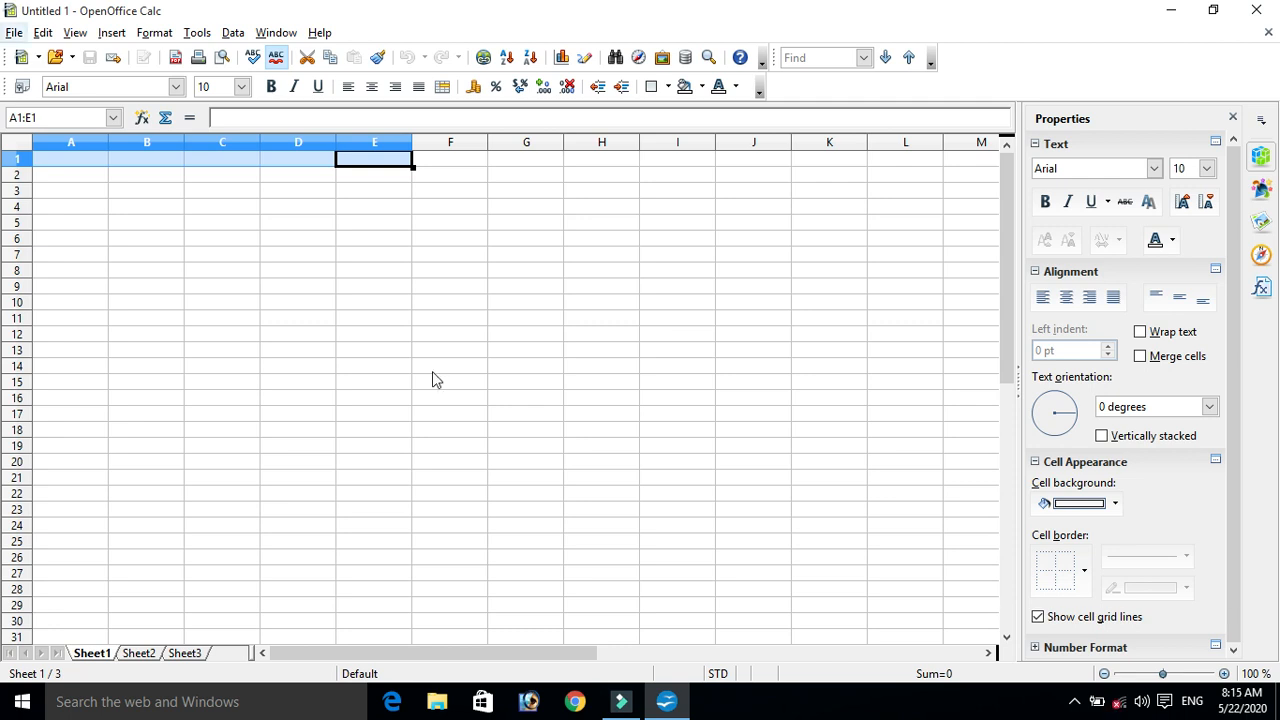
left_click(1141, 357)
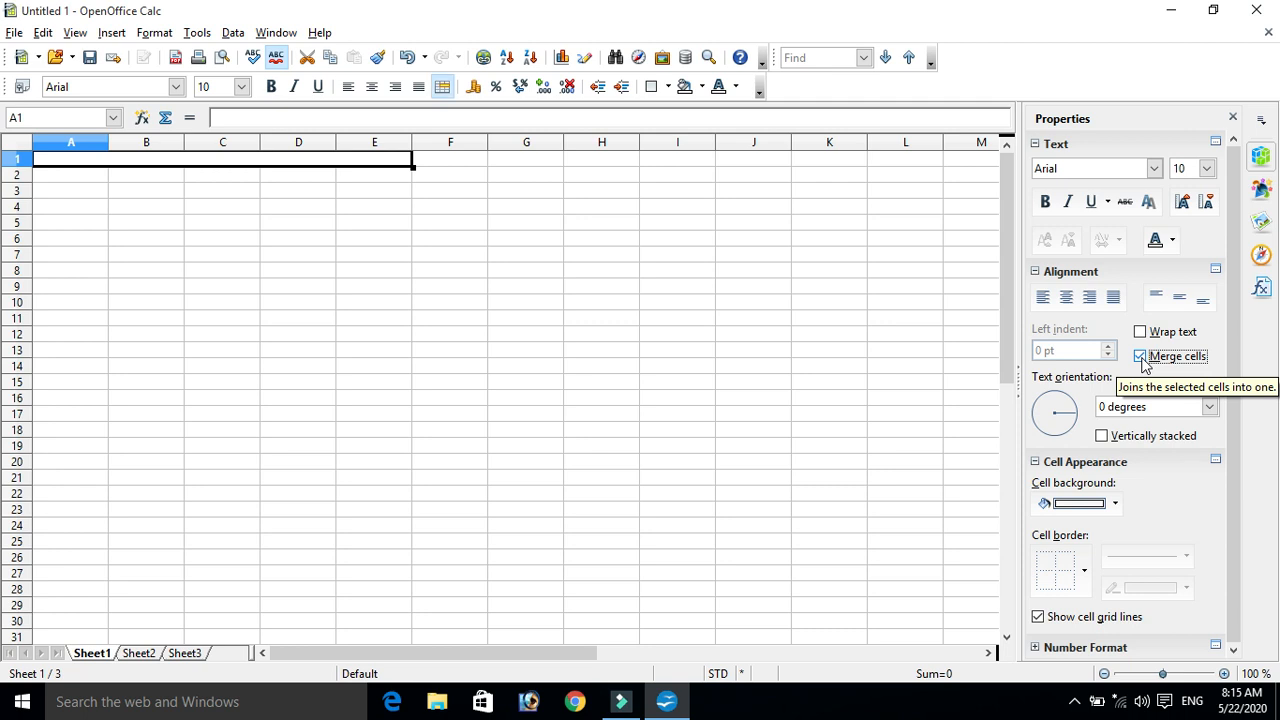
Increase the height of row 1 to about one and a half times the default row height.
left_click(338, 192)
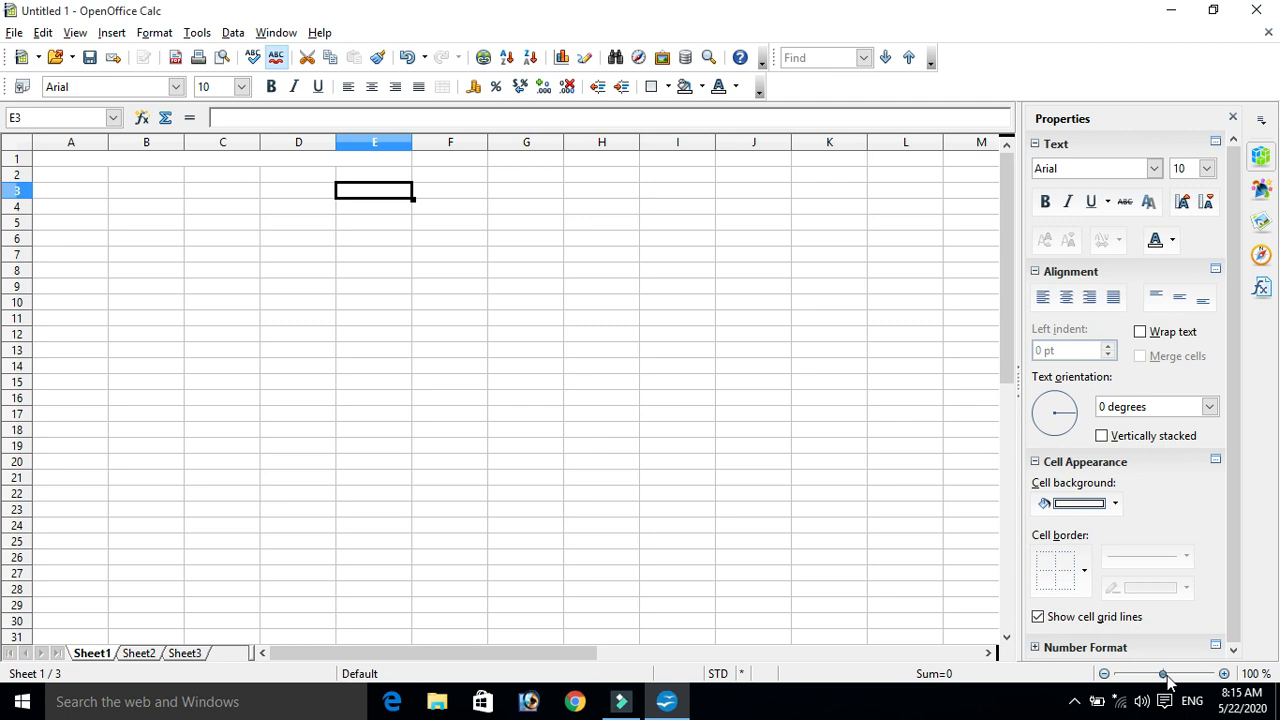
left_click_drag(1166, 677, 1171, 679)
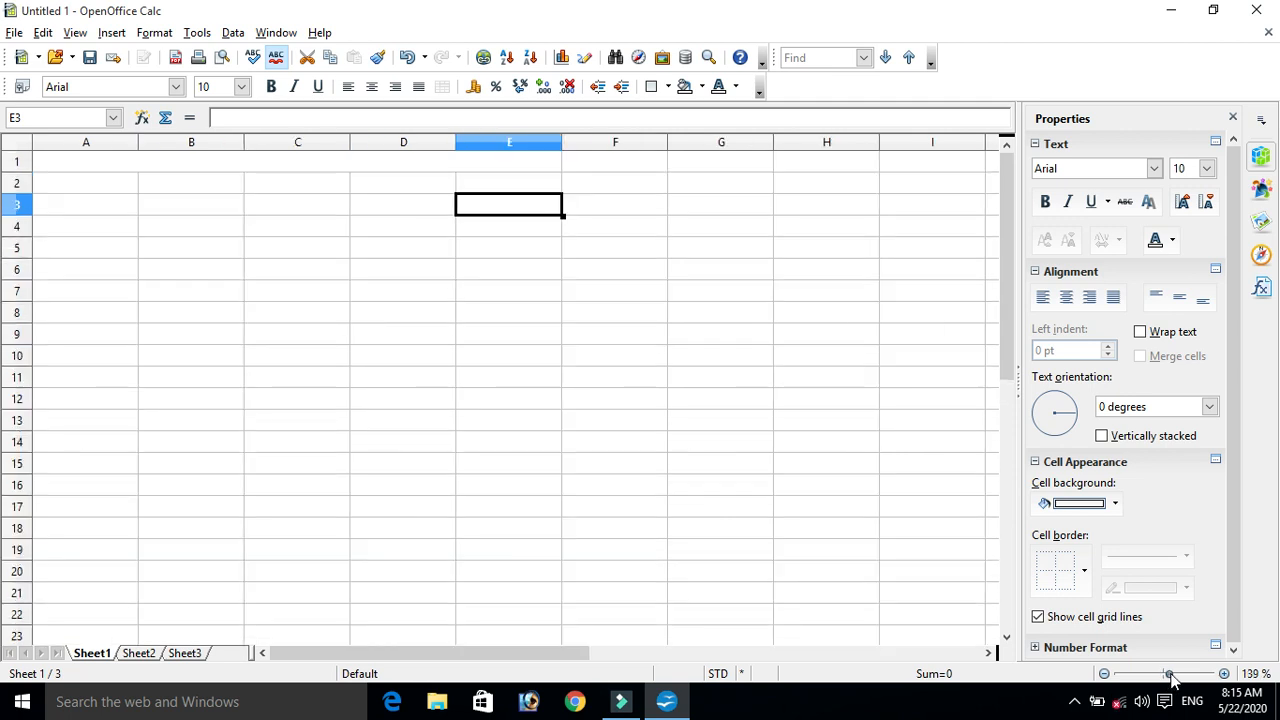
left_click(140, 168)
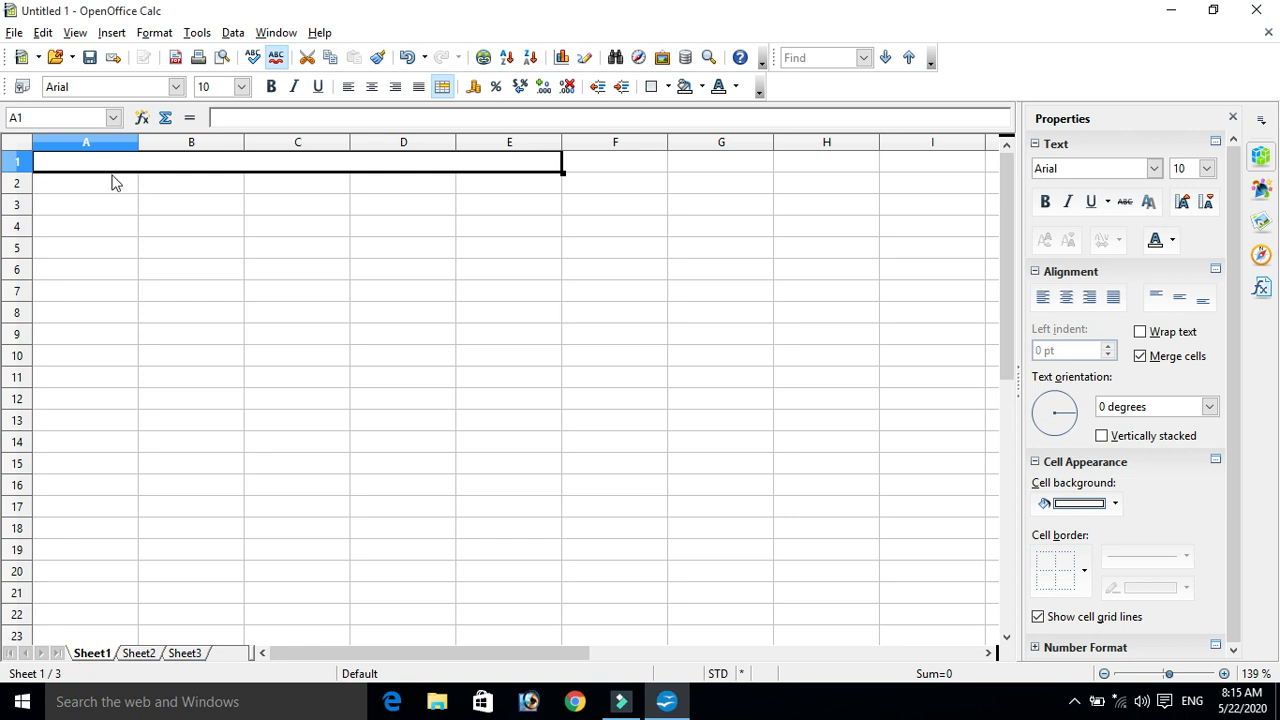
left_click(114, 183)
left_click(203, 197)
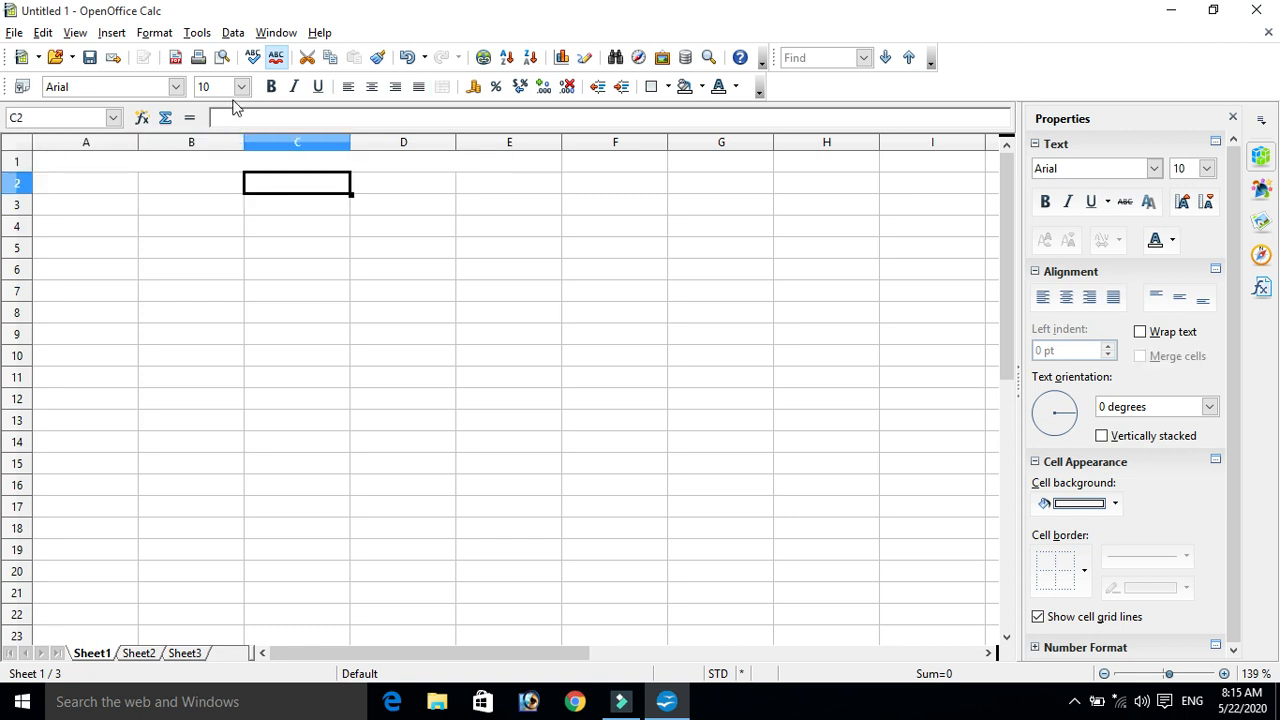
left_click(233, 163)
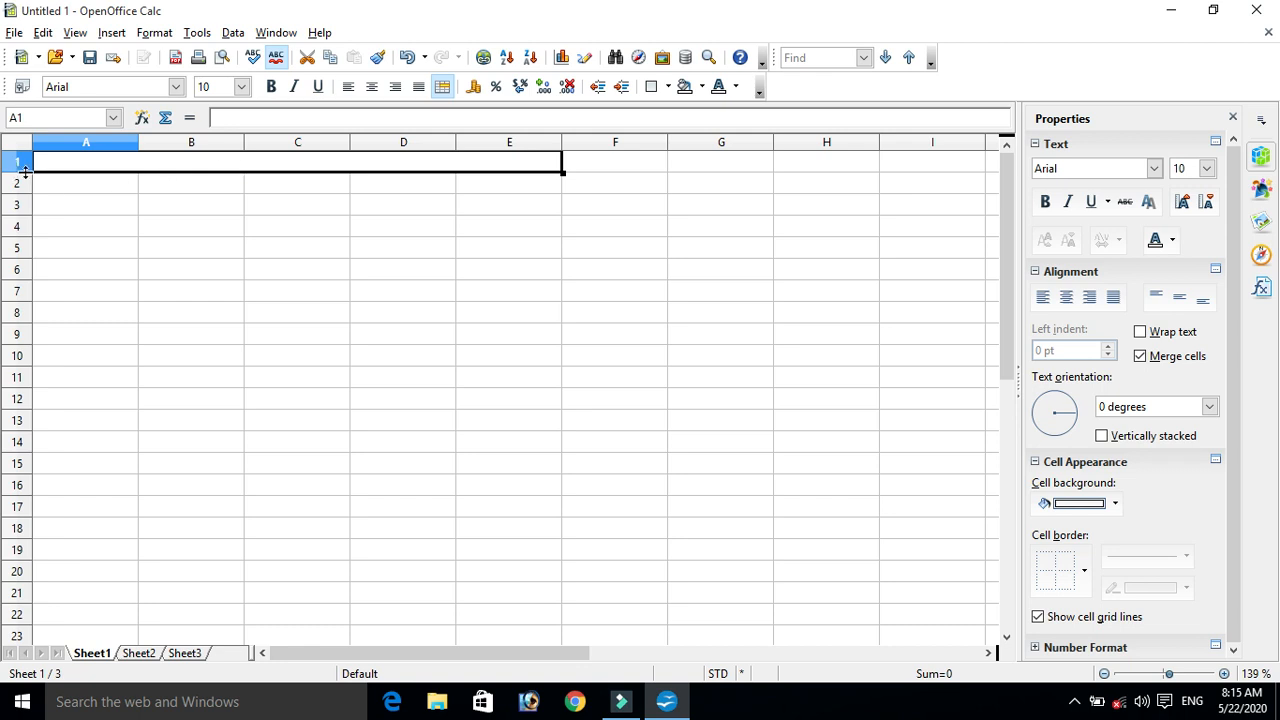
left_click_drag(25, 172, 25, 182)
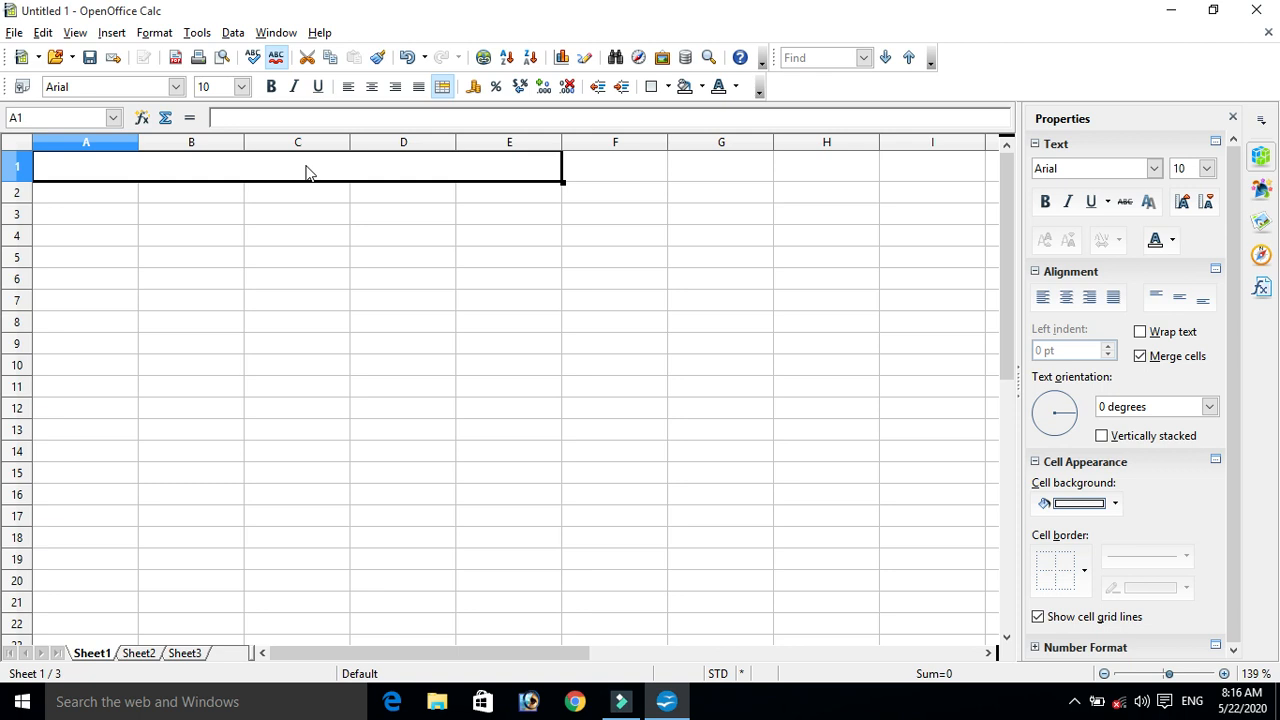
Enter the heading ABC STORE in capitals in the merged cell A1.
type("abc")
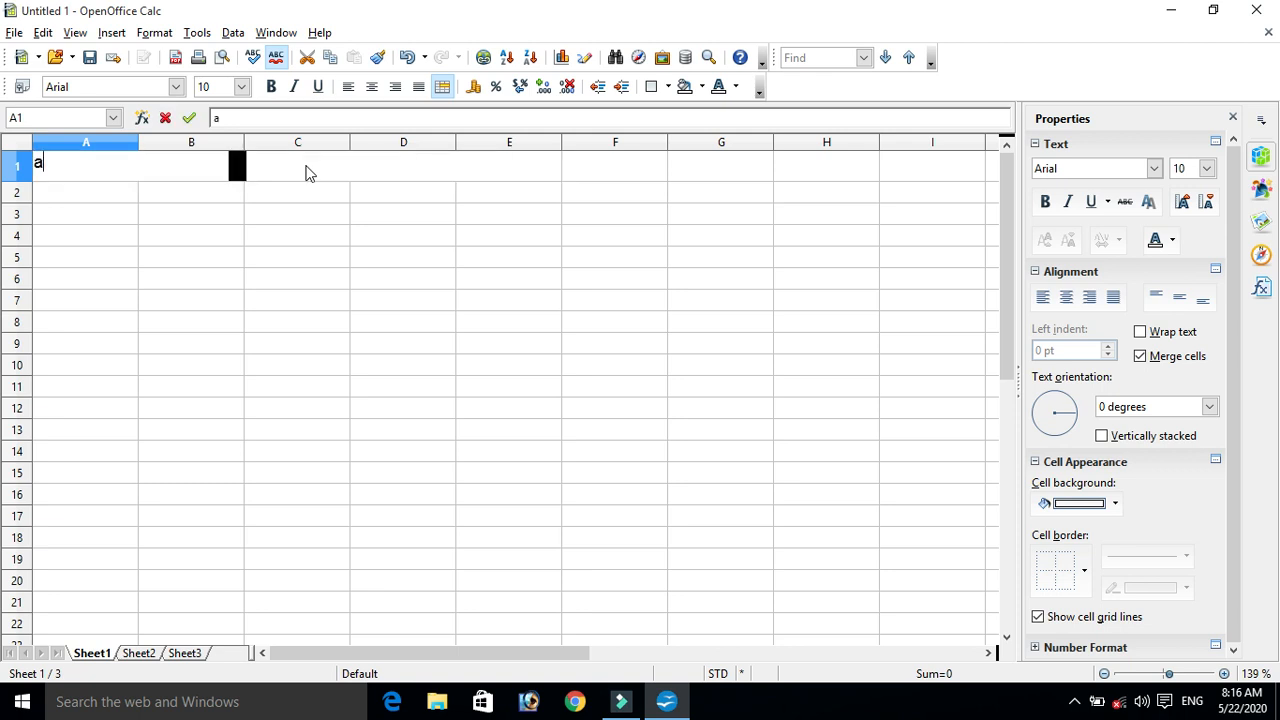
key("BackSpace")
key("BackSpace")
key("BackSpace")
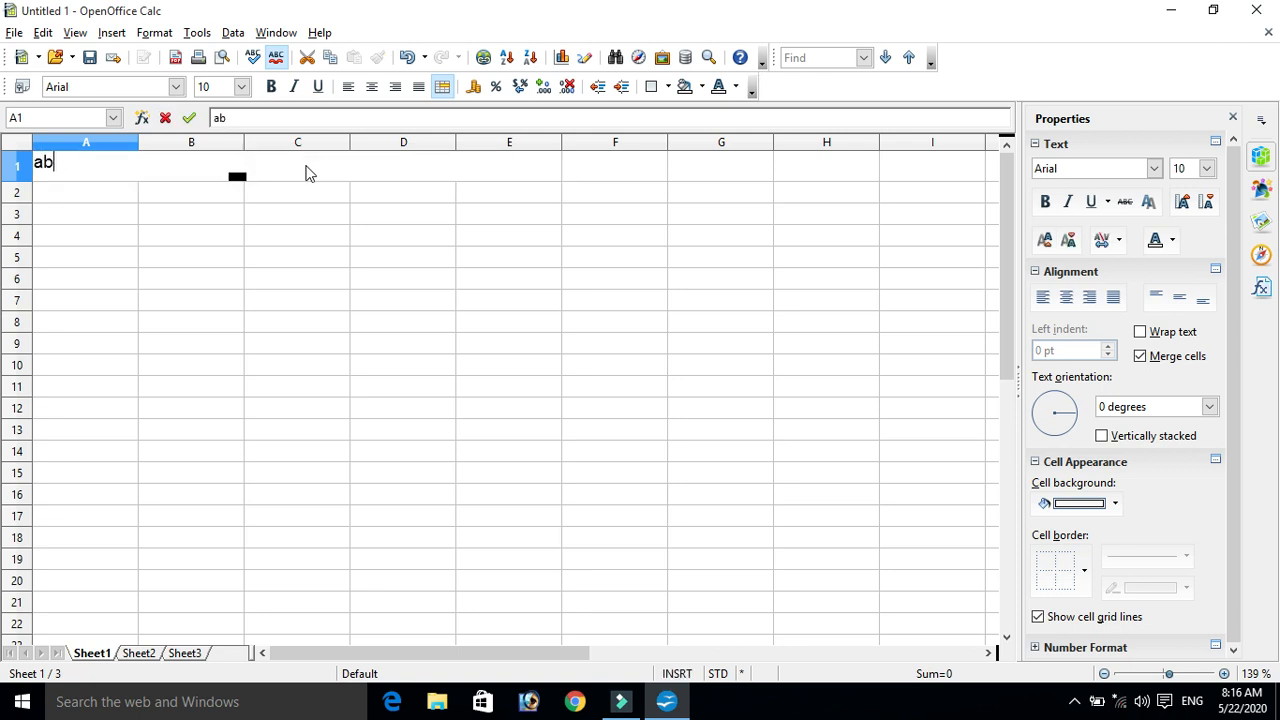
type("ABD")
key("BackSpace")
type("C STORE")
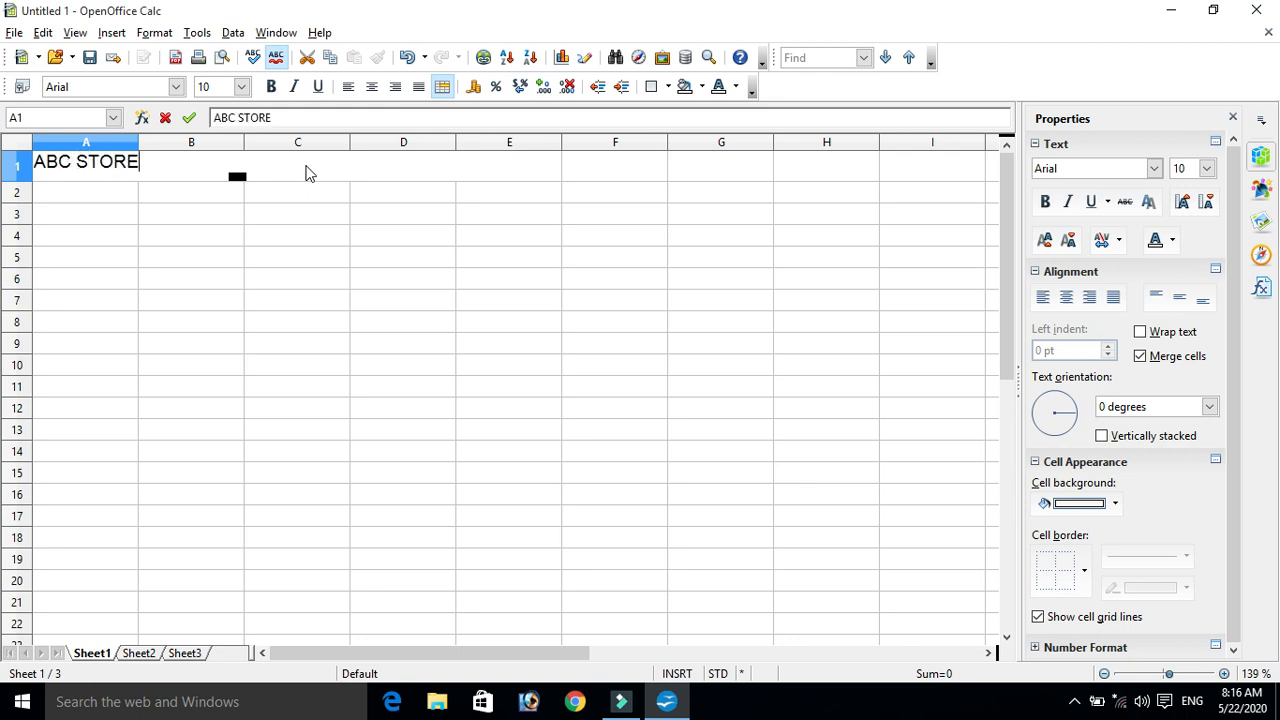
key("Return")
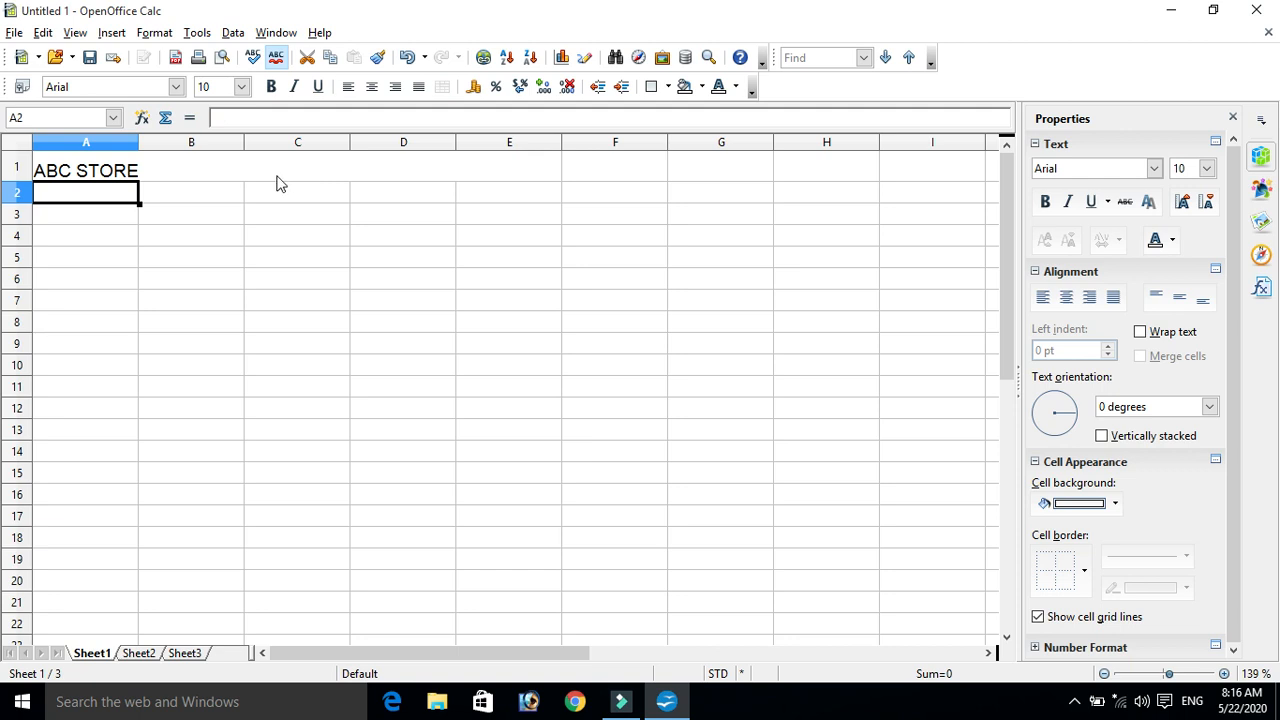
Centre the ABC STORE heading horizontally and vertically in its merged cell and make it bold.
left_click(320, 177)
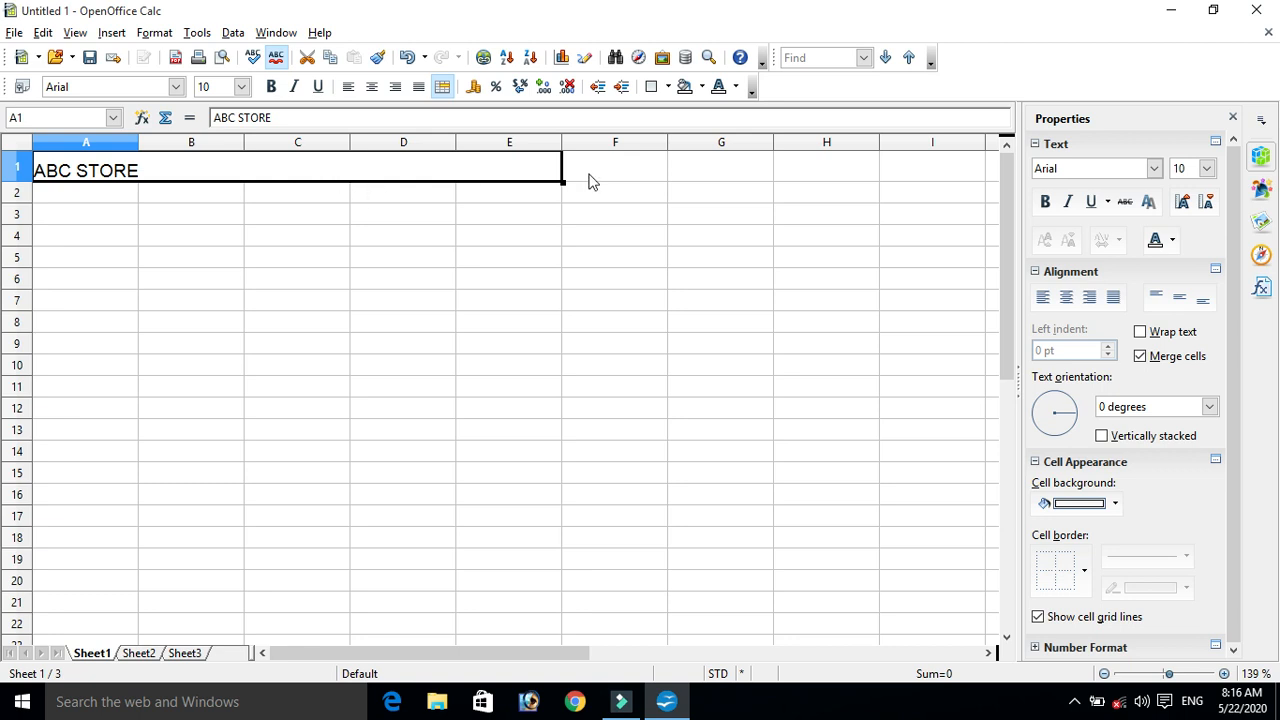
left_click(1065, 298)
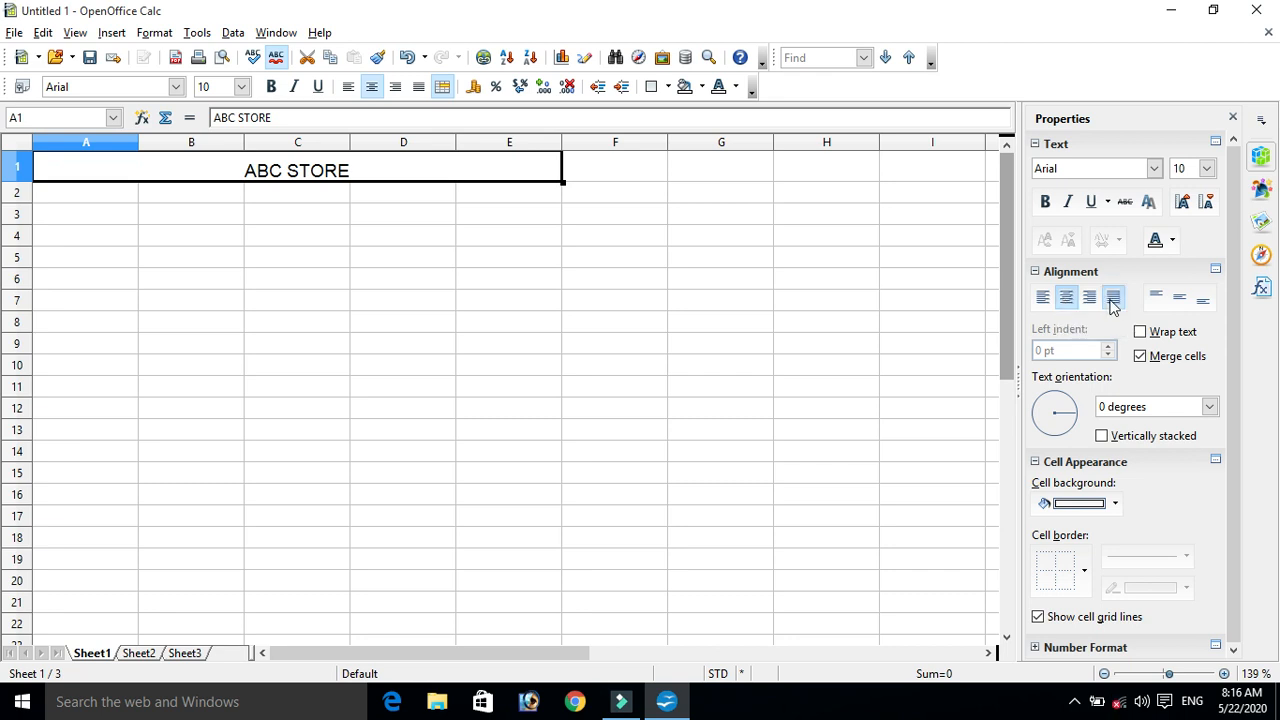
left_click(1183, 300)
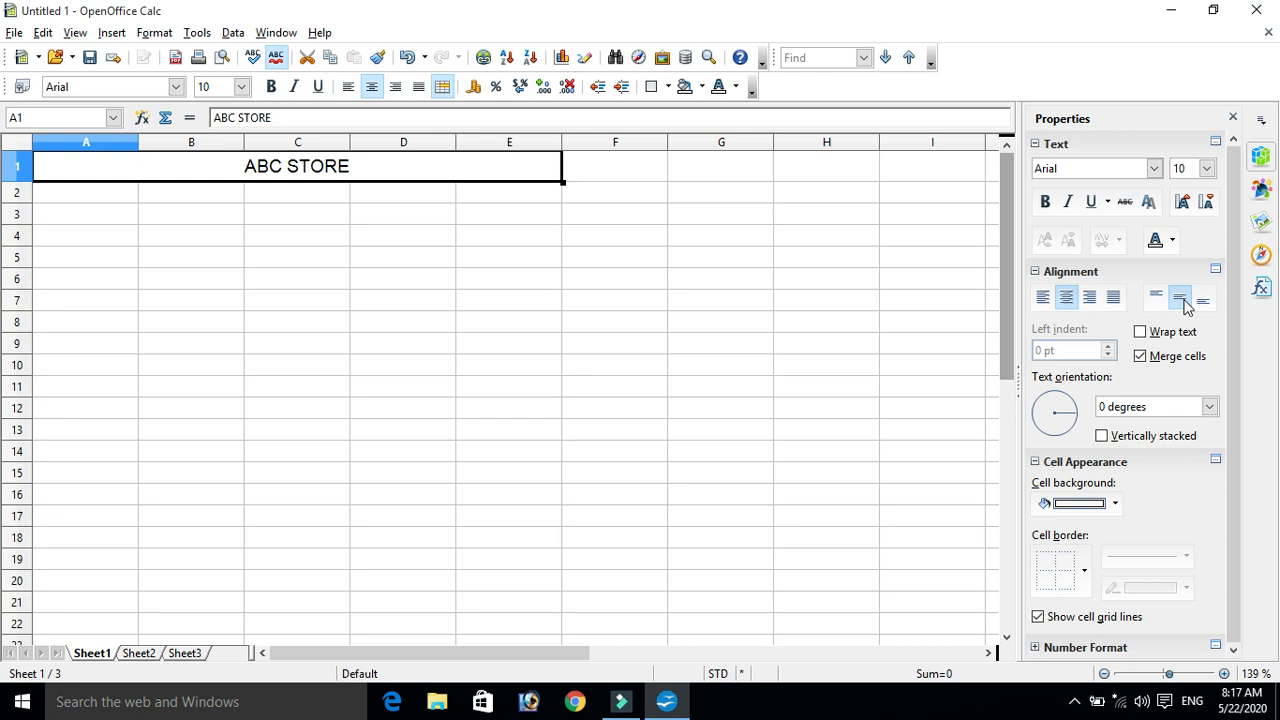
left_click(1045, 203)
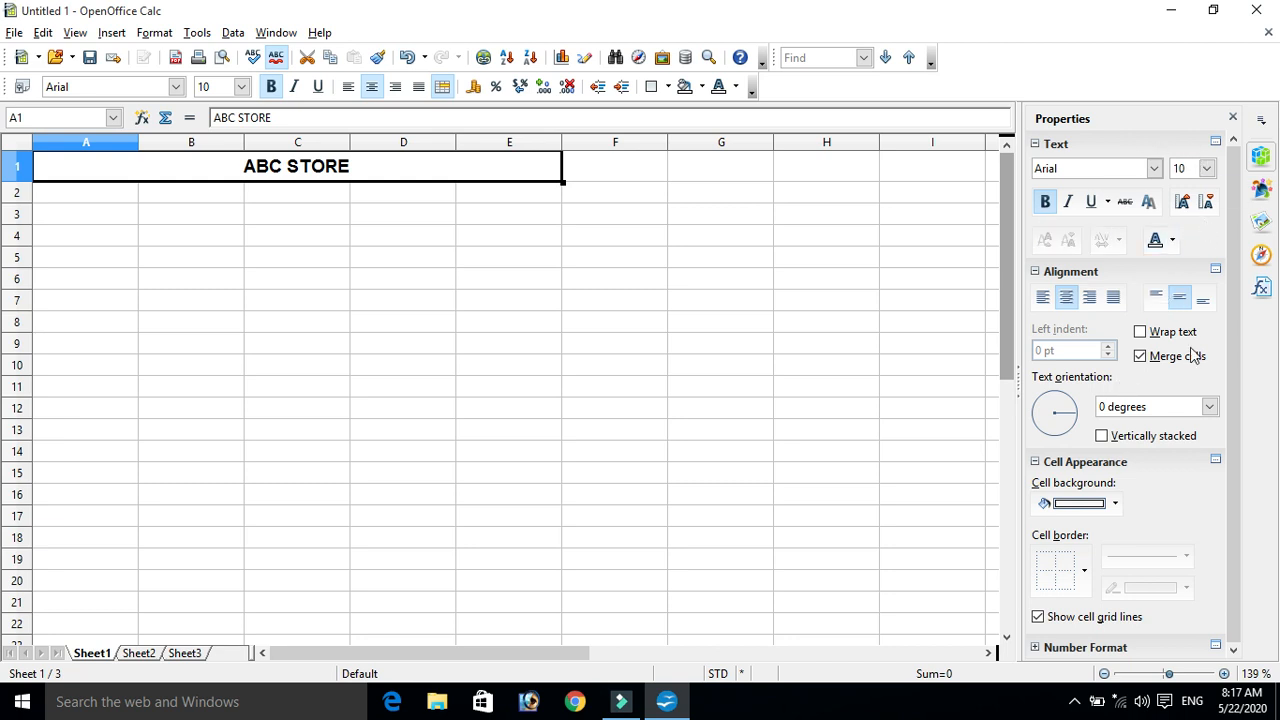
Give the ABC STORE heading a blue-violet cell background and a white font colour, after first trying an orange font.
left_click(1173, 242)
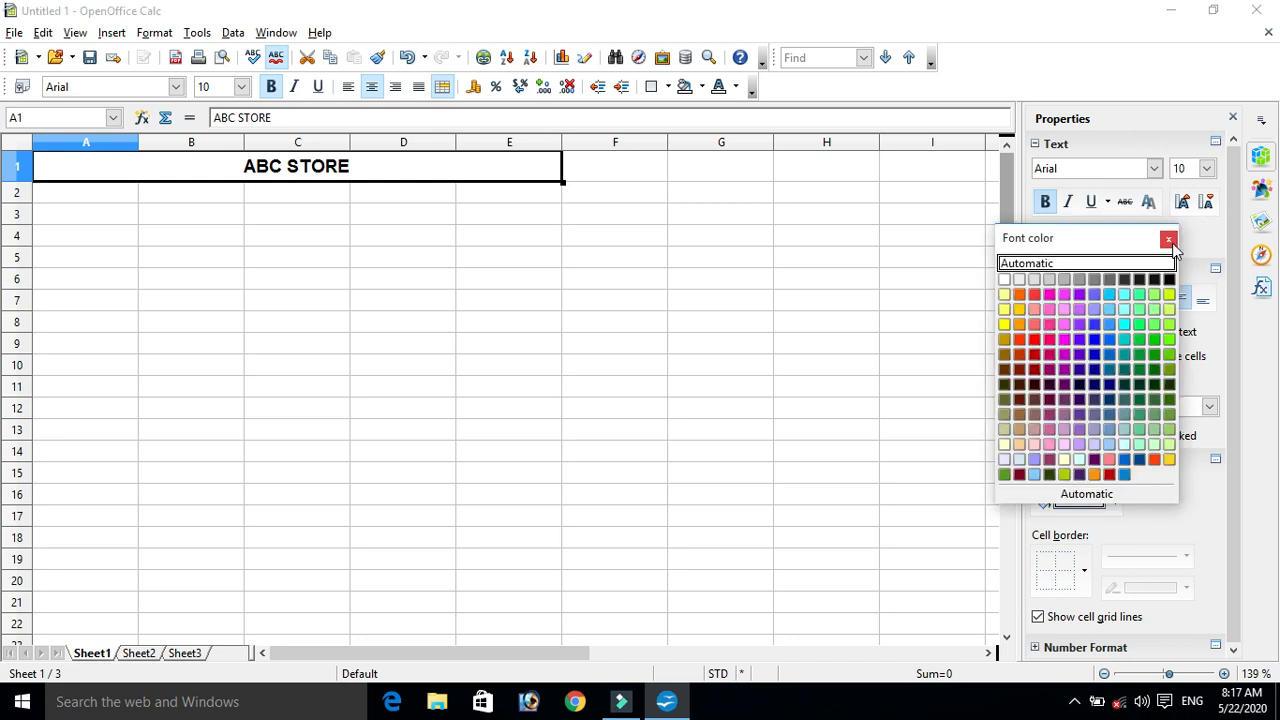
left_click(1019, 295)
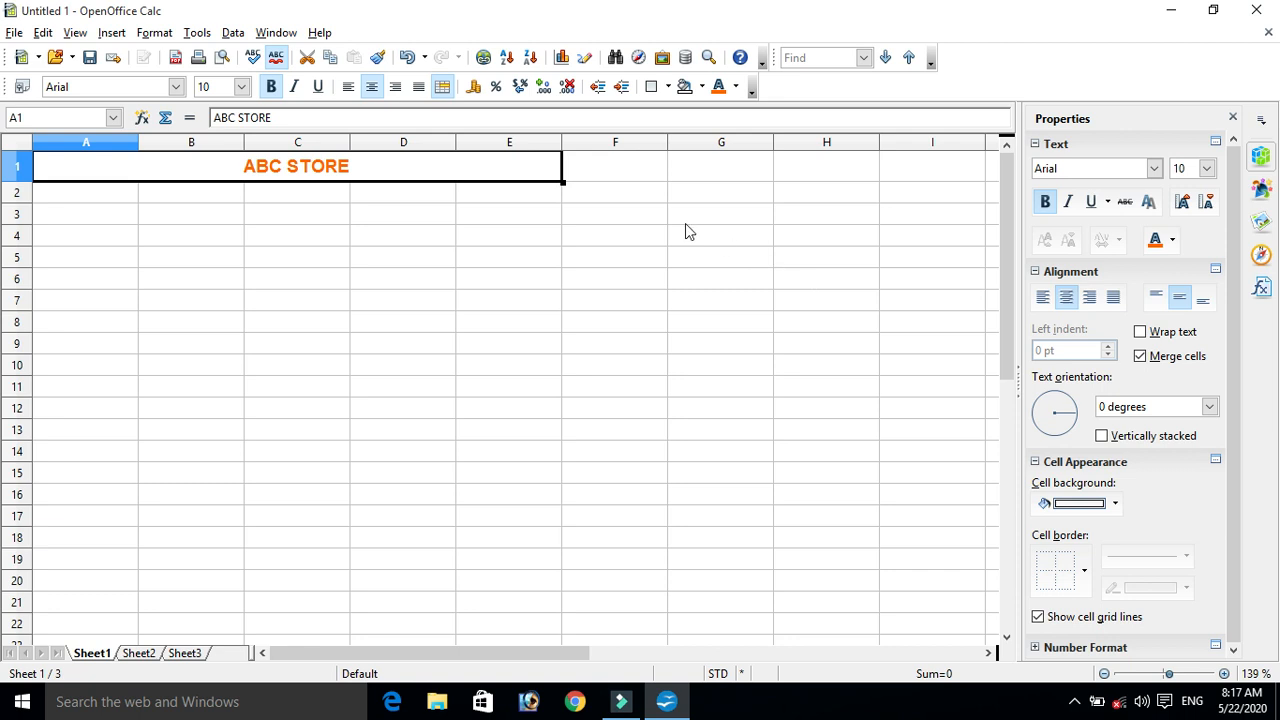
left_click(1112, 504)
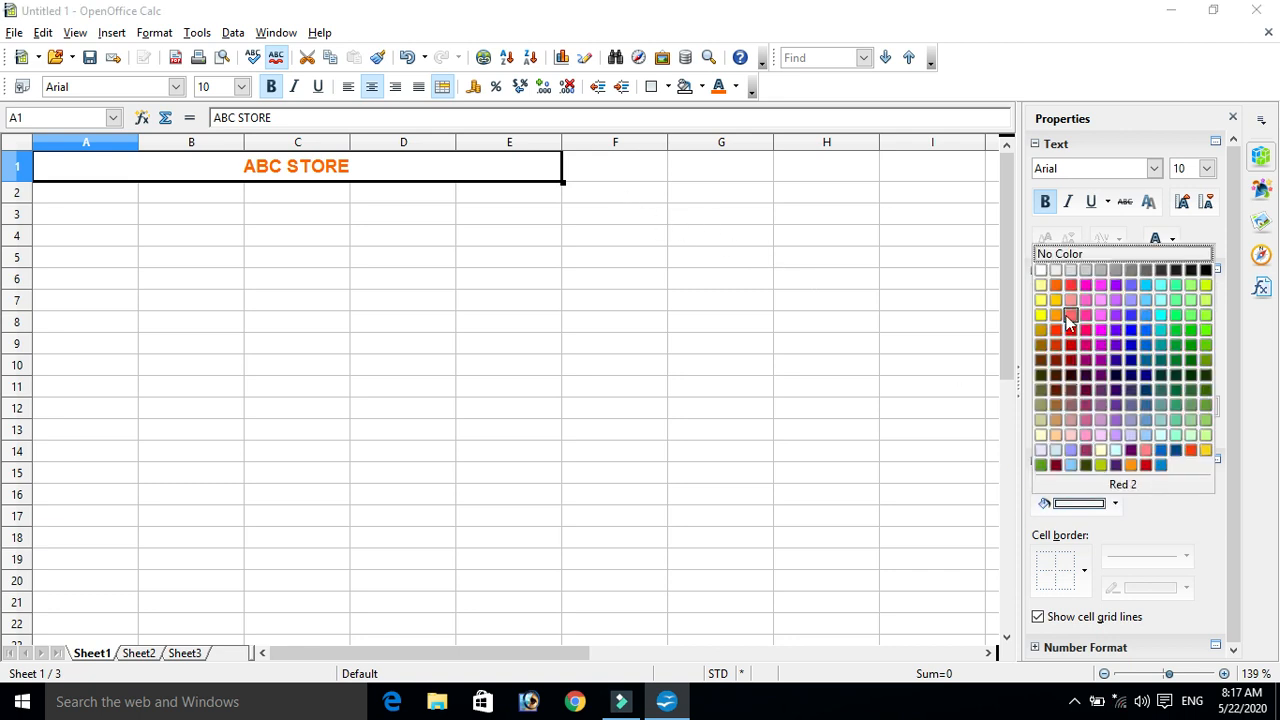
left_click(1134, 289)
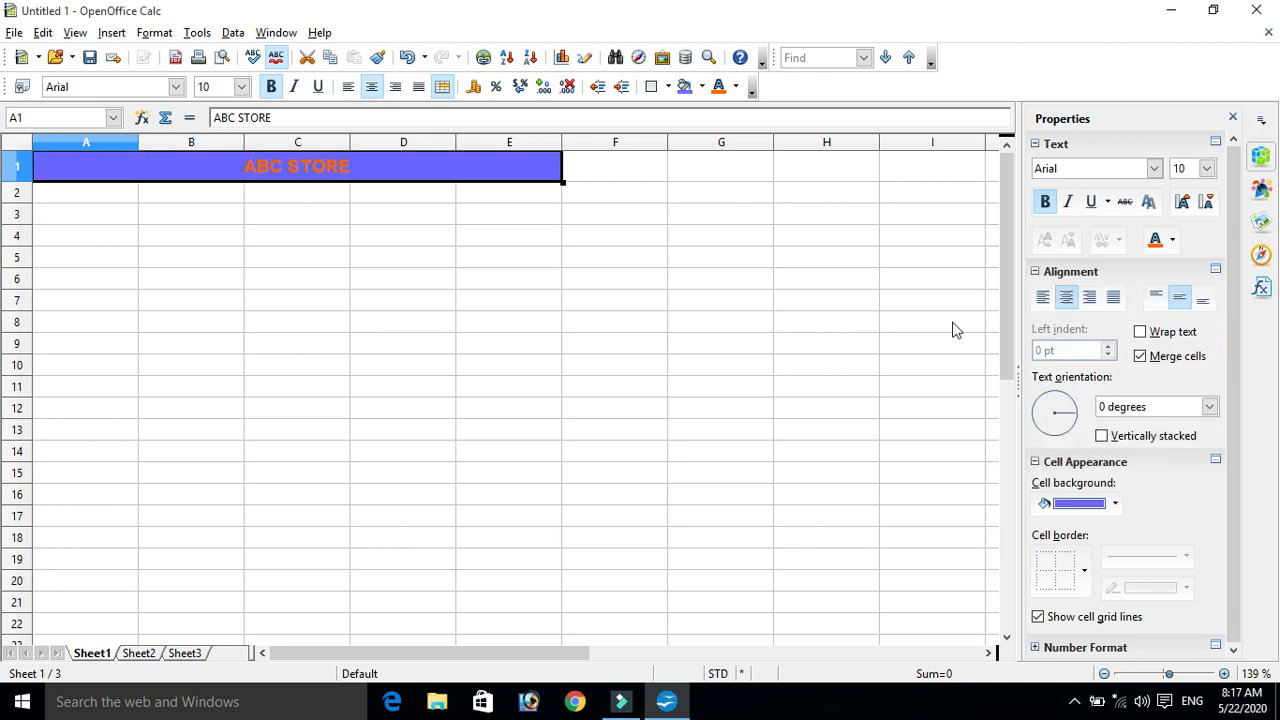
left_click(1172, 241)
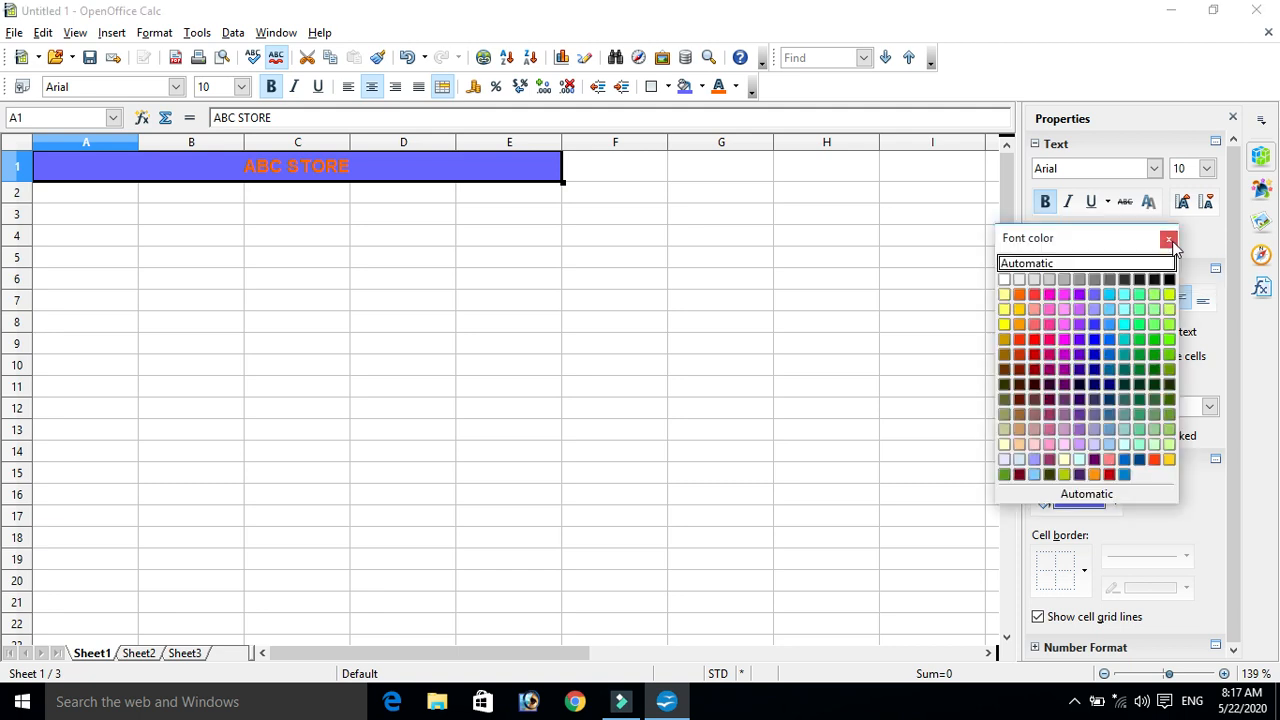
left_click(1006, 279)
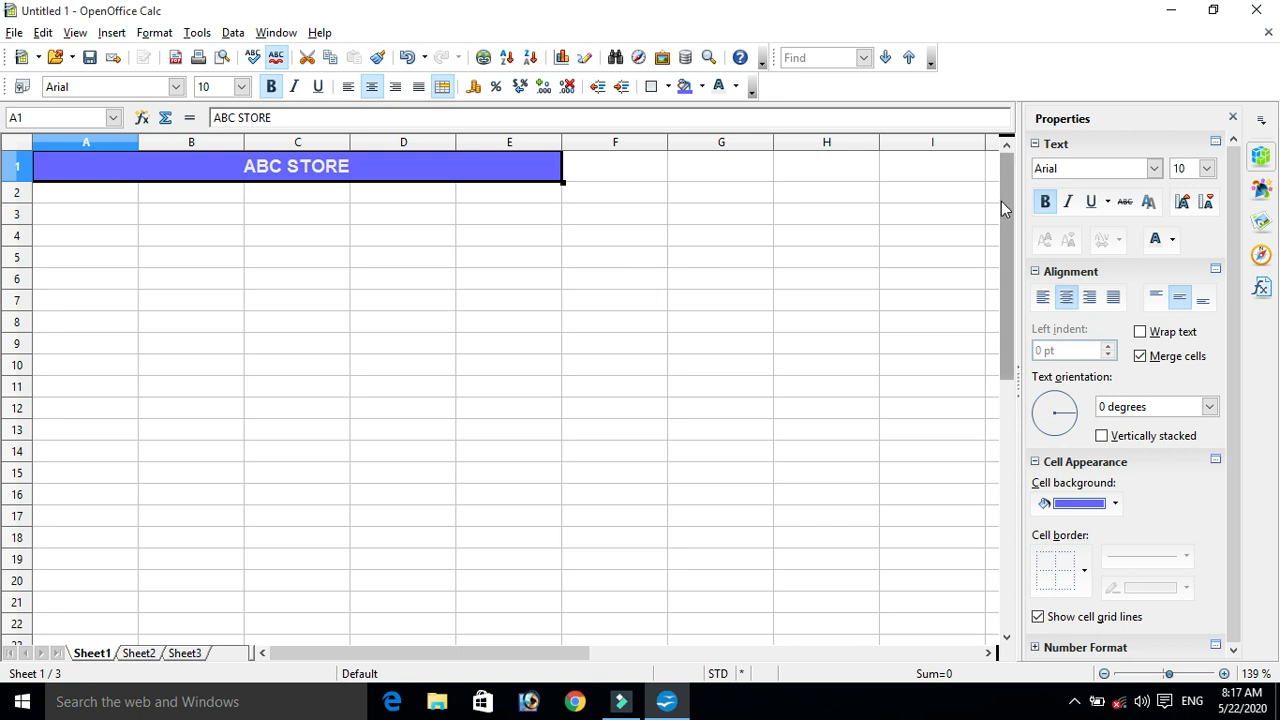
Set the font size of the ABC STORE heading in the merged cell to 13.
left_click(452, 240)
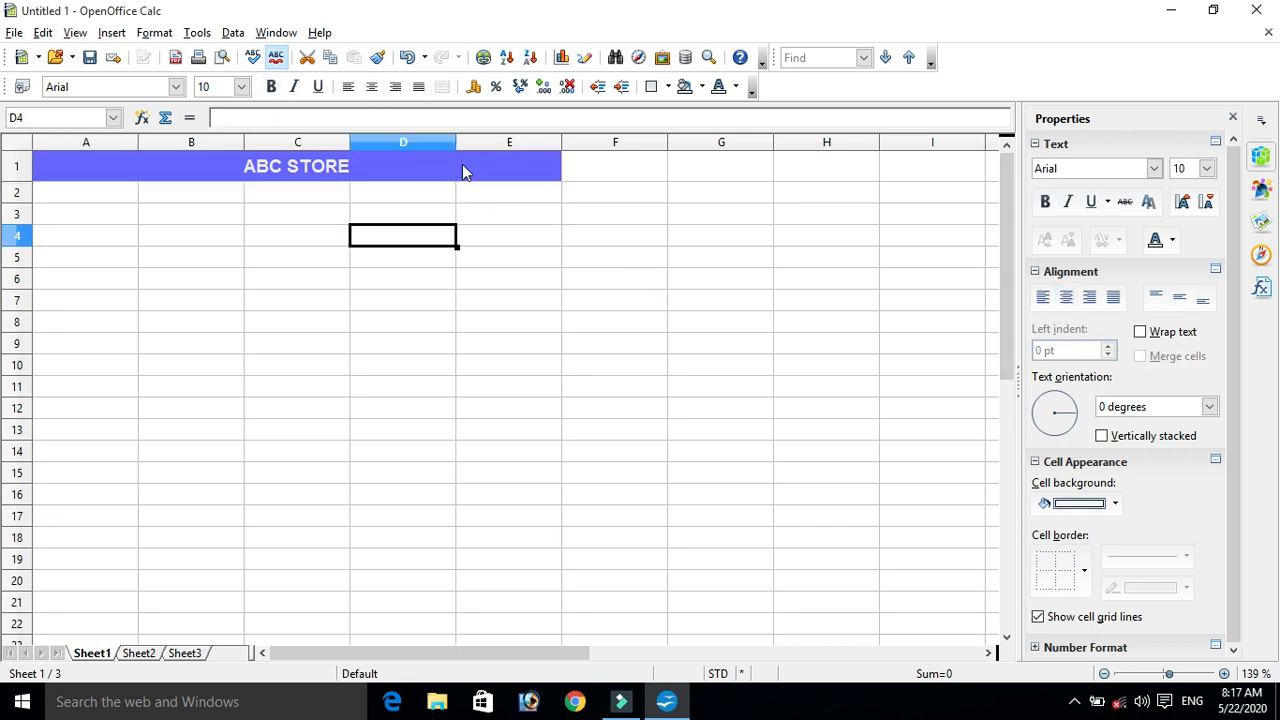
left_click(462, 164)
left_click(1207, 168)
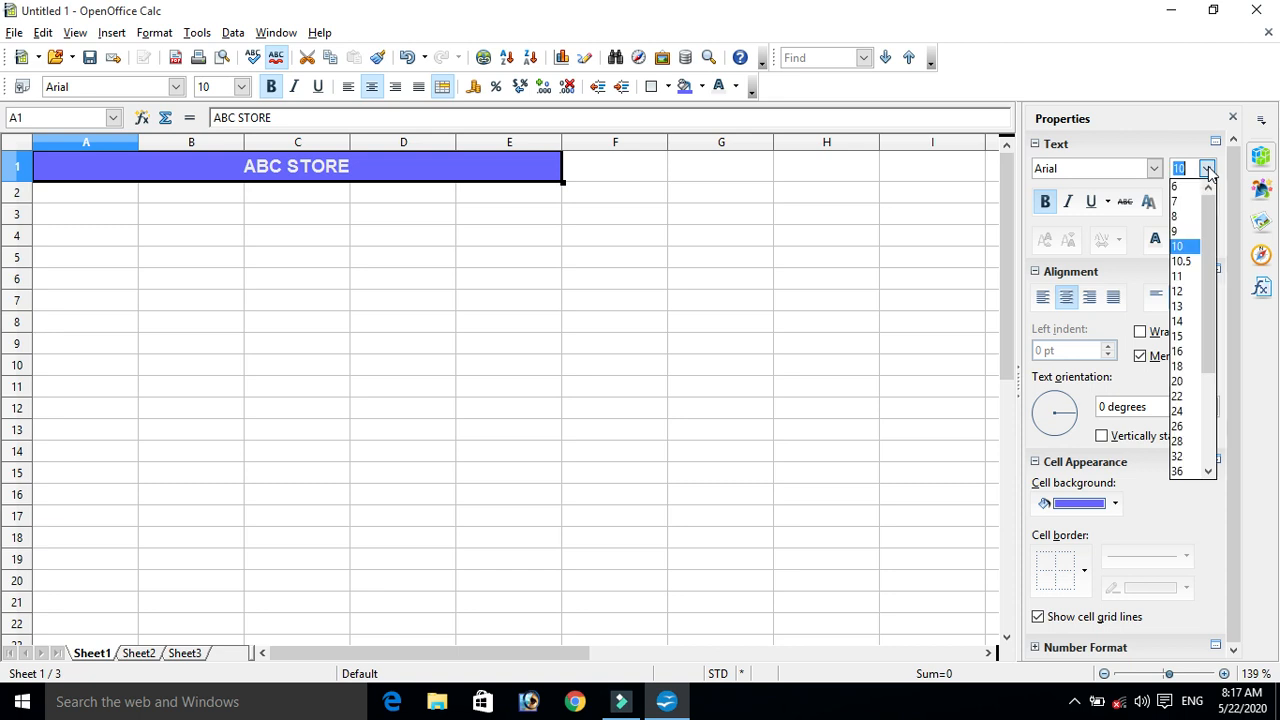
left_click(1180, 306)
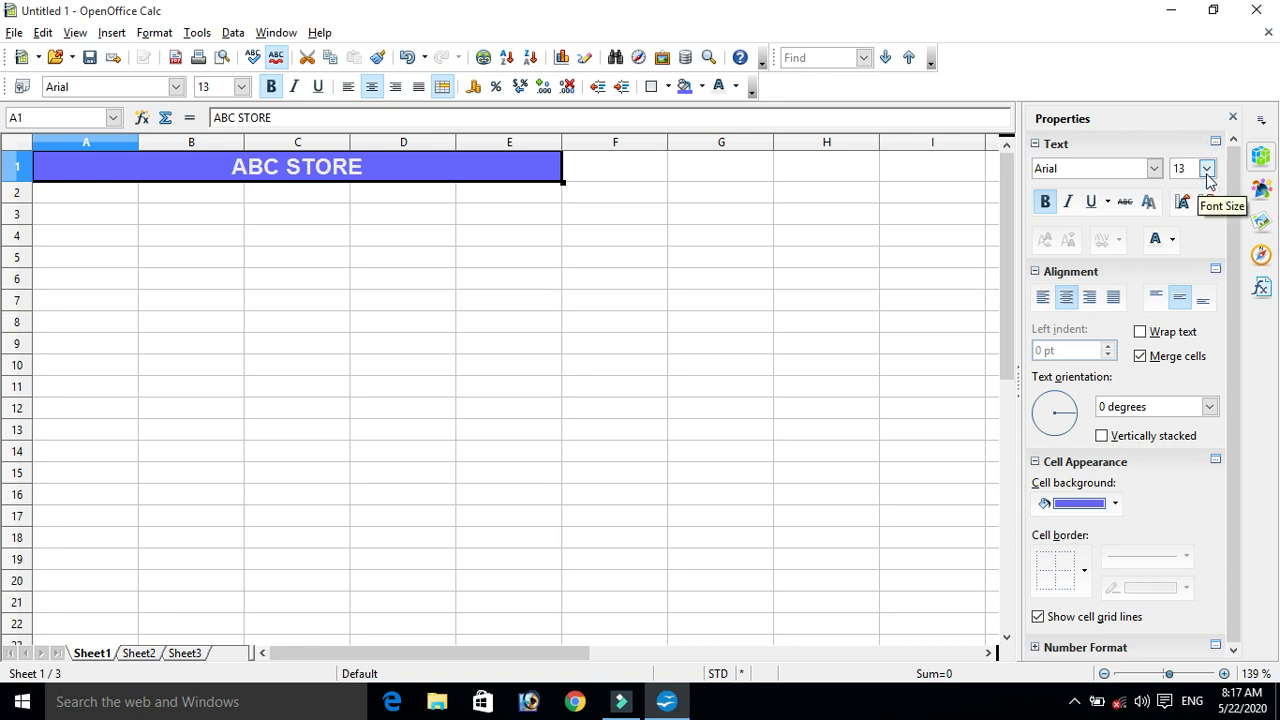
Set the font of the ABC STORE heading to Aardvark, after trying AssadSadatSH and AcaciasHand.
left_click(1154, 169)
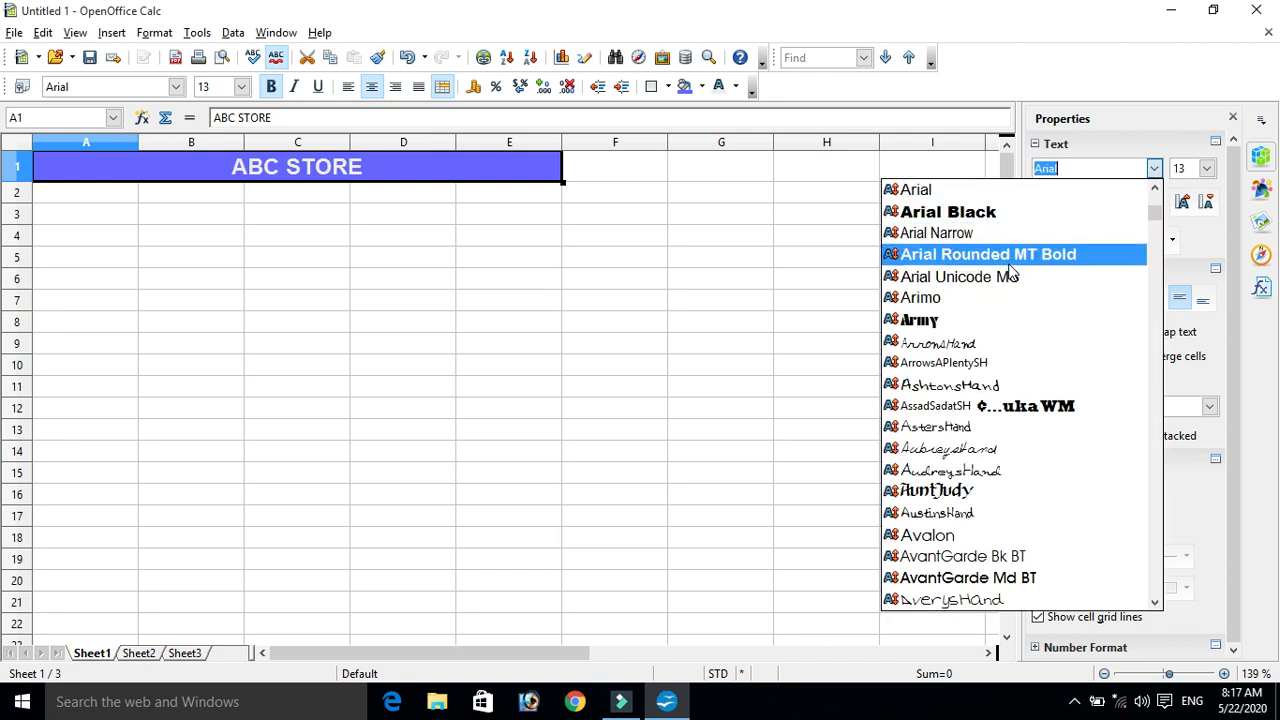
left_click(1030, 407)
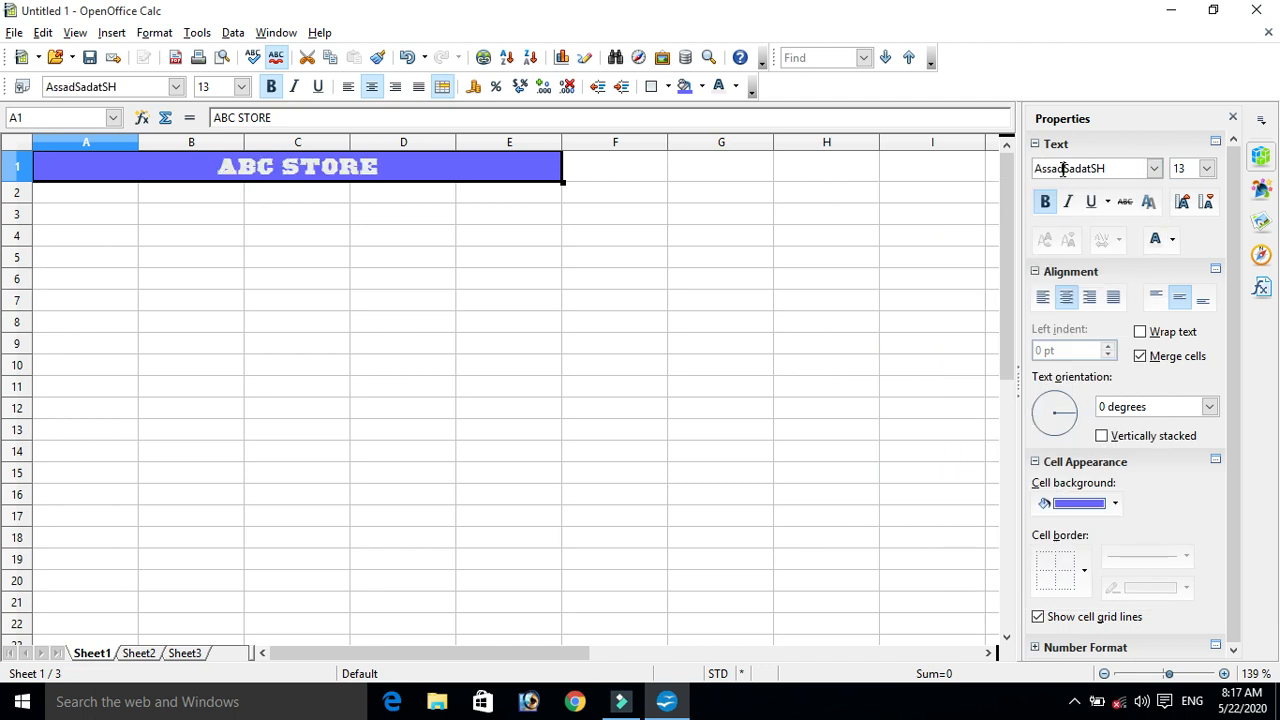
left_click(1153, 169)
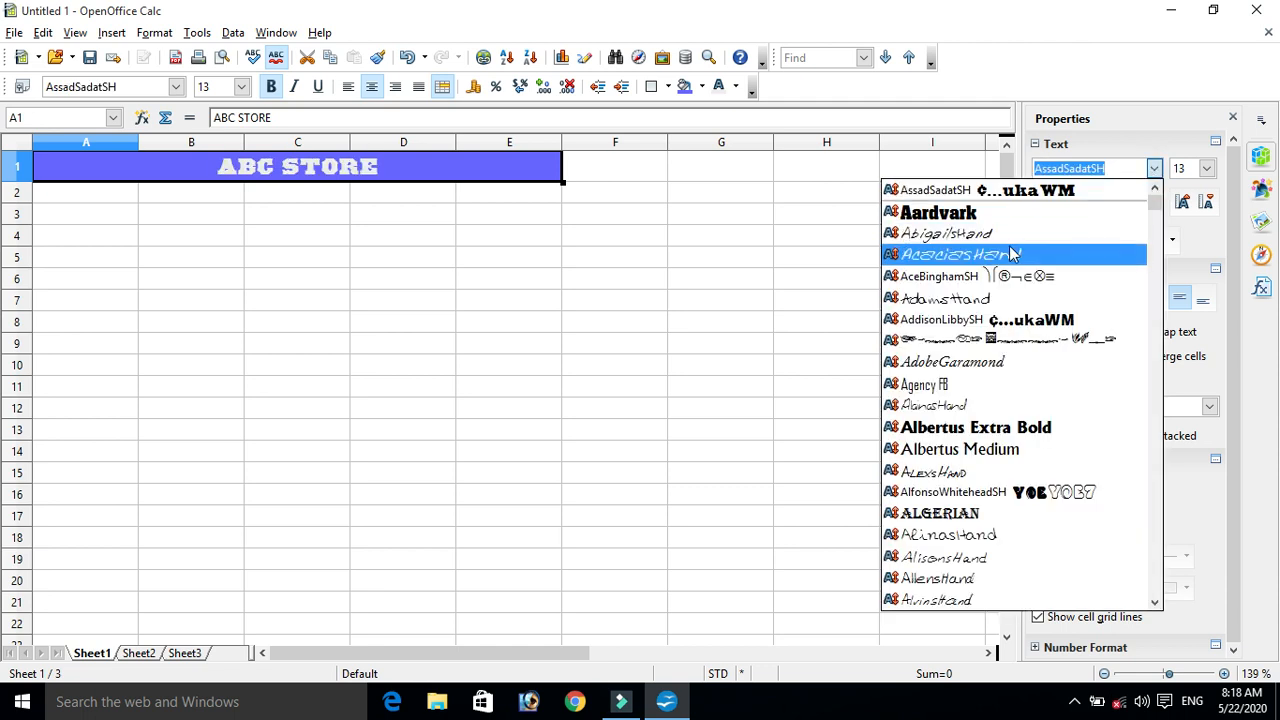
left_click(1072, 254)
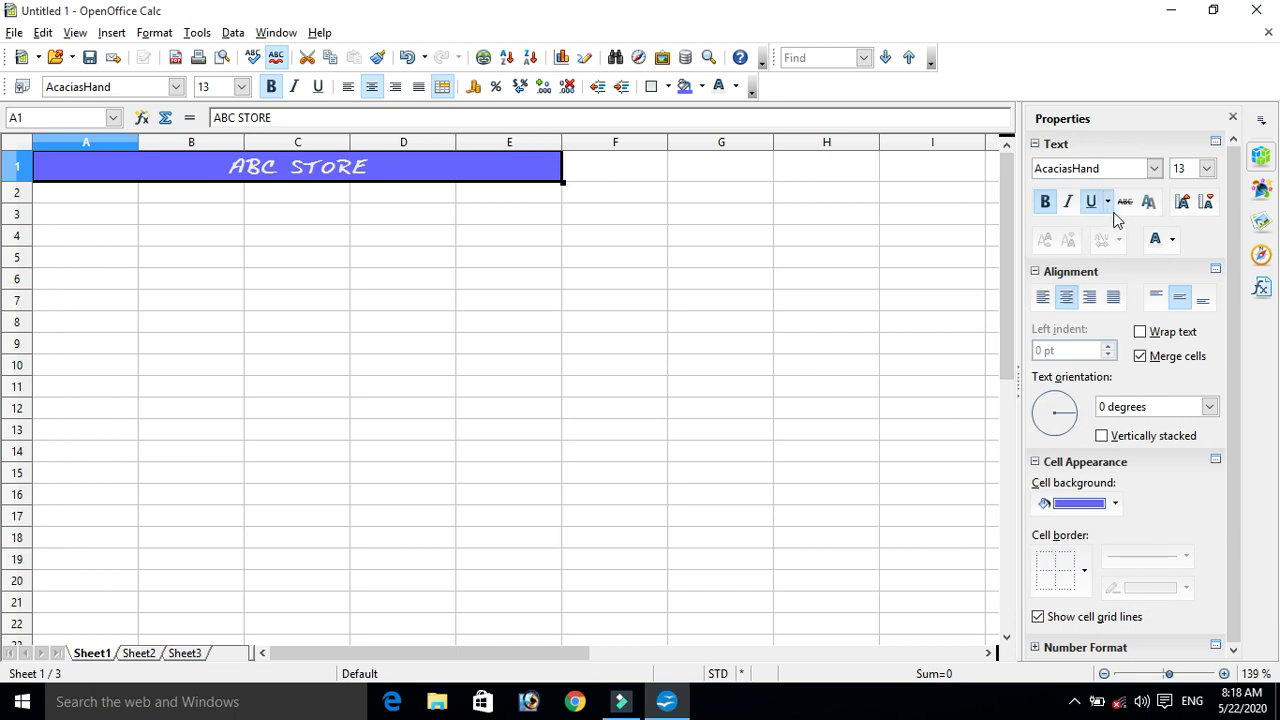
left_click(1153, 169)
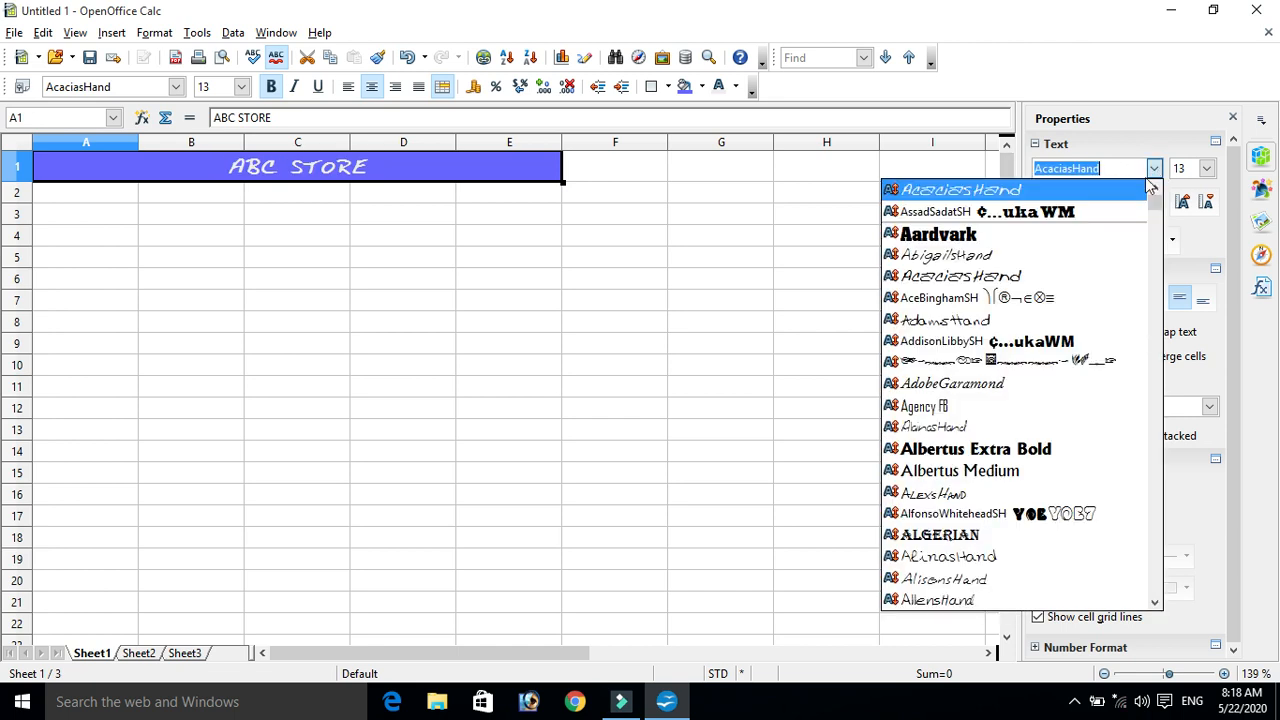
left_click(960, 240)
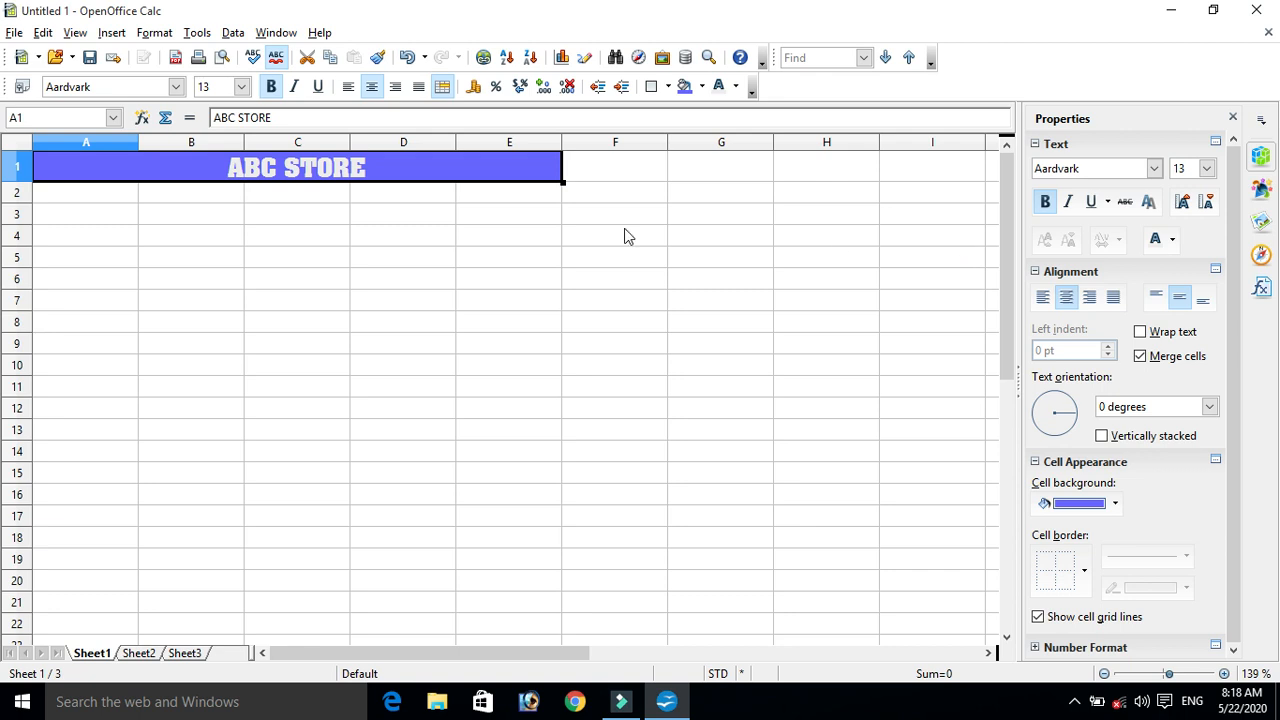
Enter the column headings Sl. No. in cell A2 and Item in cell B2.
left_click(56, 196)
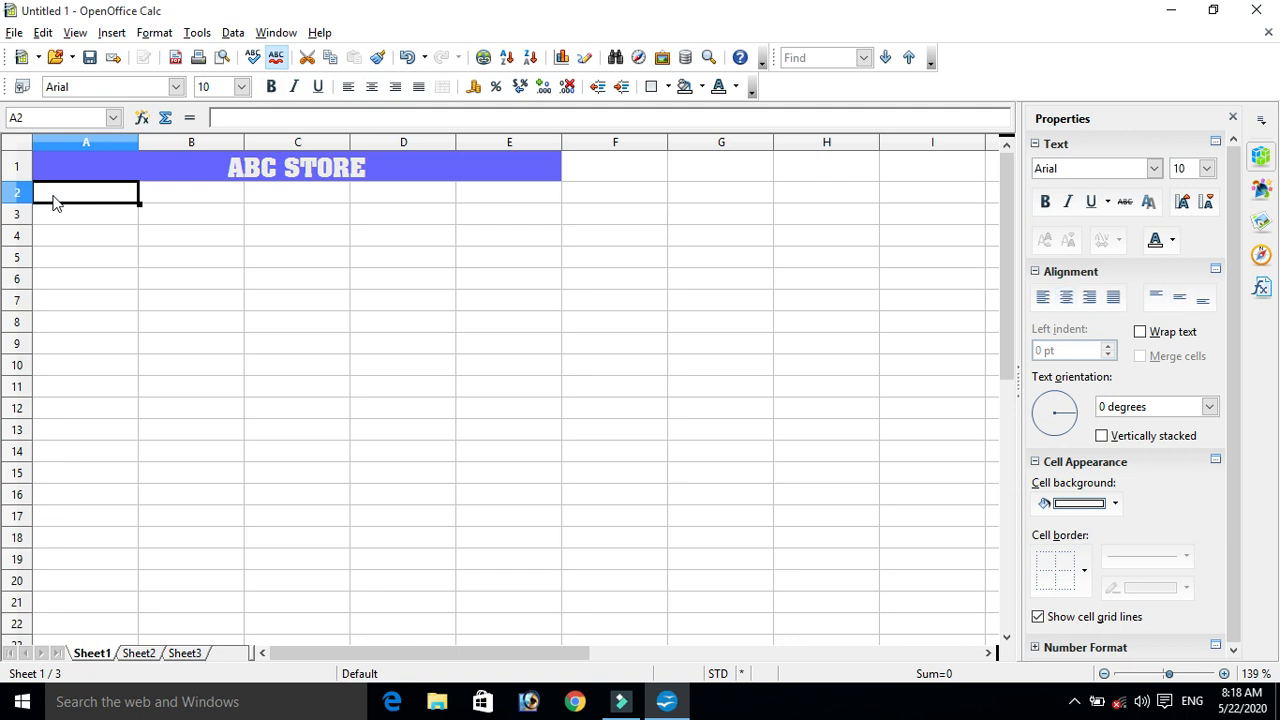
type("sl")
key("BackSpace")
key("BackSpace")
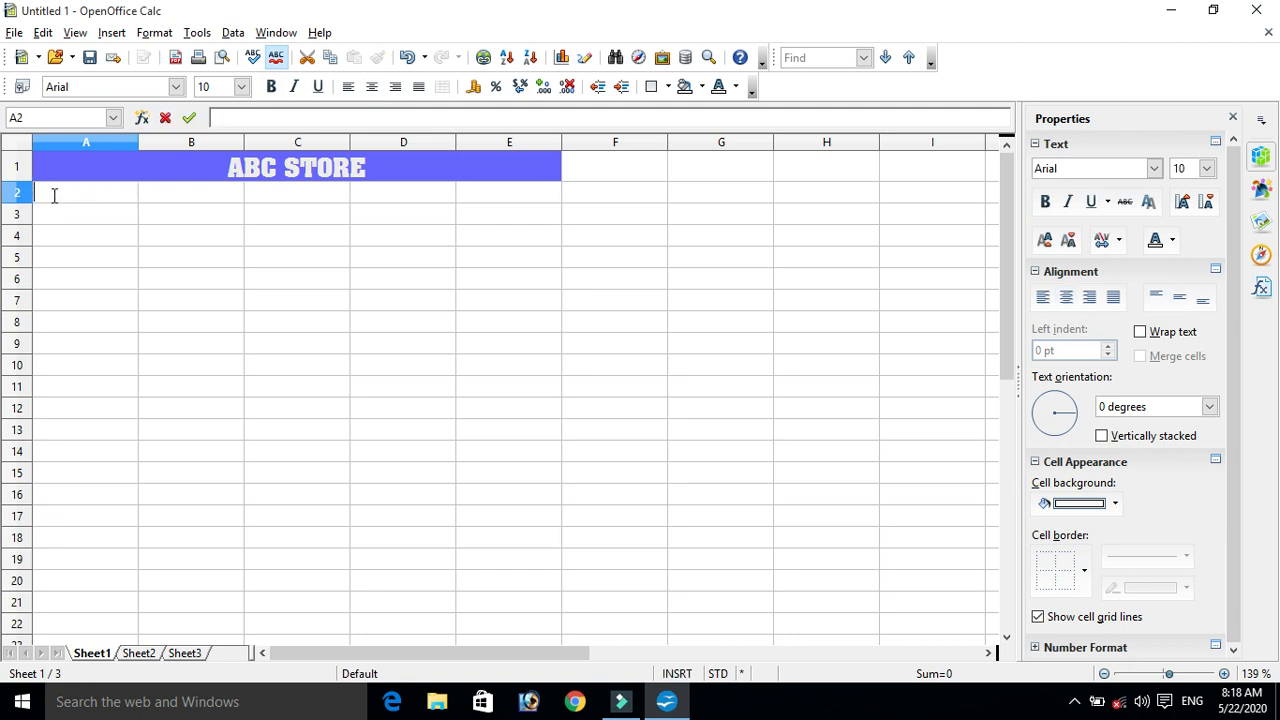
type("Sl. No.")
key("Tab")
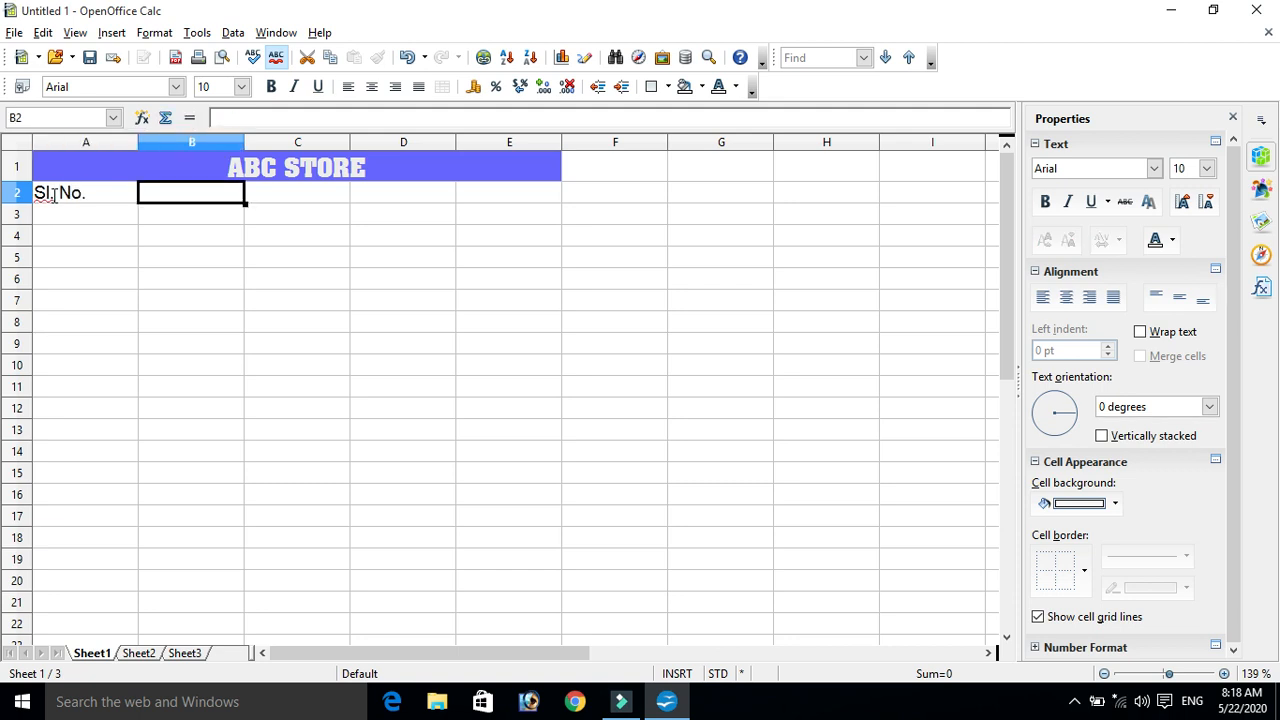
type("Item")
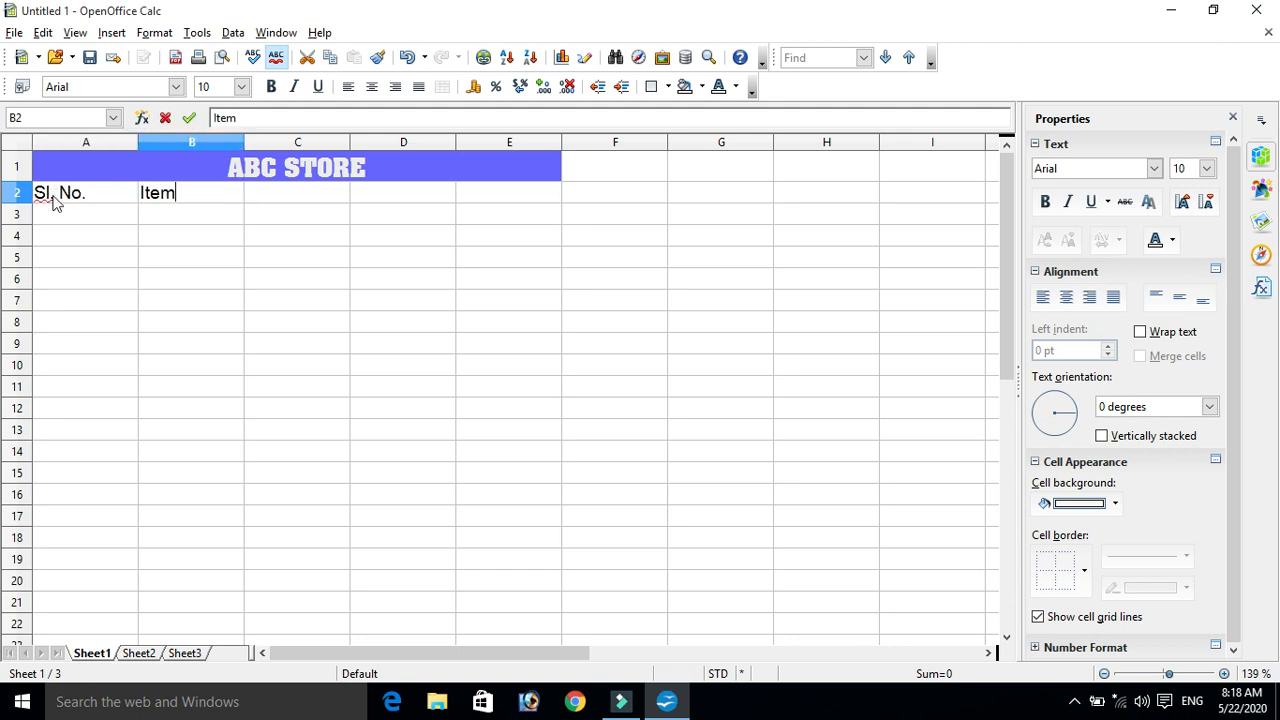
key("Tab")
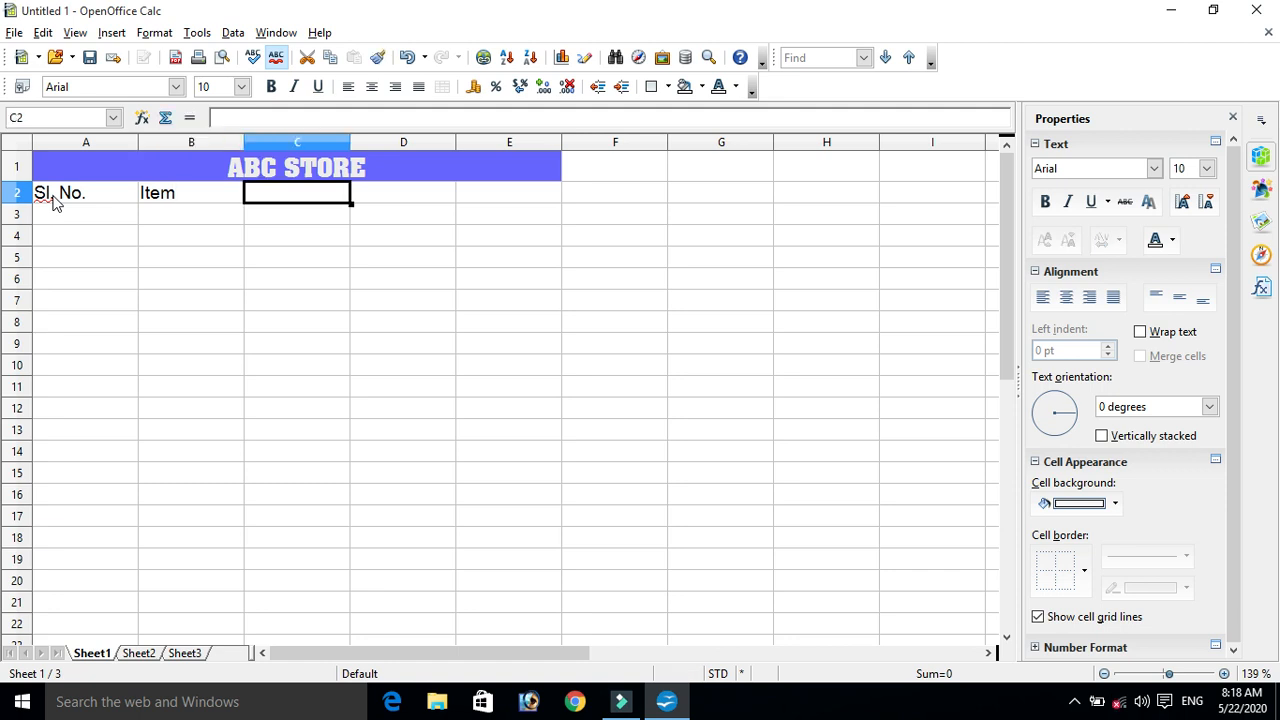
Enter the column headings Price/Unit, Quatity and Value in cells C2, D2 and E2.
type("Price/Uni")
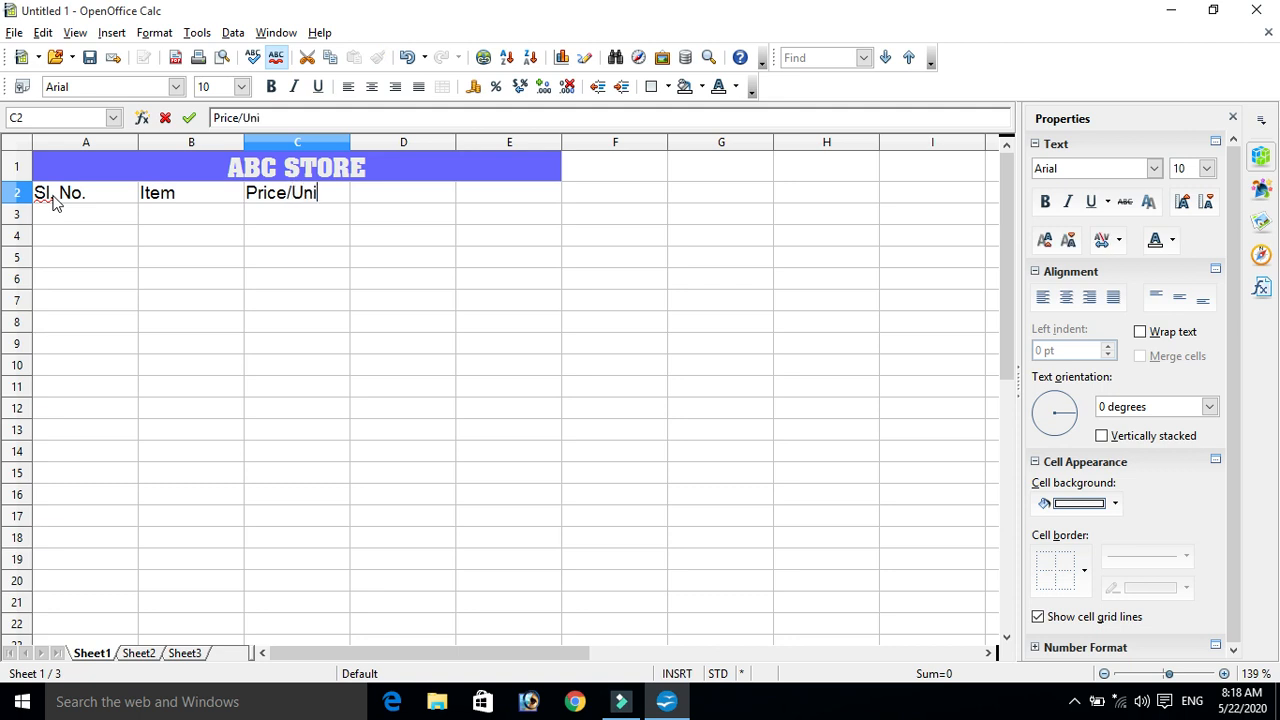
type("t")
key("Tab")
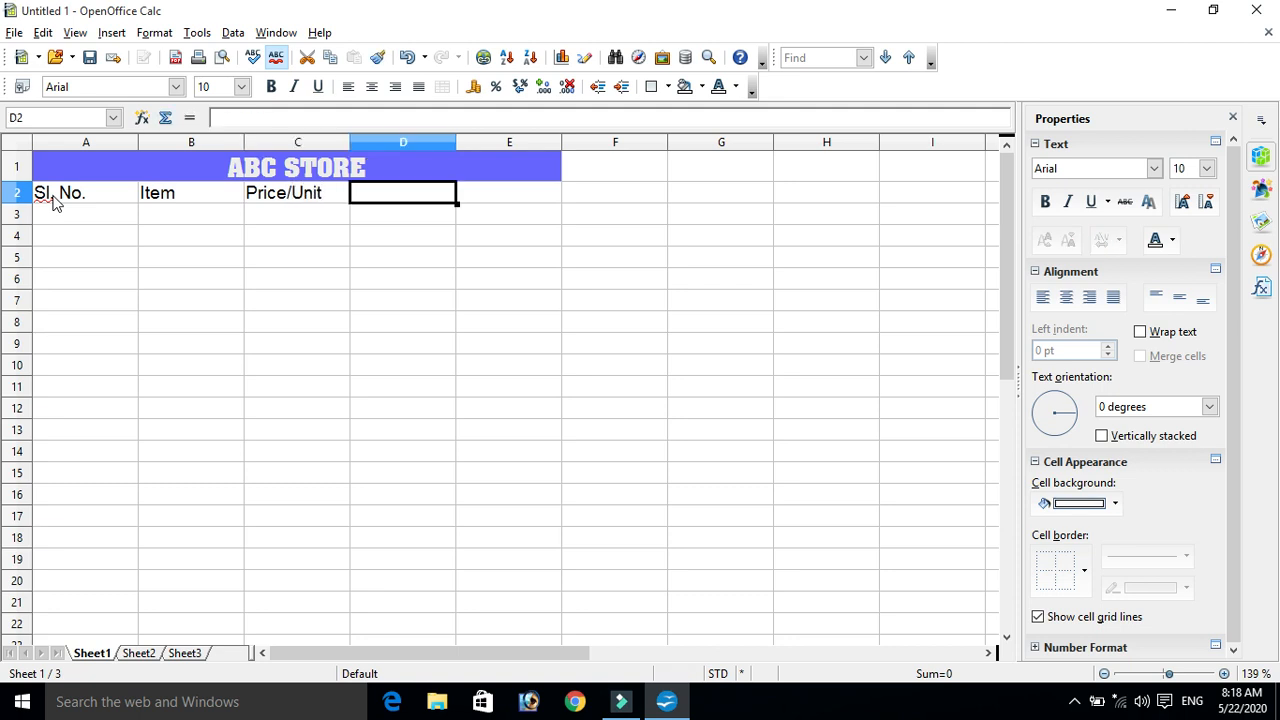
type("Q")
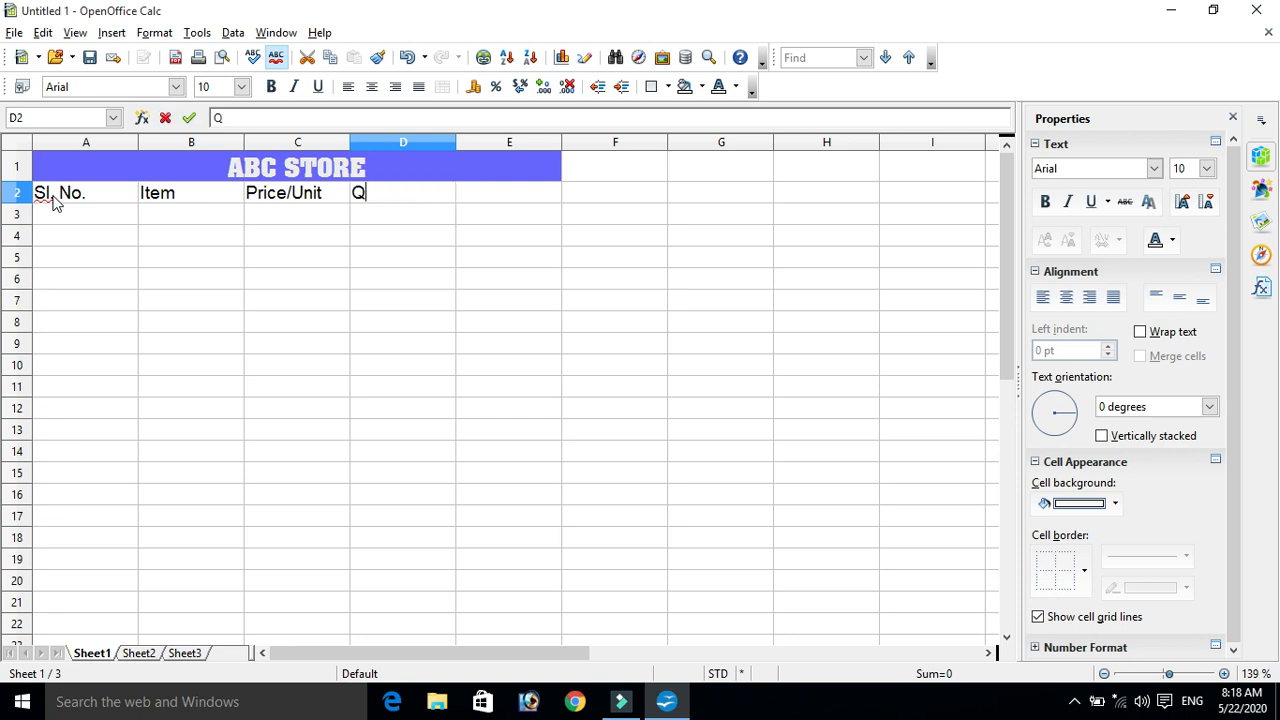
type("uatity")
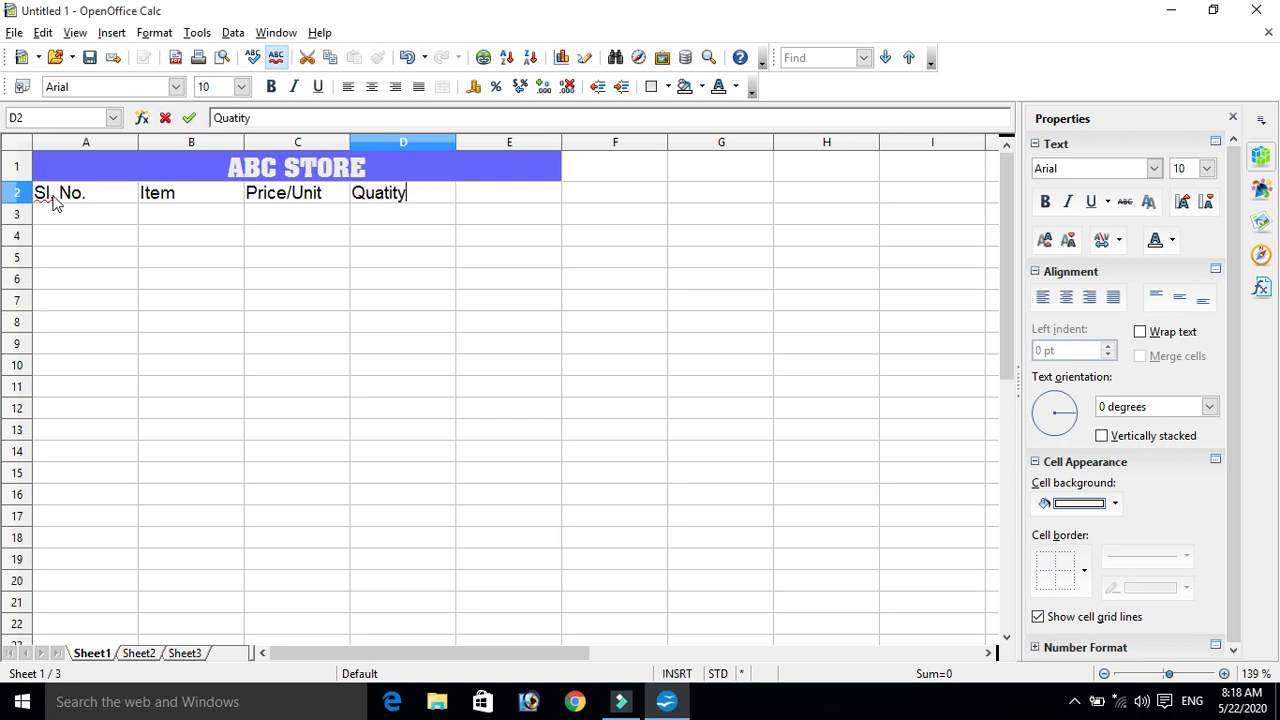
key("Tab")
type("Value")
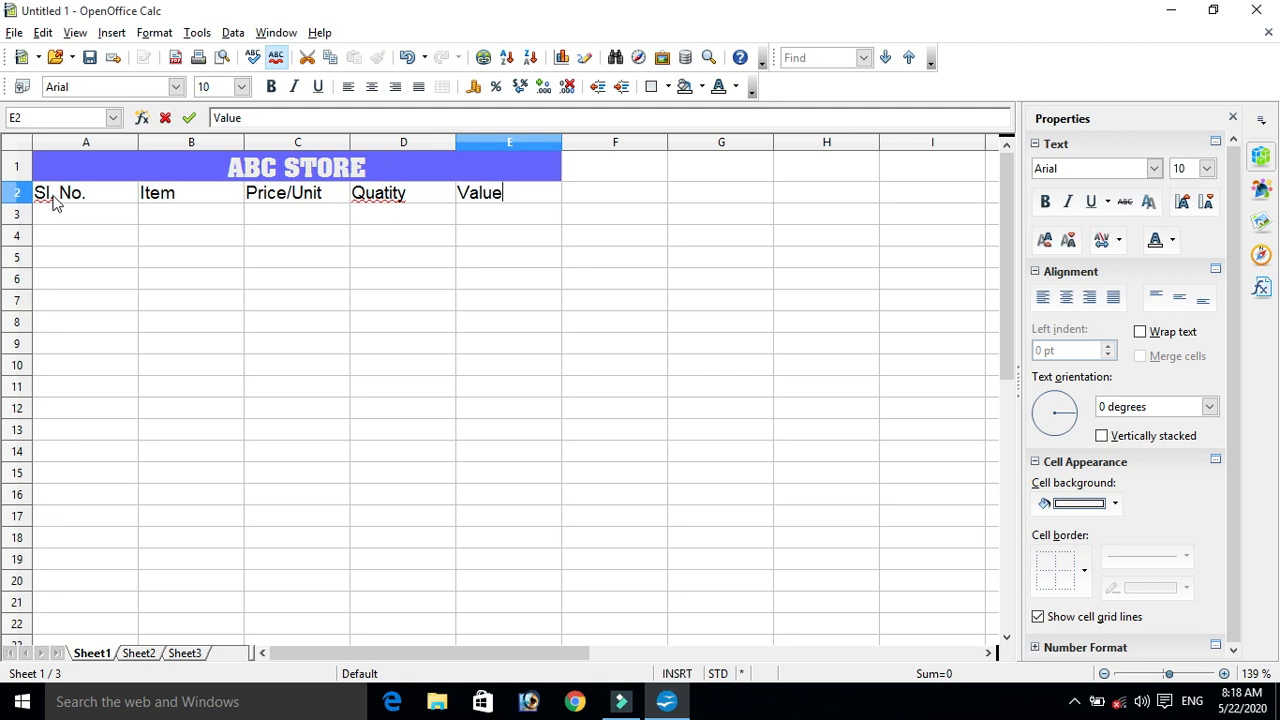
key("Return")
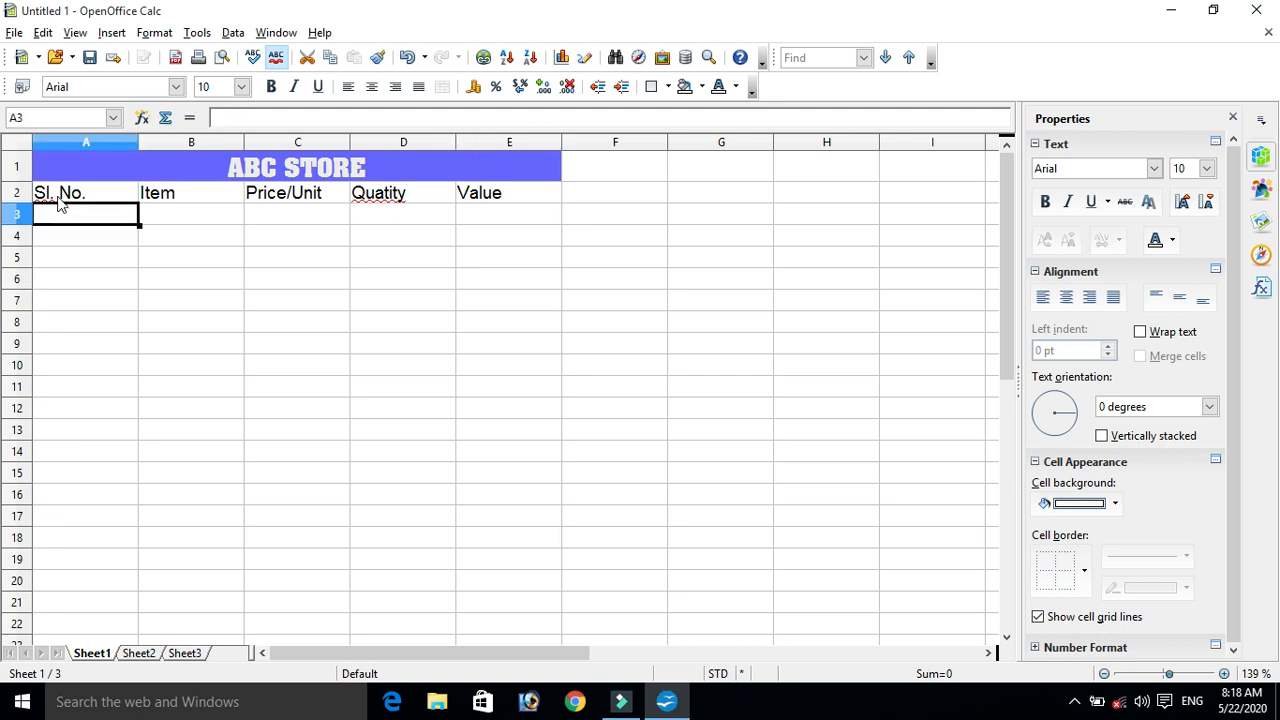
Centre the column headings in A2:E2 horizontally and vertically and make them bold.
left_click(97, 195)
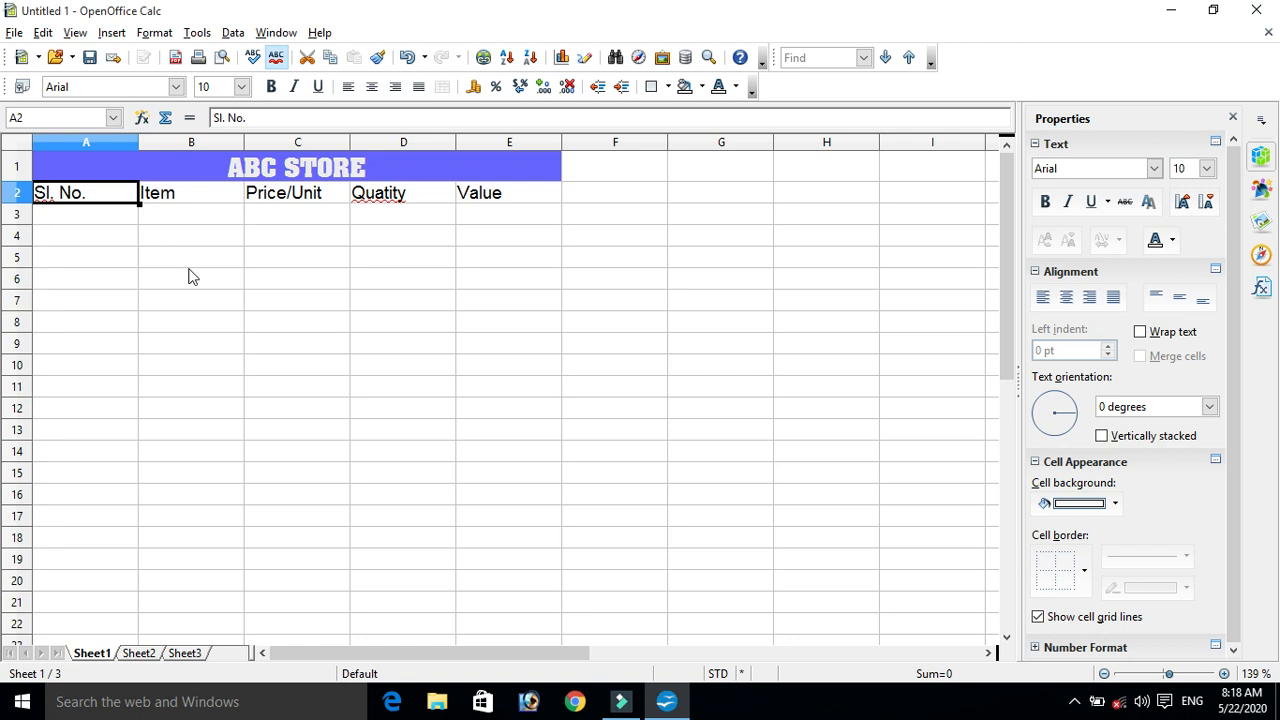
key("shift+Right")
key("shift+Right")
key("shift+Right")
key("shift+Right")
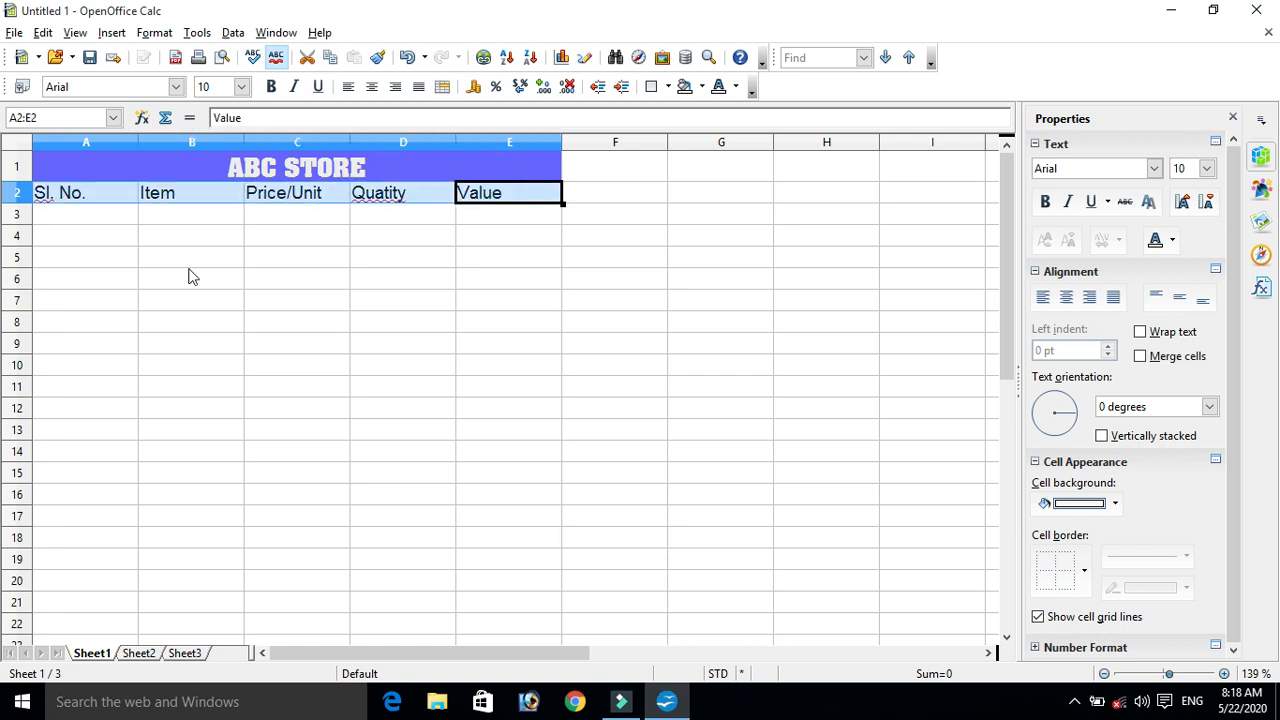
left_click(1066, 302)
left_click(1179, 298)
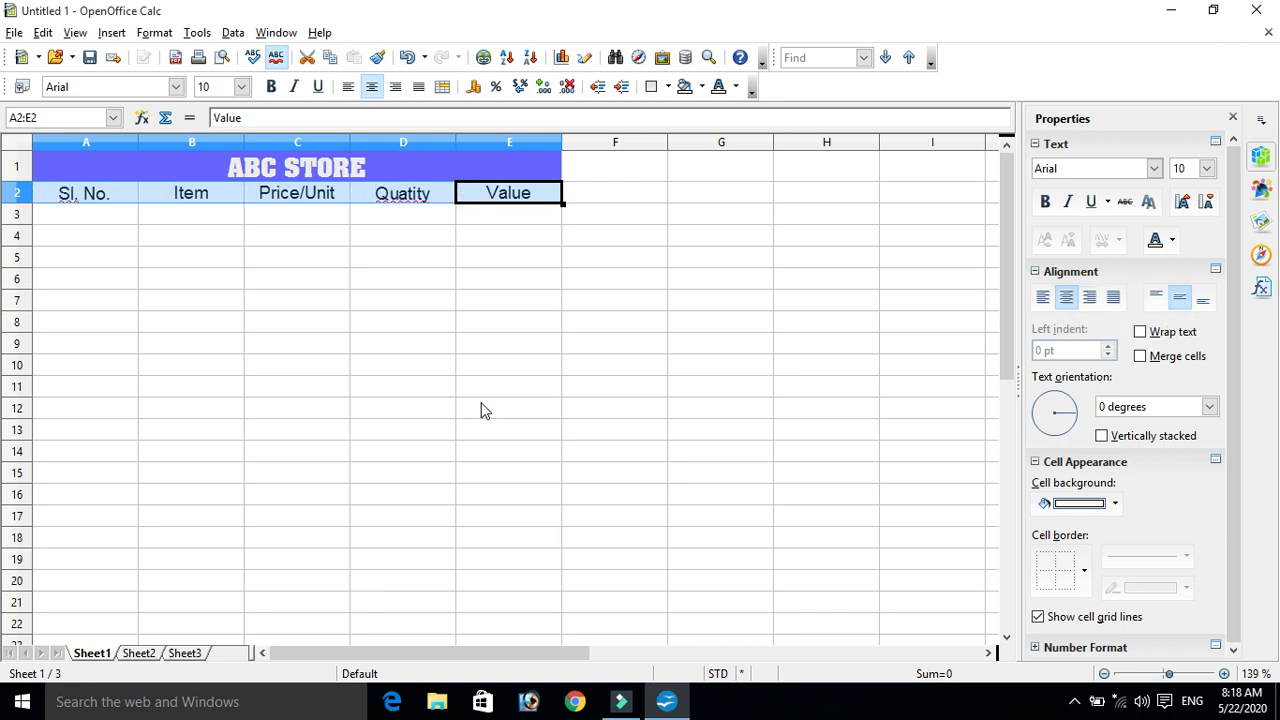
key("ctrl+b")
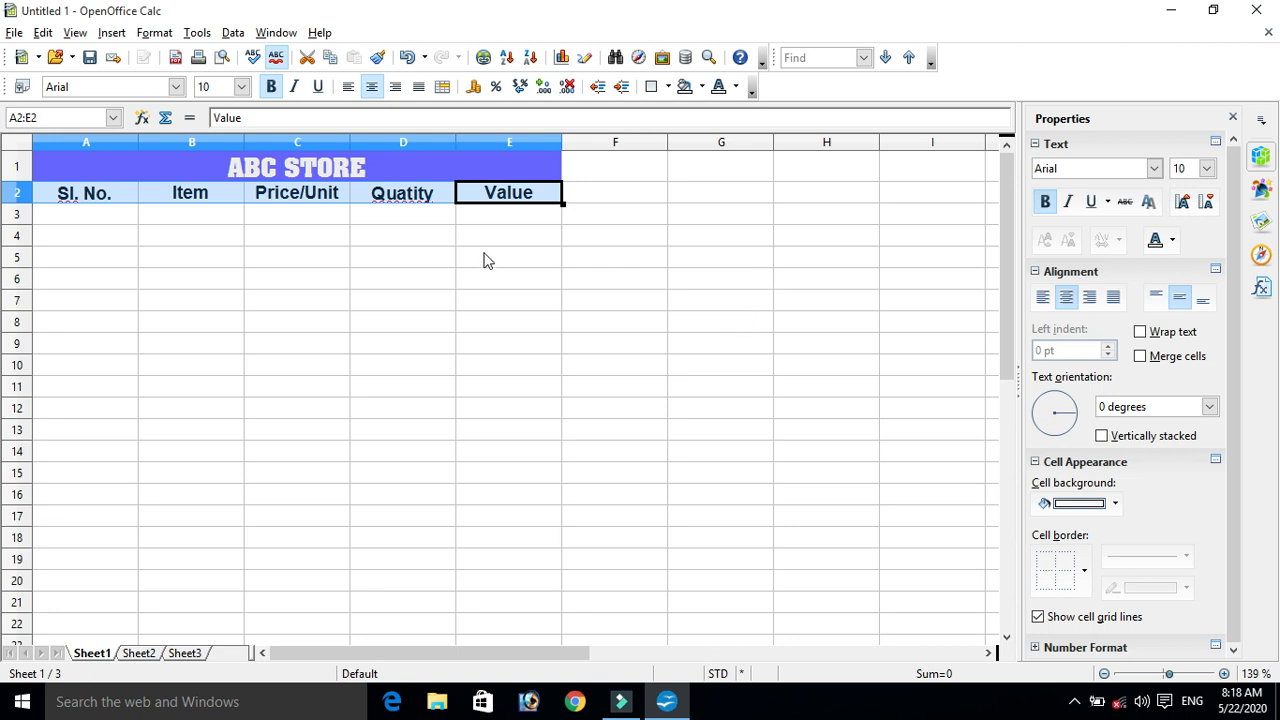
left_click(380, 262)
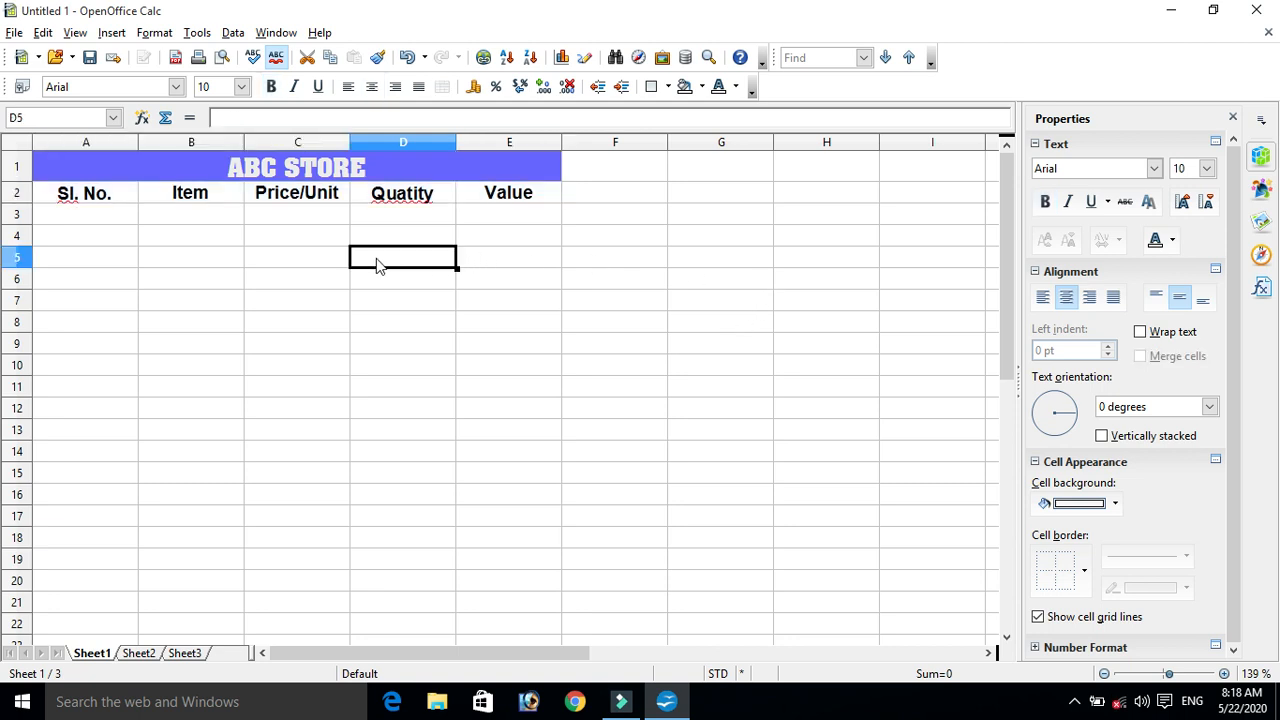
Correct the misspelled heading in cell D2 to Quantity using the spelling suggestion.
left_click(406, 199)
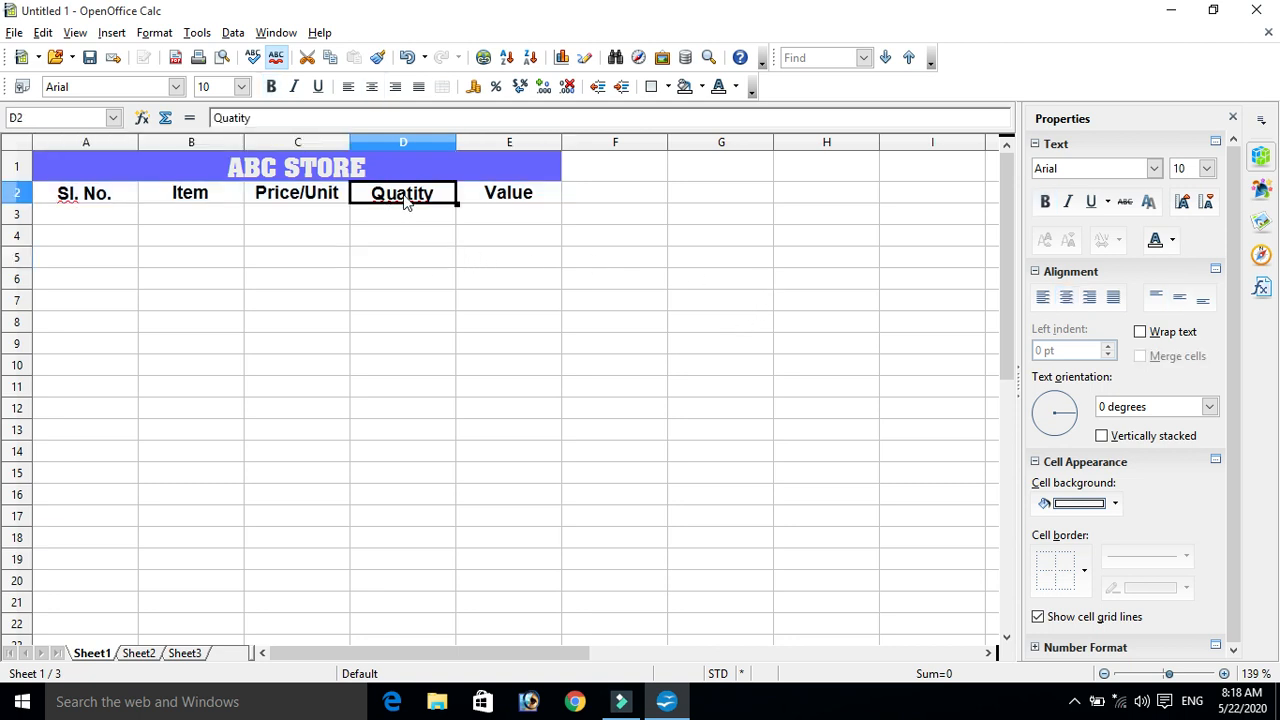
double_click(407, 198)
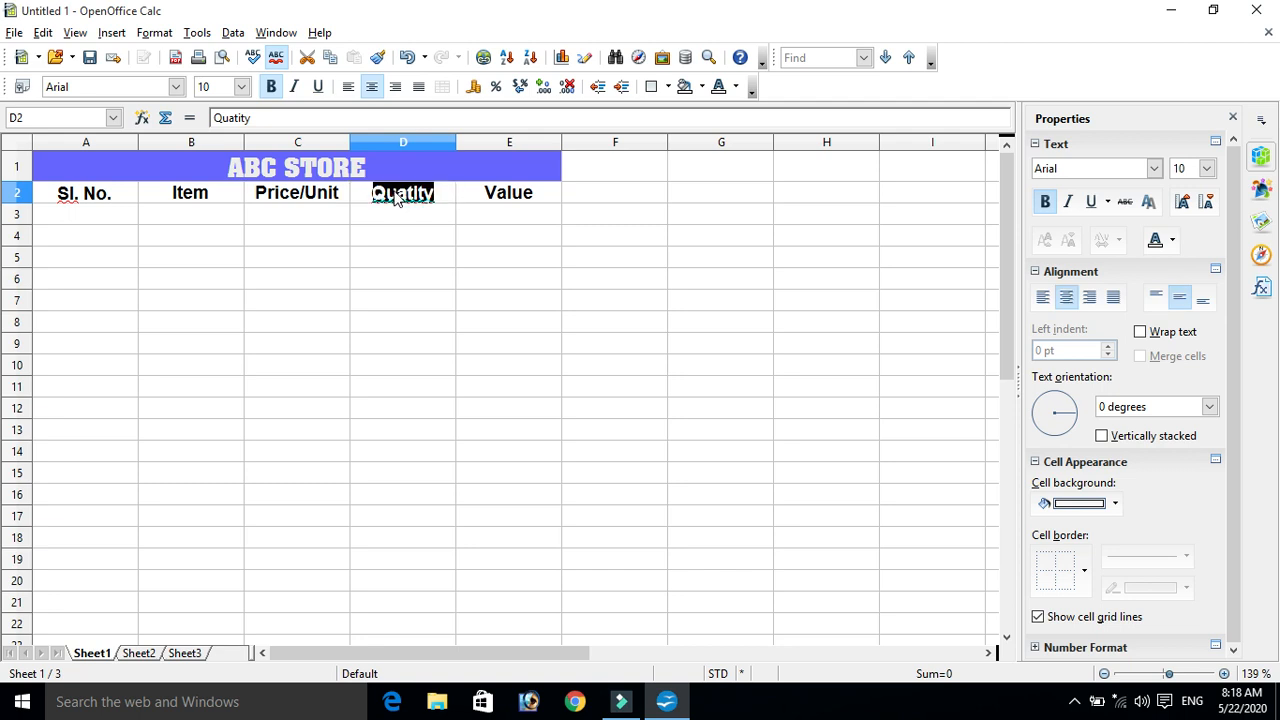
right_click(400, 198)
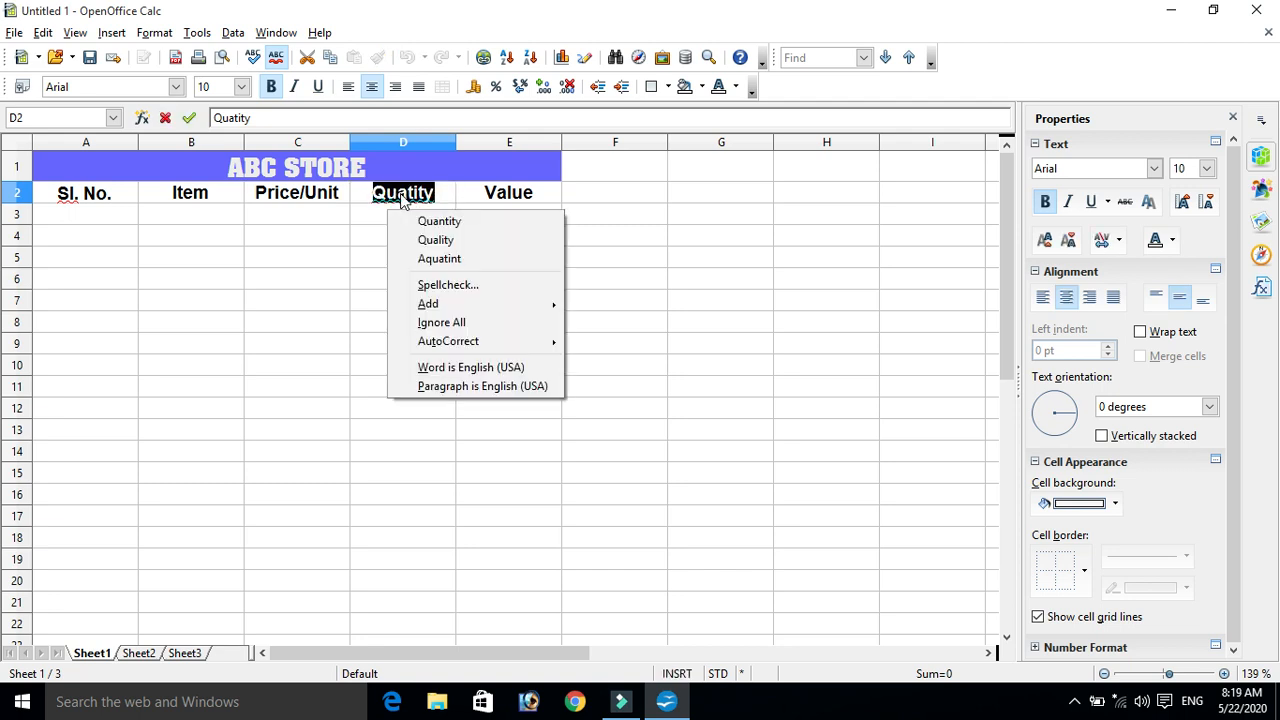
left_click(438, 221)
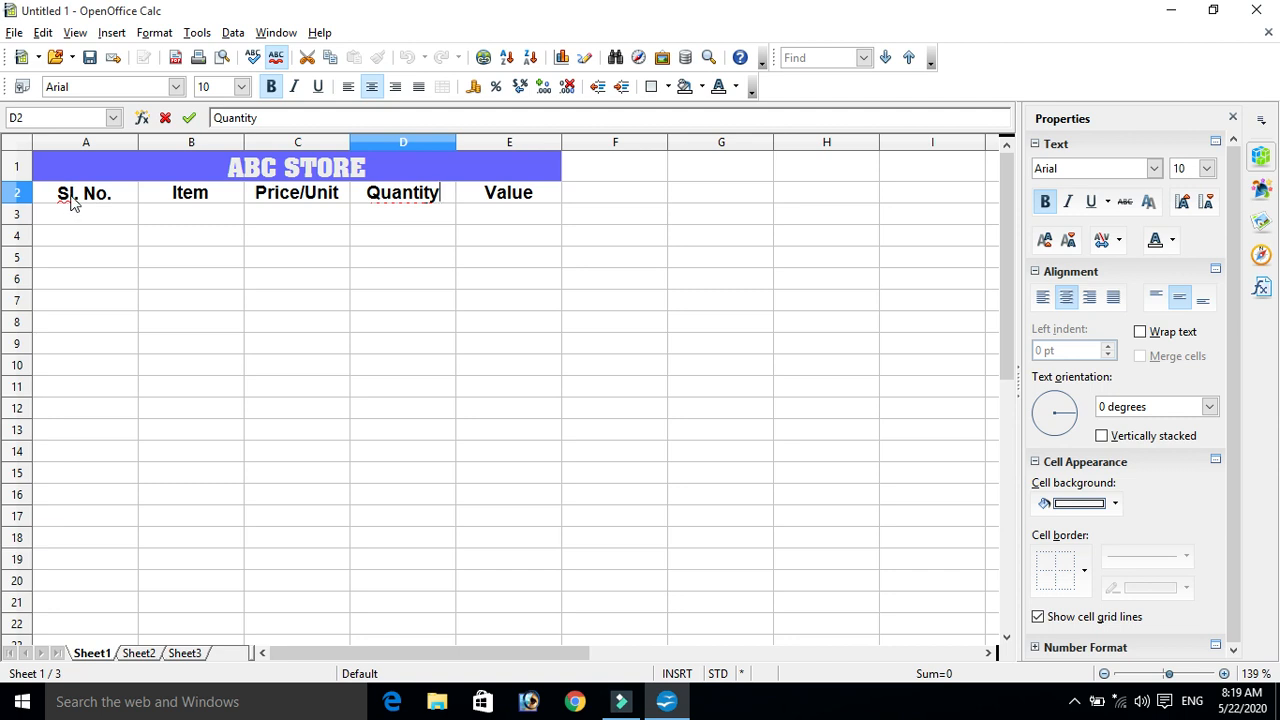
left_click(102, 218)
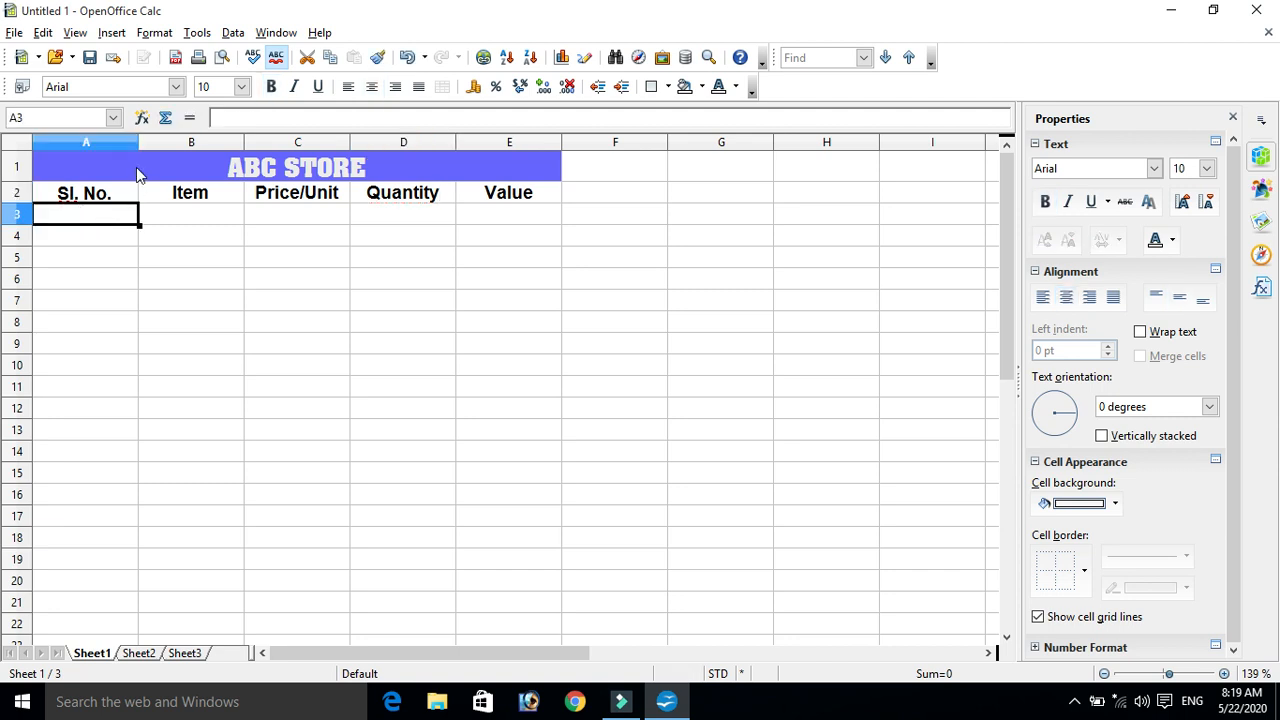
Narrow column A to fit its Sl. No. heading and enter 1 and 2 in cells A3 and A4.
left_click_drag(138, 144, 100, 144)
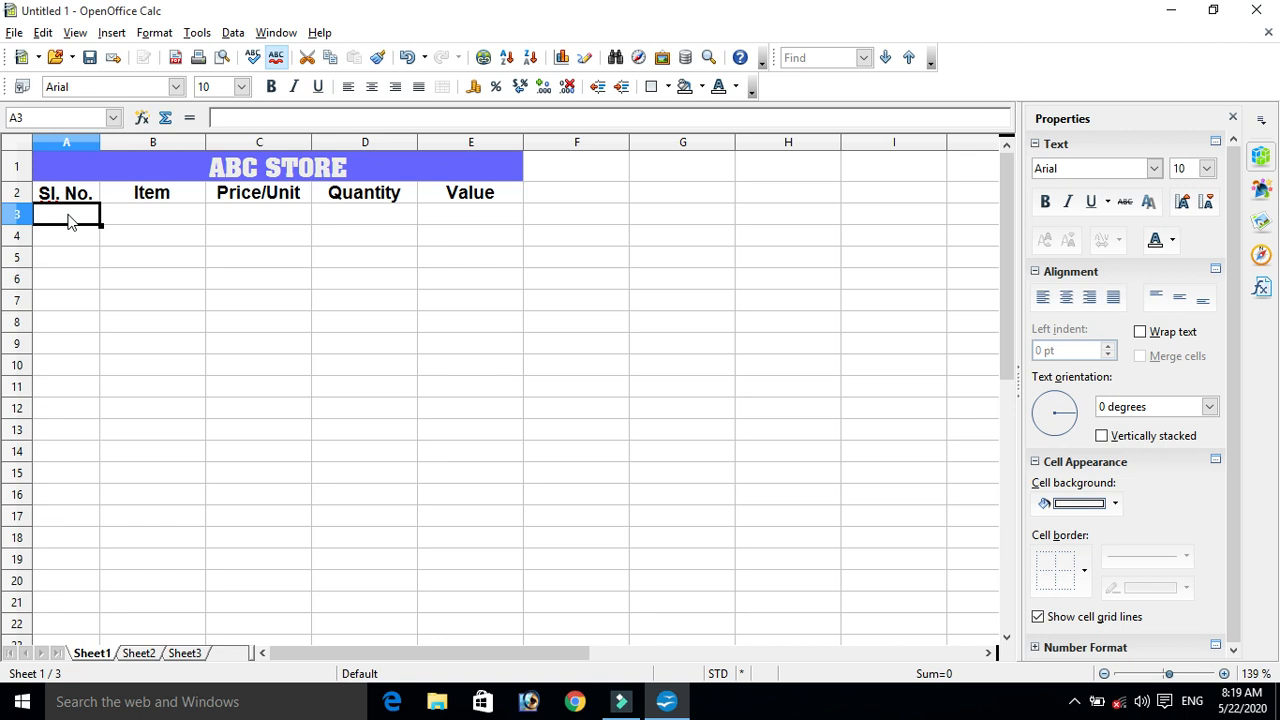
type("1")
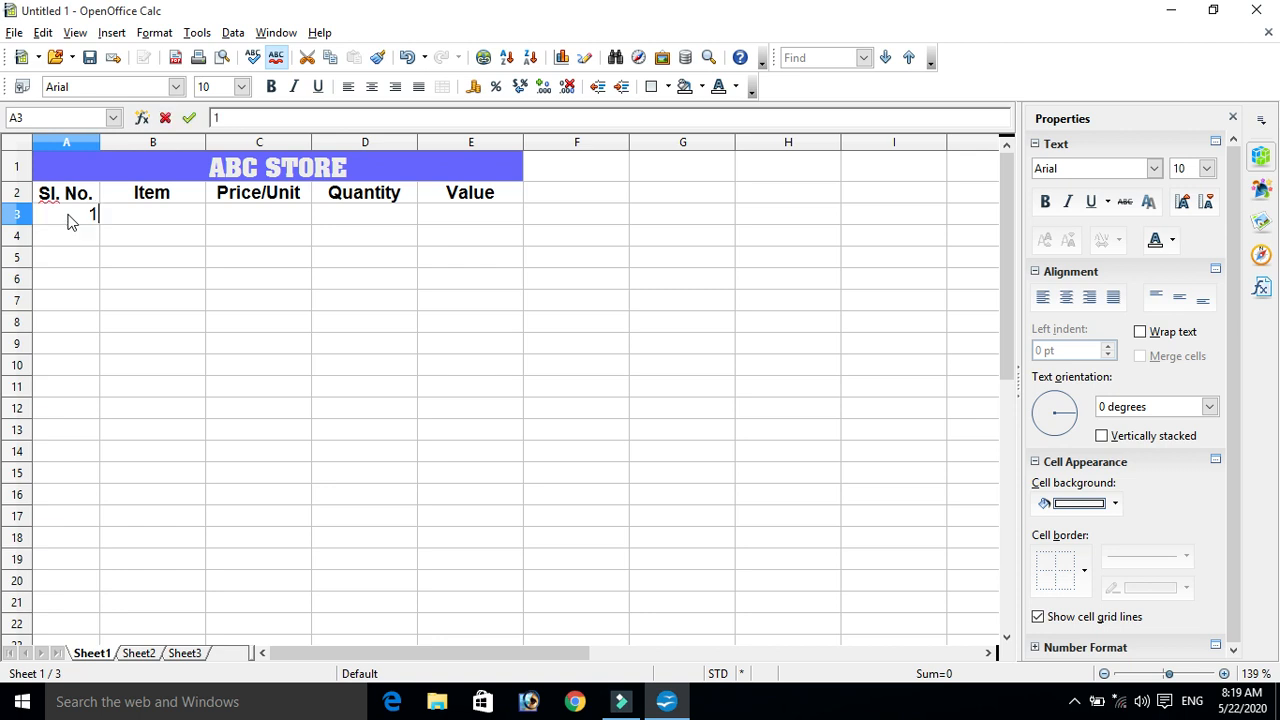
key("Return")
type("2")
key("Return")
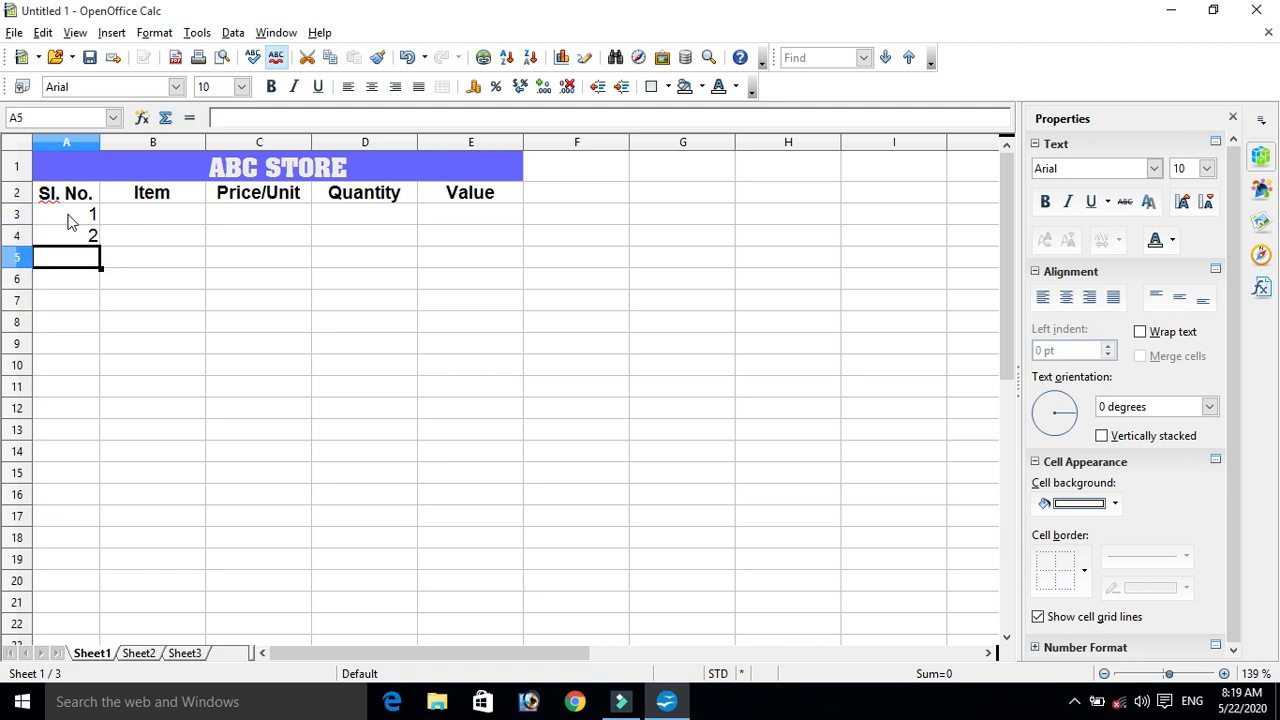
Centre the serial numbers in cells A3:A4 horizontally and vertically.
left_click_drag(71, 219, 66, 245)
left_click(166, 259)
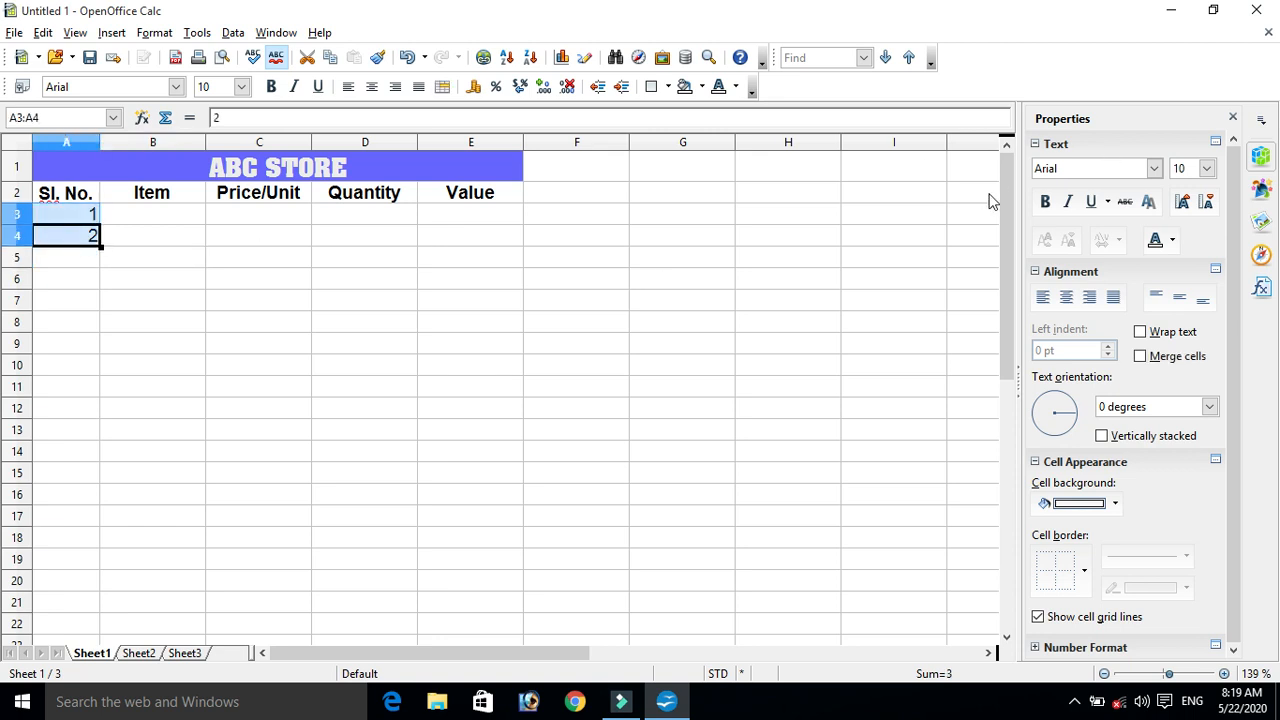
left_click(1066, 300)
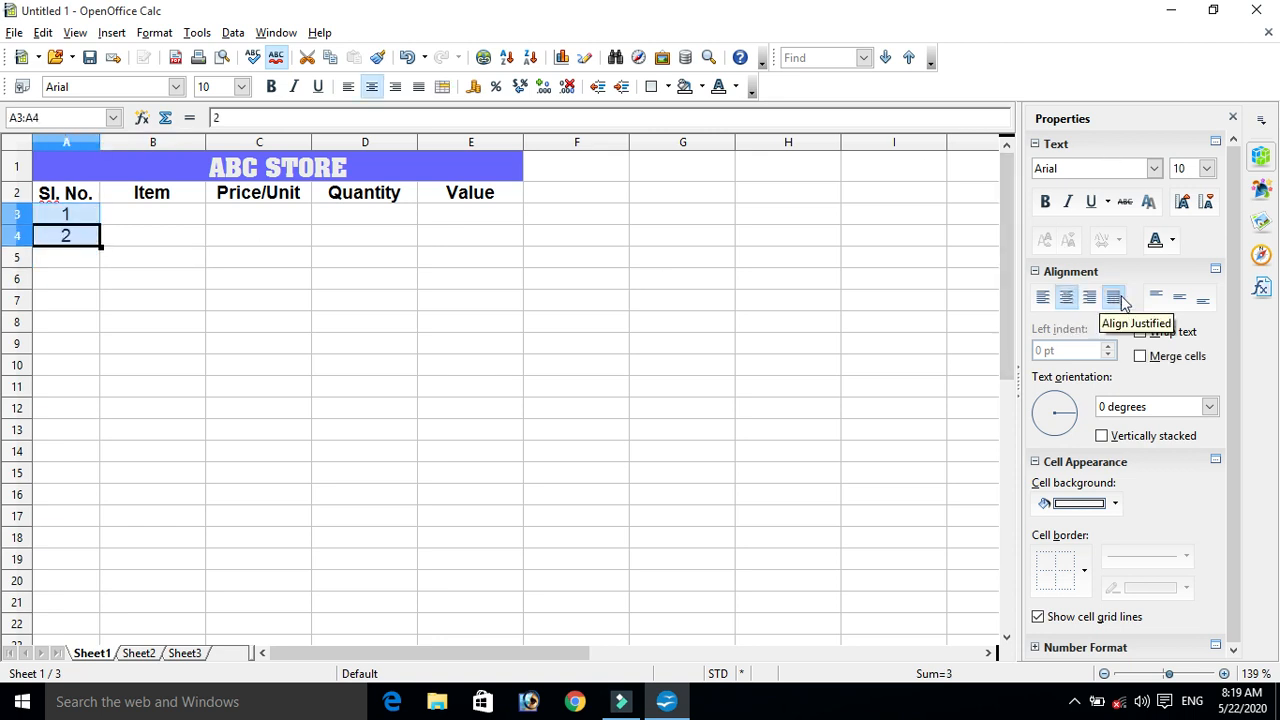
left_click(1179, 300)
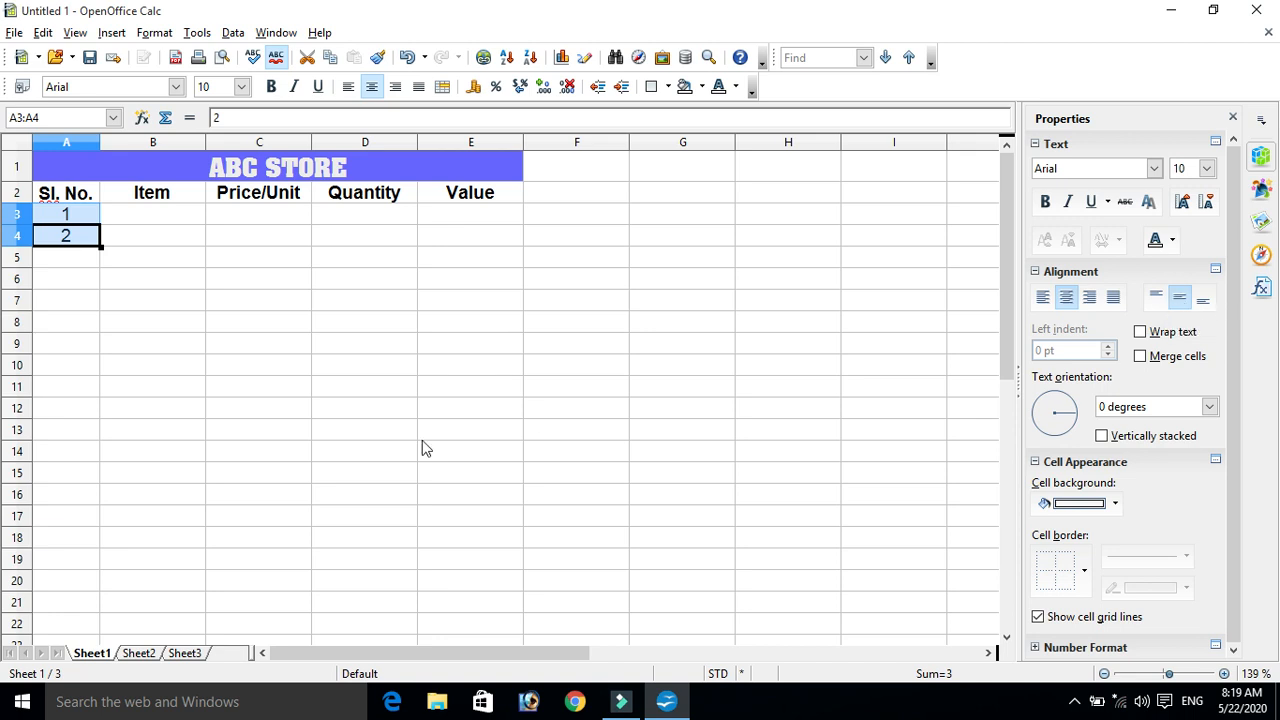
left_click(60, 279)
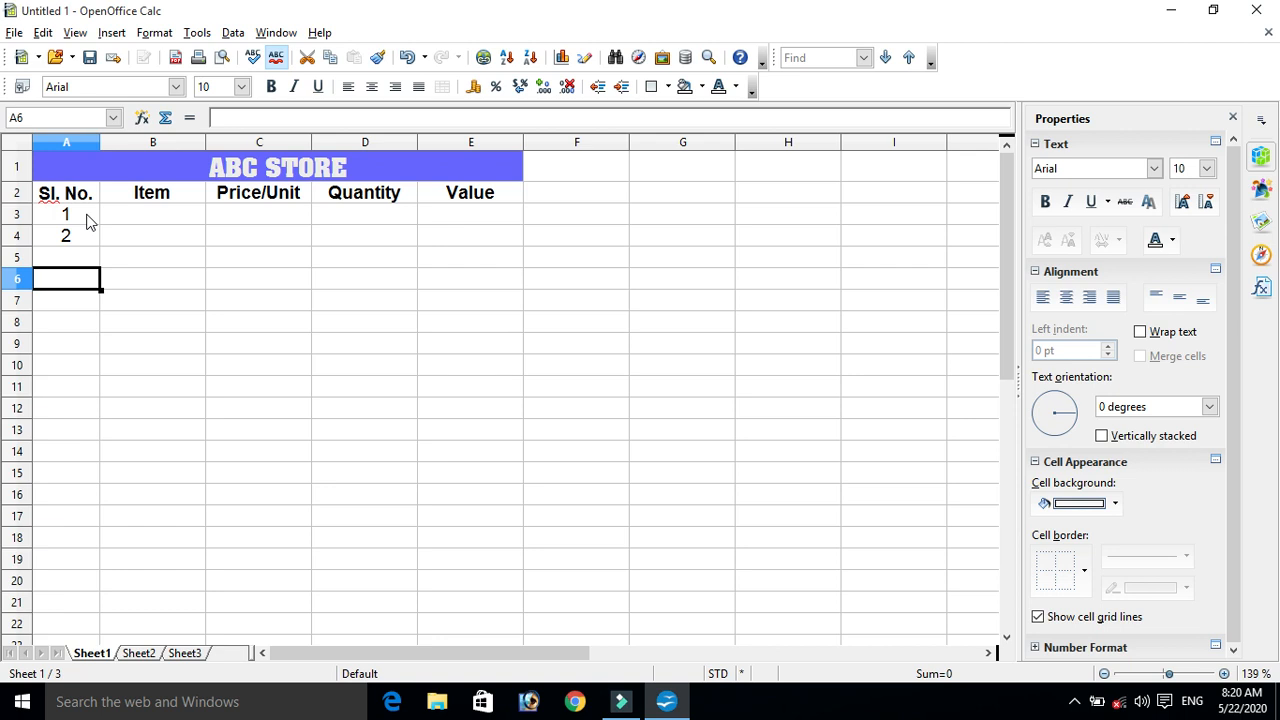
Extend the serial number series from A3:A4 down to cell A7, ending at 5.
mouse_move(87, 215)
left_mouse_down()
mouse_move(96, 258)
mouse_move(86, 234)
left_mouse_up()
left_click(214, 214)
left_click(80, 215)
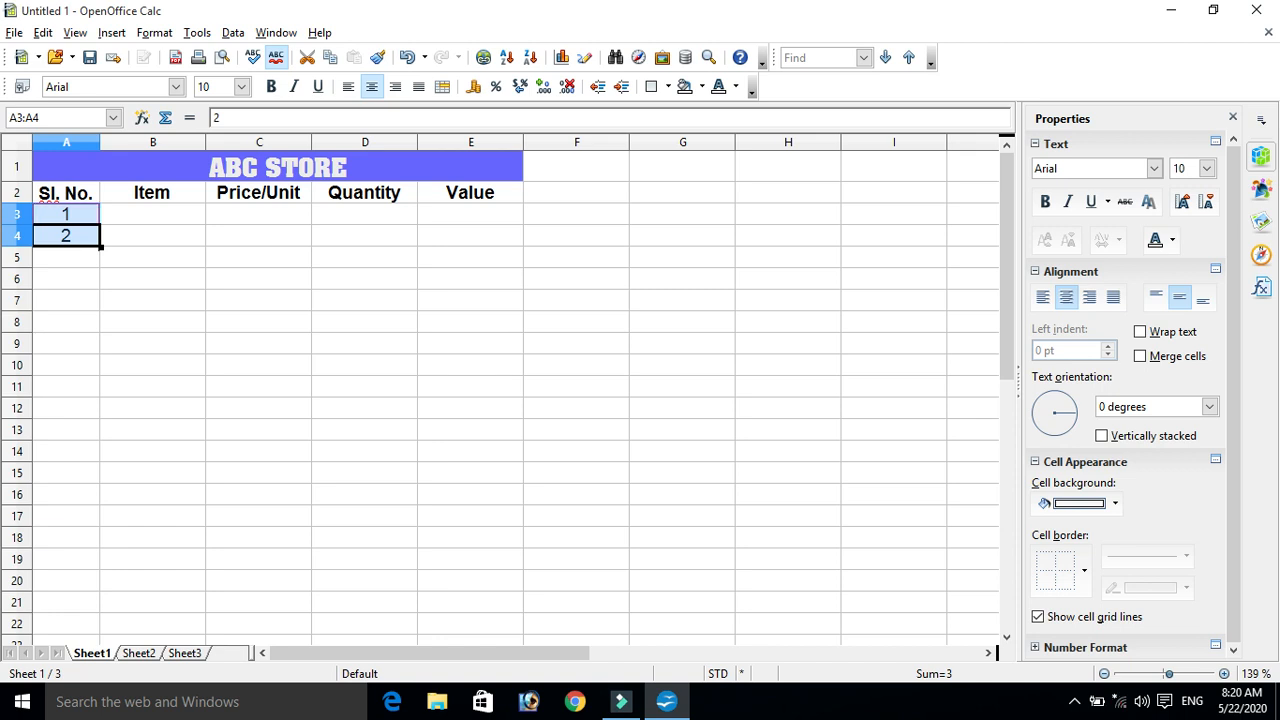
left_click_drag(100, 246, 70, 311)
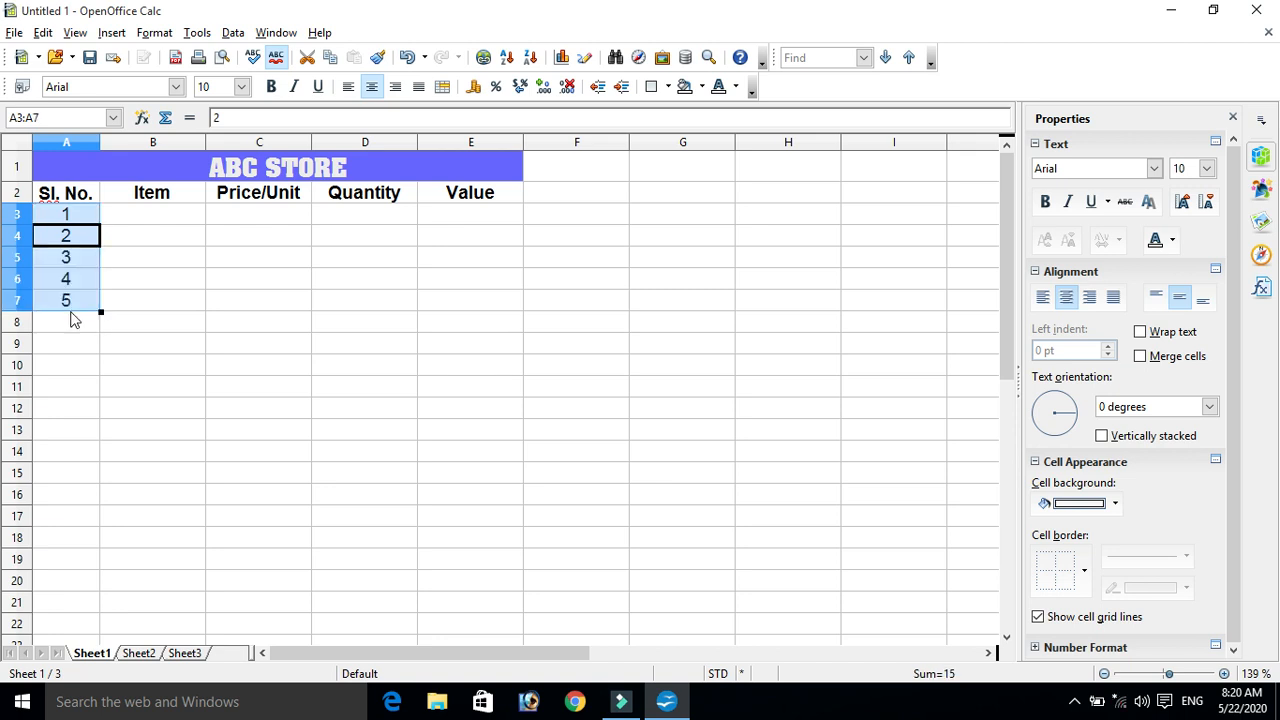
left_click(183, 381)
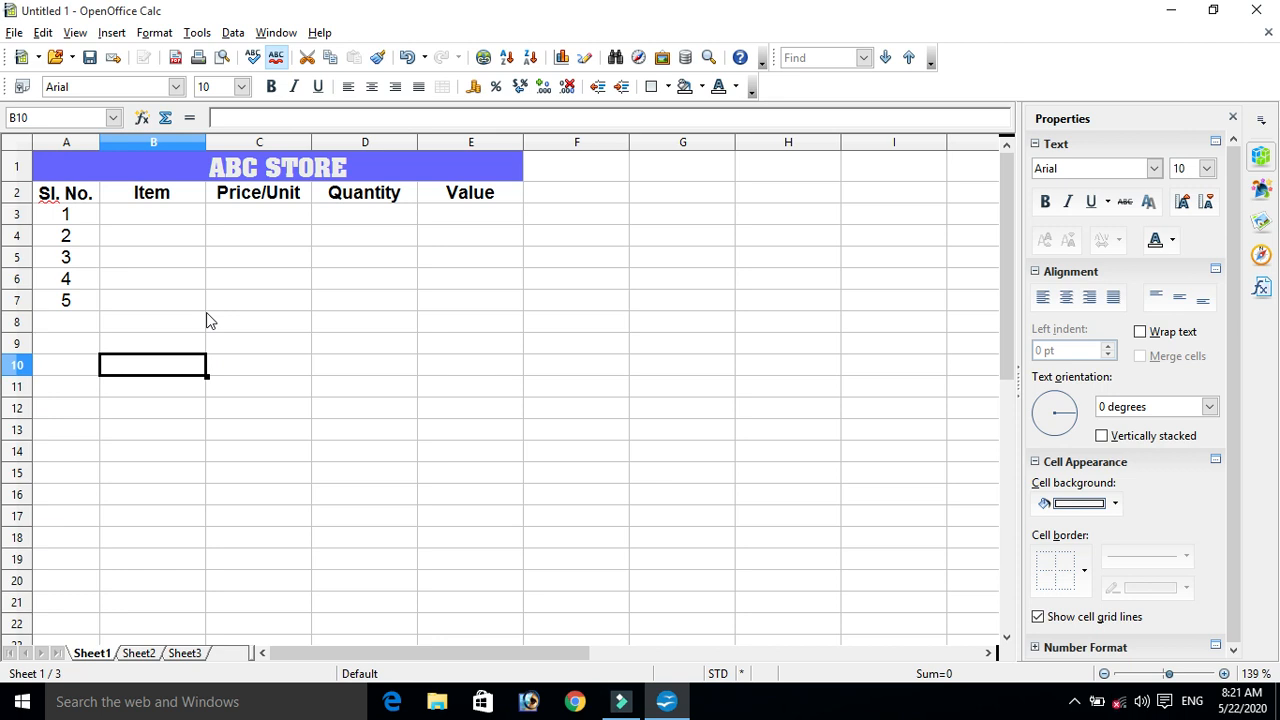
Enter the item names X, Y, Z, D and E in cells B3 to B7.
left_click(147, 219)
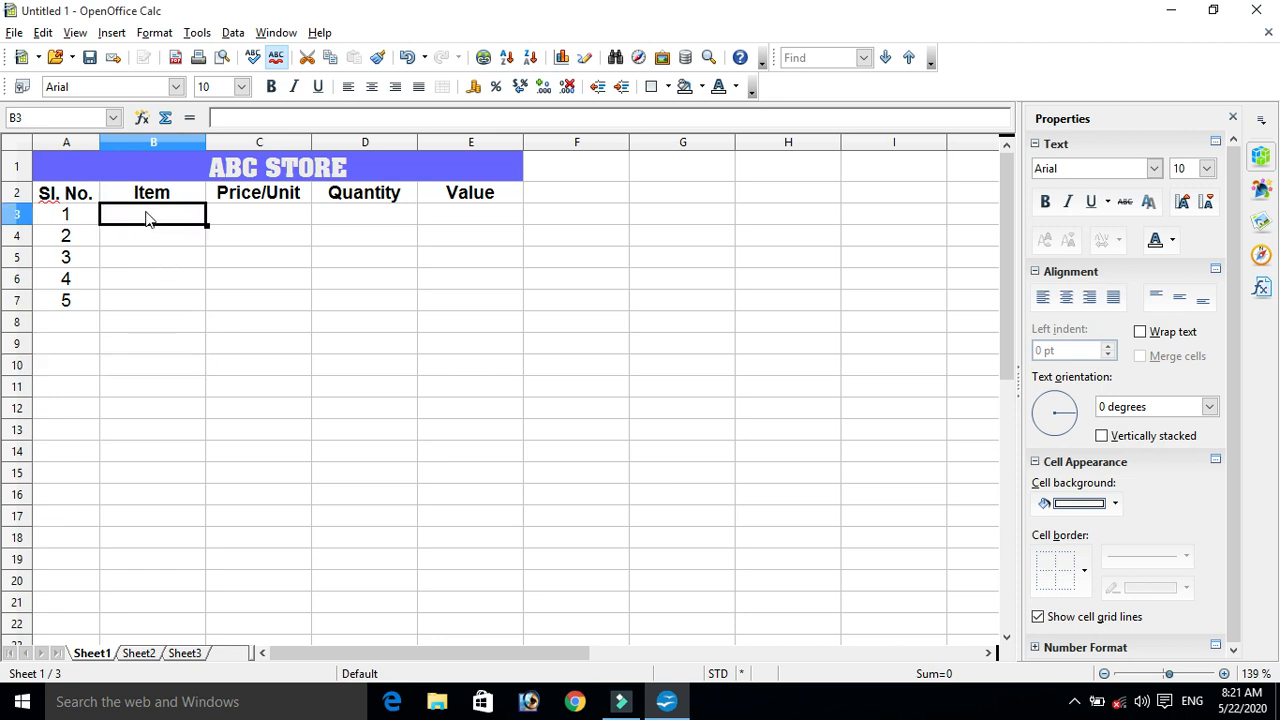
type("X")
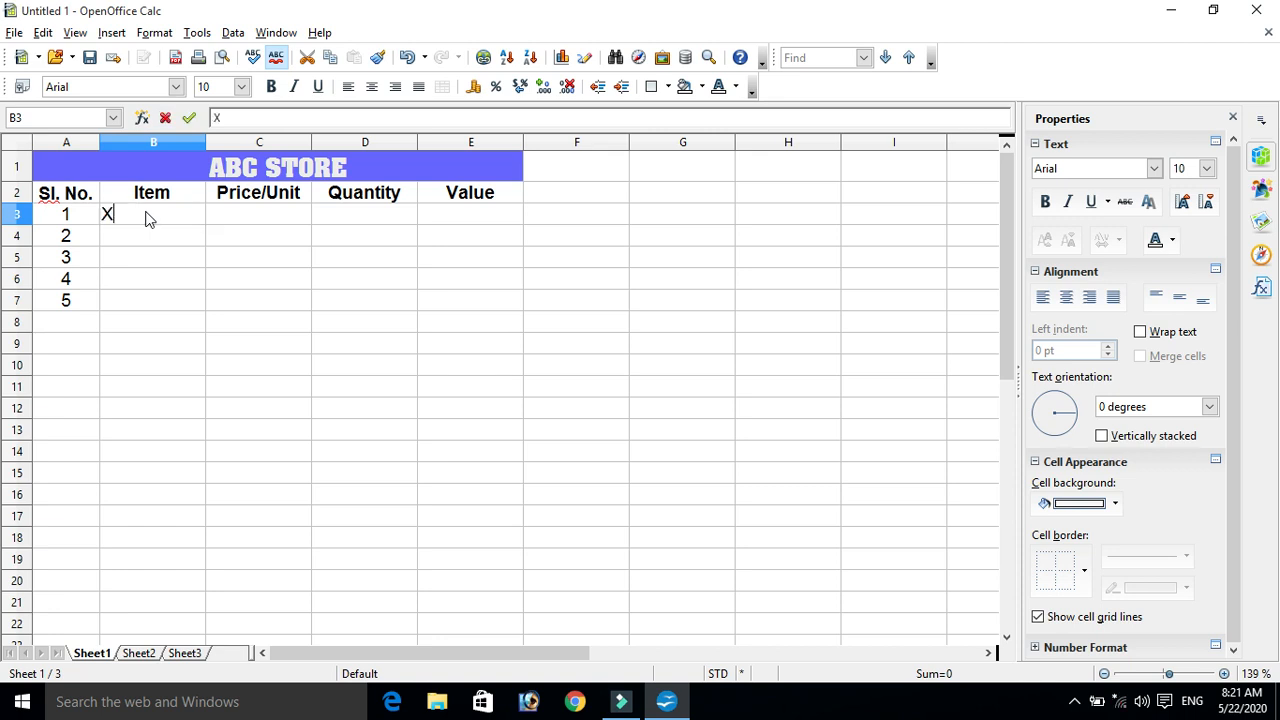
key("Return")
type("Y")
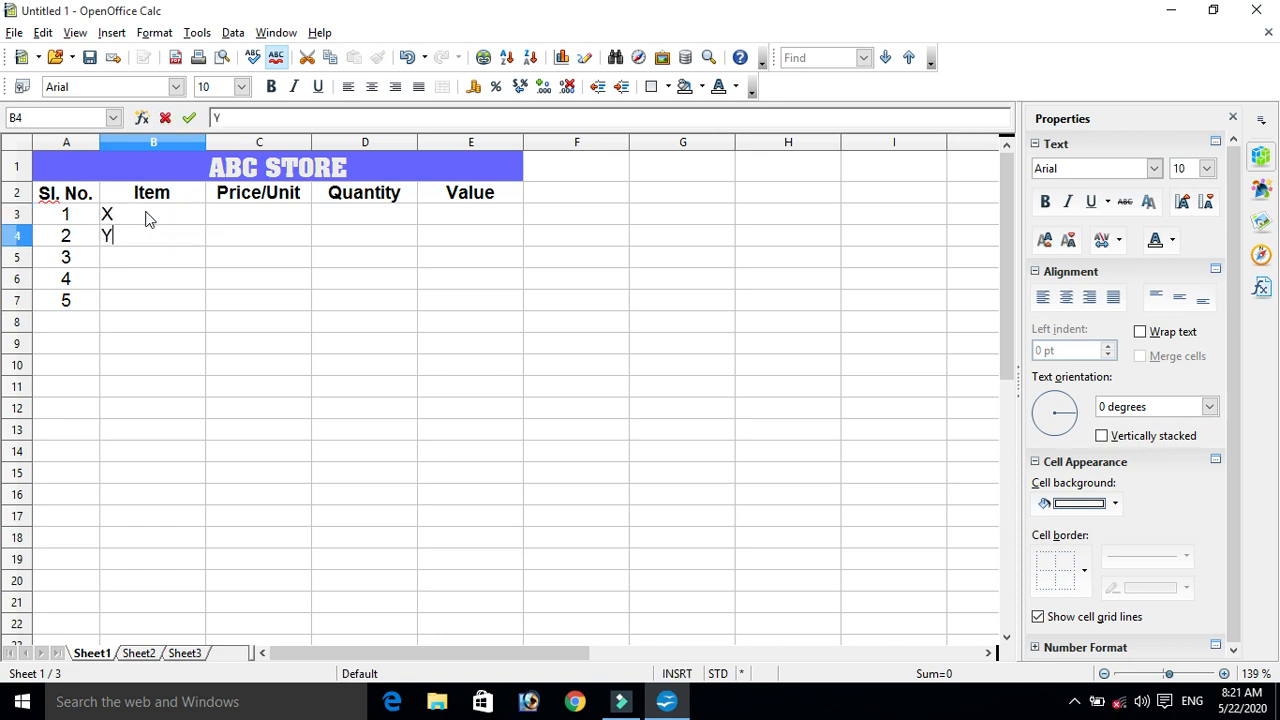
key("Return")
type("X")
key("BackSpace")
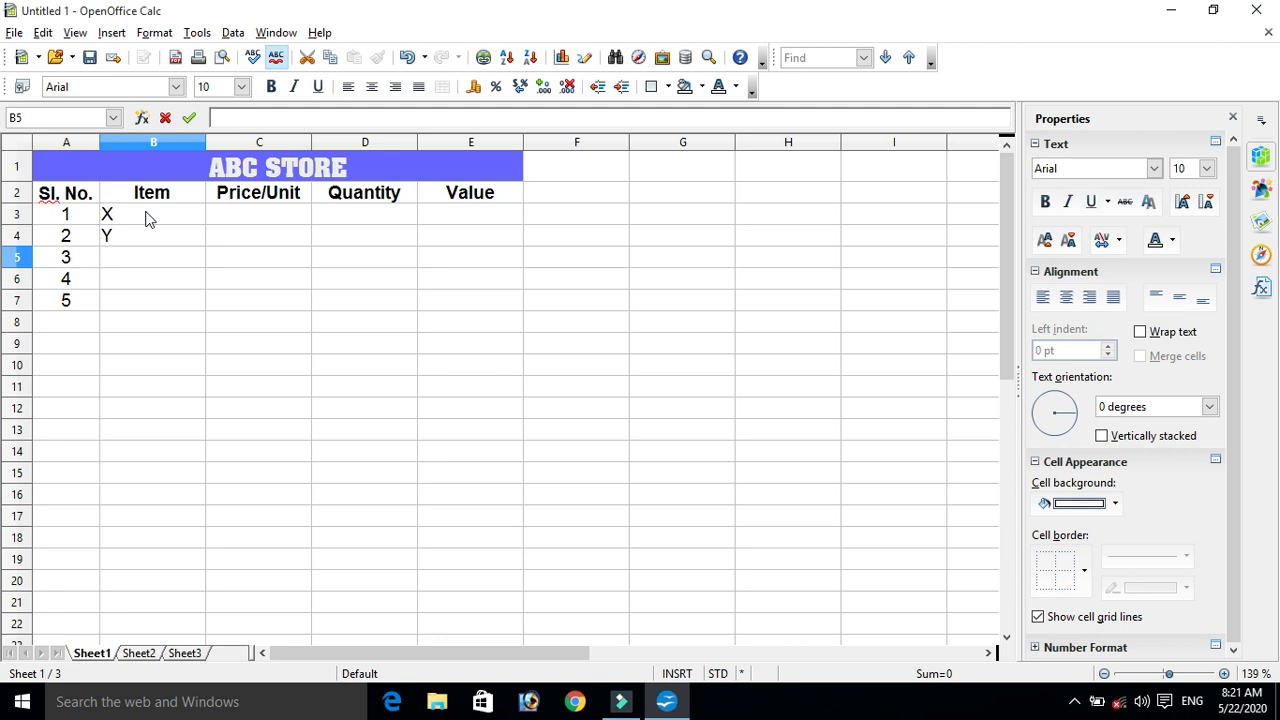
type("Z")
key("Return")
type("D")
key("Return")
type("E")
key("Return")
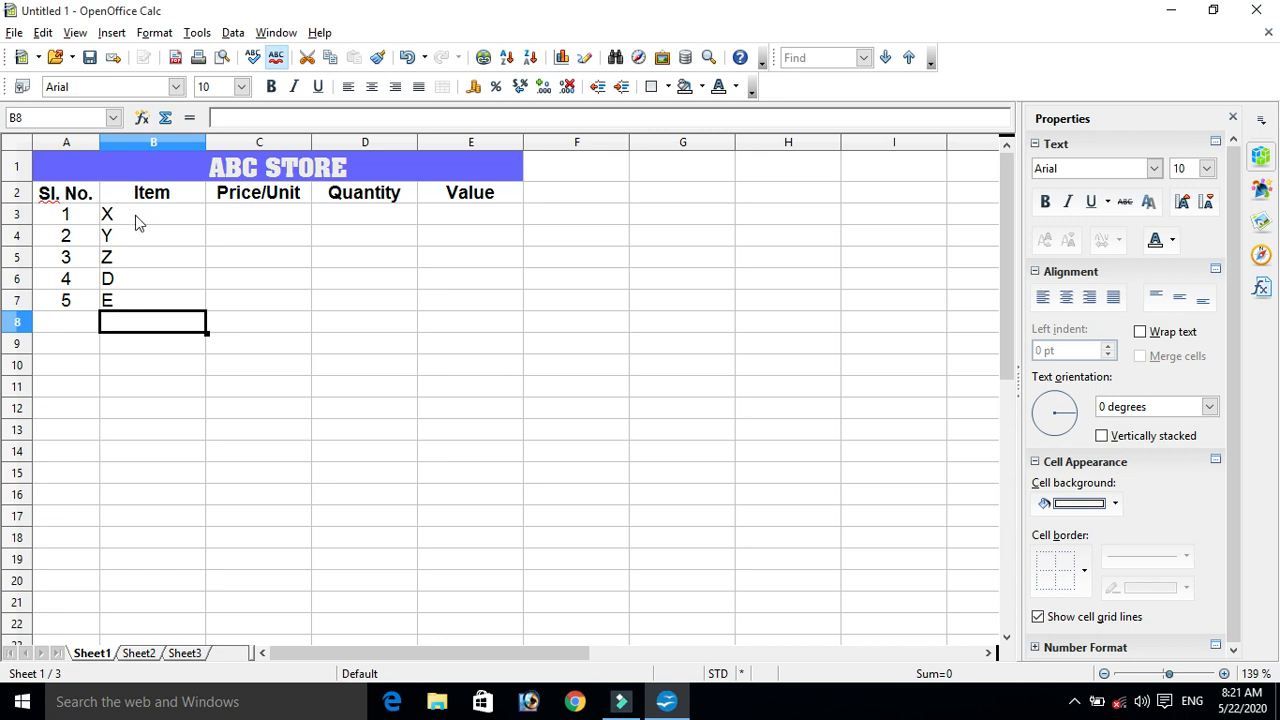
Centre the cells B3:E7 horizontally and vertically.
left_click(150, 220)
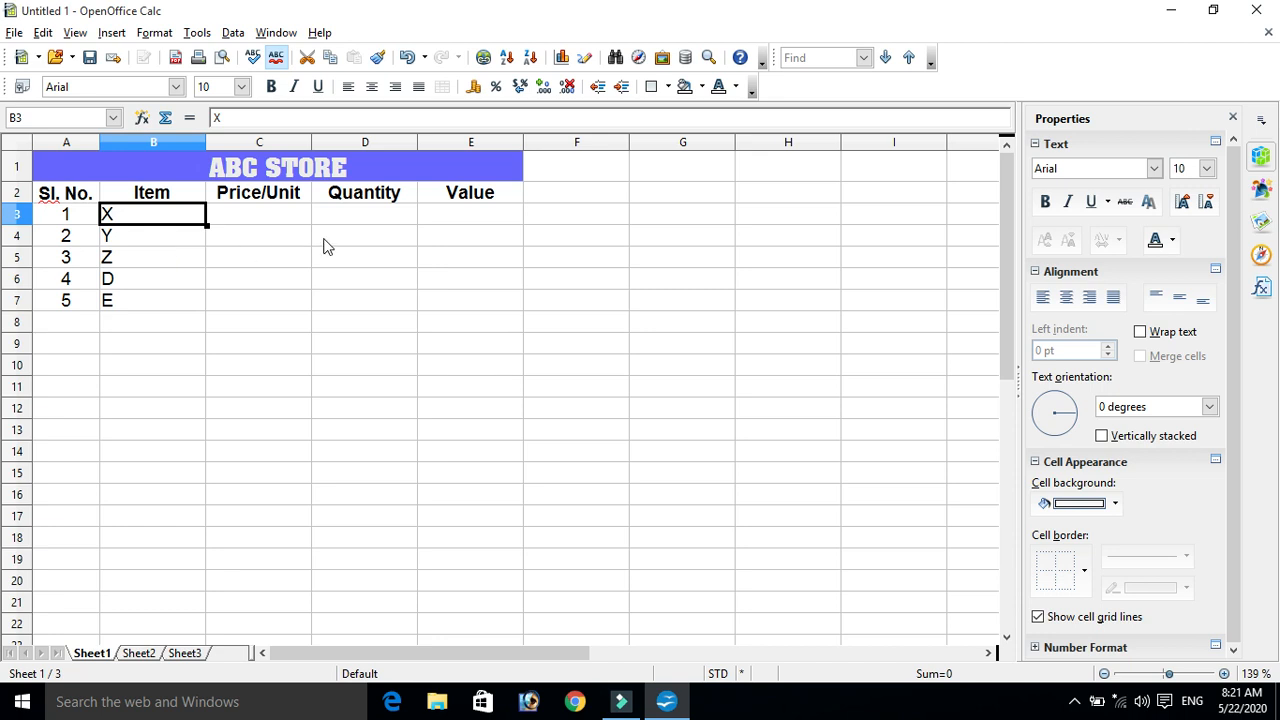
left_click(280, 215)
left_click(367, 245)
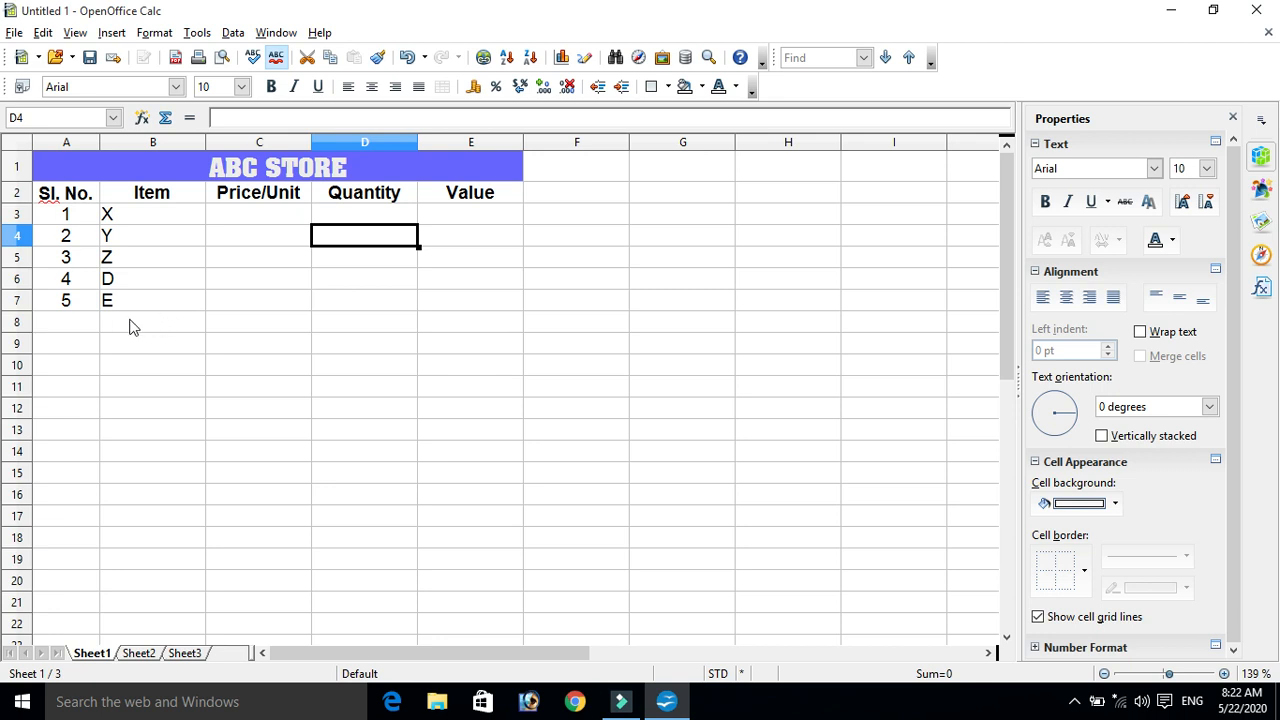
left_click_drag(129, 210, 492, 317)
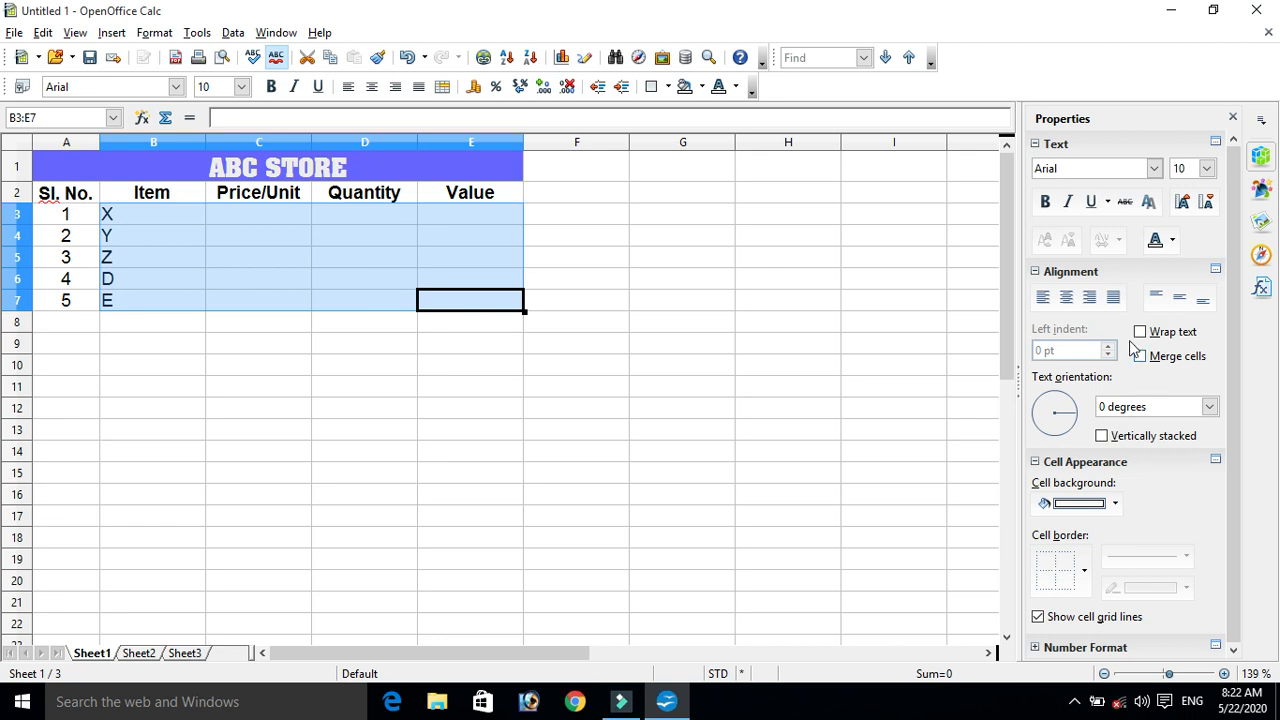
left_click(1067, 298)
left_click(1179, 298)
left_click(471, 408)
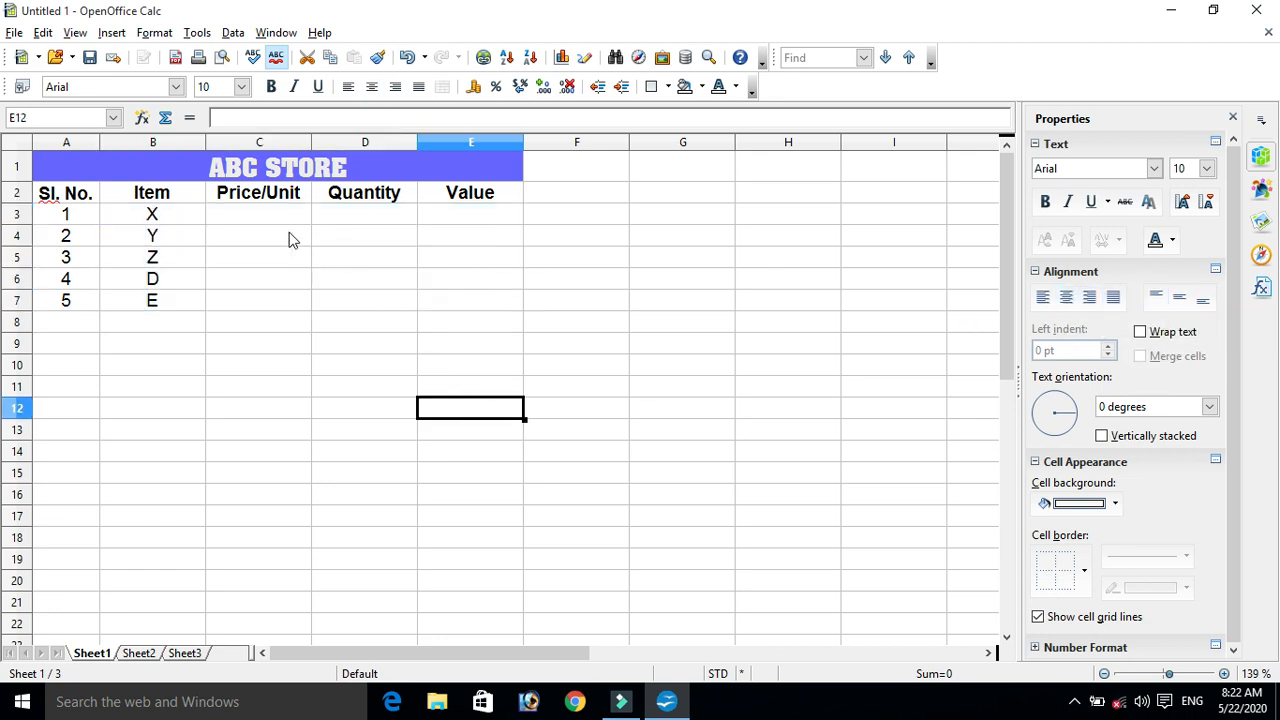
Enter the unit prices 30, 20, 10, 15 and 40 in cells C3 to C7.
left_click(250, 222)
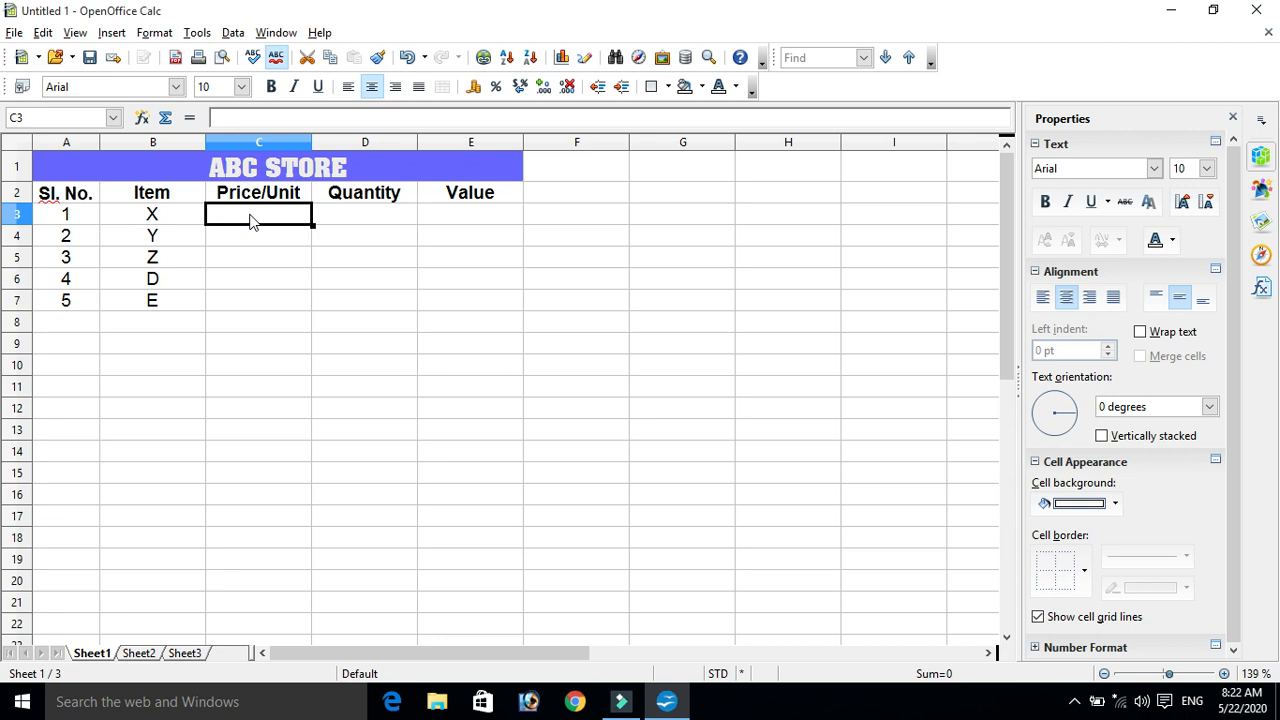
type("30")
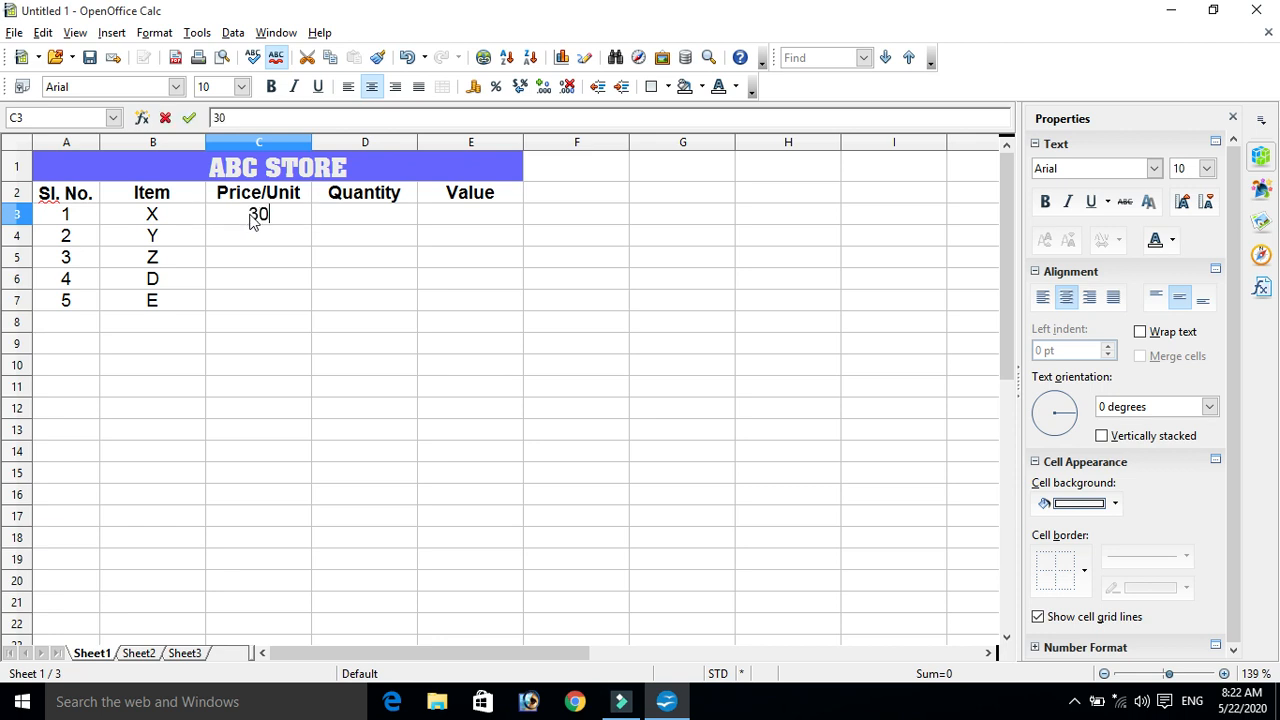
key("Return")
type("20")
key("Return")
type("10")
key("Return")
type("15")
key("Return")
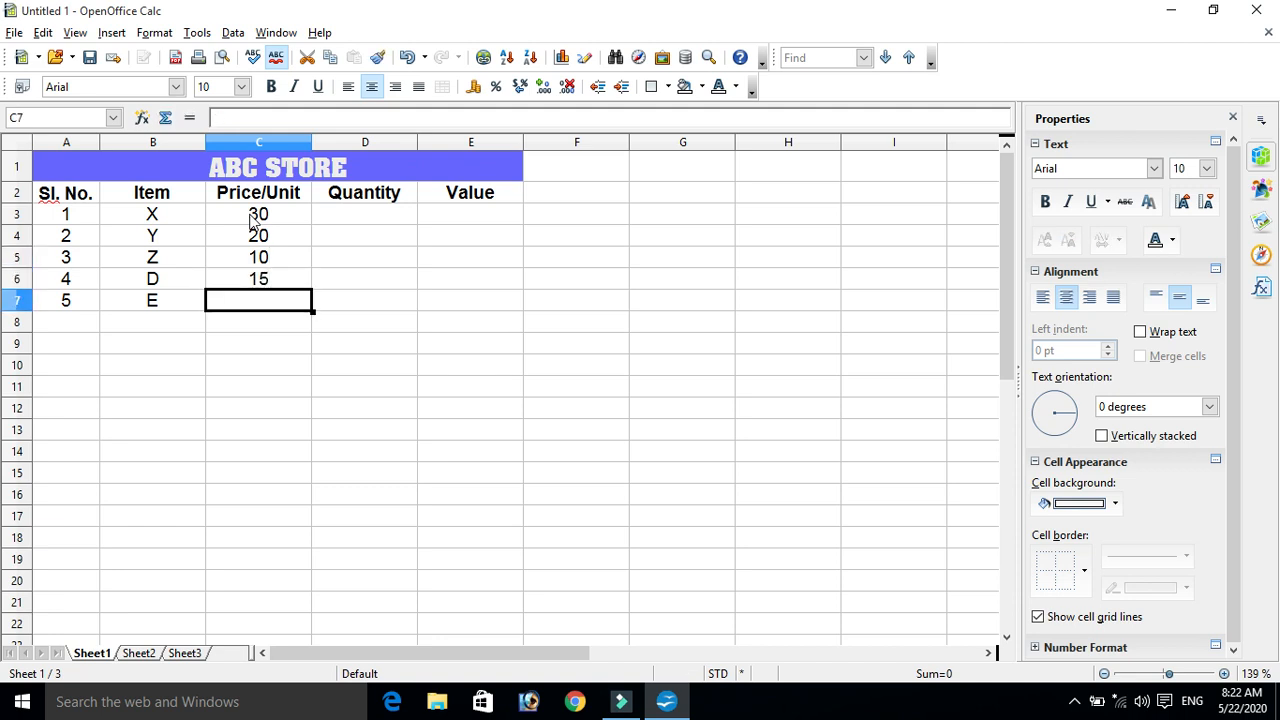
type("40")
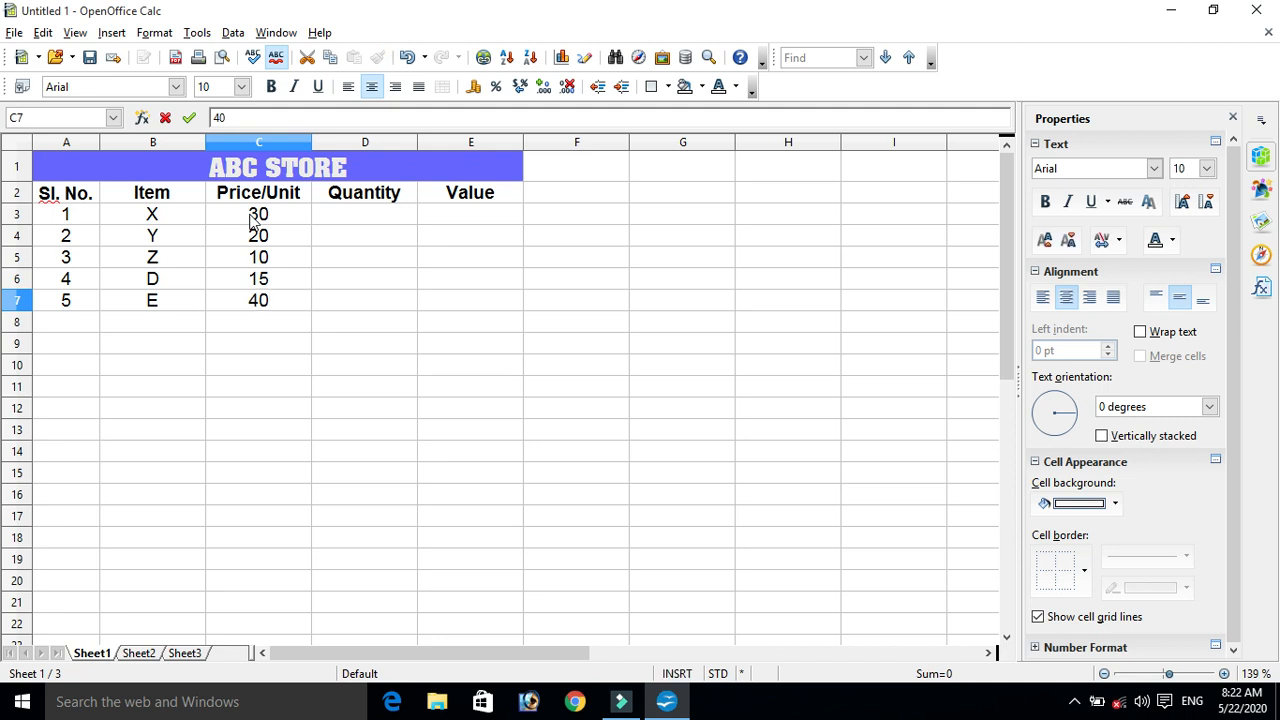
key("Return")
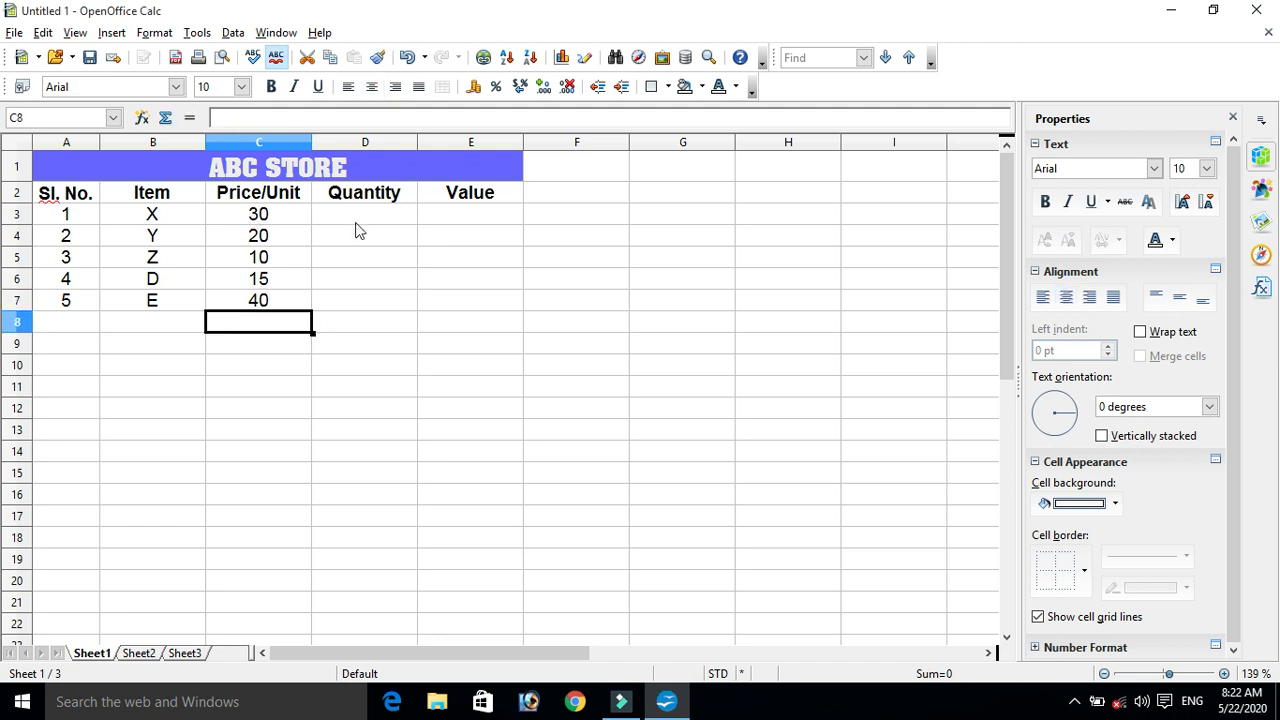
Enter the quantities 2, 3, 1, 5 and 3 in cells D3 to D7.
left_click(365, 220)
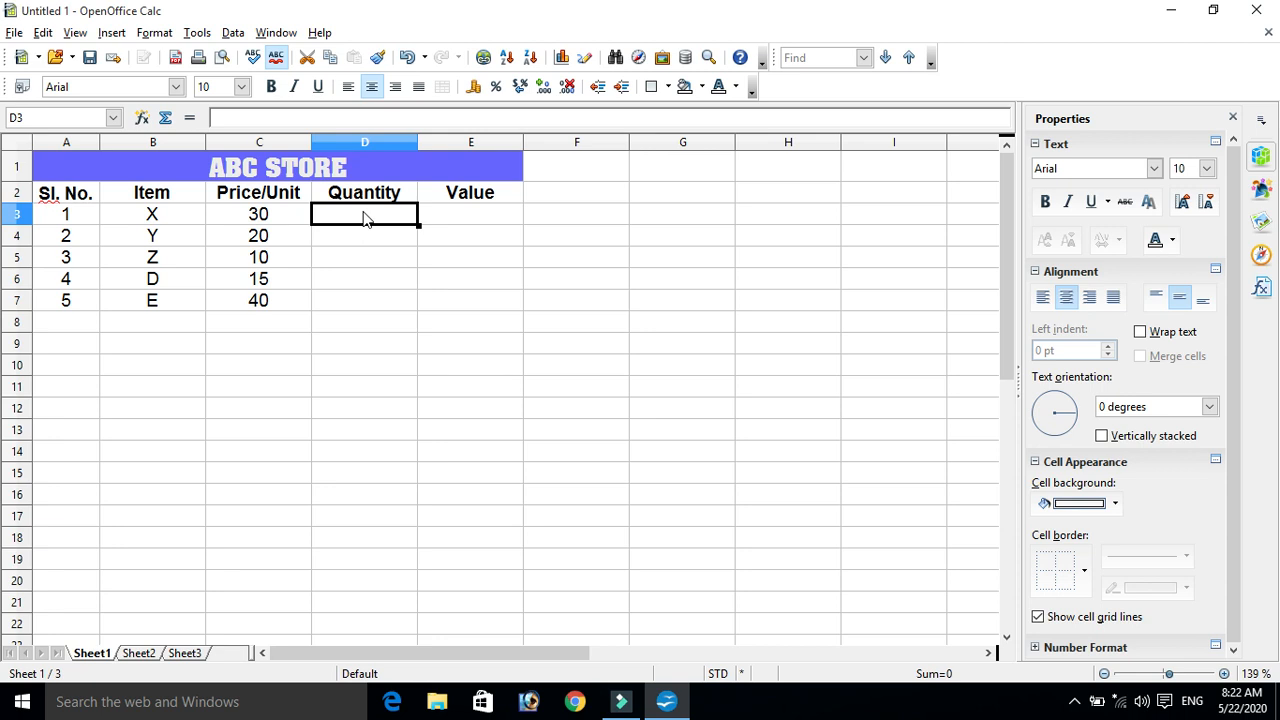
type("2")
key("Return")
type("3")
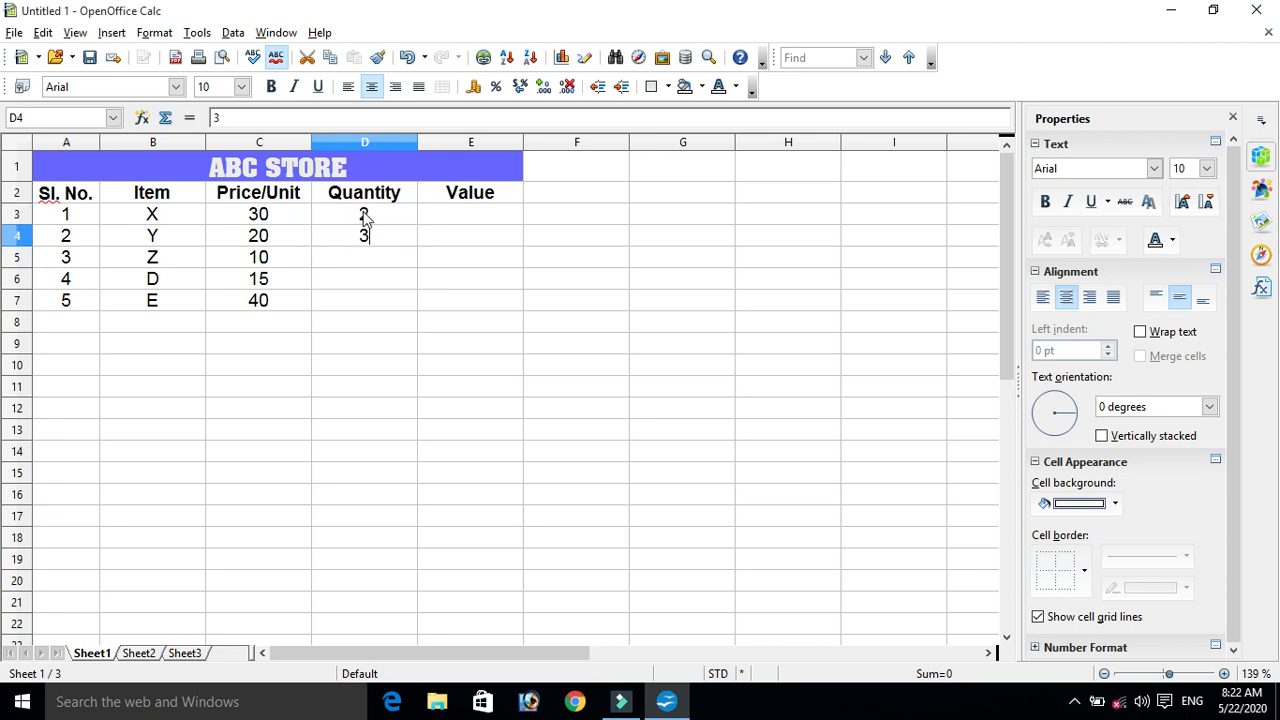
key("Return")
type("5")
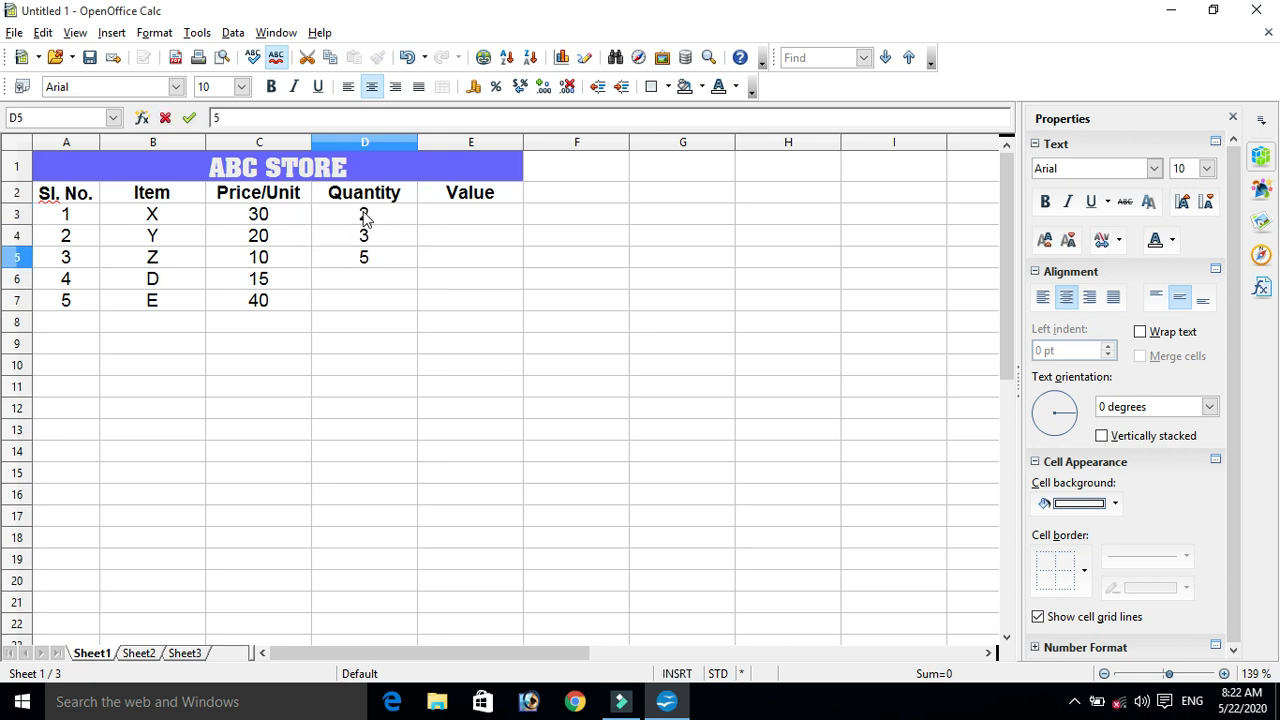
key("BackSpace")
type("1")
key("Return")
type("5")
key("Return")
type("3")
key("Return")
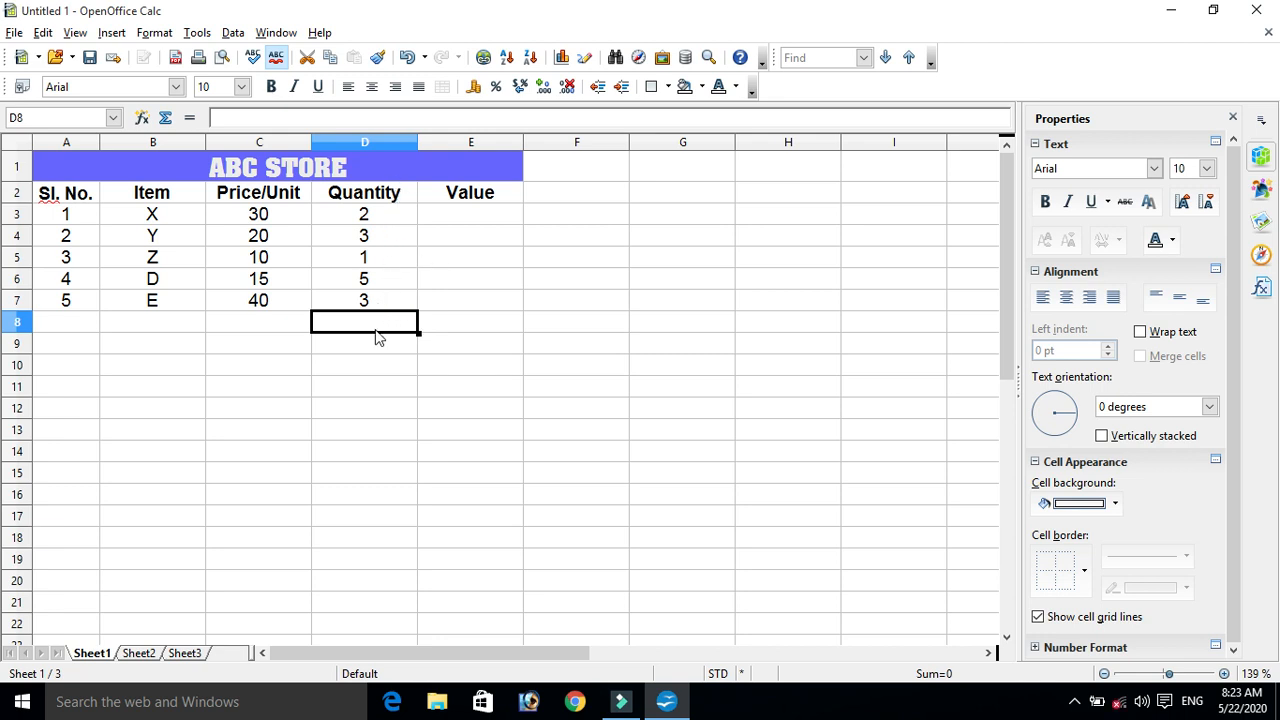
Build the formula =C3*D3 in cell E3 by picking item X's price and quantity cells as references.
left_click(480, 212)
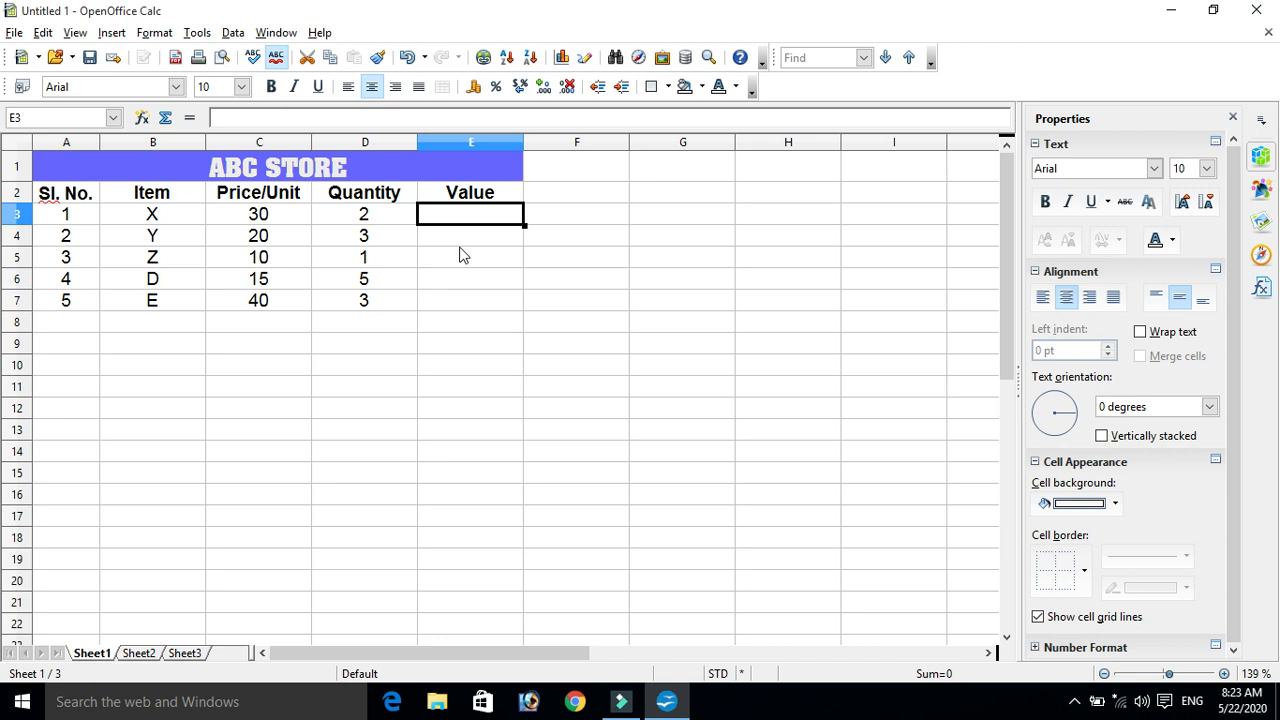
type("=")
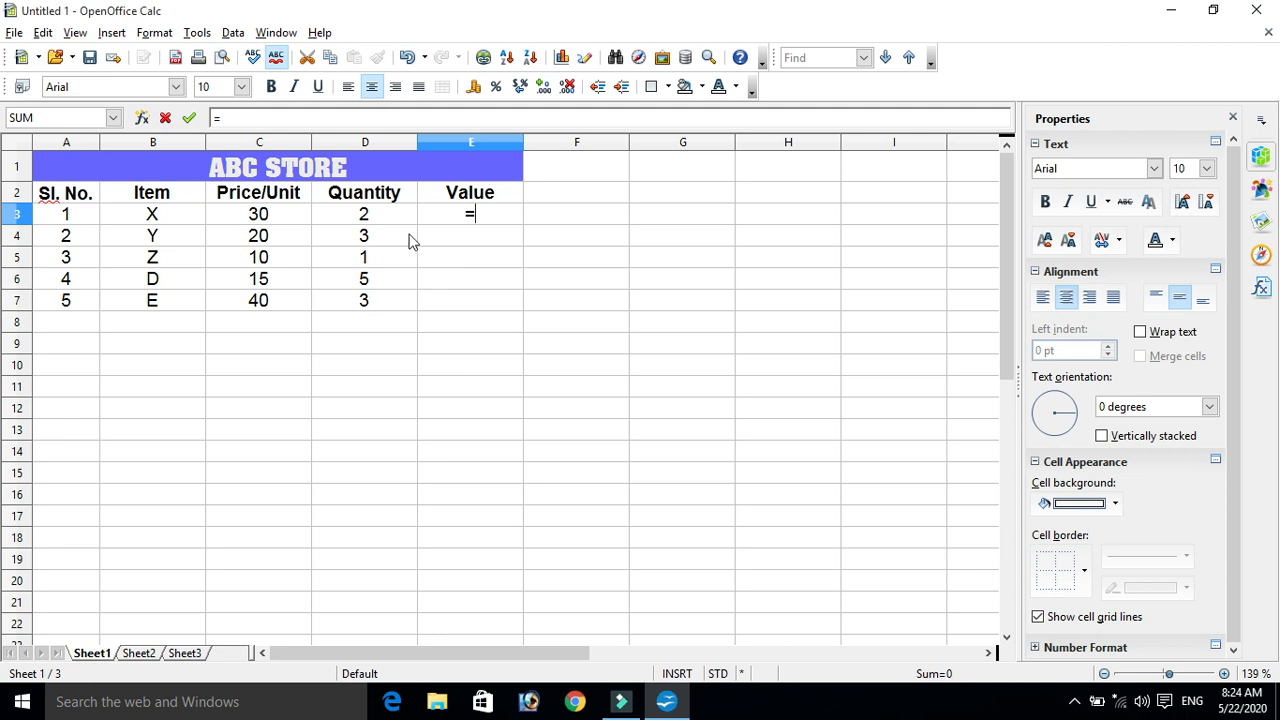
left_click(258, 218)
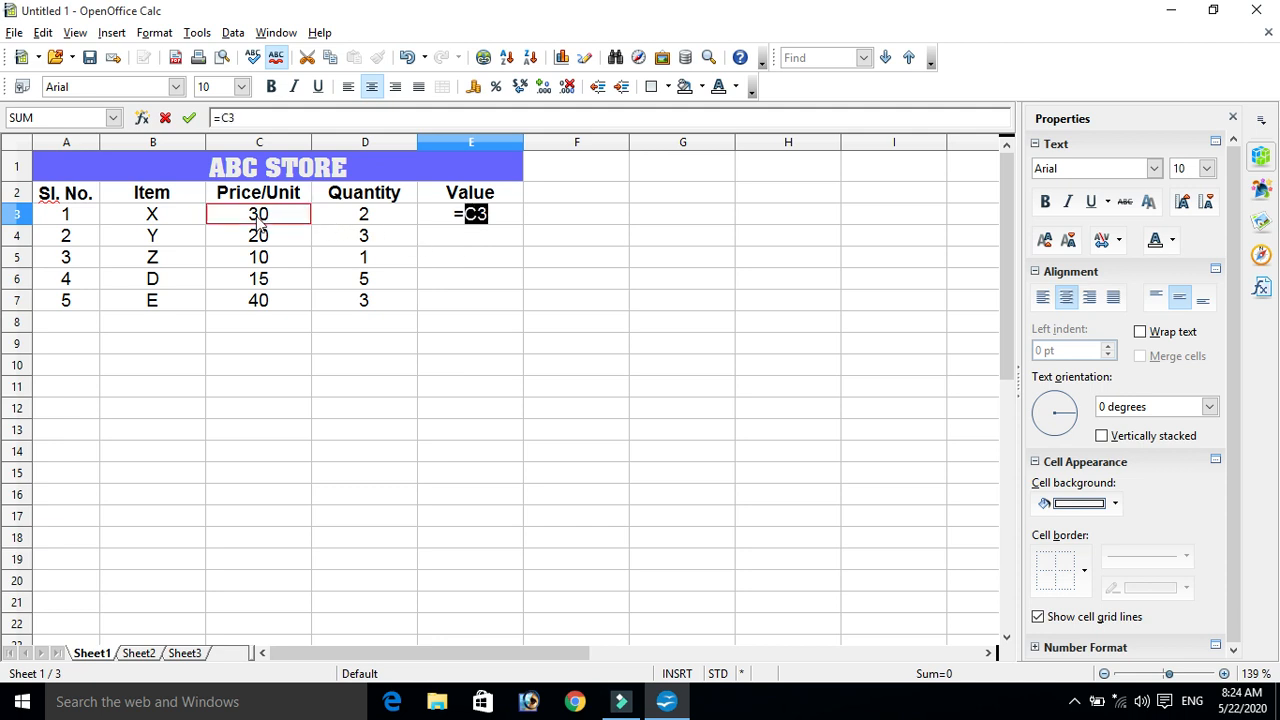
left_click(390, 215)
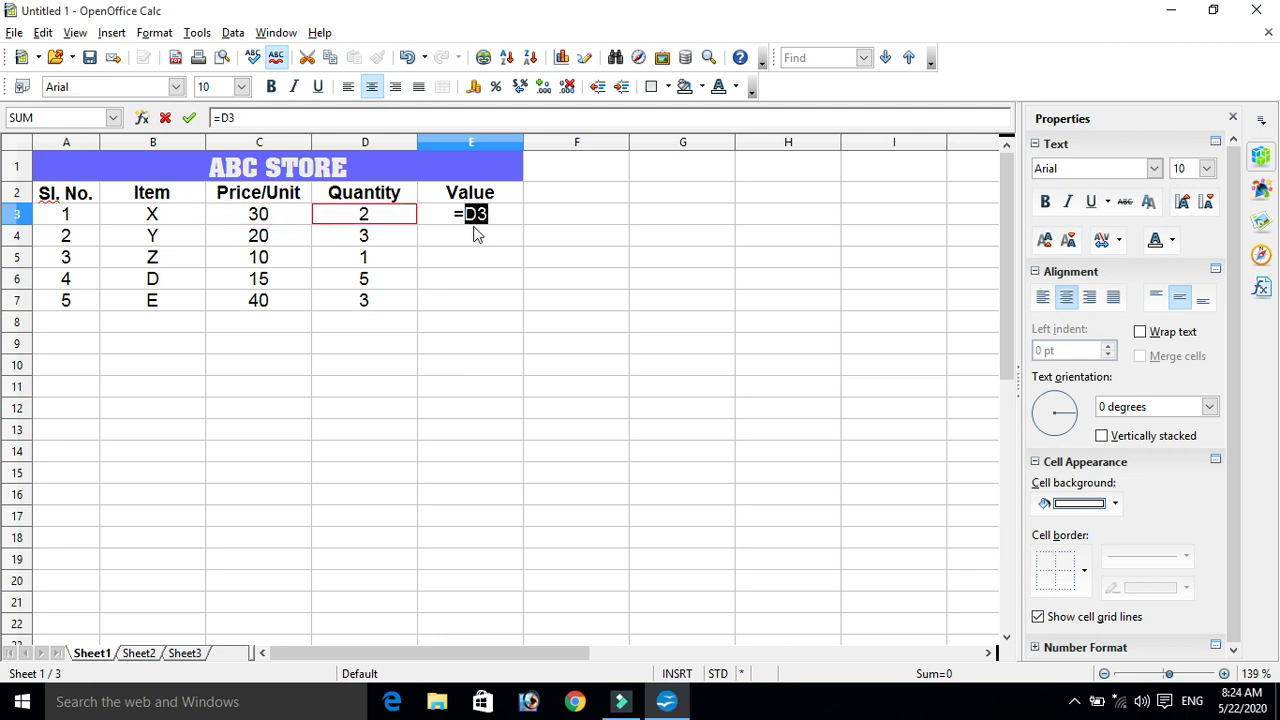
left_click(280, 222)
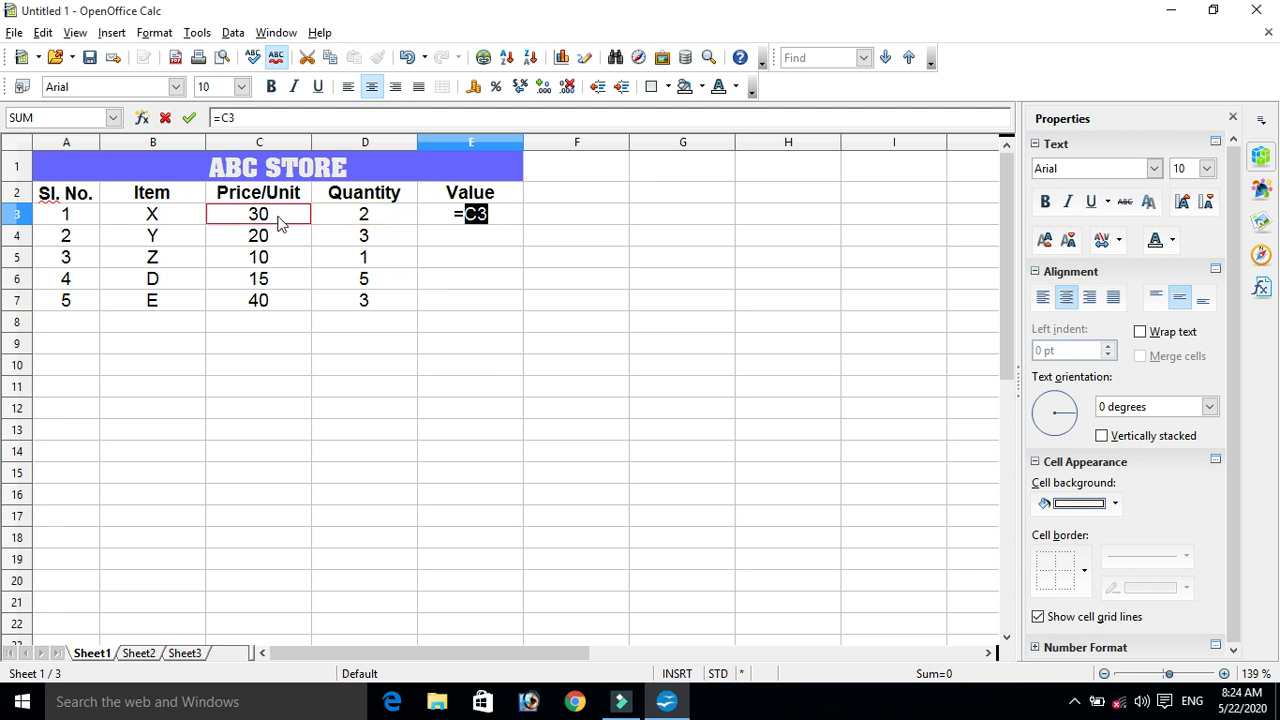
type("*")
left_click(368, 222)
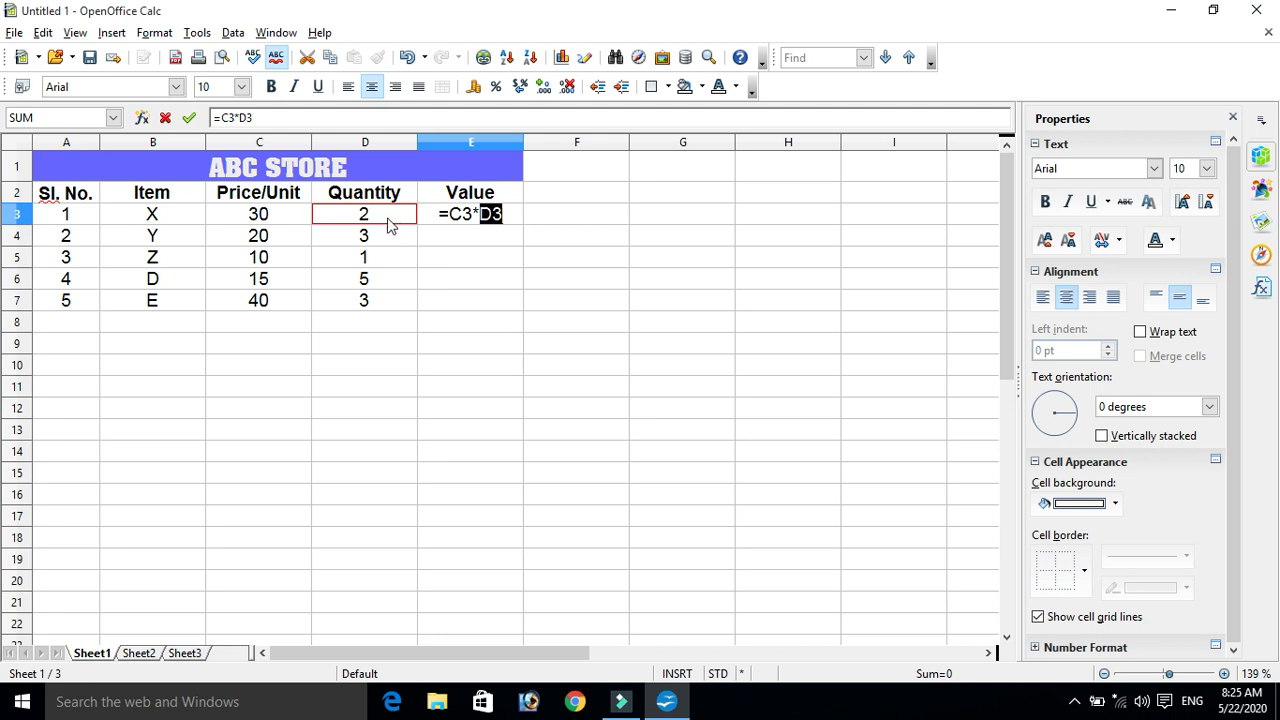
key("Return")
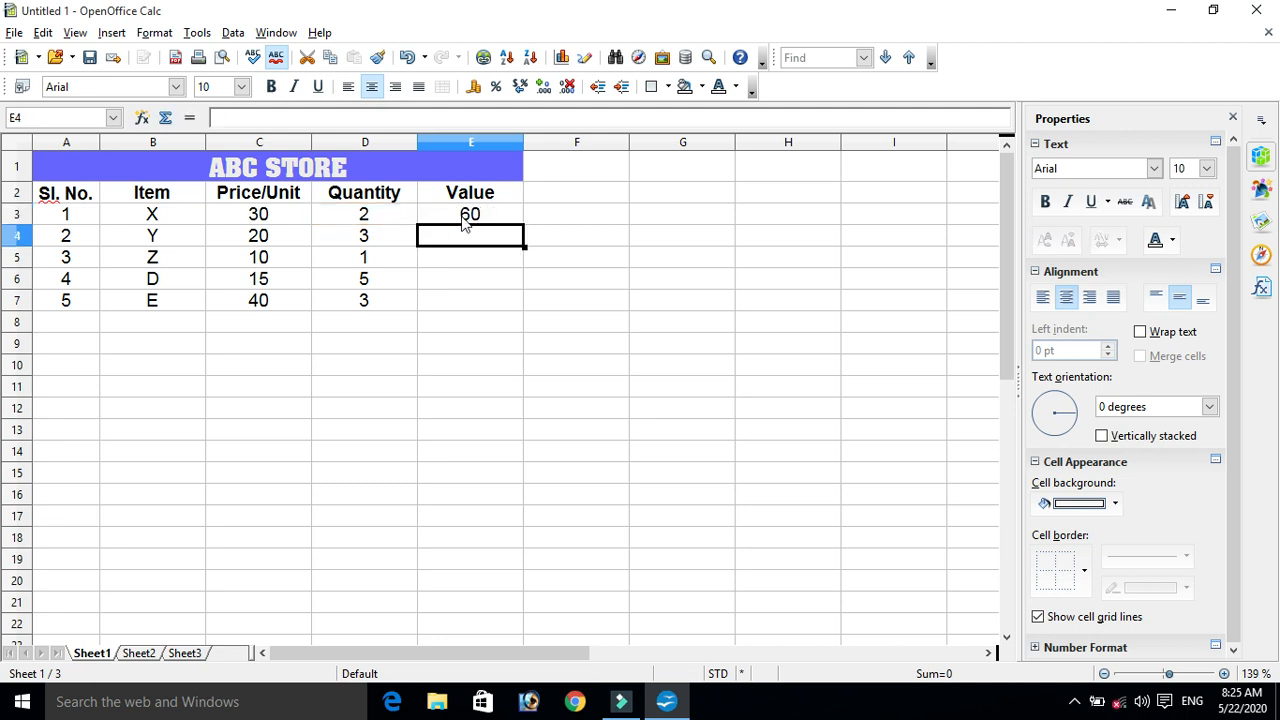
Delete the contents of cell E3, keeping the default selection of content types.
left_click(473, 220)
key("Delete")
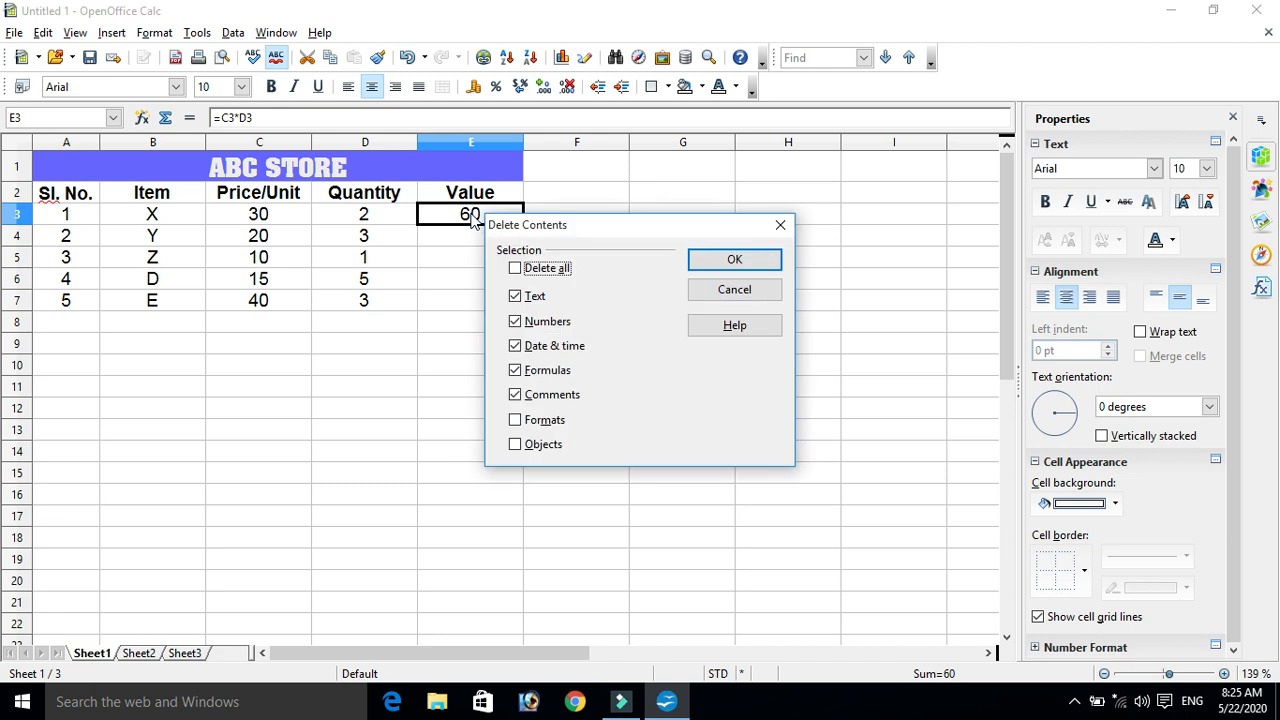
left_click(745, 264)
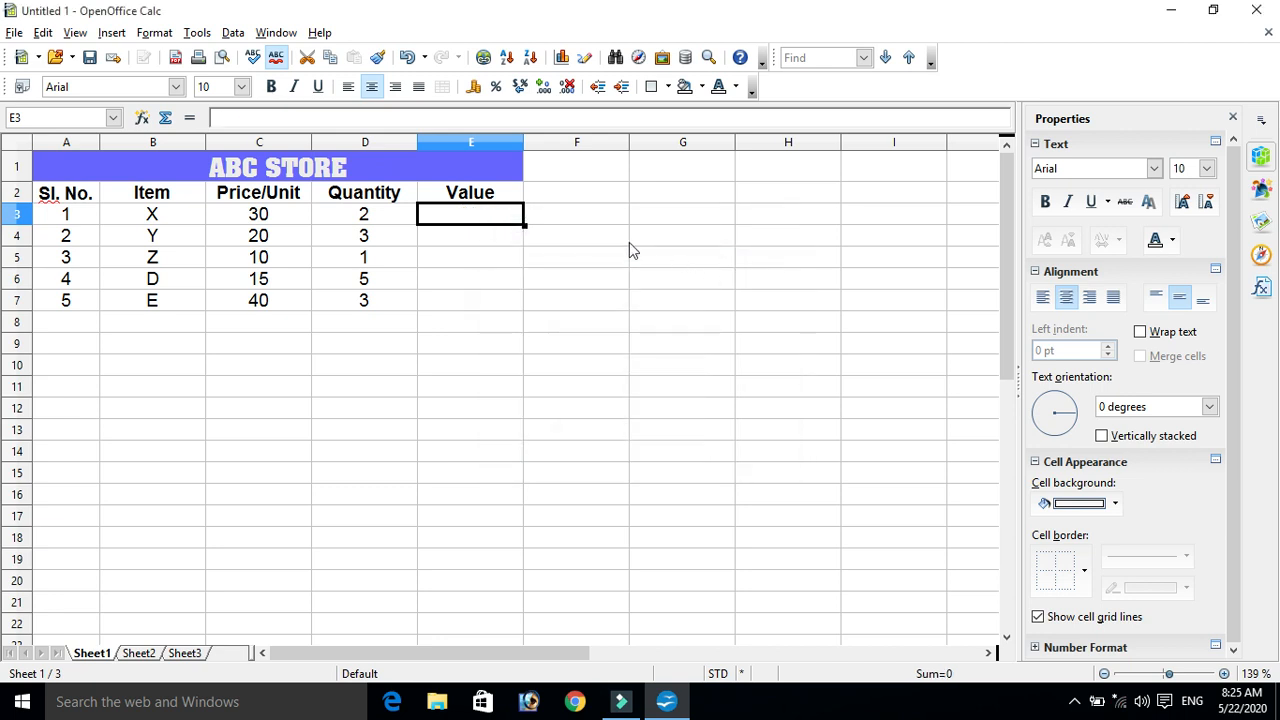
Enter the formula =C3*D3 in cell E3 with the cell references written out.
type("=")
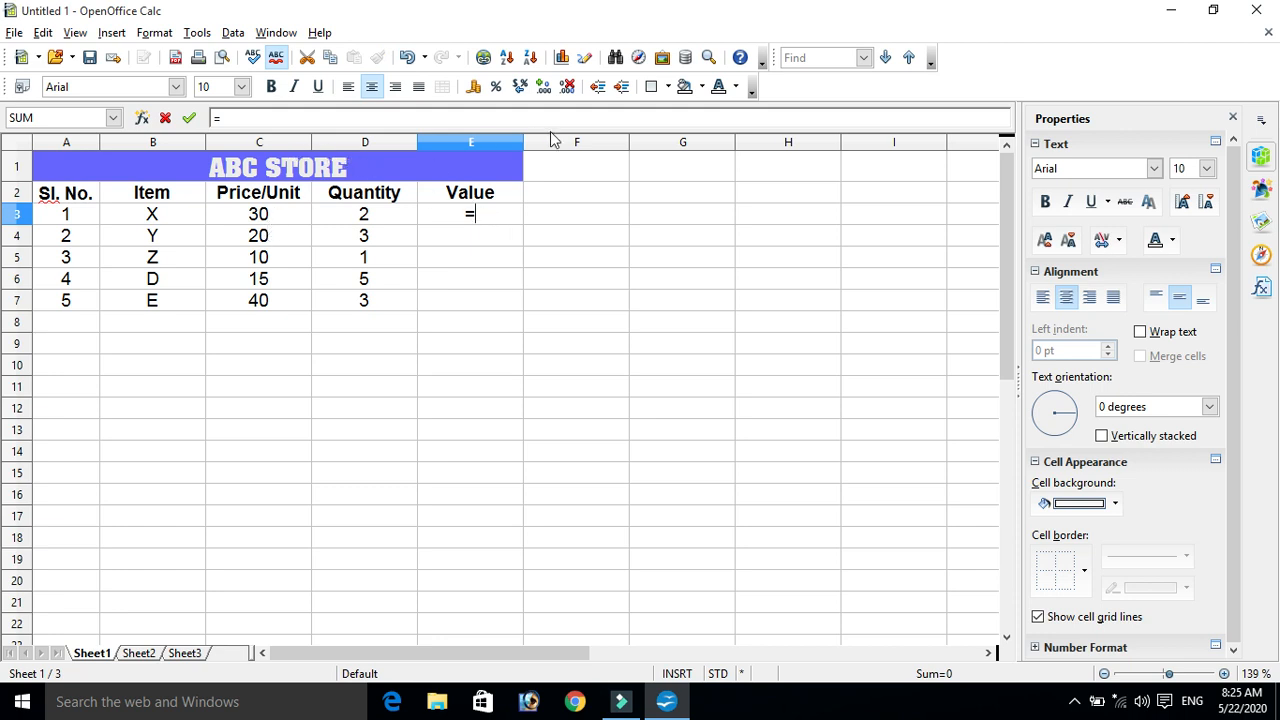
type("C3*D3")
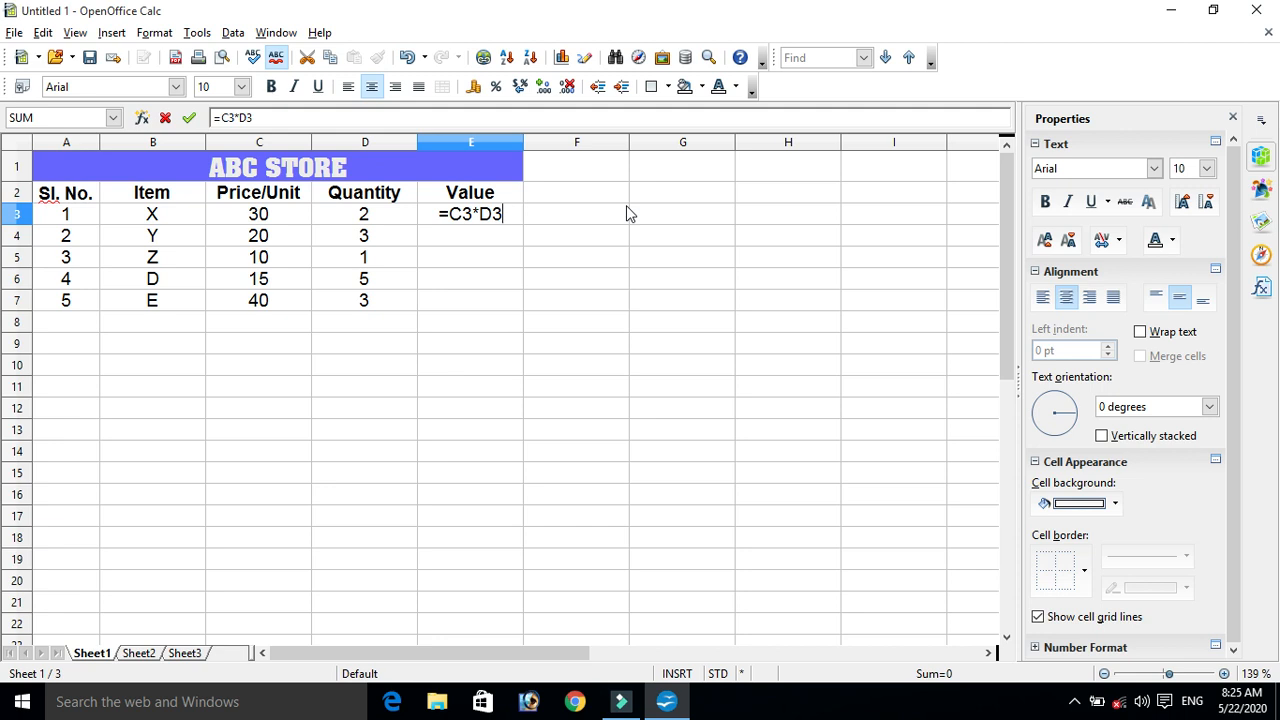
key("Return")
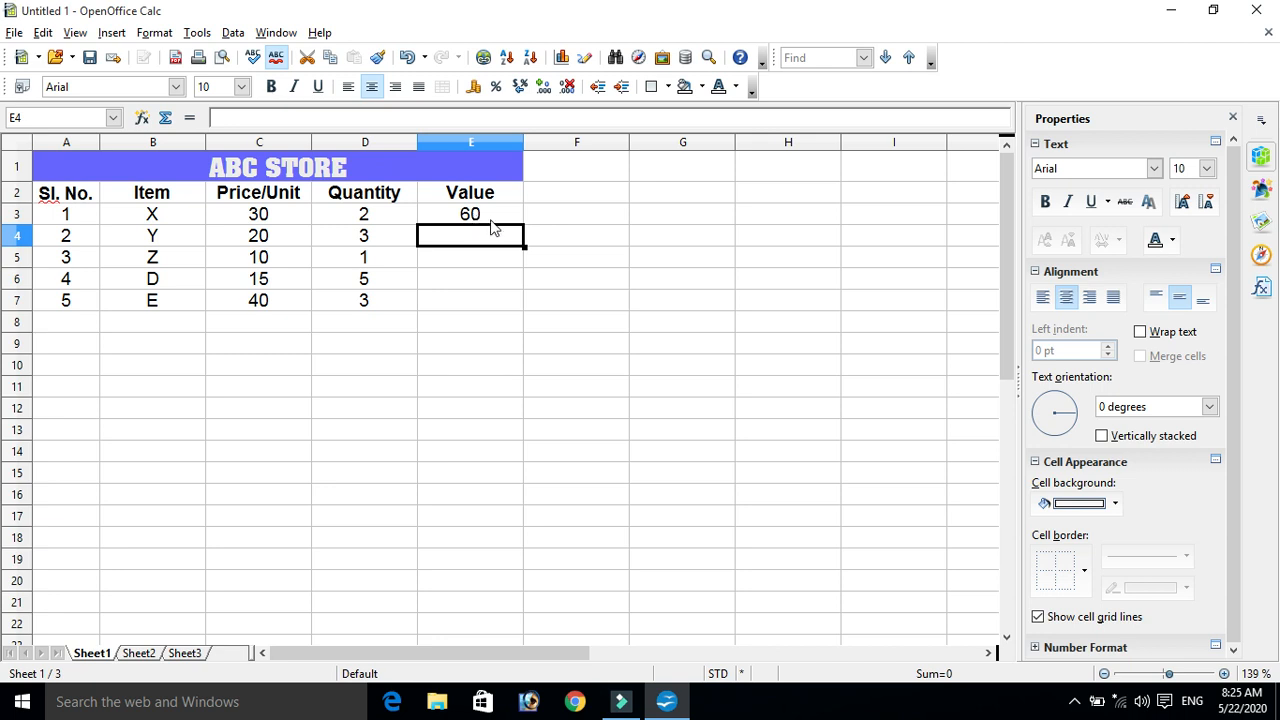
Set the quantity of item X in cell D3 to 4 and reselect that cell.
left_click(390, 213)
type("4")
key("Return")
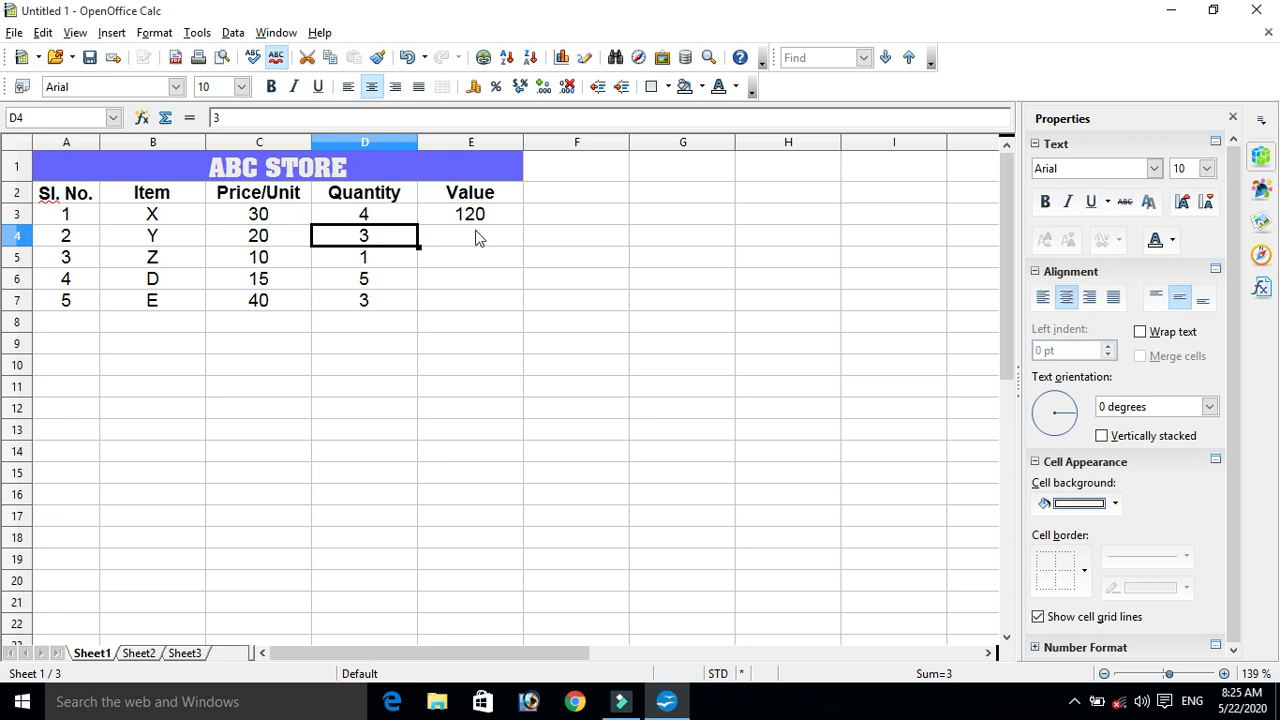
left_click(412, 220)
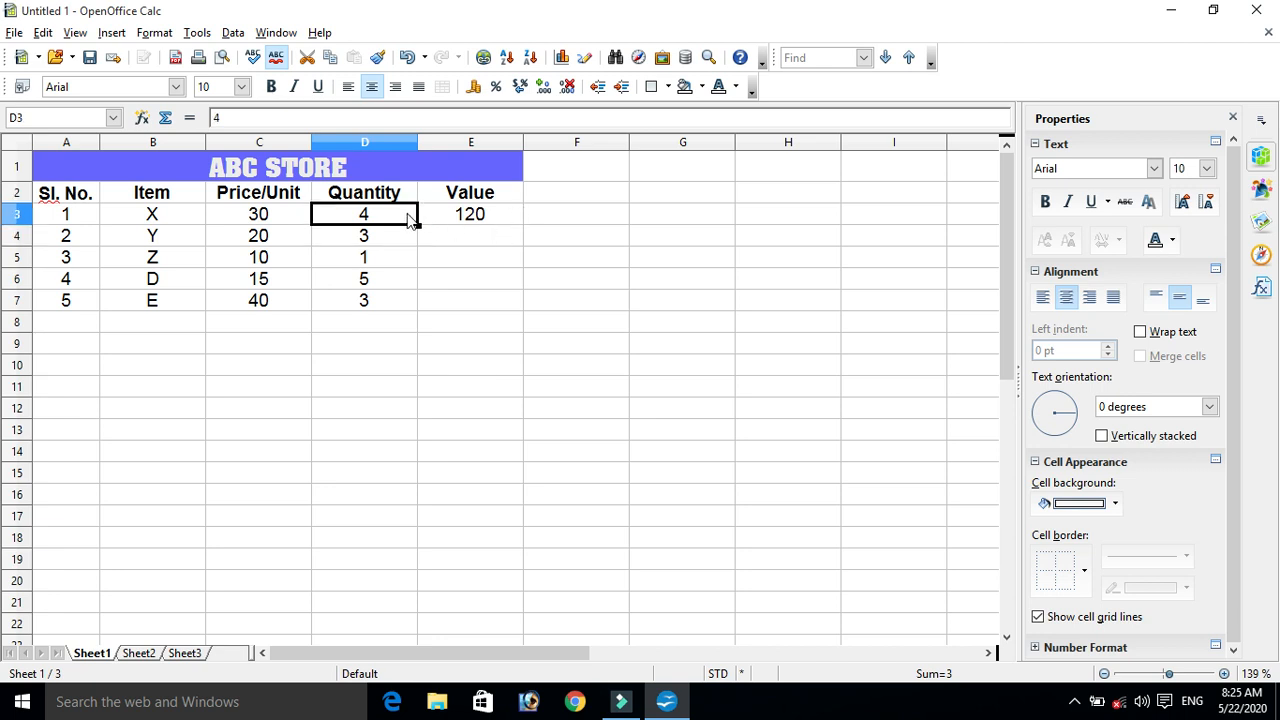
Set the quantity of item X in cell D3 to 10 and reselect that cell.
type("10")
key("Return")
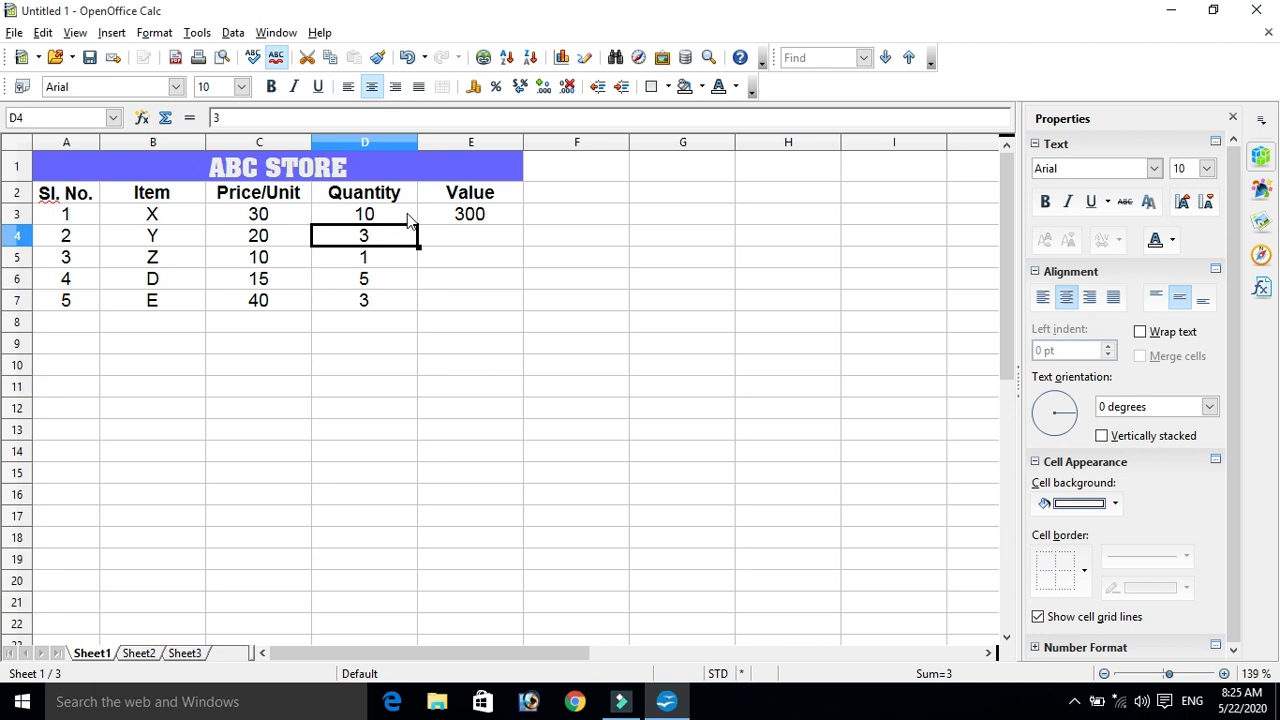
left_click(390, 214)
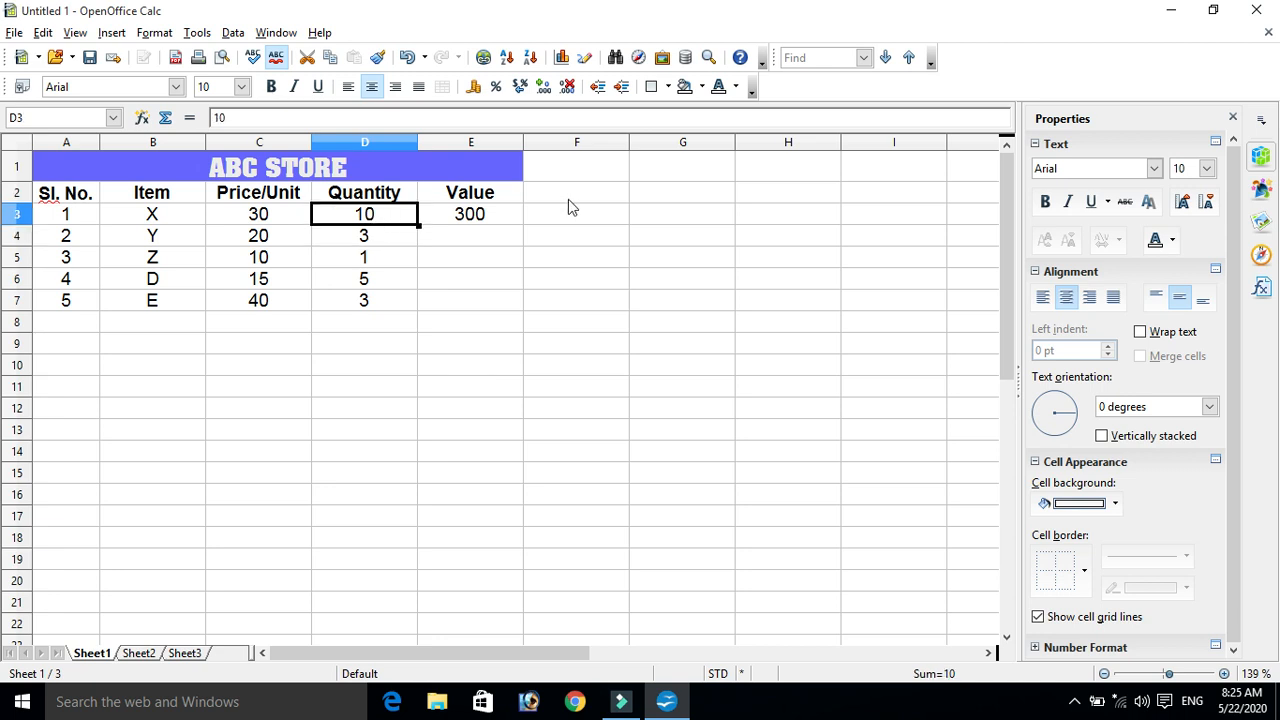
Delete the contents of item X's value cell E3, accepting the default content types.
left_click(503, 216)
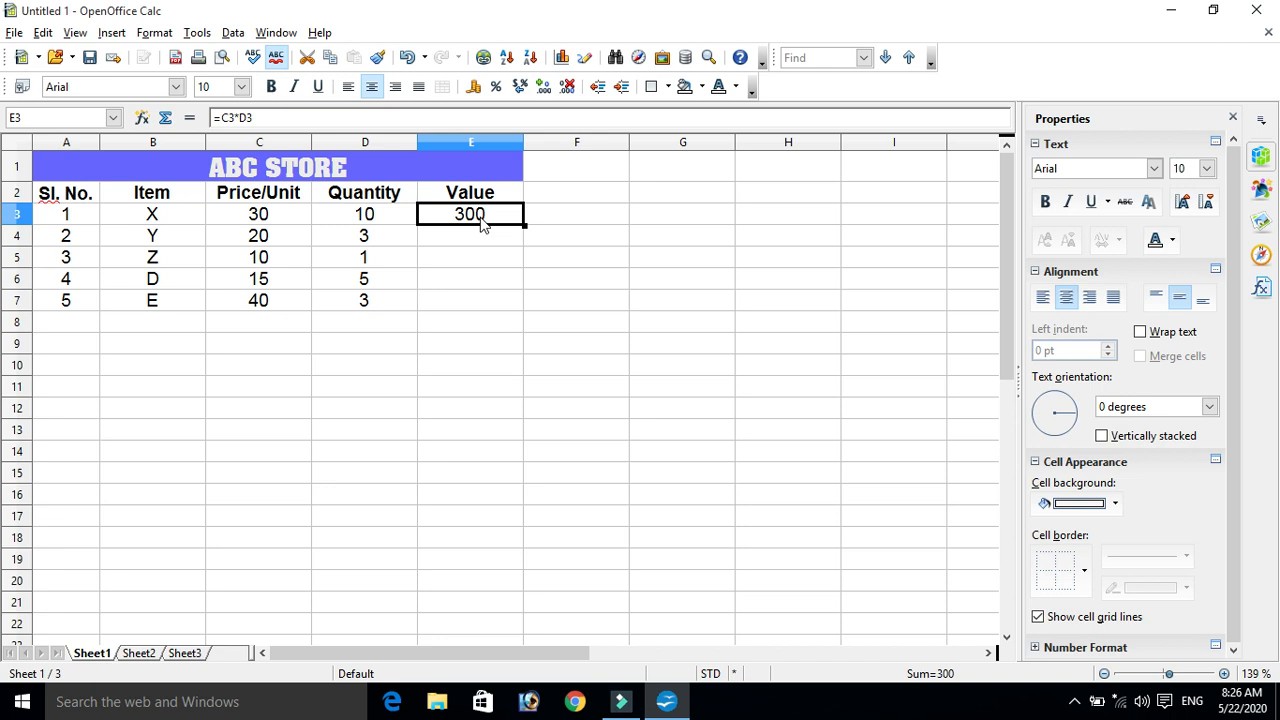
key("BackSpace")
key("Return")
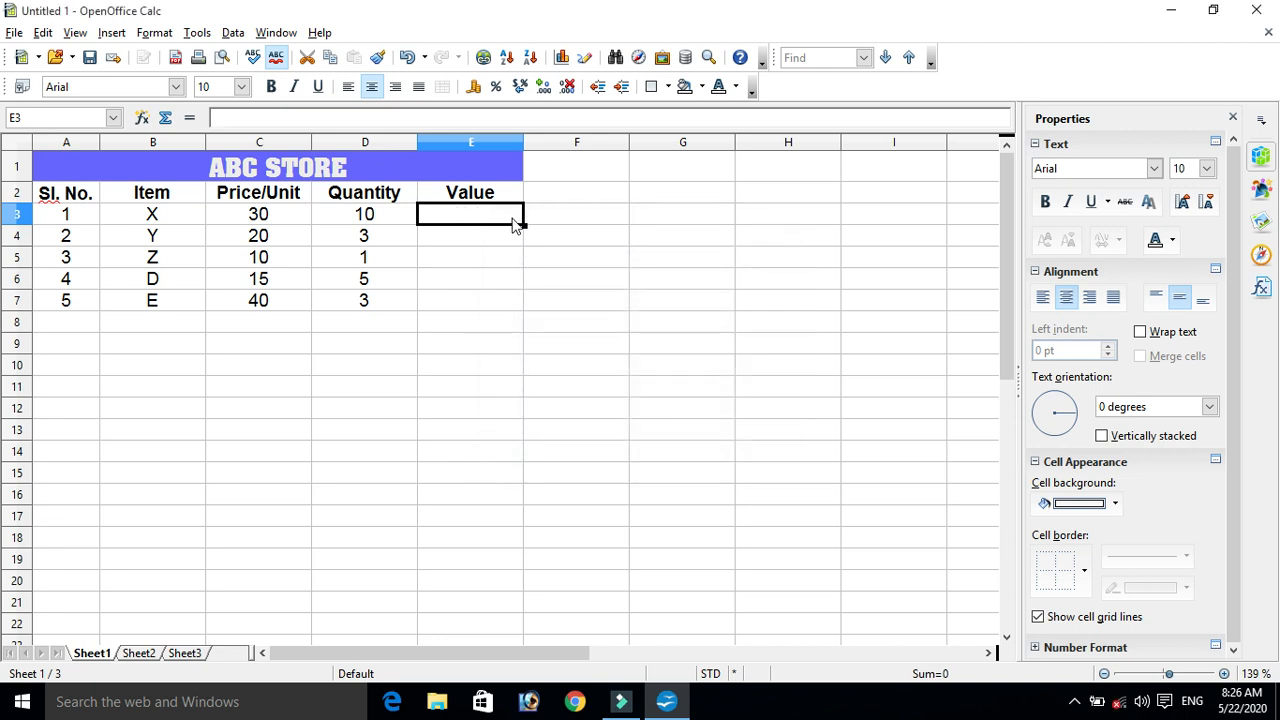
Enter C3*D3 in cell E3 without a leading equals sign.
type("C3*")
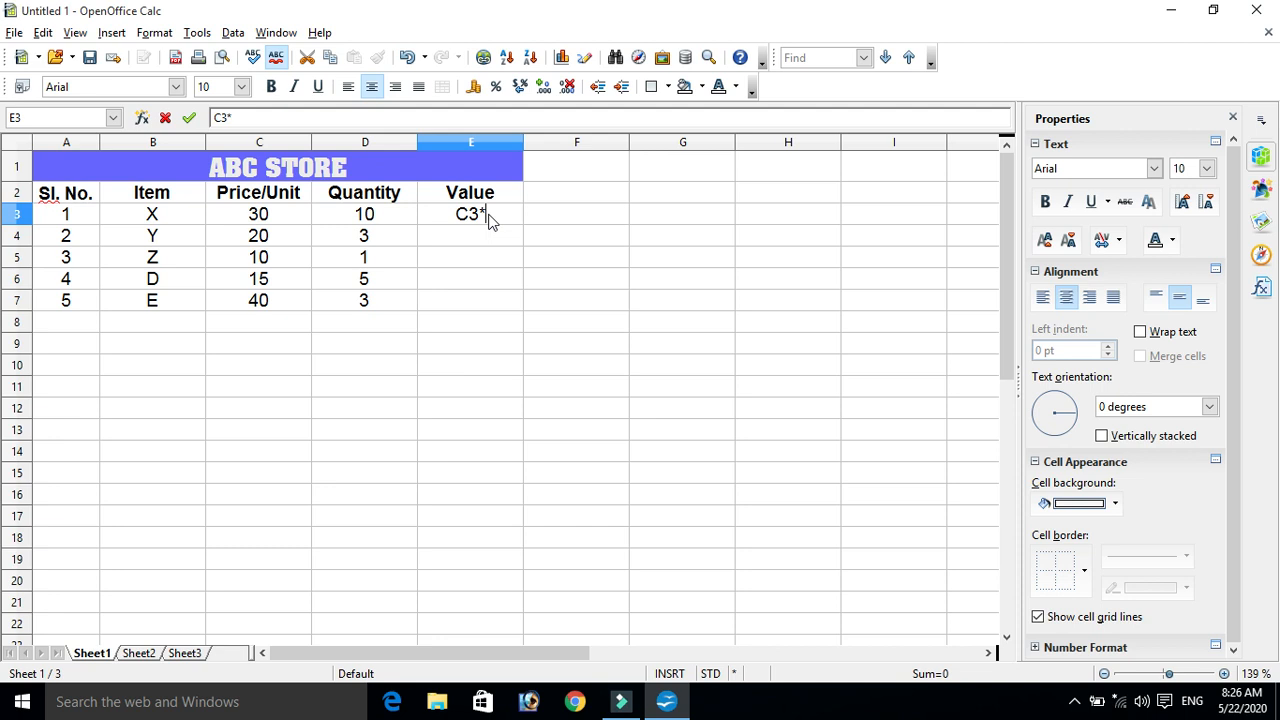
type("D3")
key("Return")
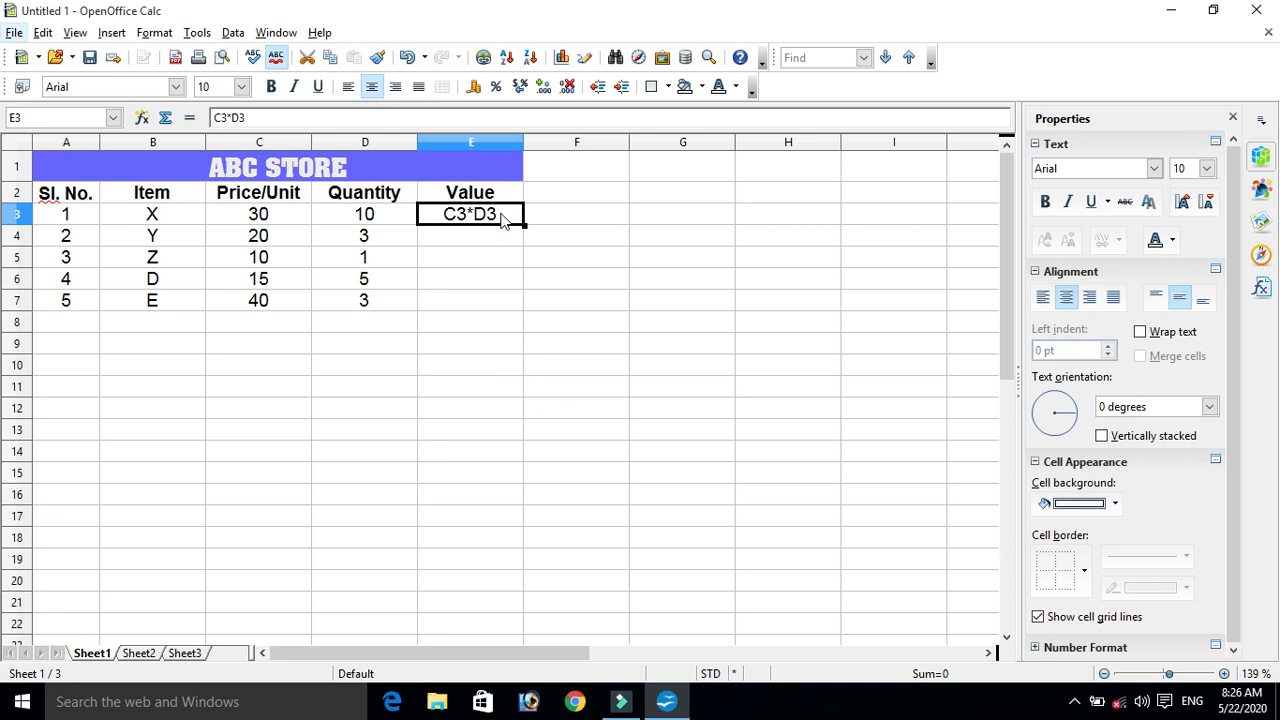
key("alt+f")
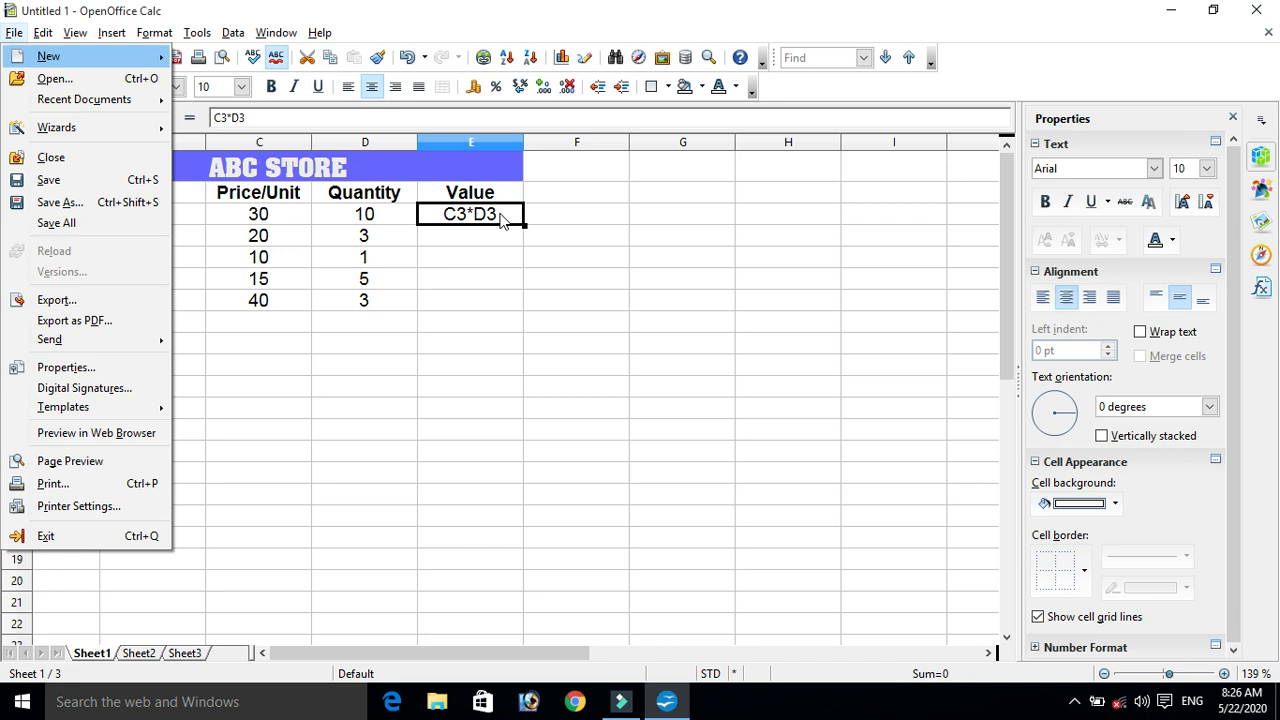
key("Escape")
key("Return")
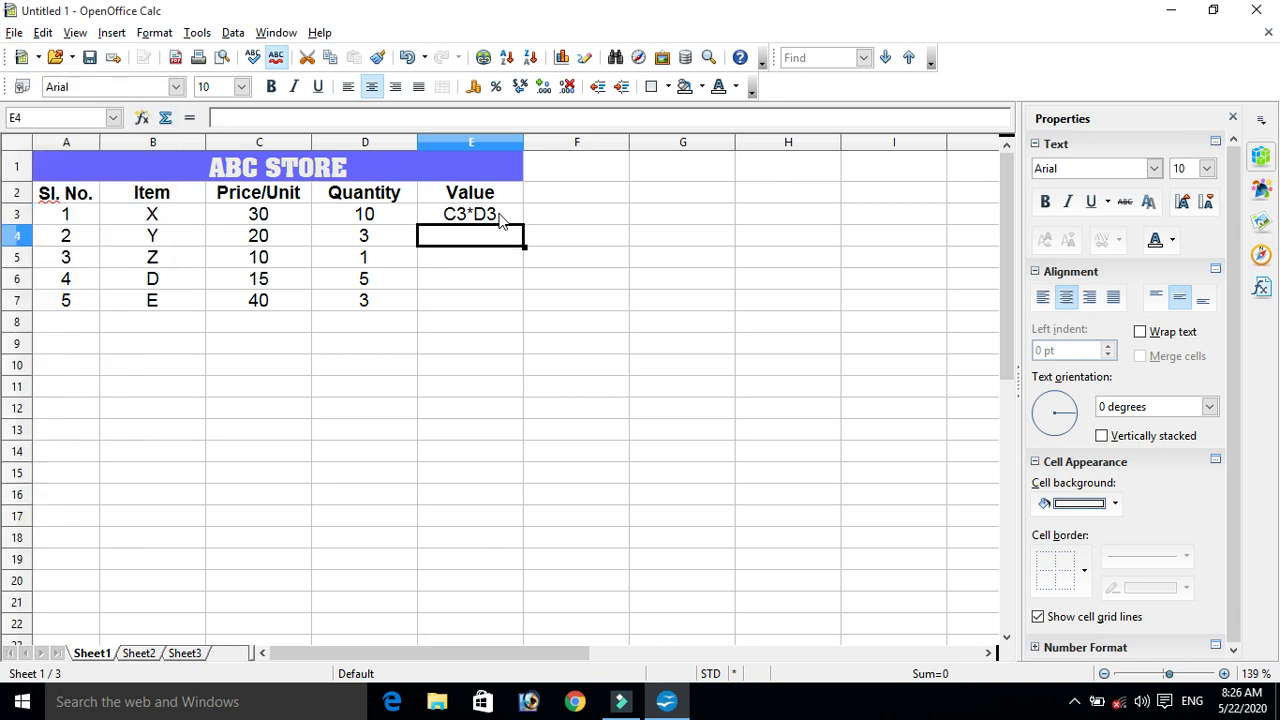
Replace the contents of cell E3 with the formula =C3*D3, including the equals sign.
left_click(505, 220)
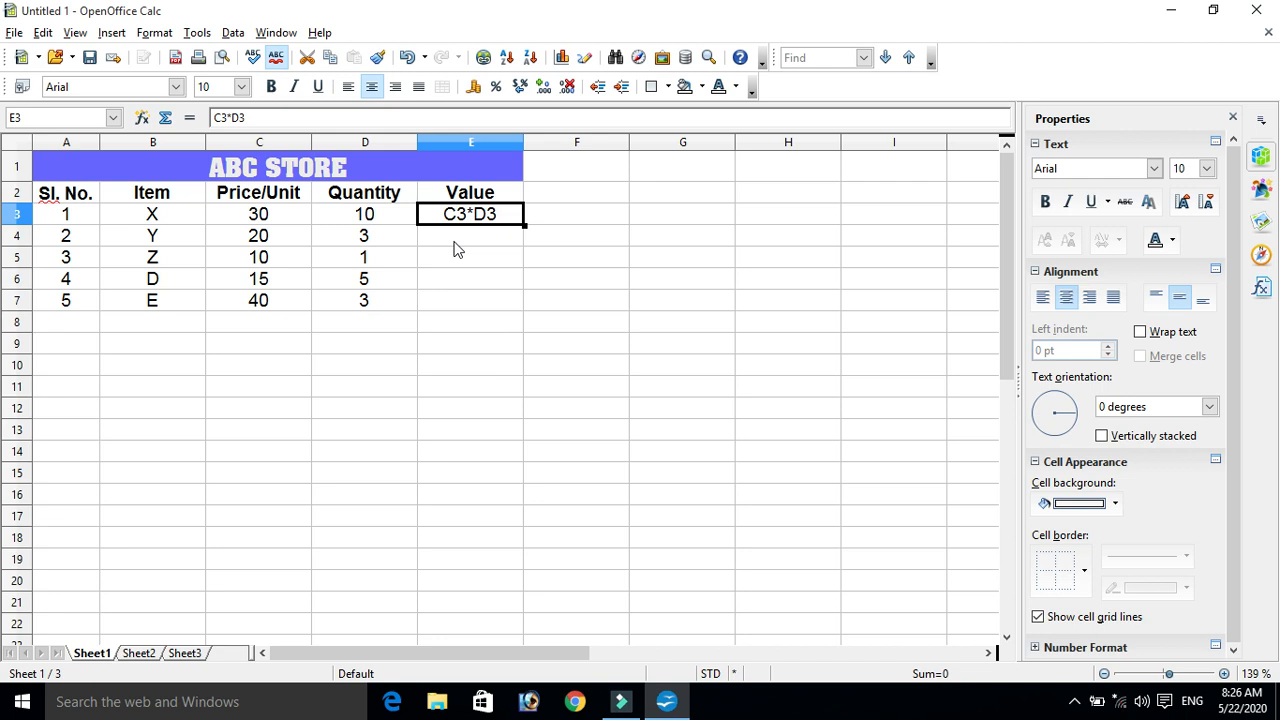
type("=C3*")
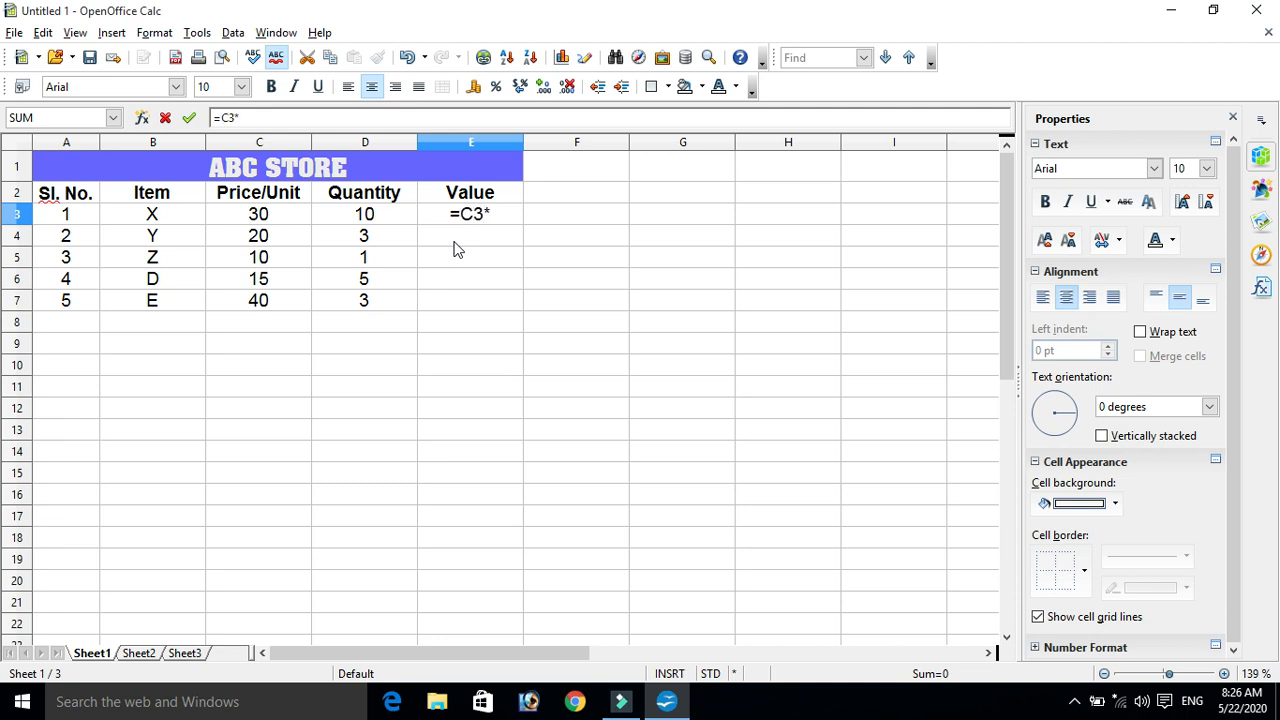
type("D3")
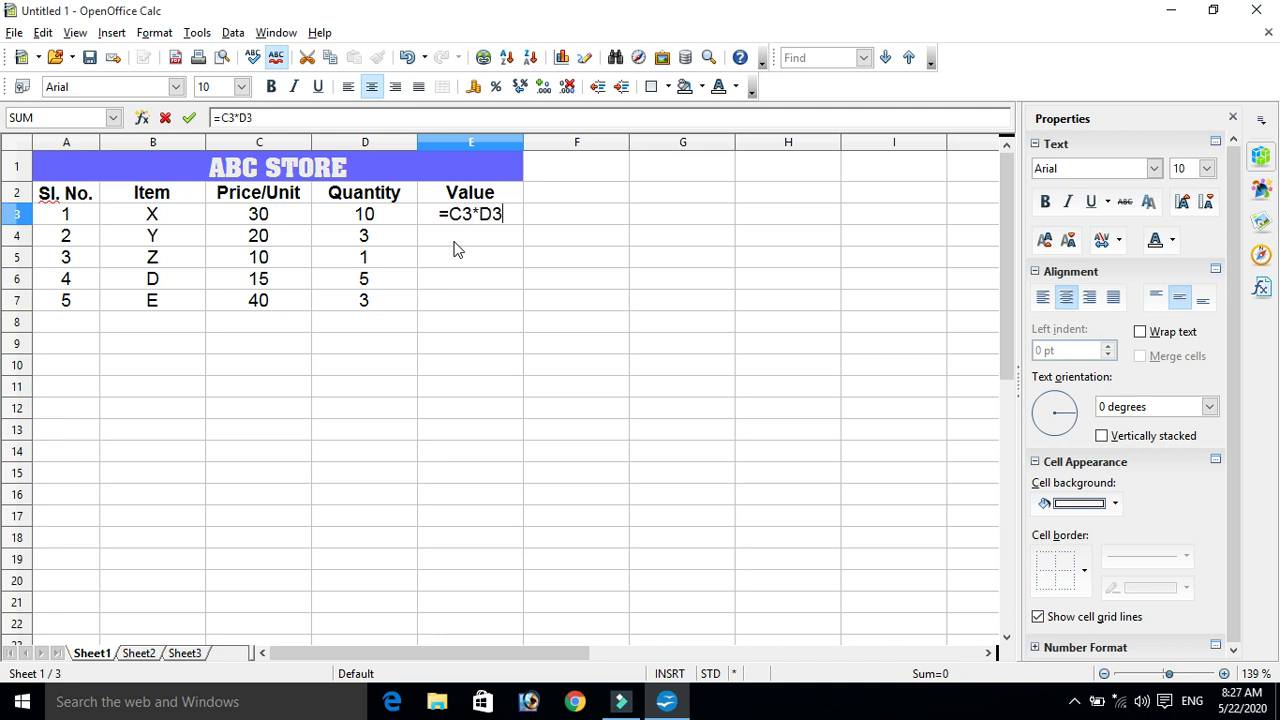
key("Return")
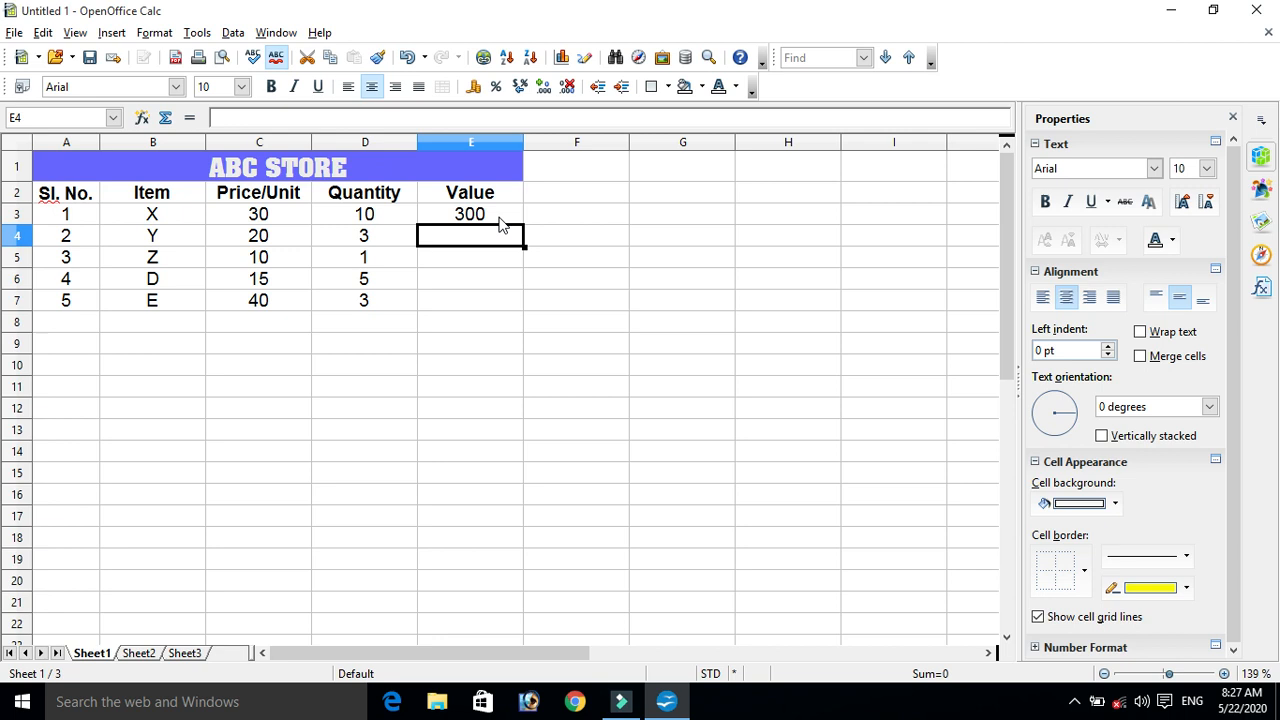
Fill the value formula in cell E3 down through cell E7 for the remaining items.
left_click(489, 214)
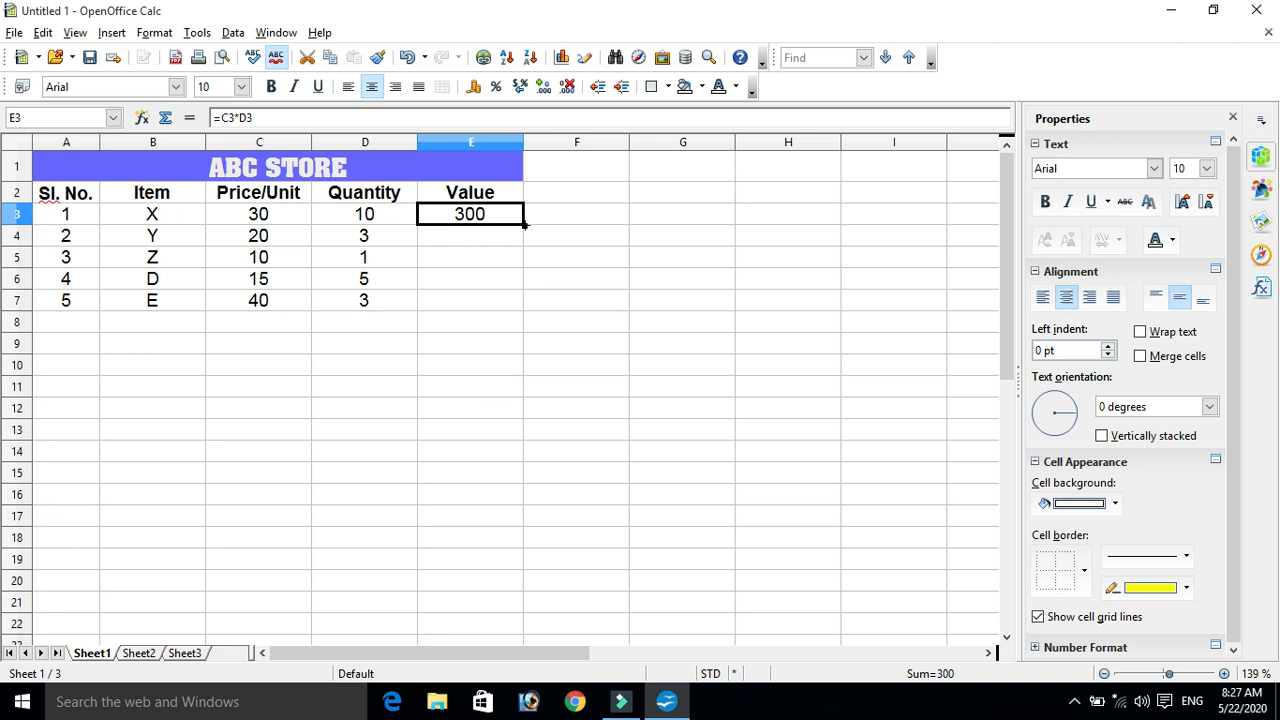
left_click_drag(524, 226, 527, 306)
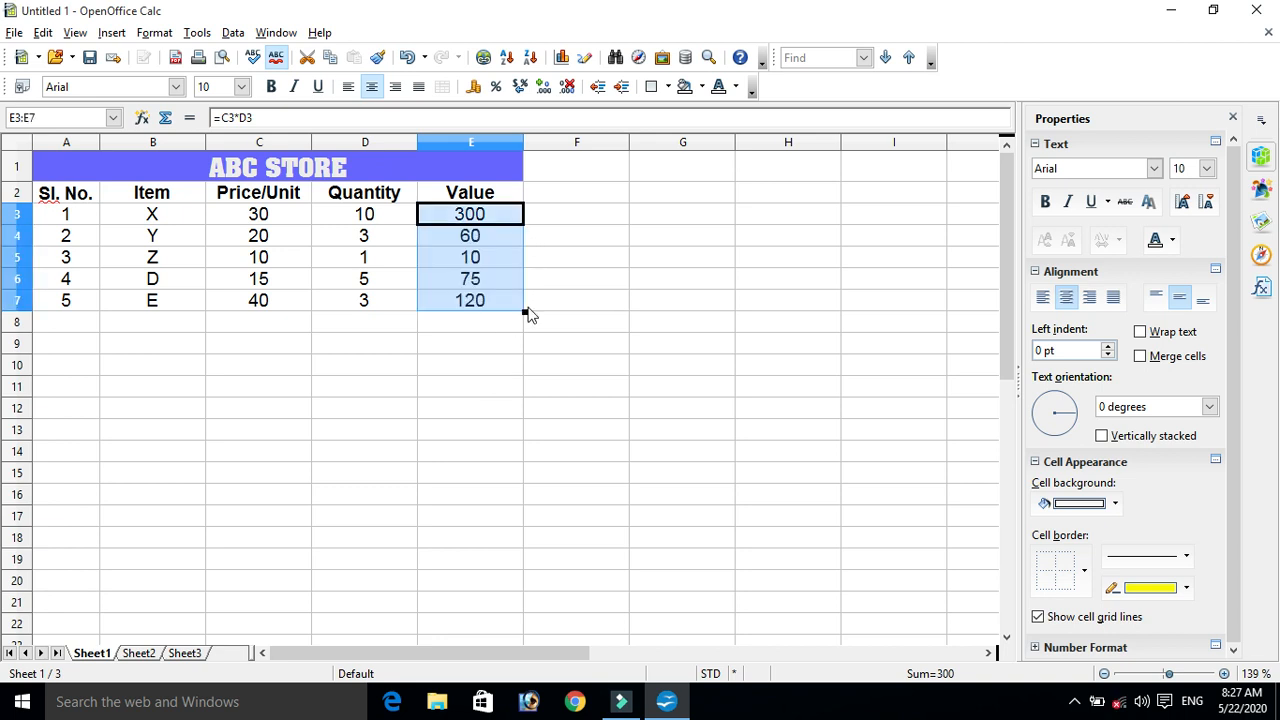
left_click(463, 330)
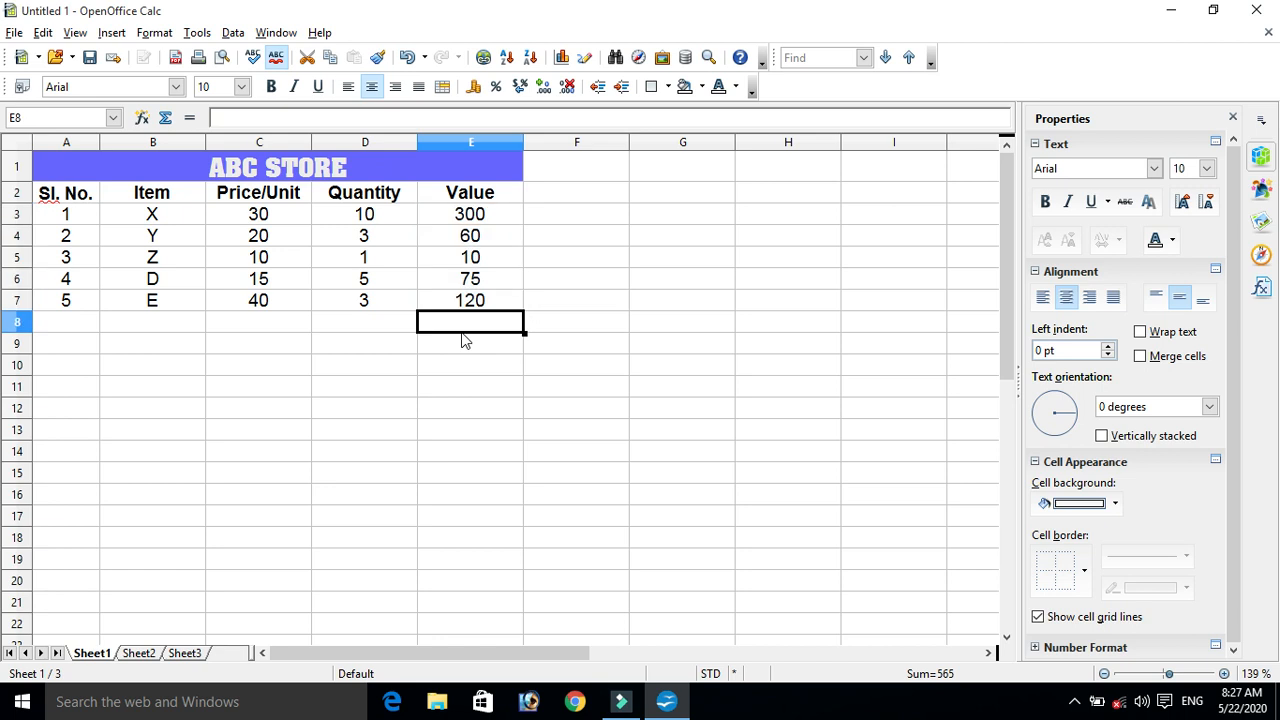
Examine the copied formulas in cells E4 to E7 and the price and quantity cells that E4 references.
left_click(481, 243)
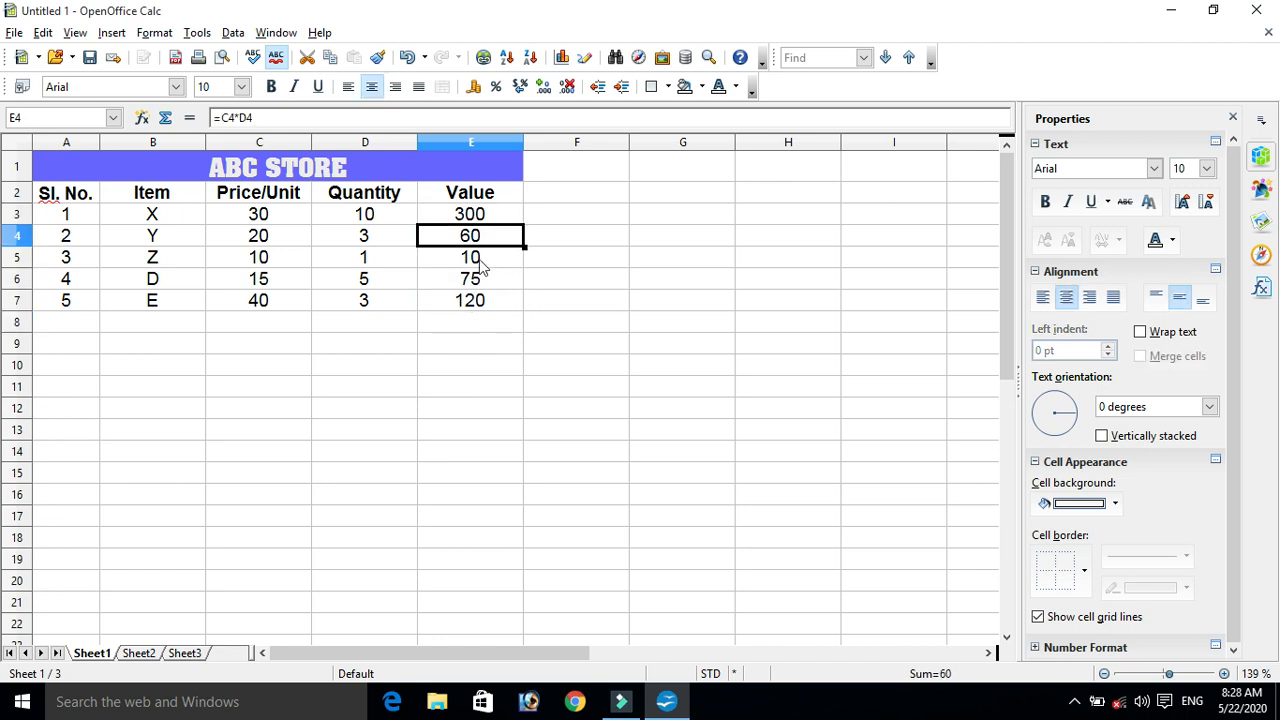
left_click(480, 265)
left_click(478, 284)
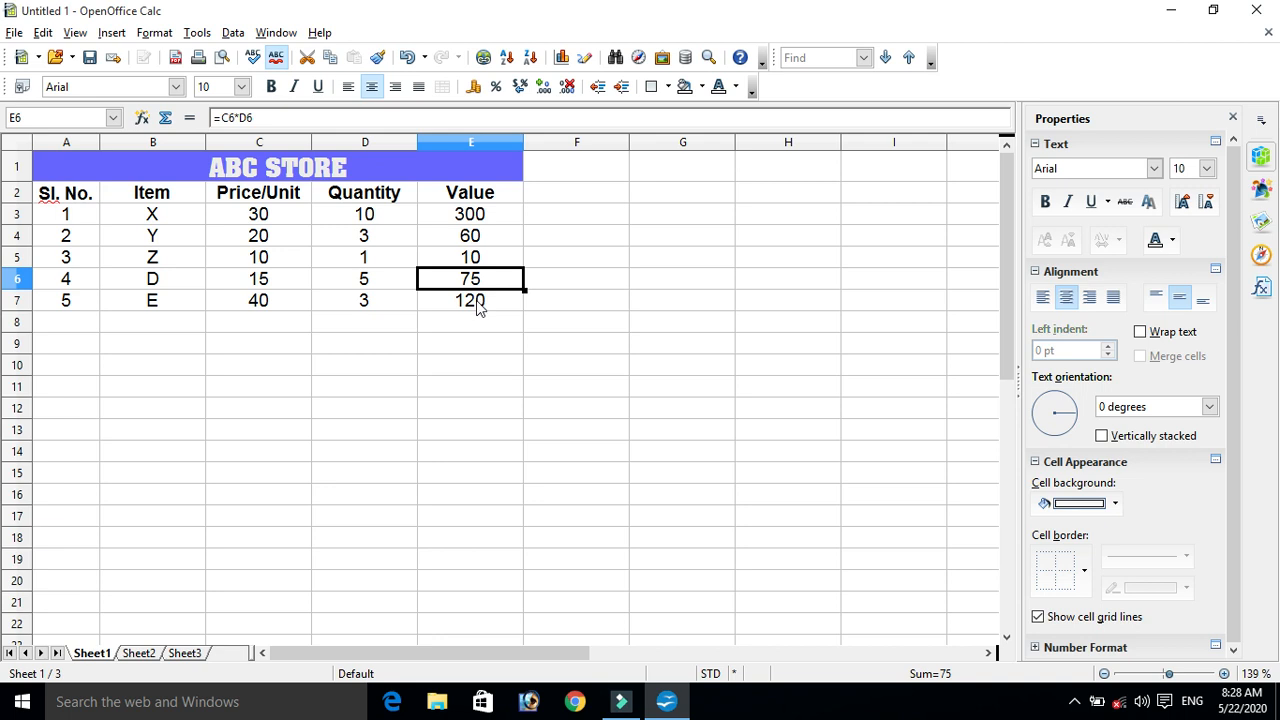
left_click(478, 305)
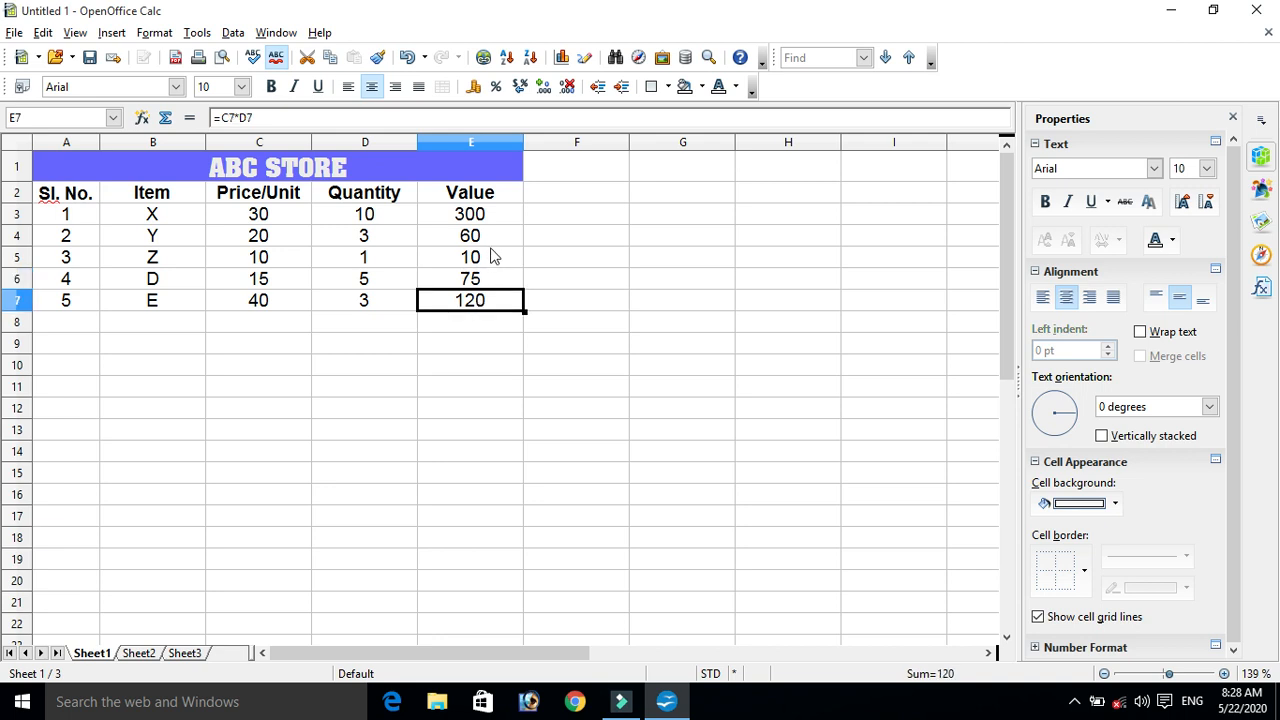
left_click(273, 238)
left_click(363, 238)
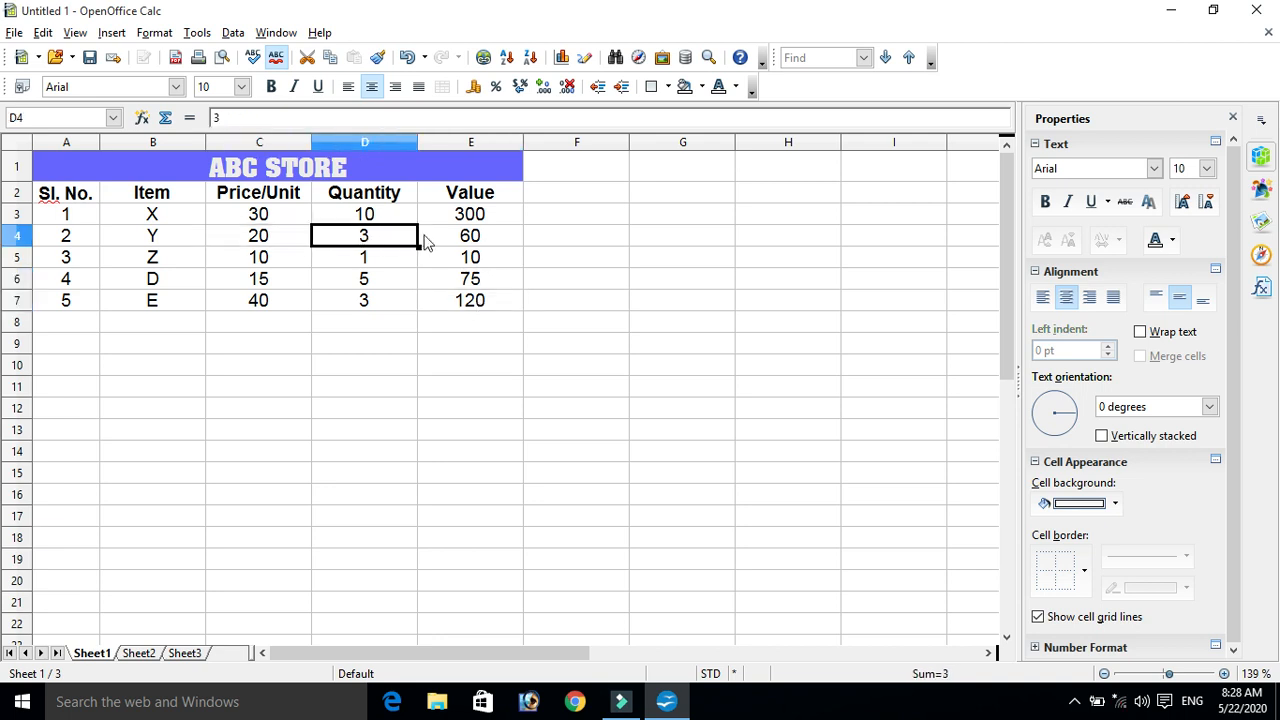
left_click(466, 245)
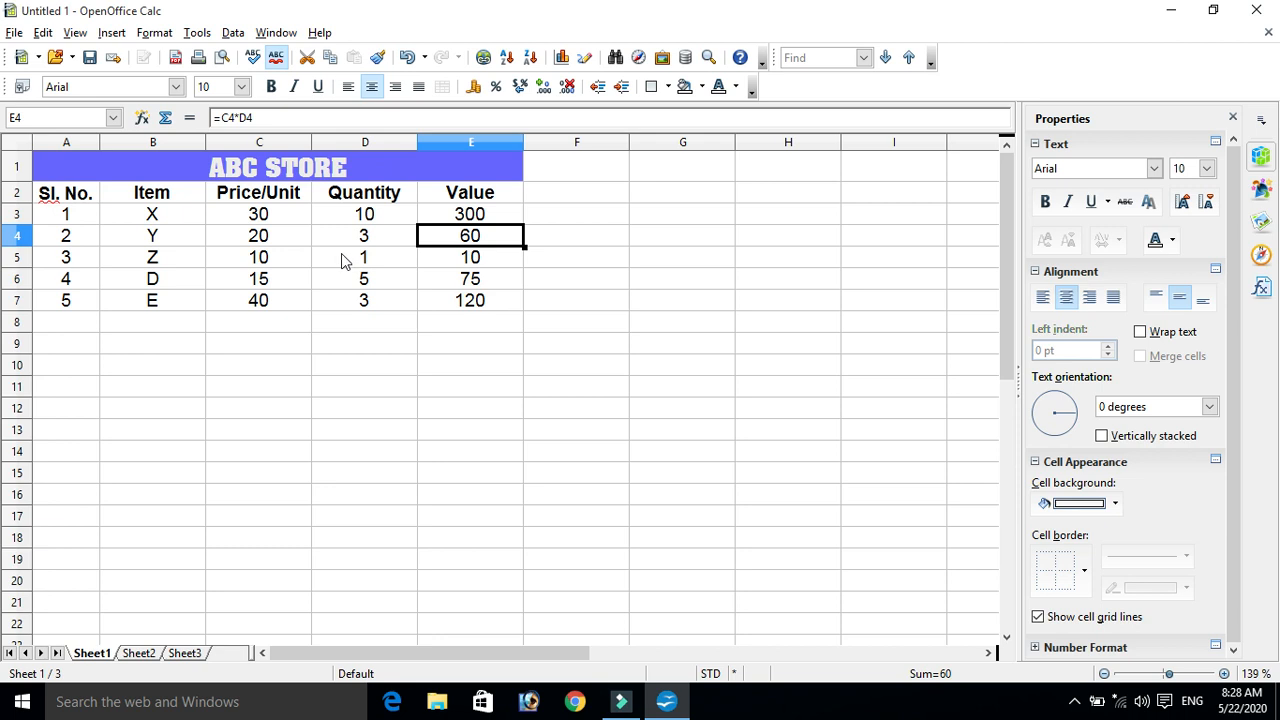
left_click(471, 263)
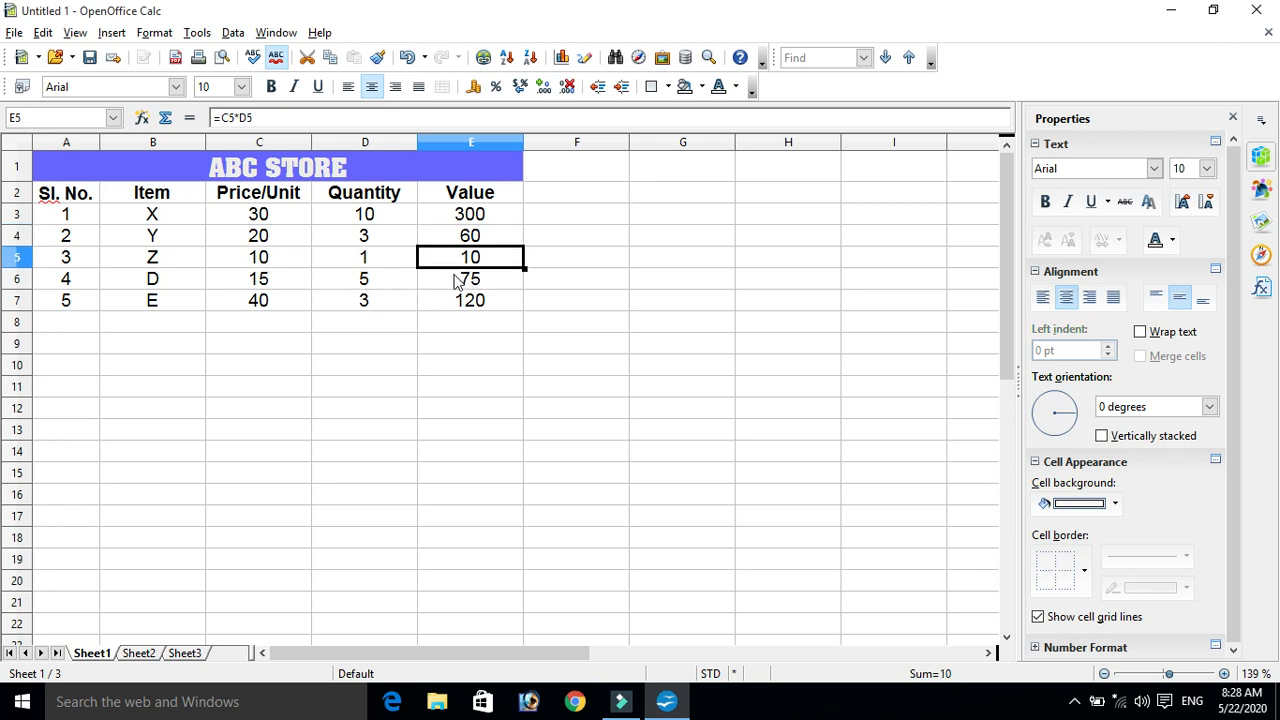
left_click(455, 280)
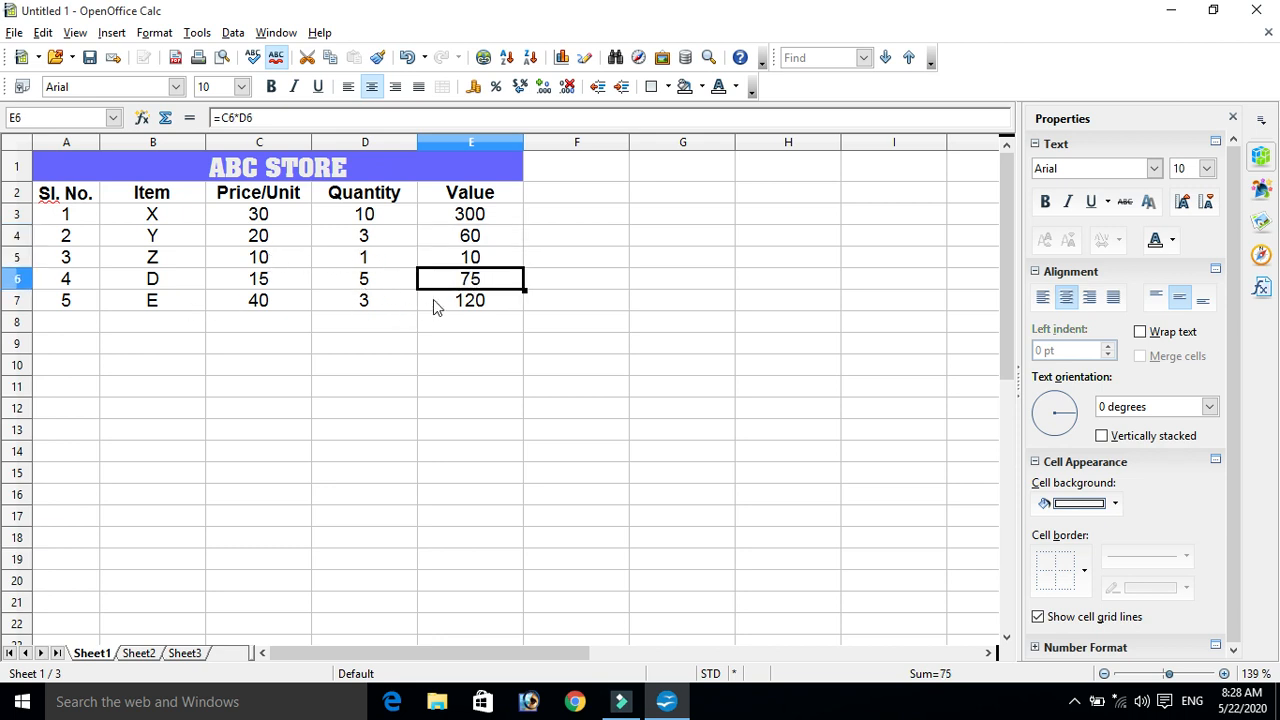
left_click(464, 309)
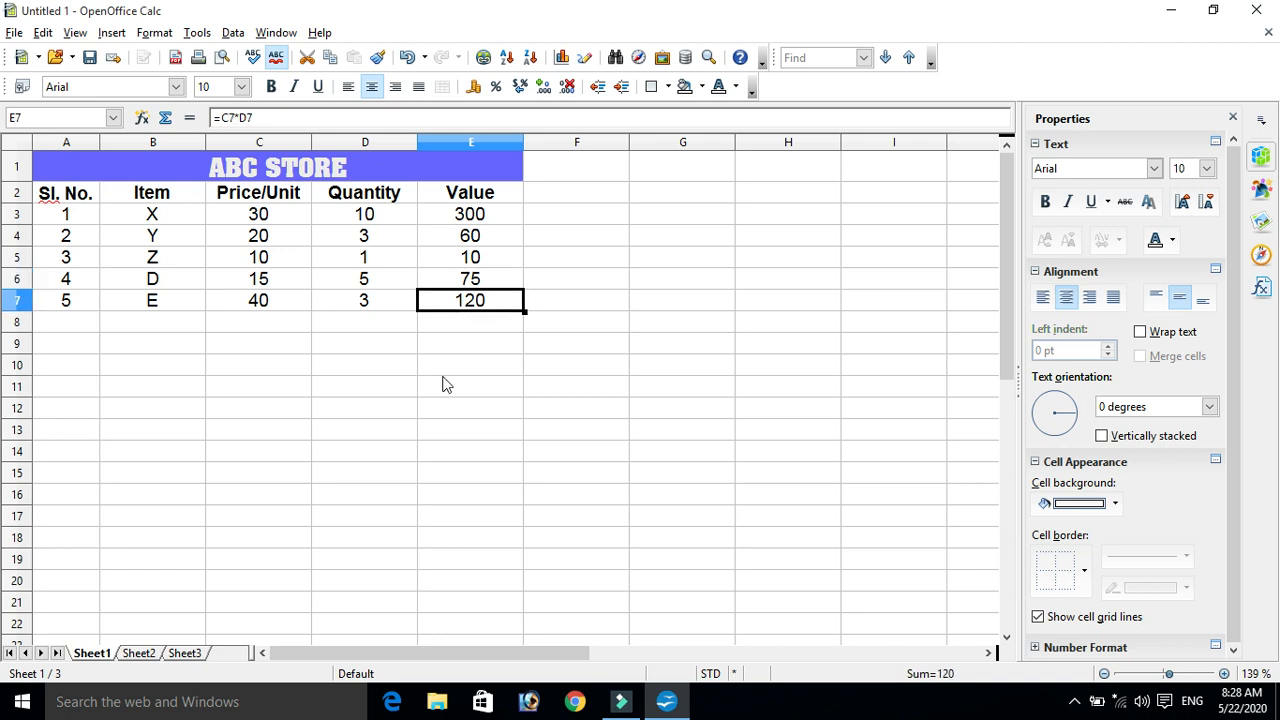
left_click(490, 238)
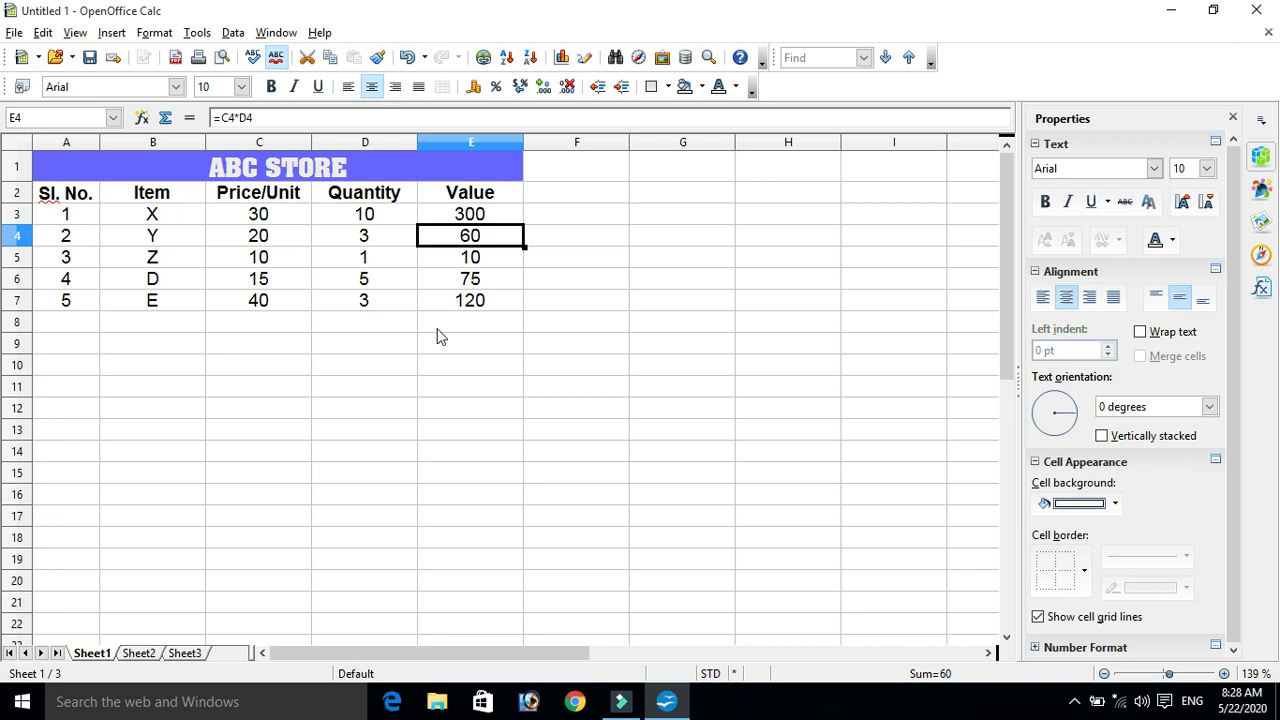
Enter the label Total in cell D8, below the Quantity column, correcting the spelling.
left_click(391, 327)
type("to")
key("BackSpace")
key("BackSpace")
key("Insert")
type("Toata")
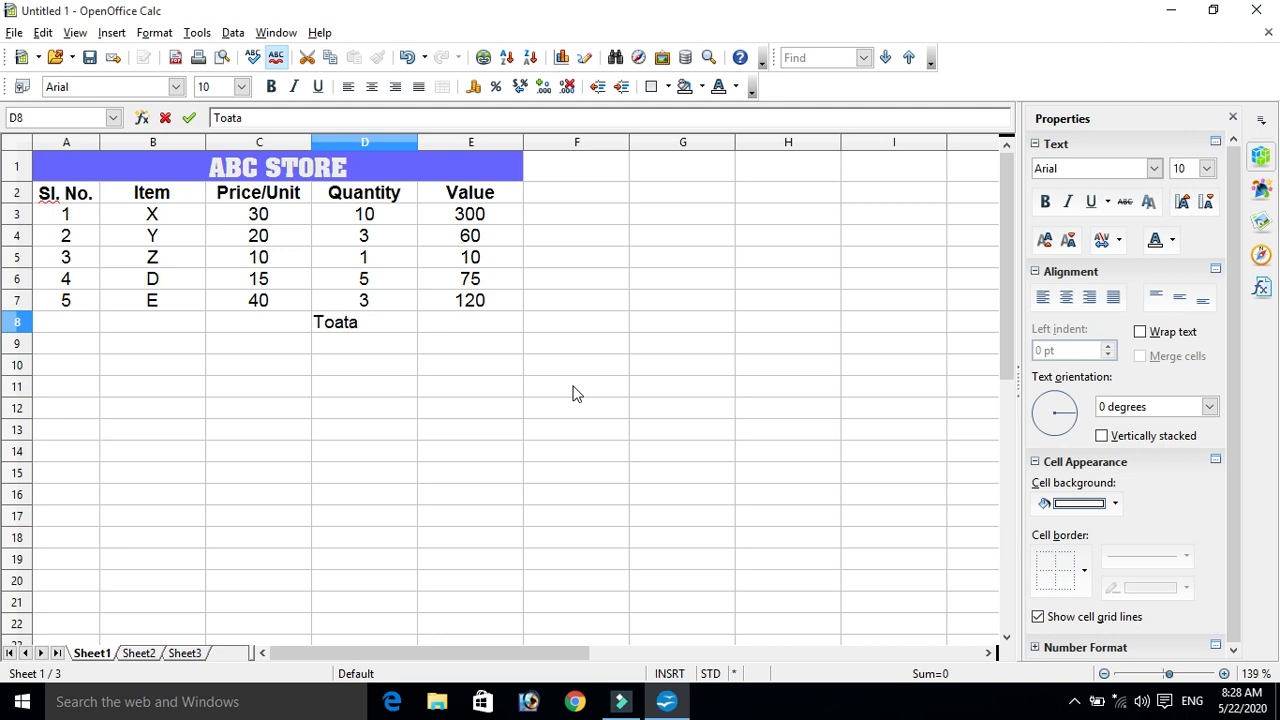
type("l")
key("BackSpace")
key("BackSpace")
key("BackSpace")
key("BackSpace")
type("tal")
key("Tab")
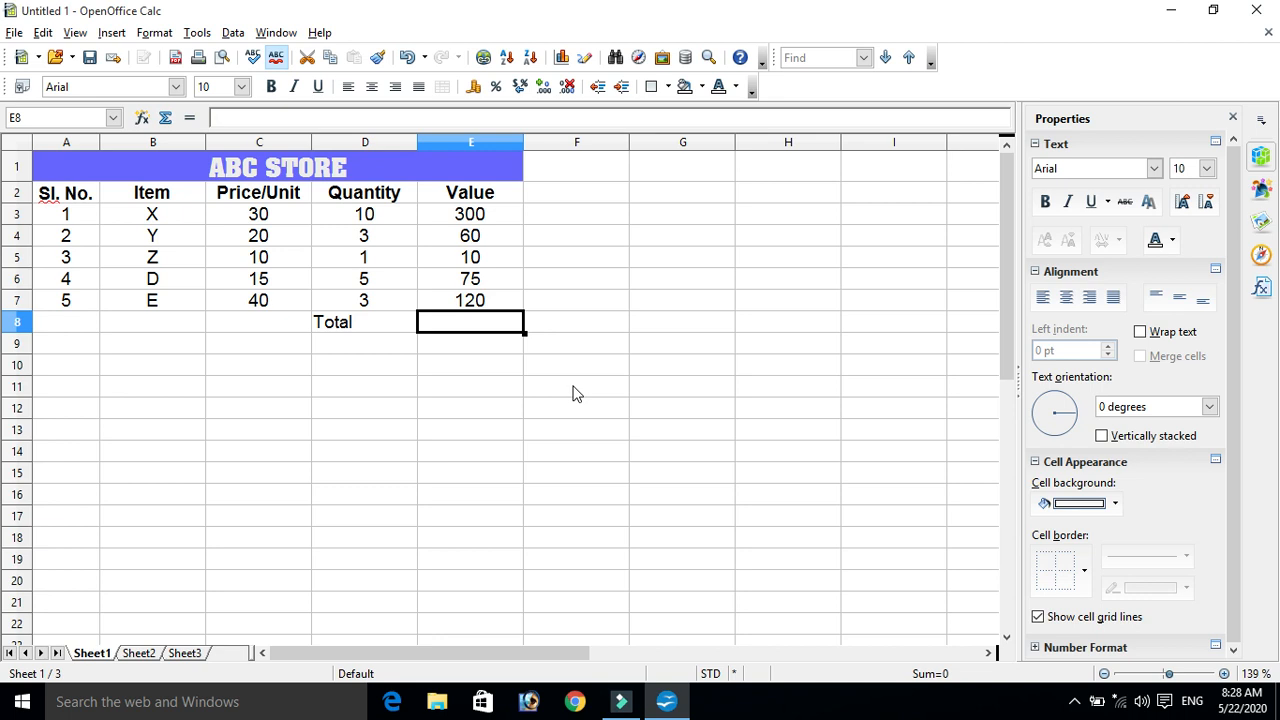
Make the Total label in cell D8 bold and centre it horizontally and vertically.
key("Left")
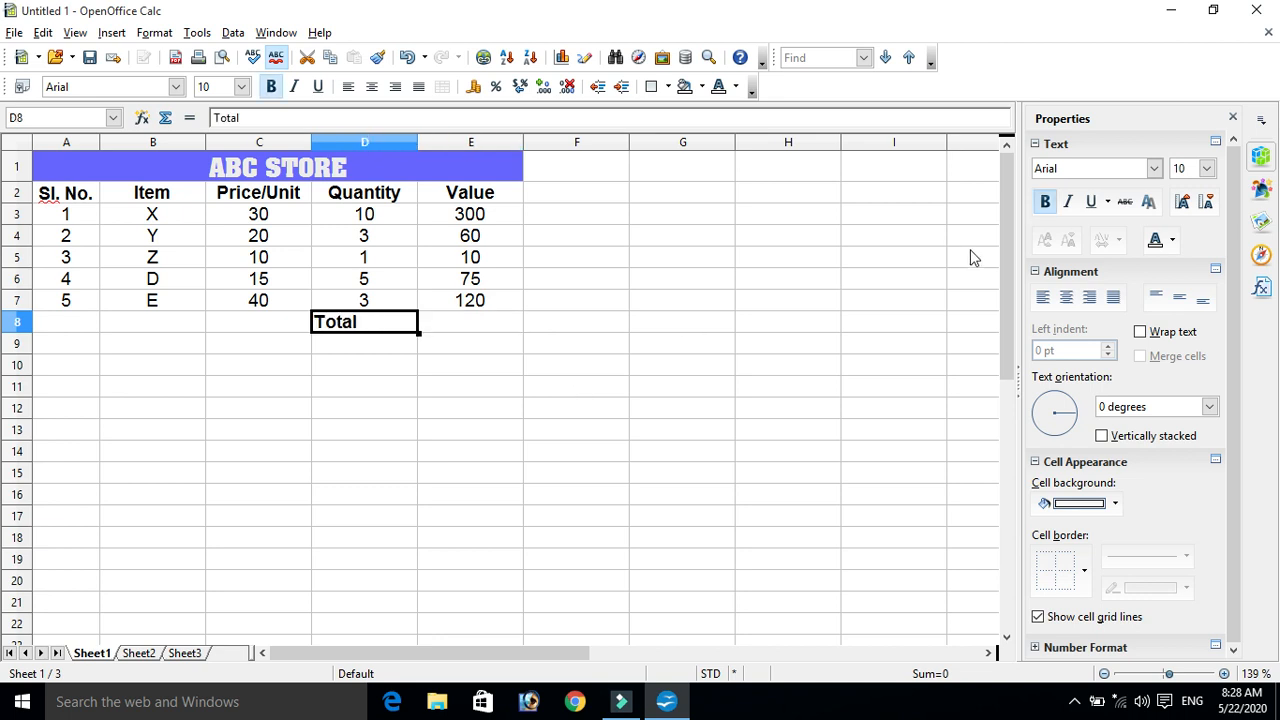
left_click(1066, 297)
left_click(1180, 298)
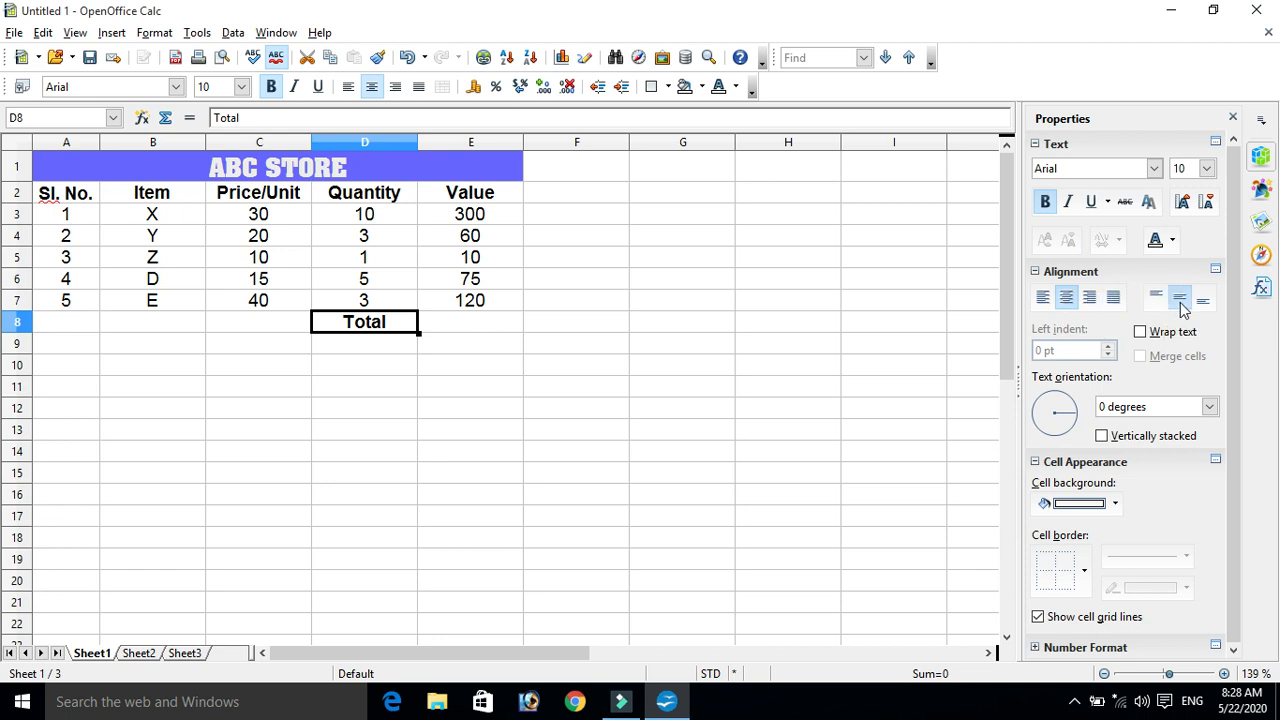
Enter the formula =E3+E4+E5+E6+E7 in cell E8 to add up the item values, and reselect that cell.
left_click(481, 334)
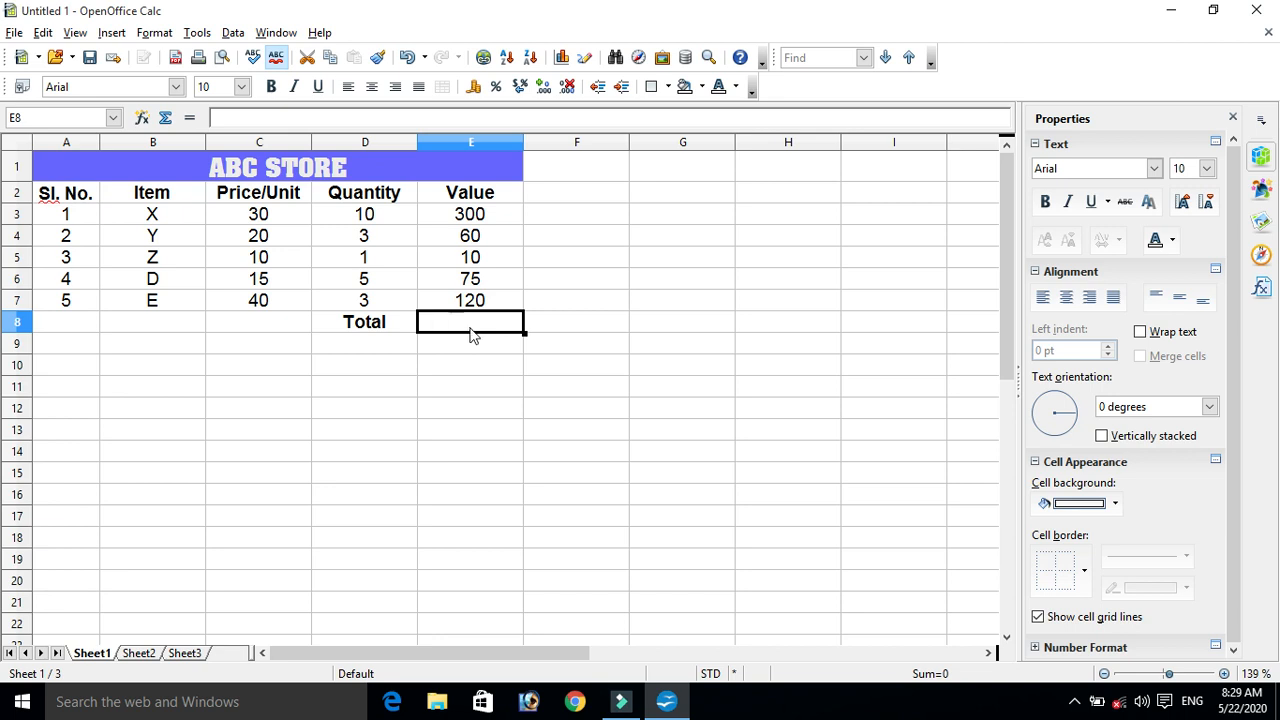
type("=")
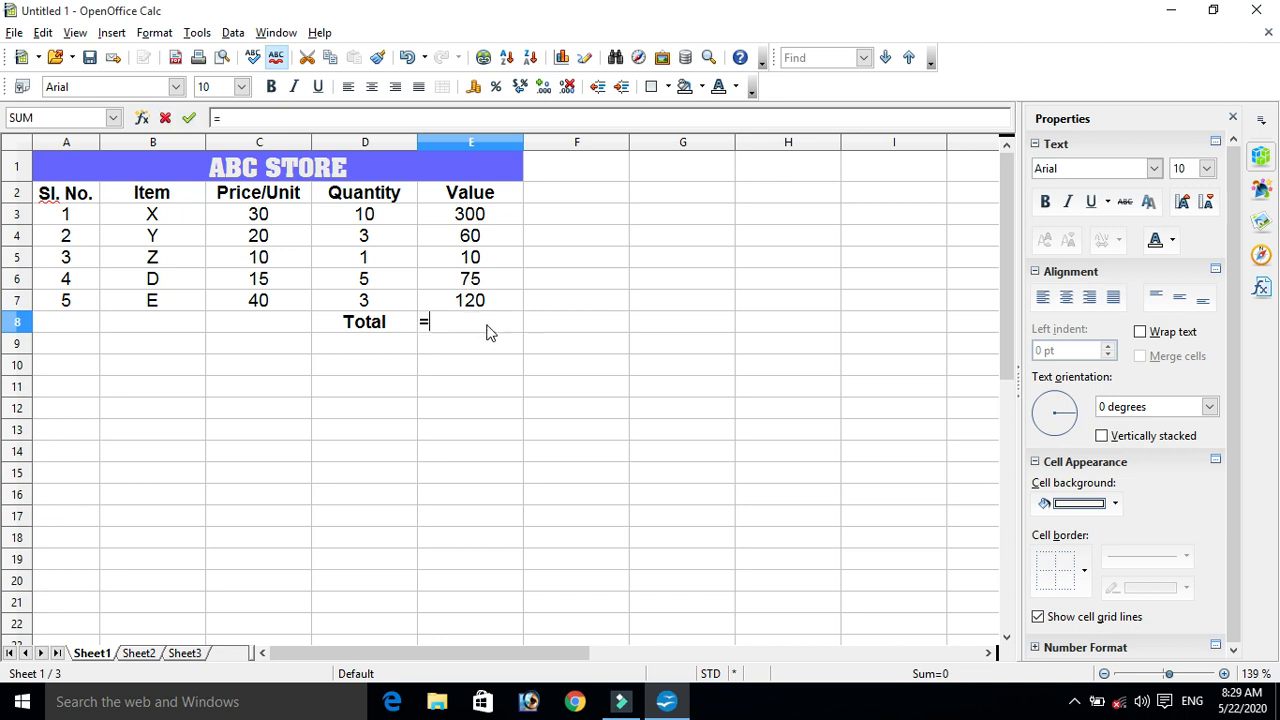
left_click(479, 218)
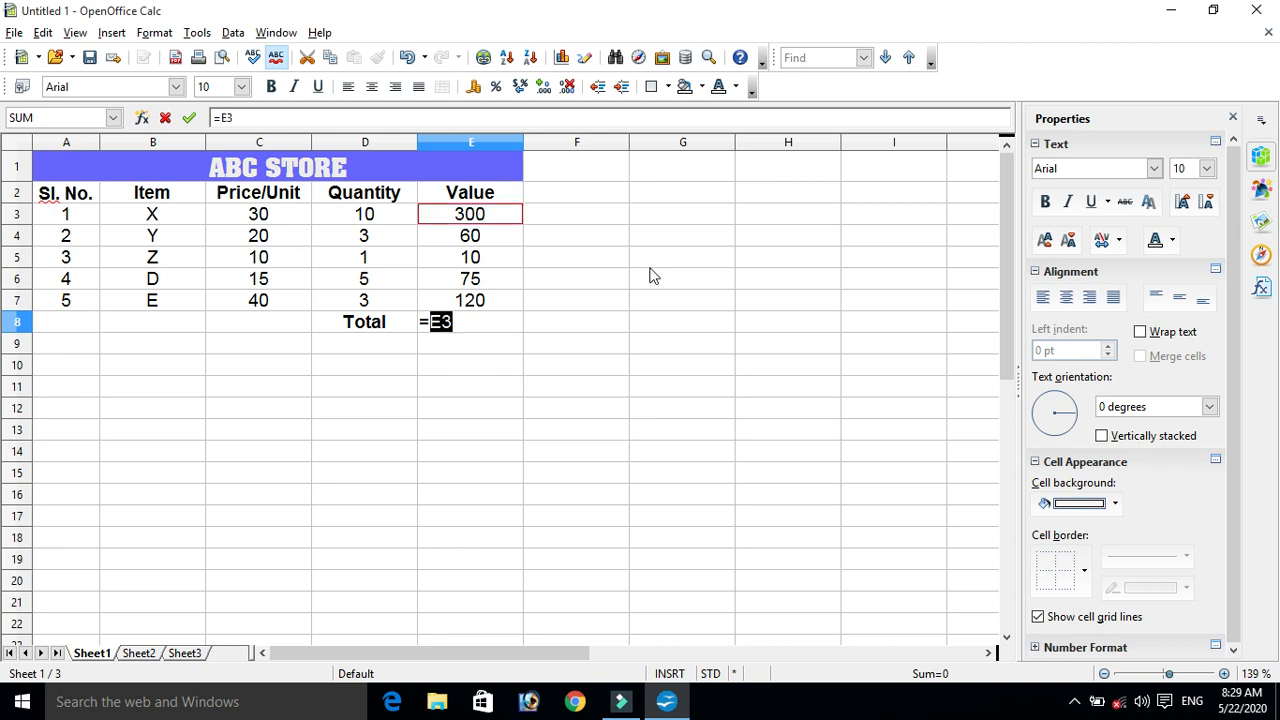
type("+")
left_click(479, 240)
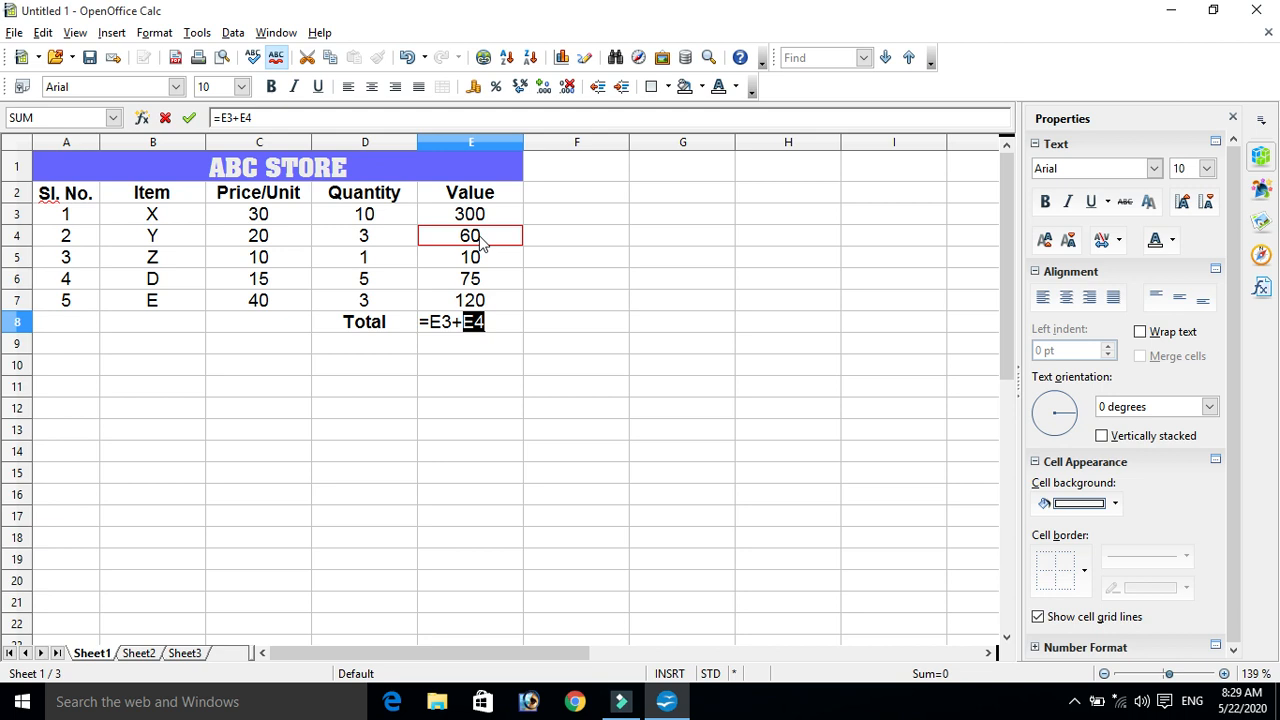
type("+e5+")
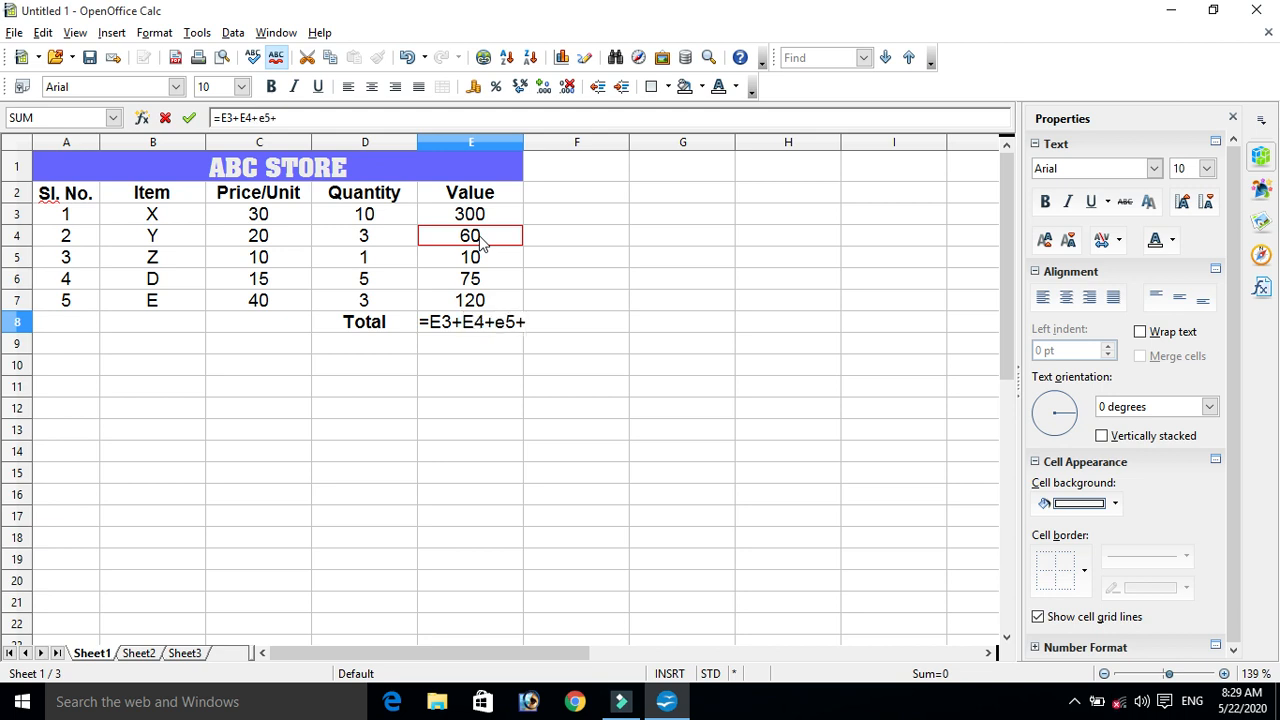
type("e6+e7")
key("Return")
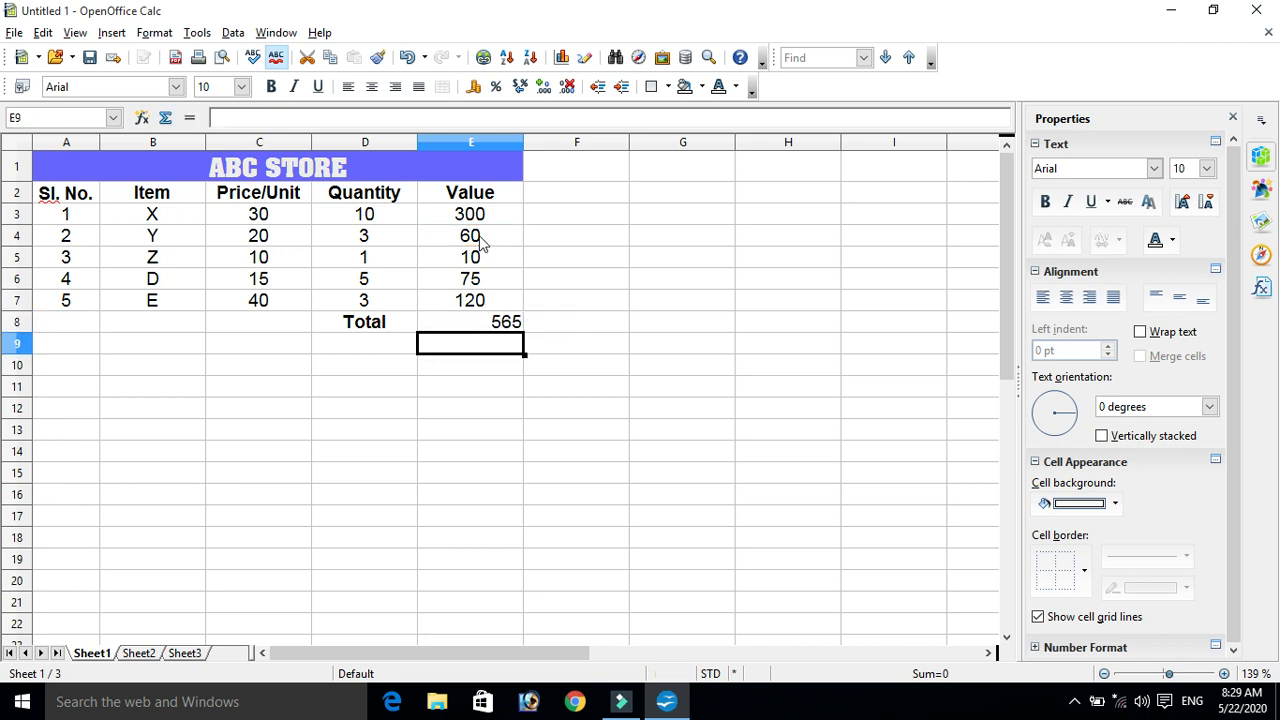
left_click(475, 323)
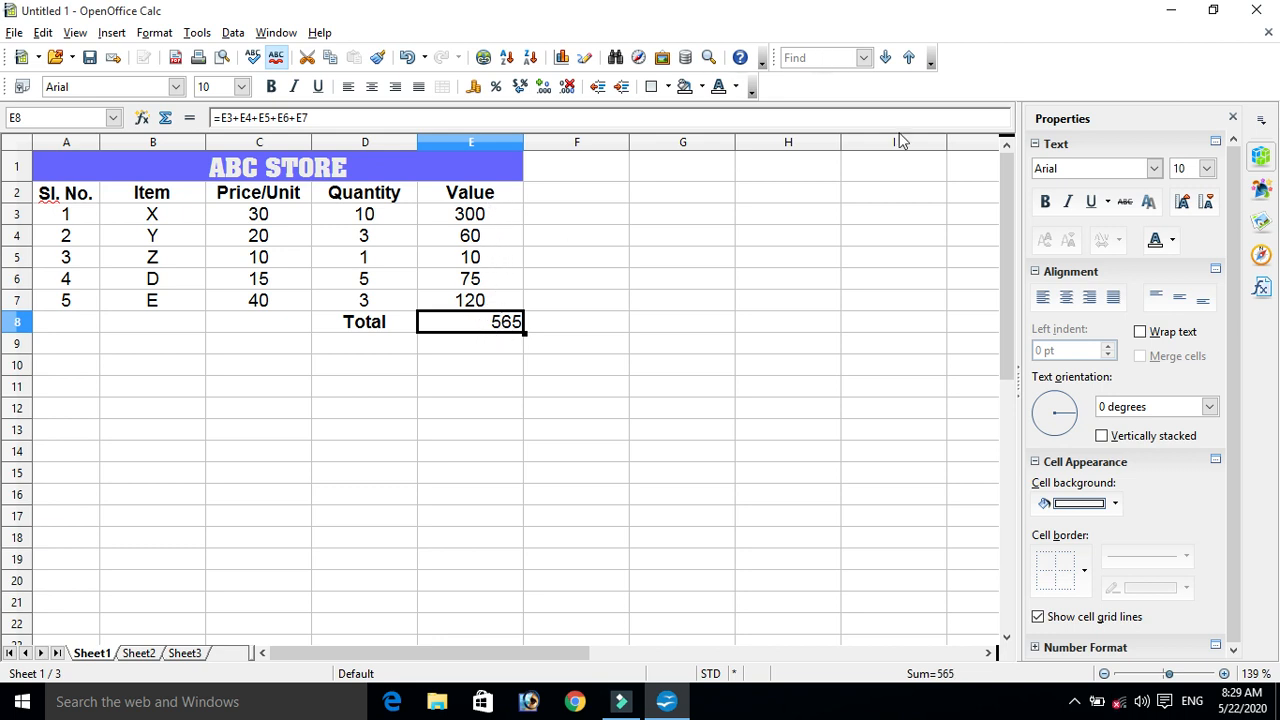
Centre the total in cell E8 horizontally and vertically.
left_click(1062, 304)
left_click(1179, 297)
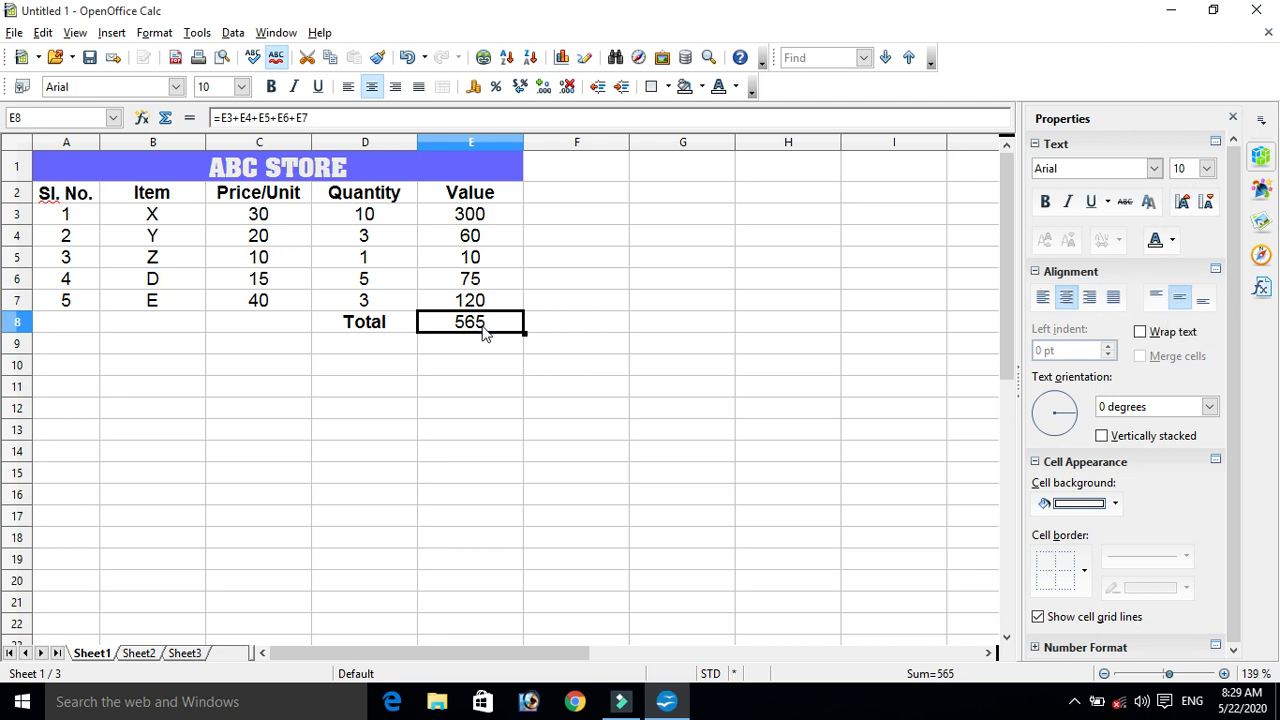
left_click(502, 374)
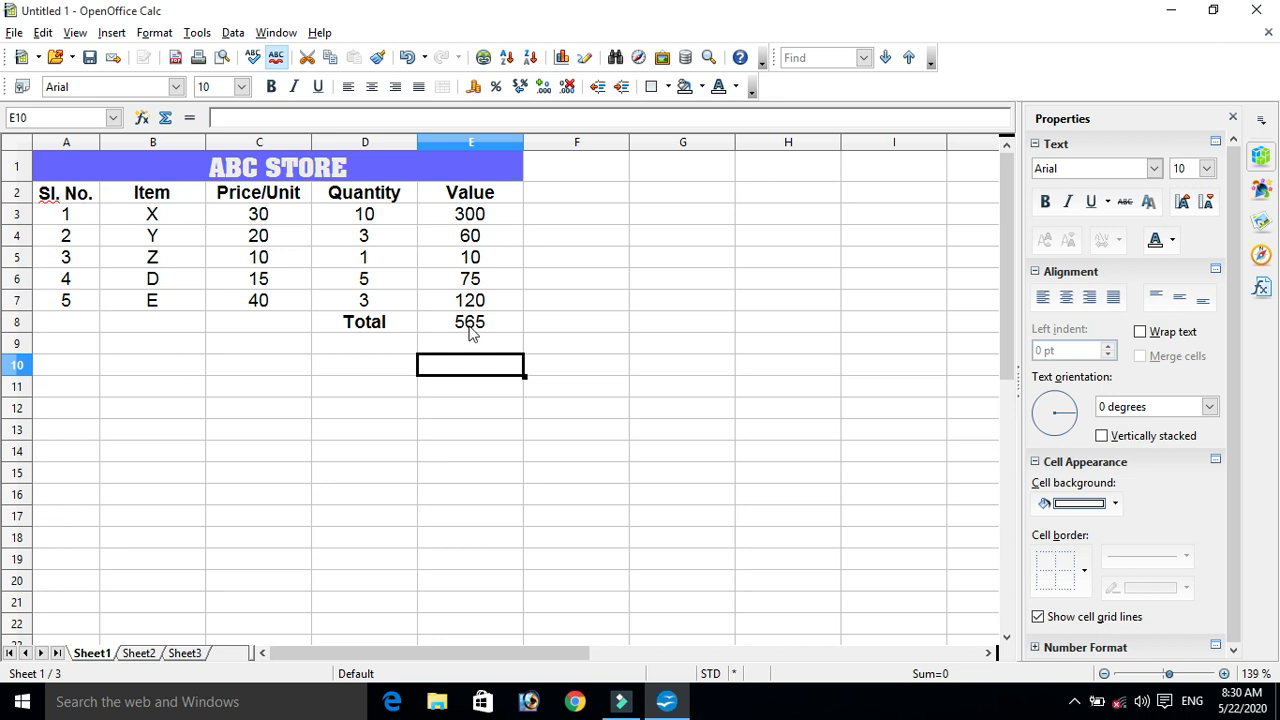
Delete the formulas from cells E4 to E7 in the Value column, keeping the cell formatting, and check the total in E8.
left_click(459, 241)
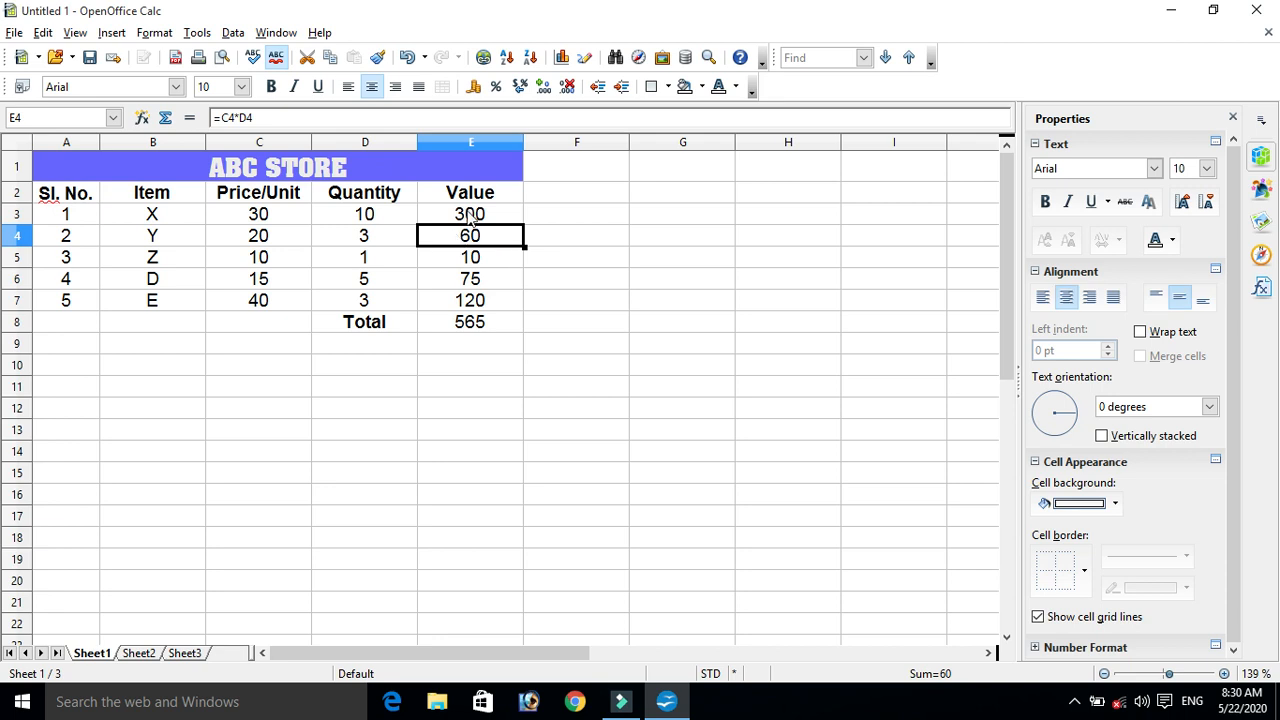
left_click(470, 215)
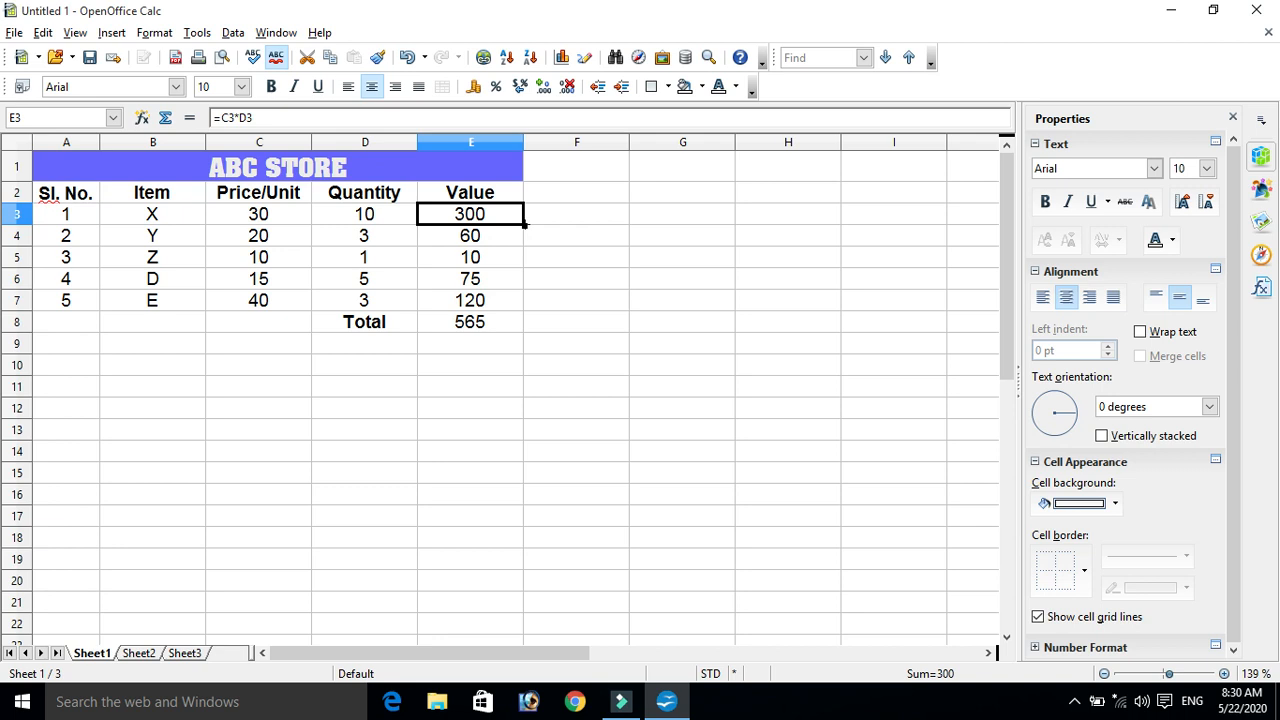
left_click(483, 242)
key("shift+Down")
key("shift+Down")
key("shift+Down")
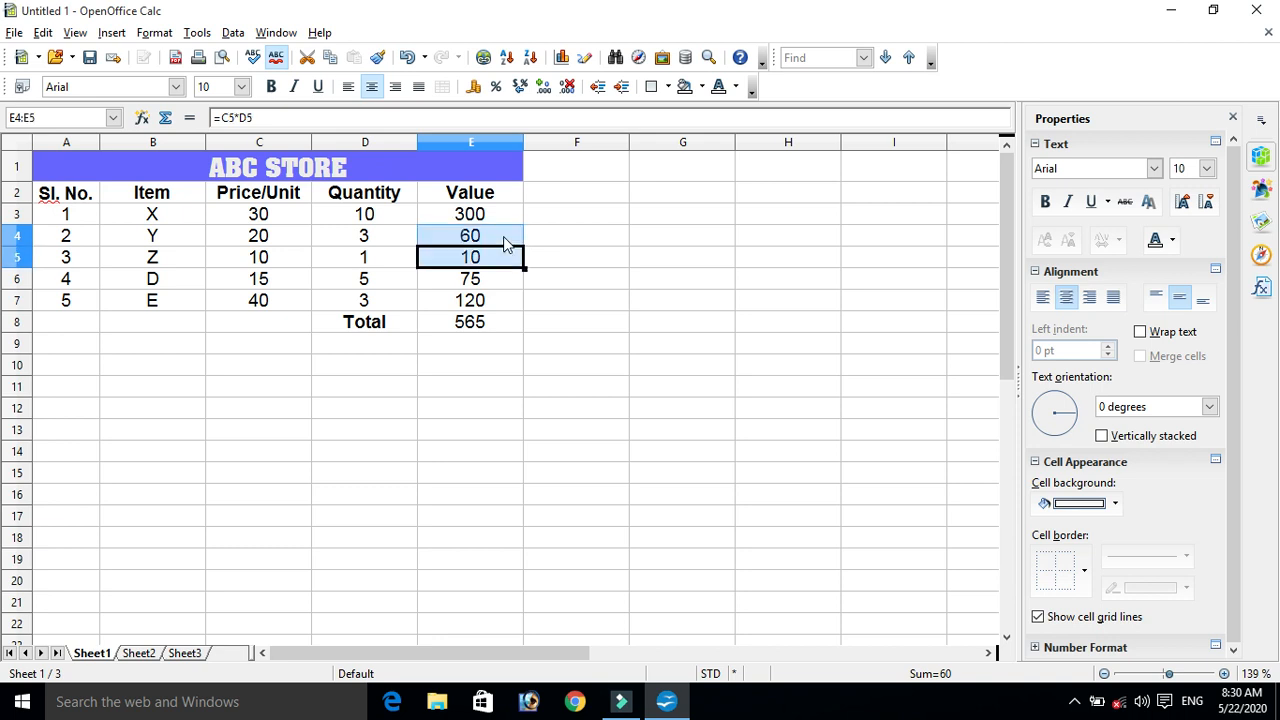
key("Delete")
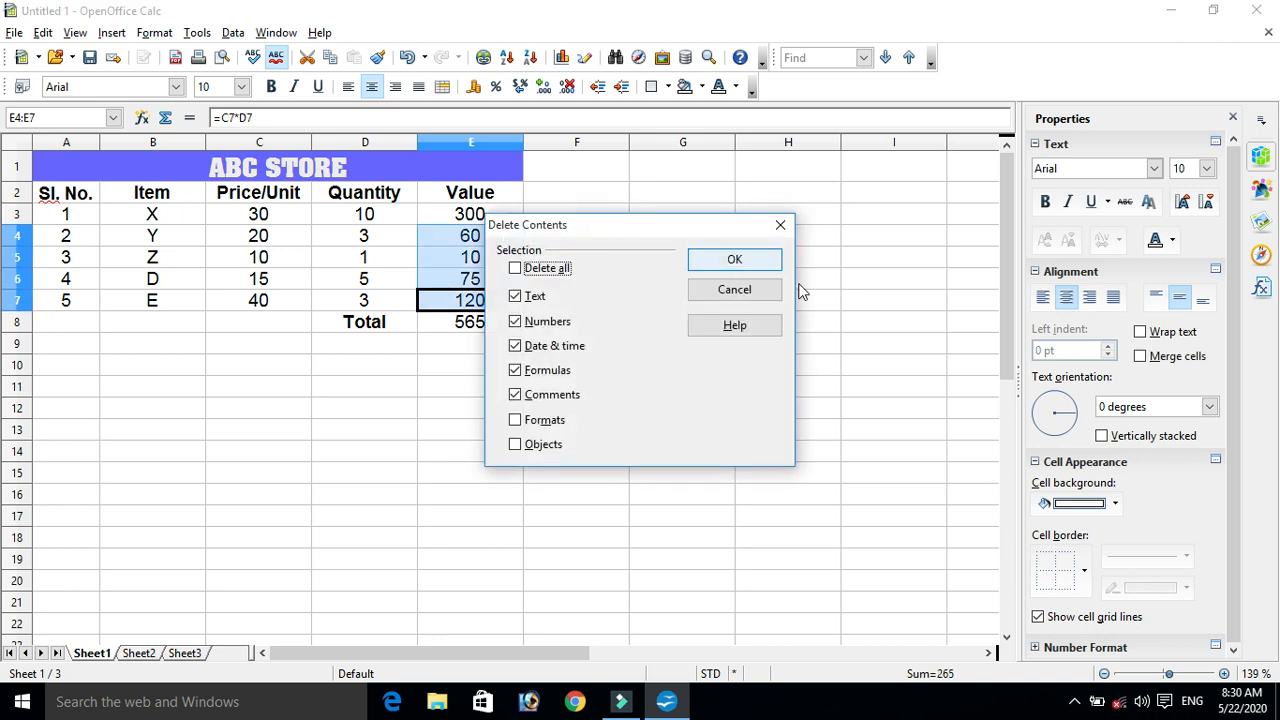
left_click(768, 268)
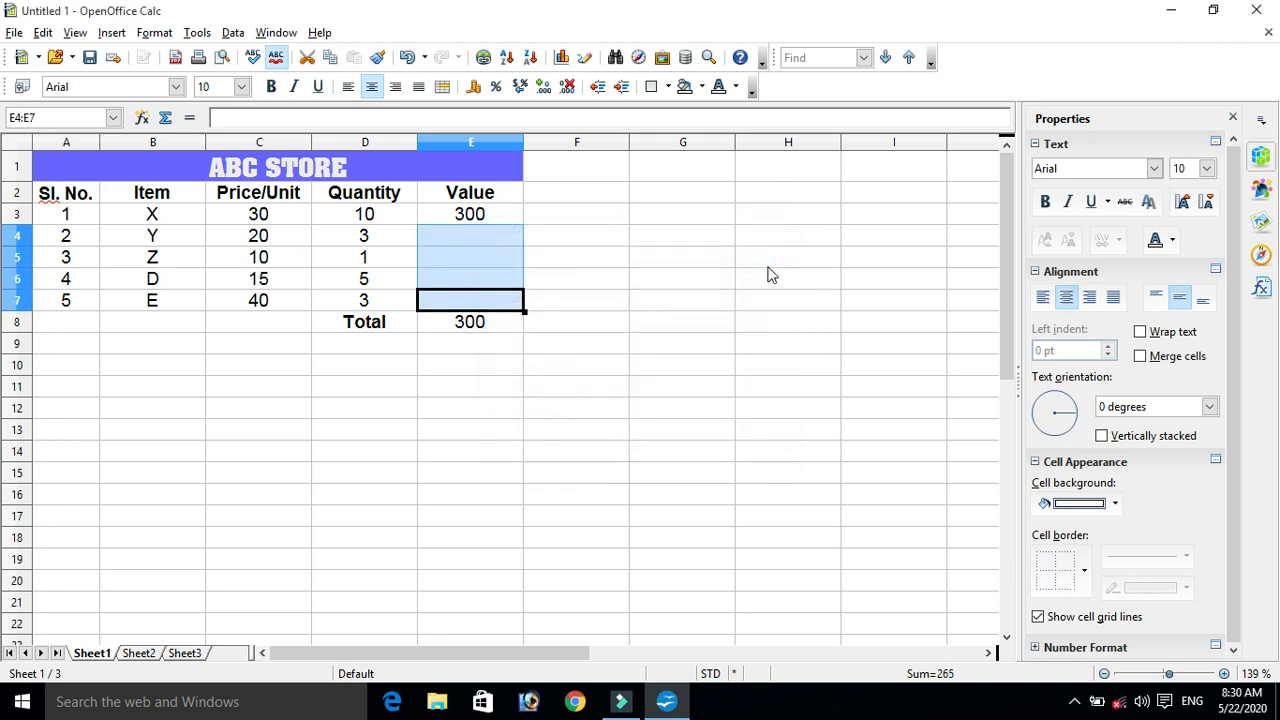
left_click(481, 329)
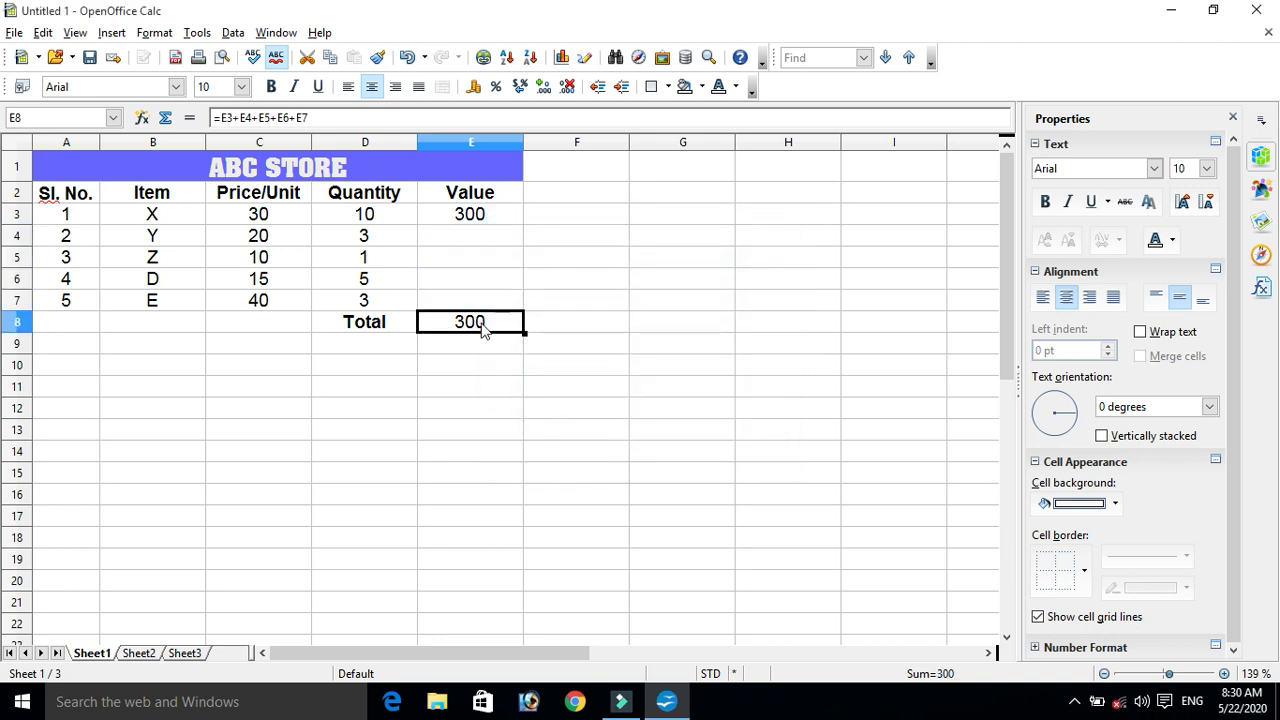
Copy the formula from cell E3 into cell E4 and compare its references with the price and quantity cells in row 4.
left_click(493, 240)
left_click(480, 217)
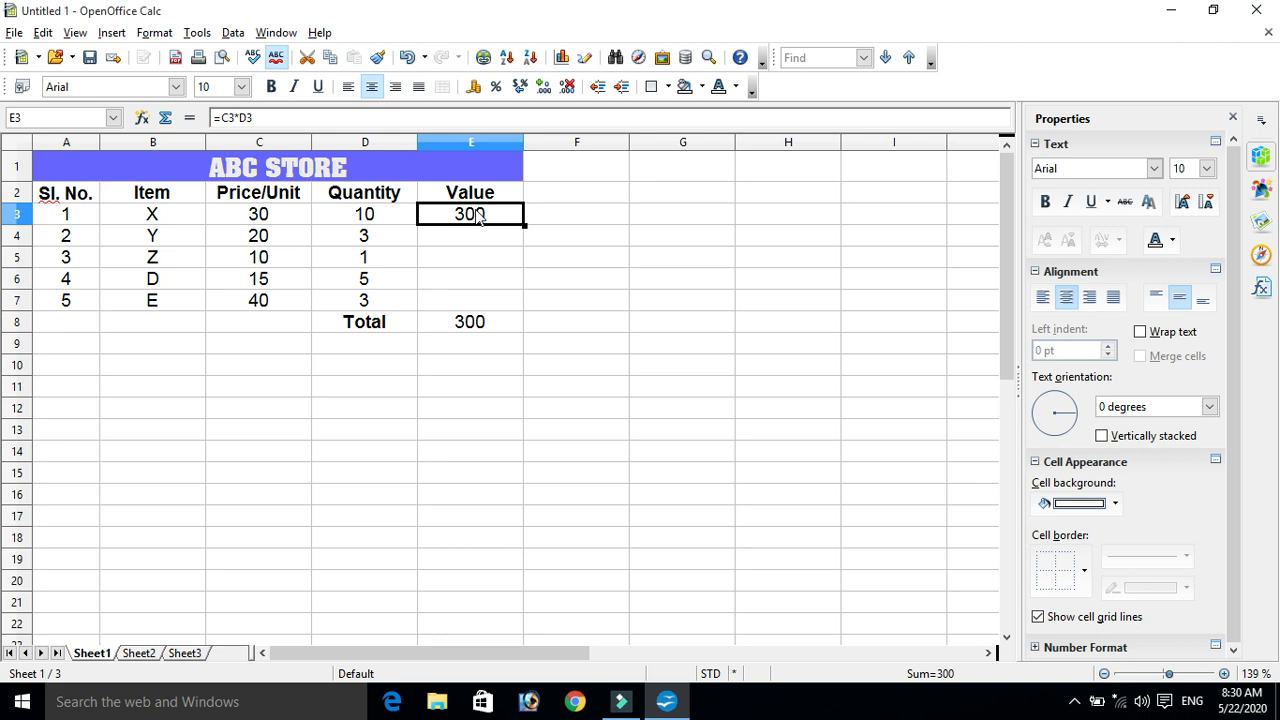
right_click(478, 215)
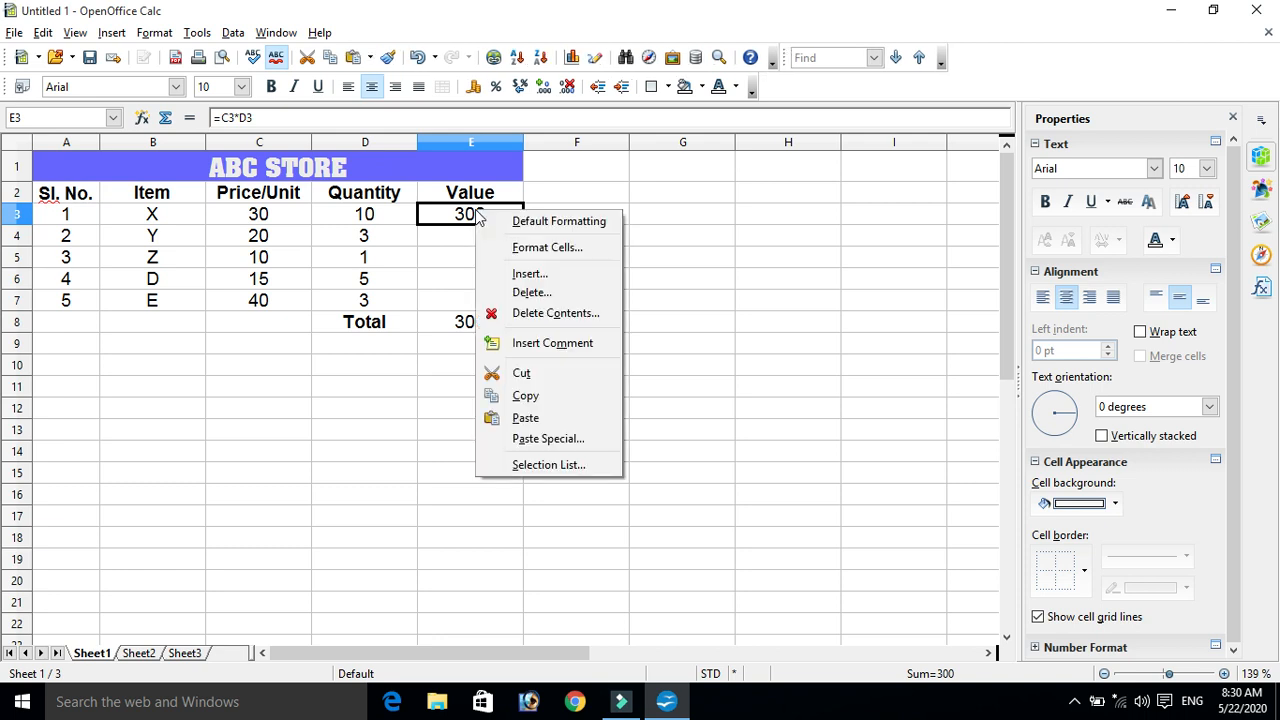
left_click(525, 418)
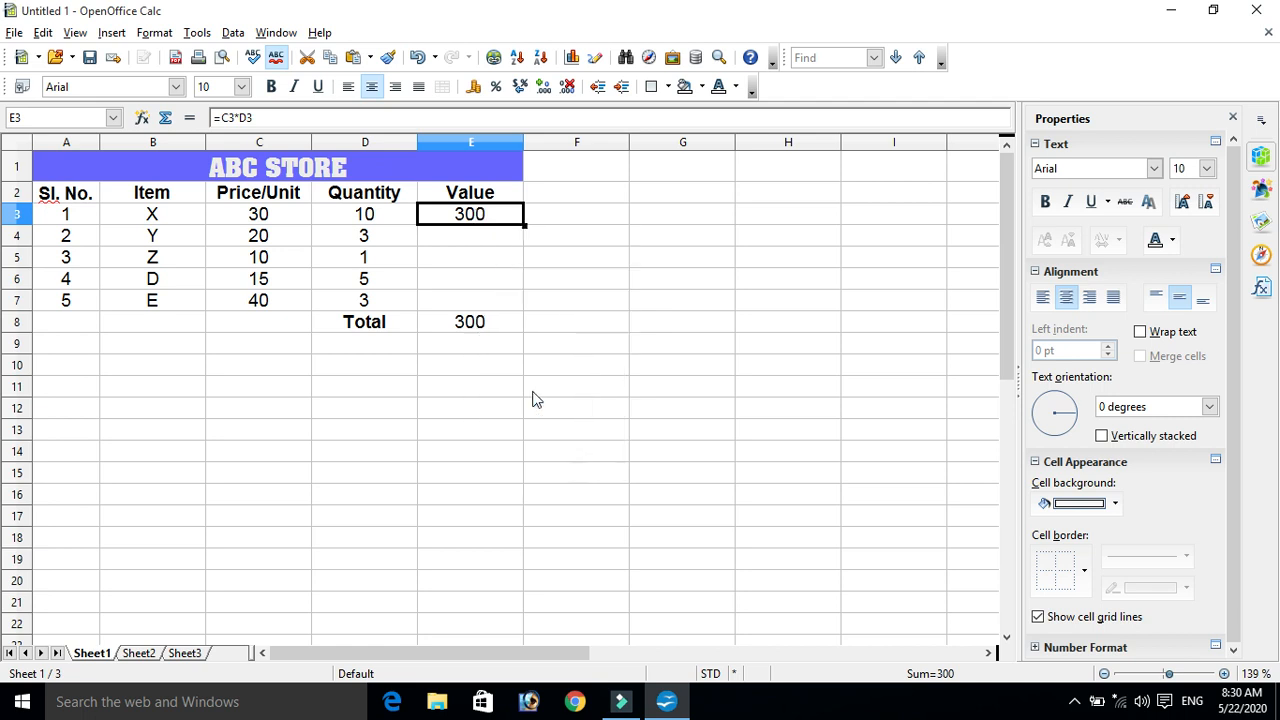
left_click(480, 245)
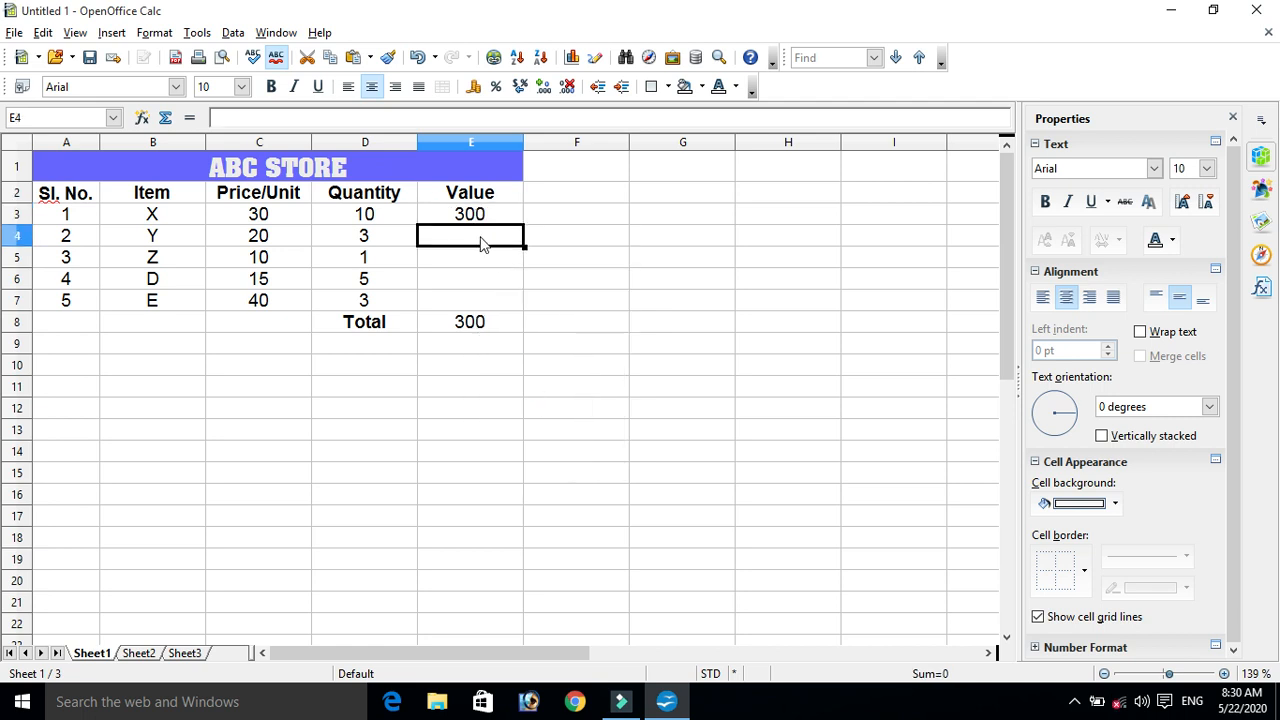
type("=C4*D4")
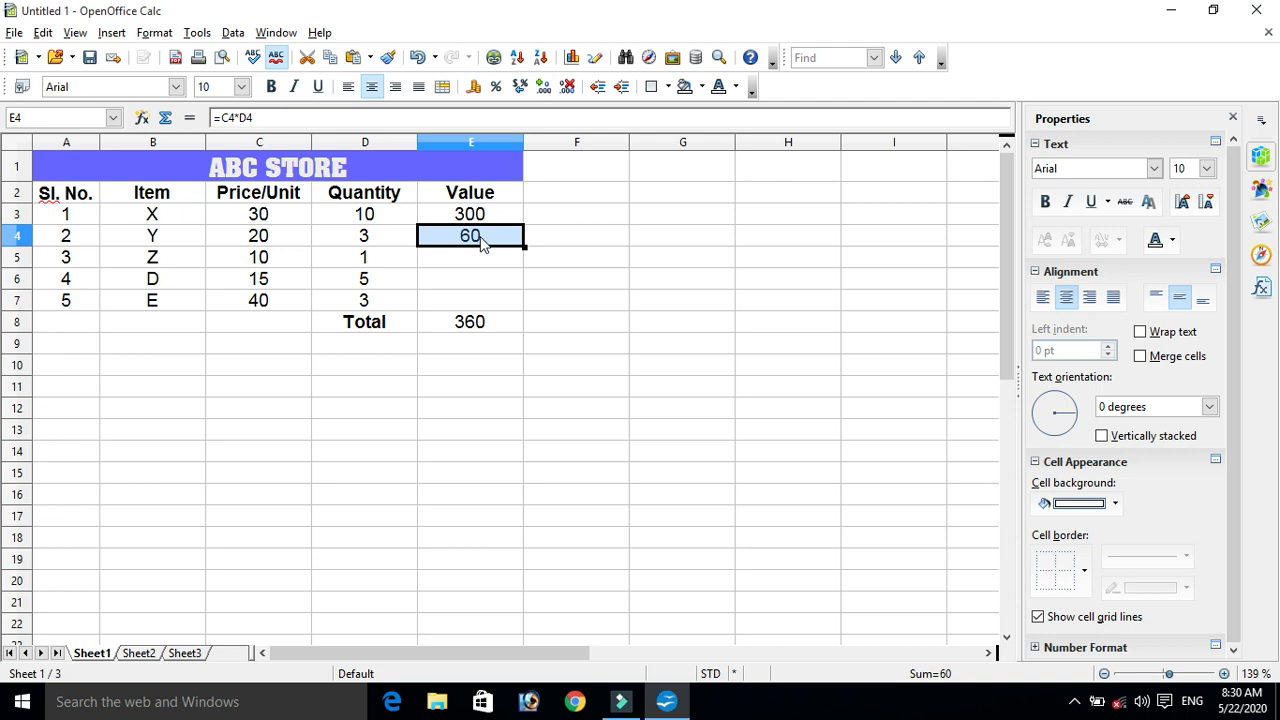
left_click(276, 242)
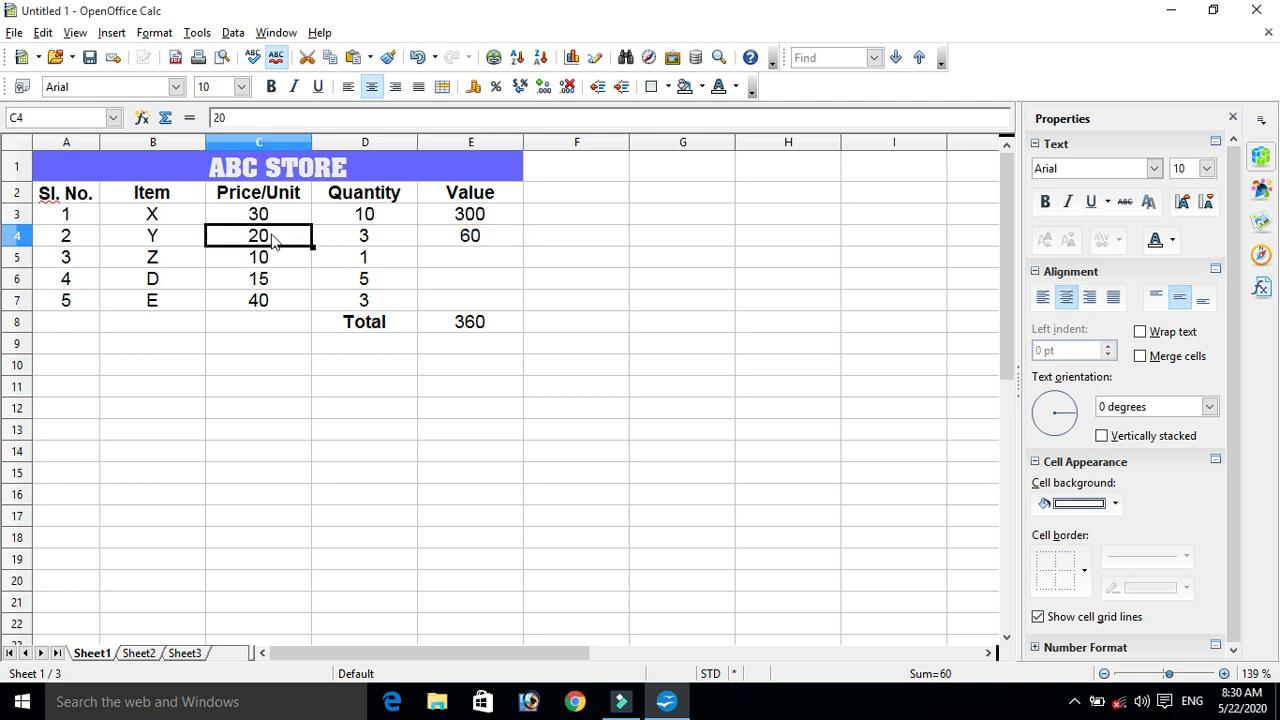
left_click(368, 245)
left_click(462, 240)
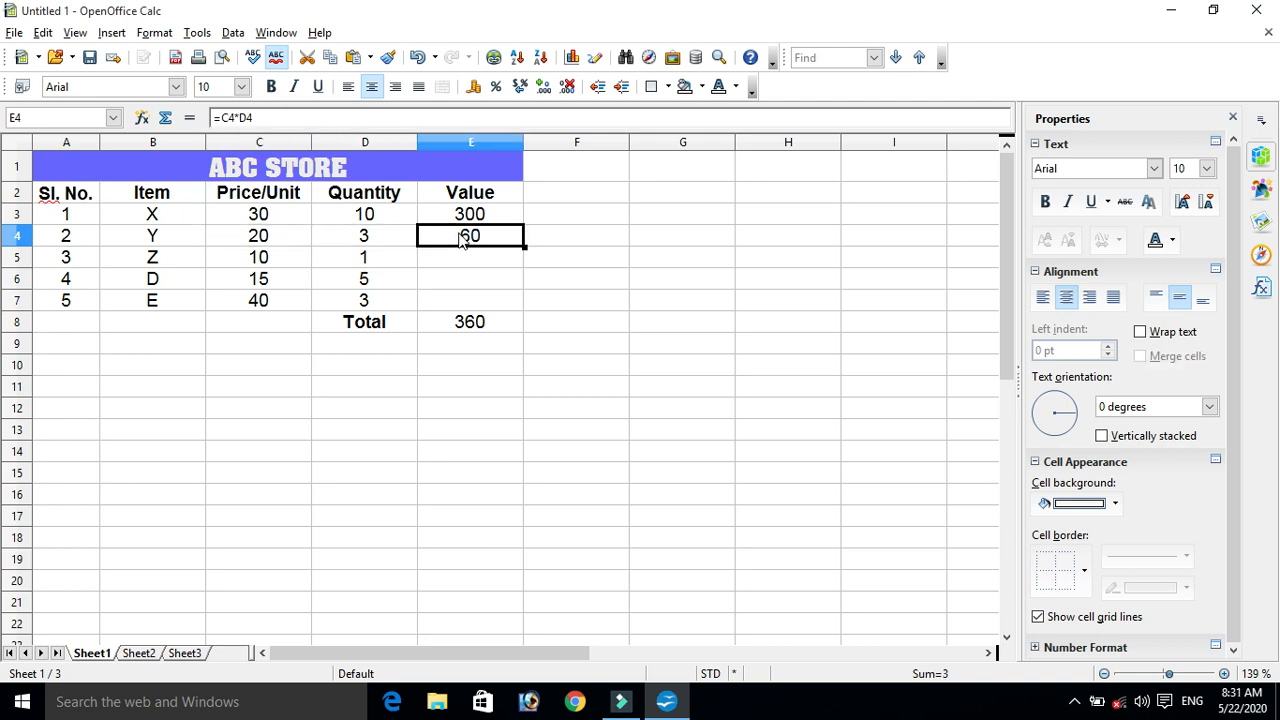
left_click(489, 220)
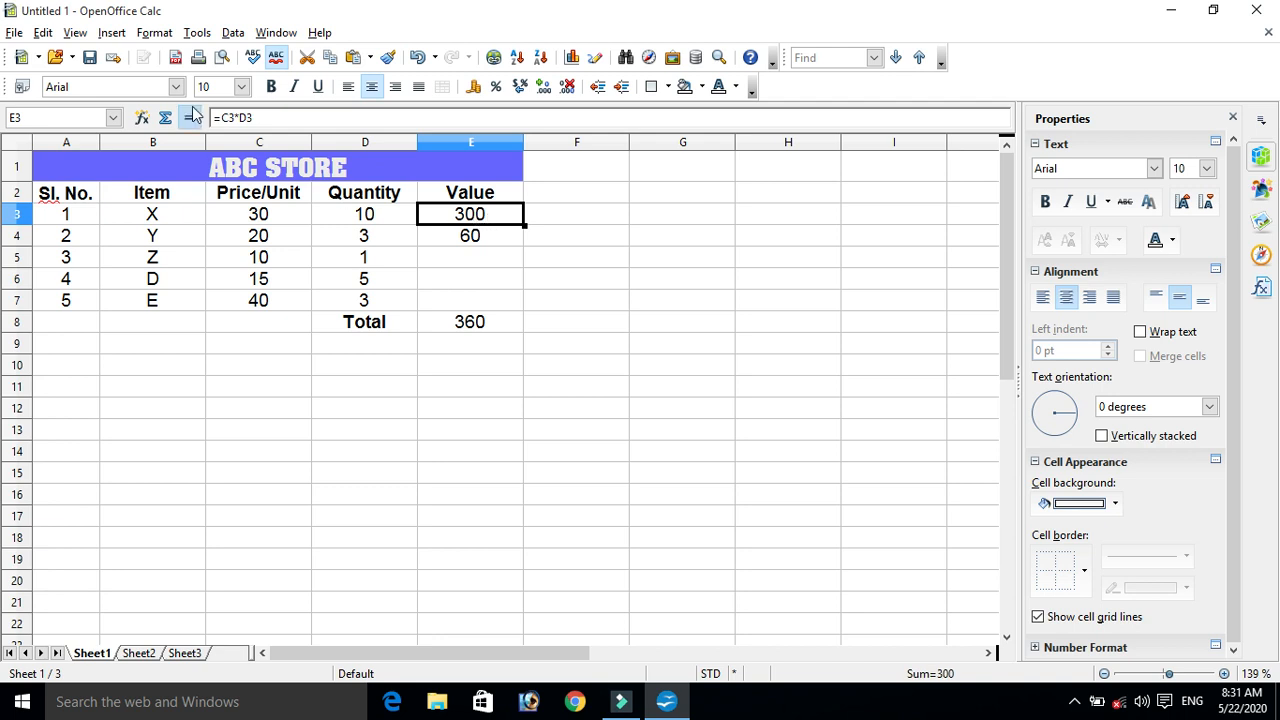
Fill the formula in cell E4 down to cell E7 and check the copied formulas in E6 and E7.
left_click(487, 234)
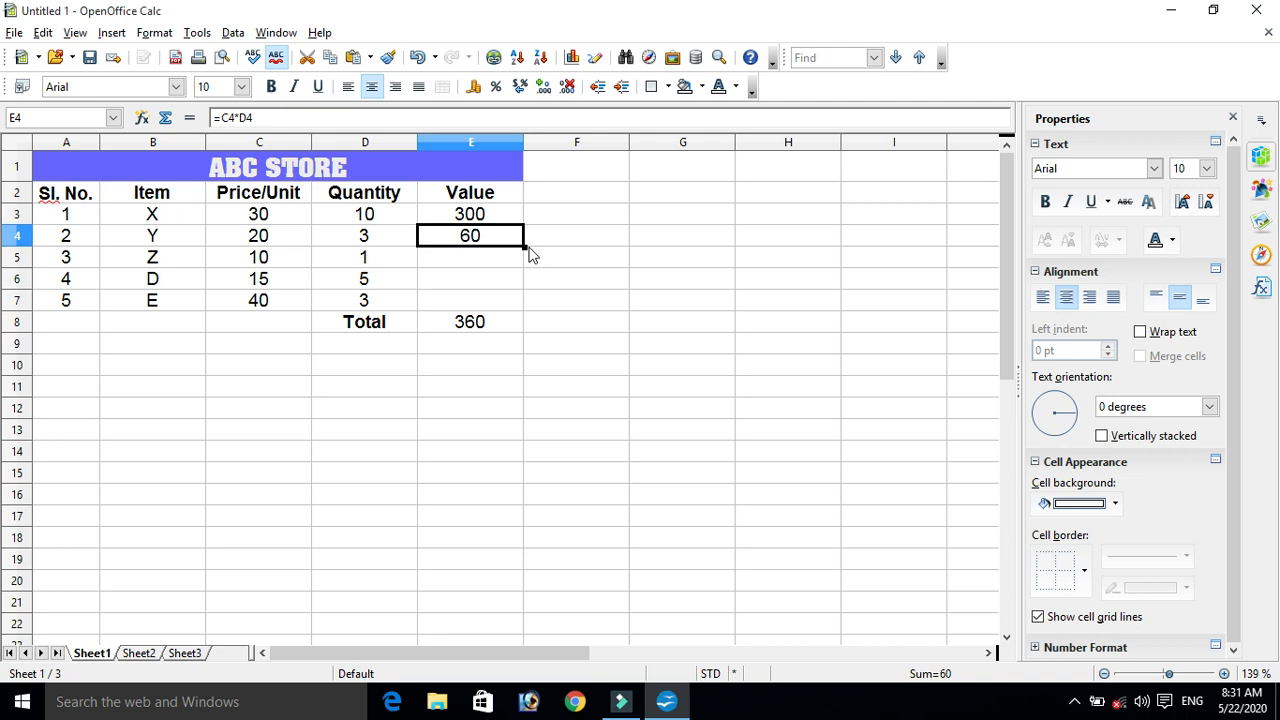
left_click_drag(524, 246, 527, 305)
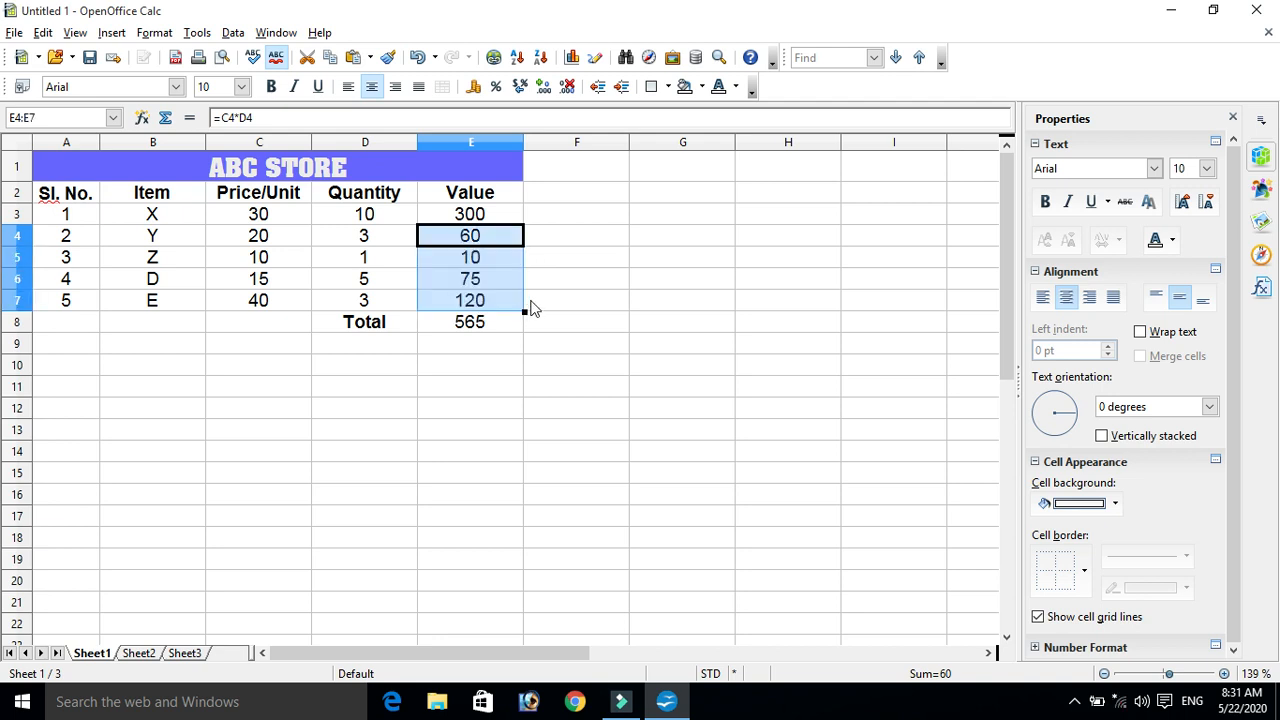
left_click(432, 272)
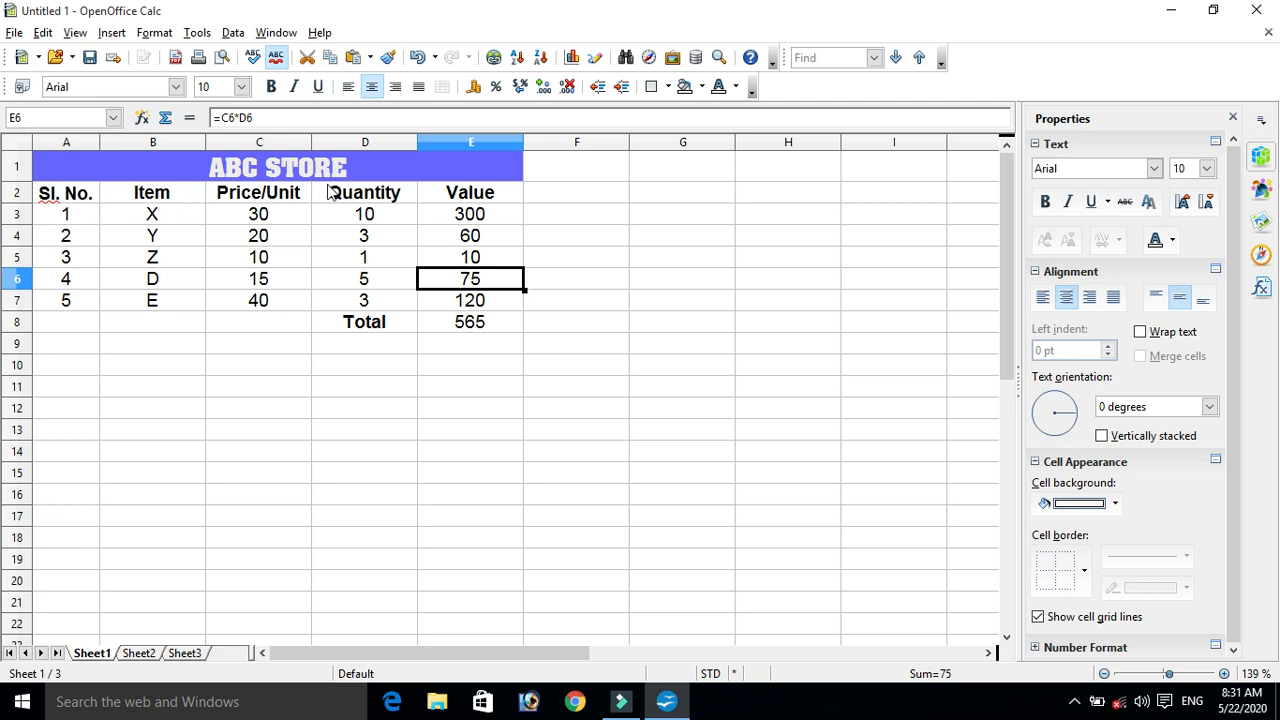
left_click(445, 307)
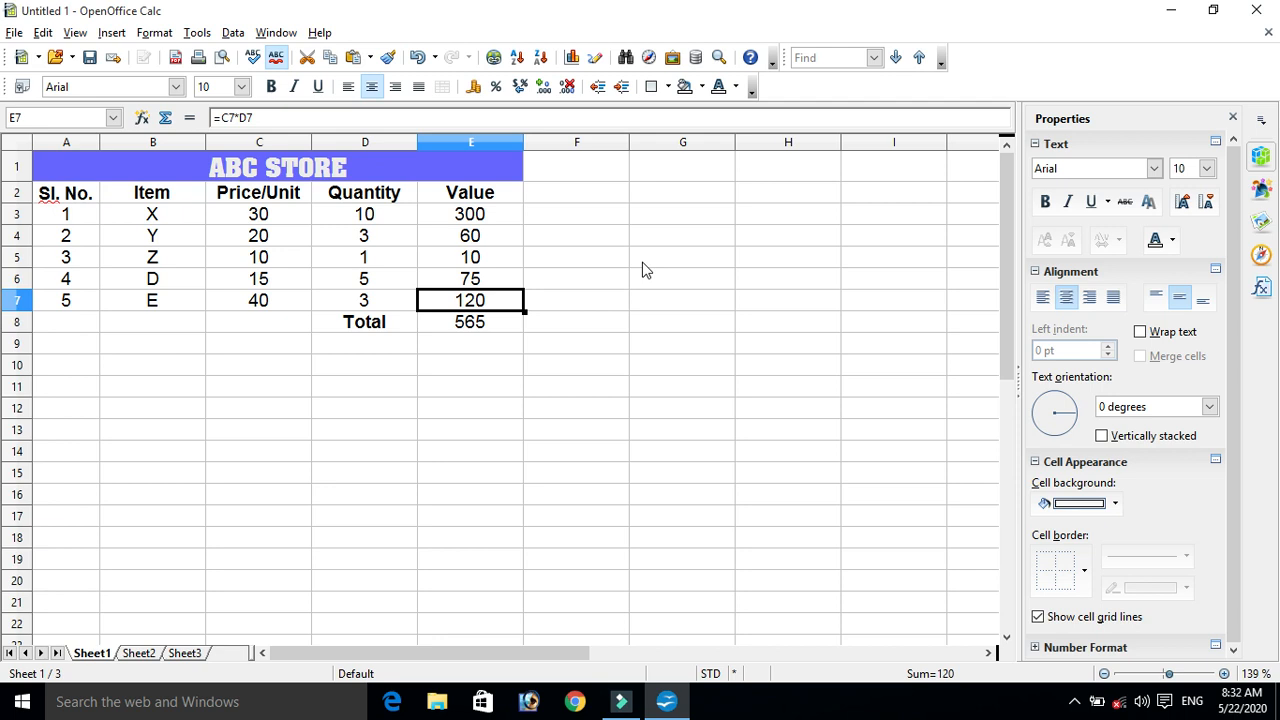
Enter the heading absolute in cell F2, beside the Value heading.
left_click(582, 188)
type("absolut")
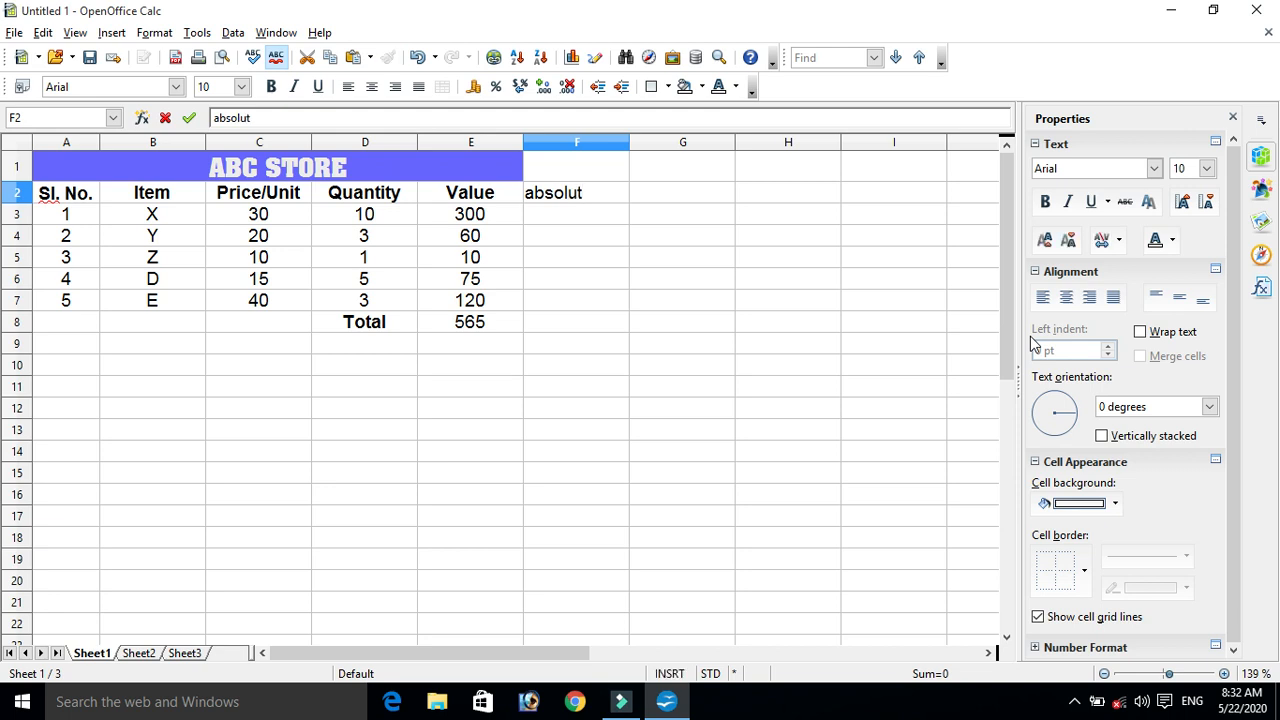
type("e")
key("Return")
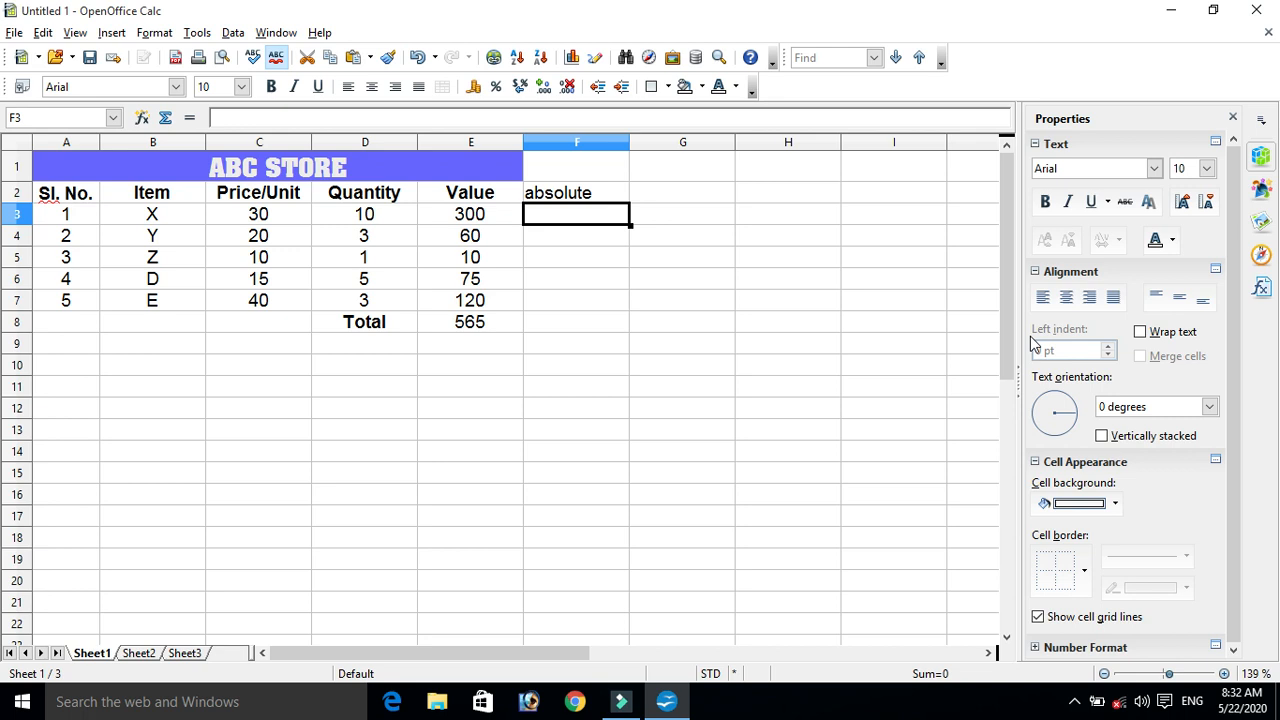
Enter the formula =C3*D3 in cell F3 below the absolute heading.
type("=")
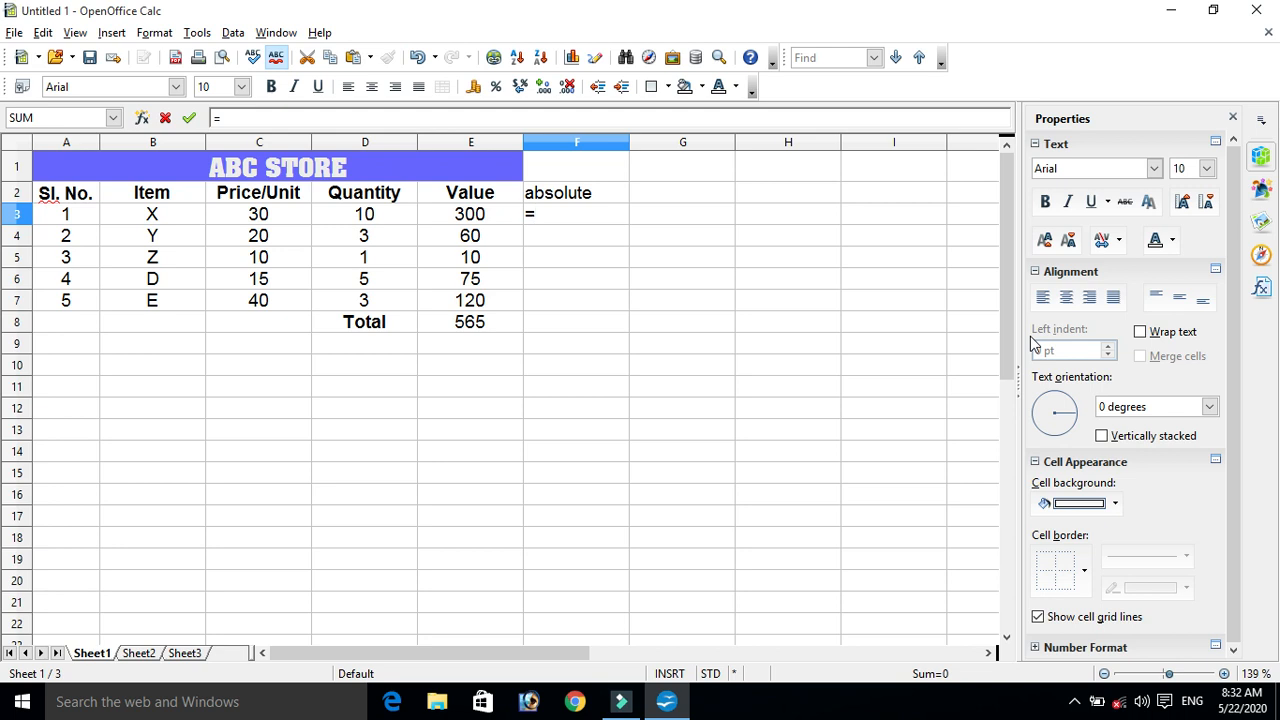
left_click(288, 215)
type("+")
key("BackSpace")
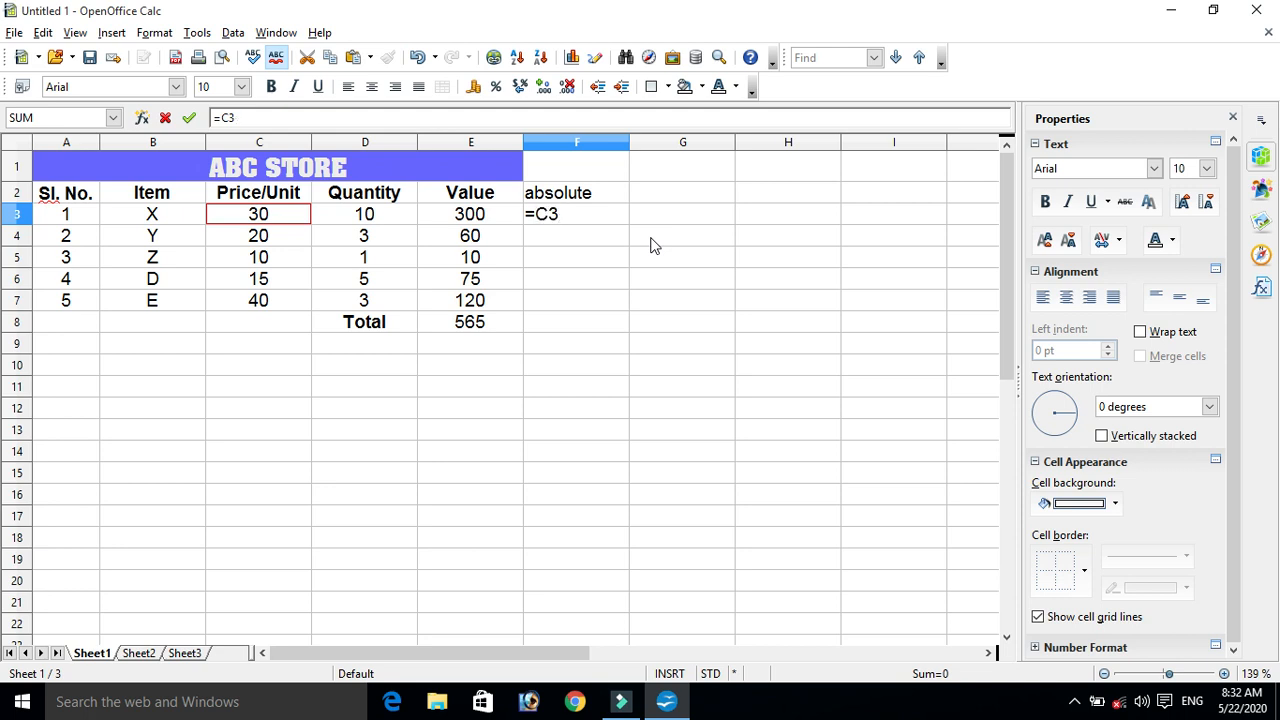
type("*d3")
key("Return")
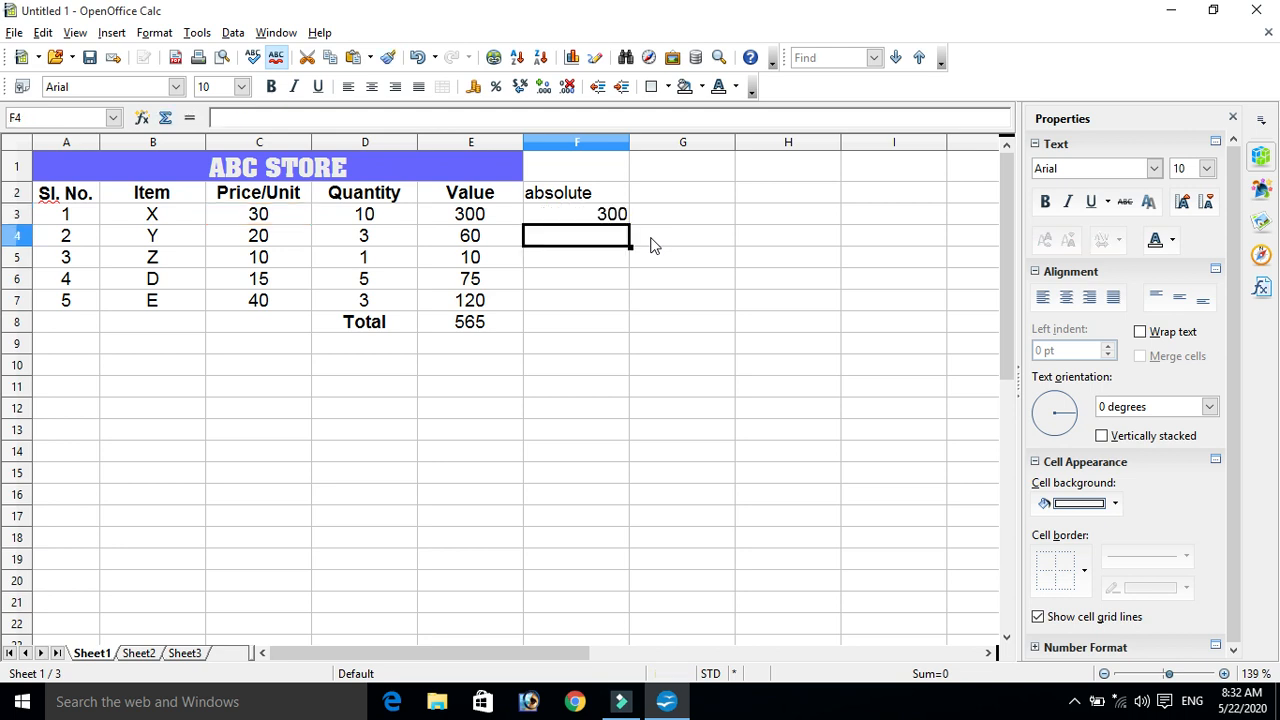
Change the formula in cell F3 to use absolute references: =$C$3*$D$3.
key("Up")
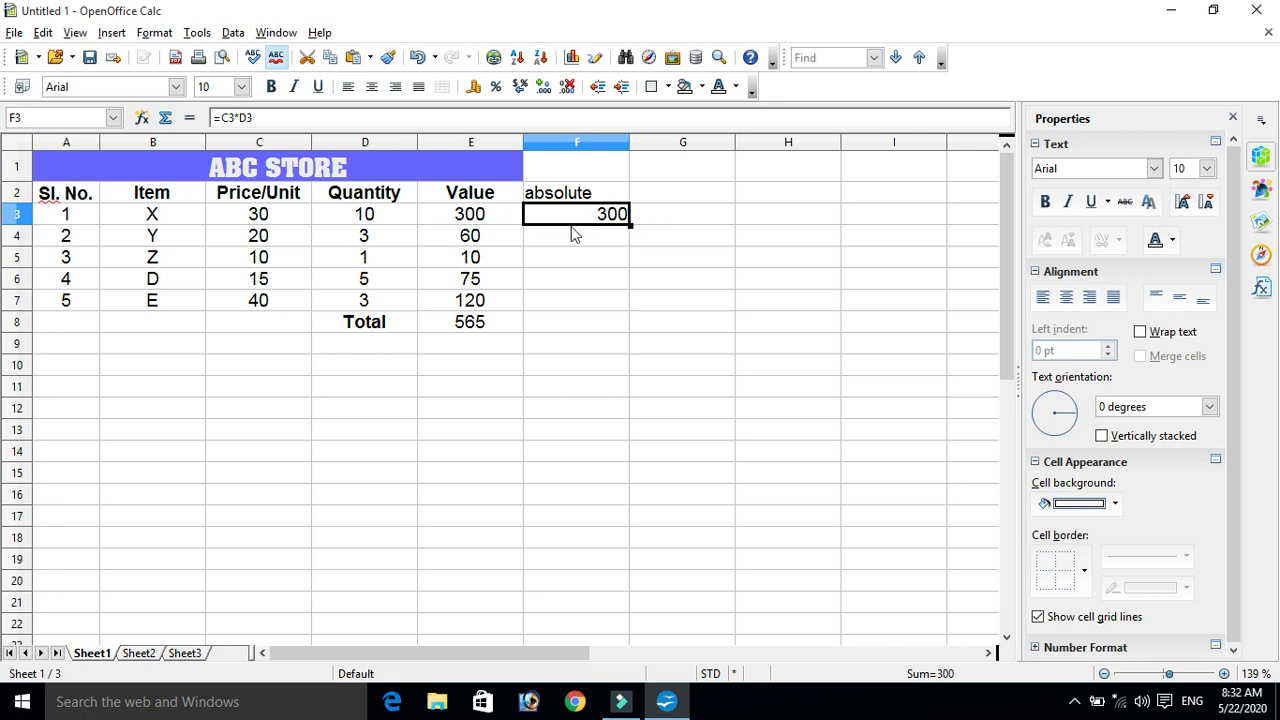
left_click(224, 117)
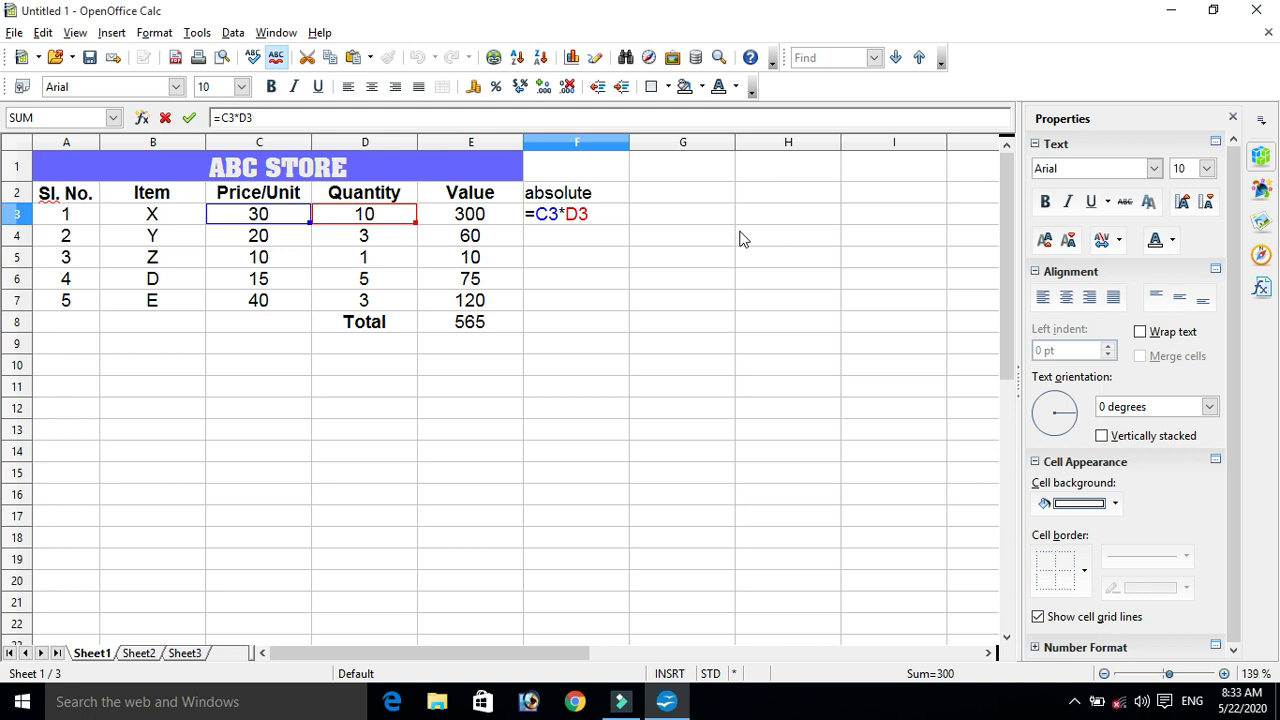
type("$")
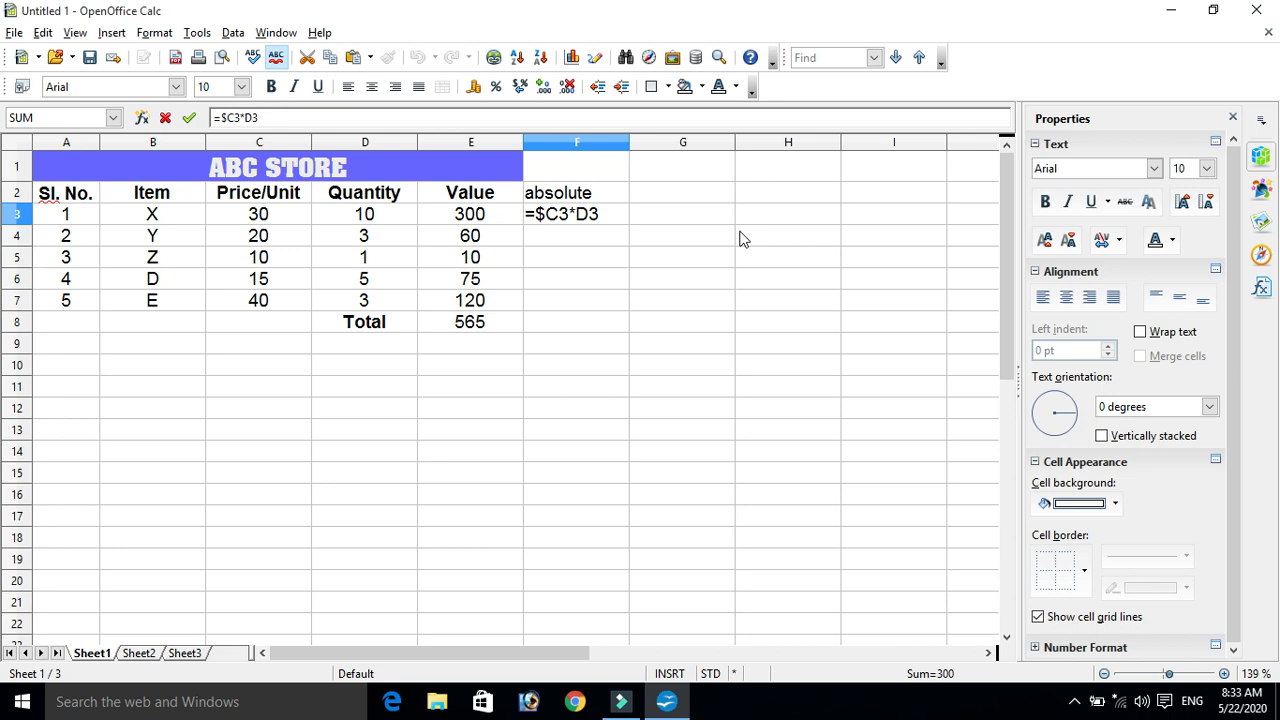
type("$")
key("Right")
key("Right")
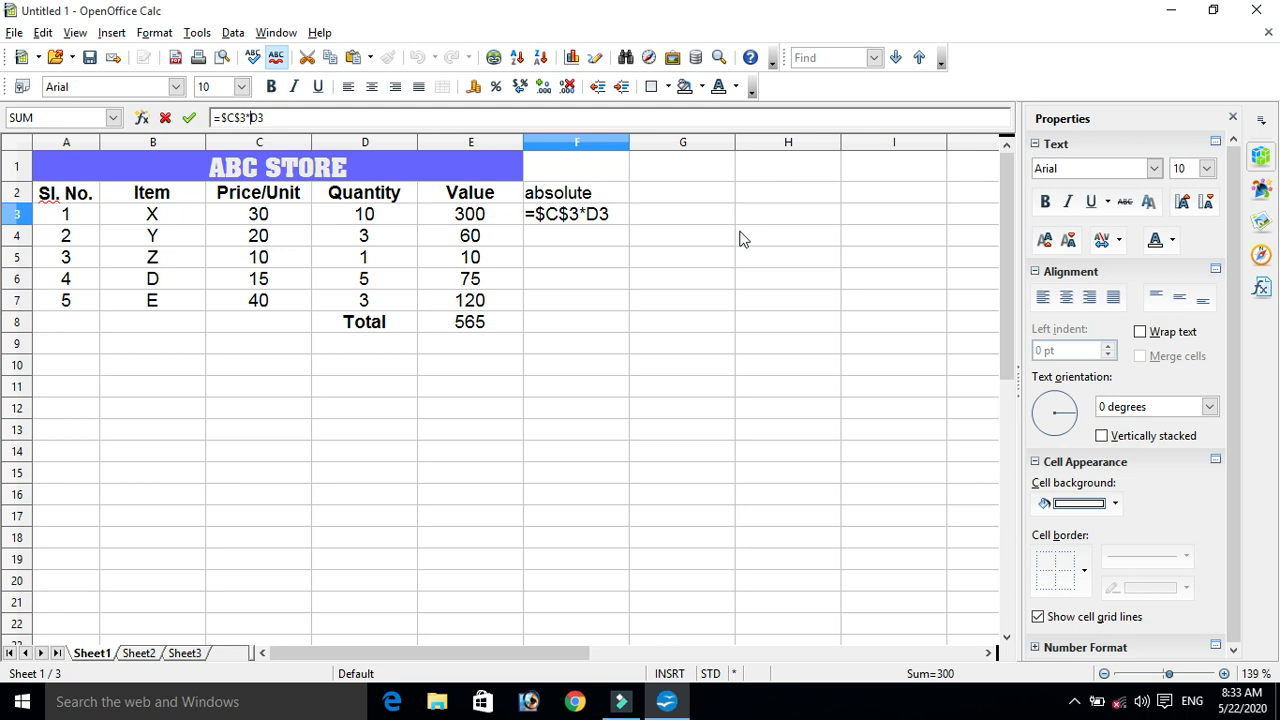
type("$")
key("Right")
type("$")
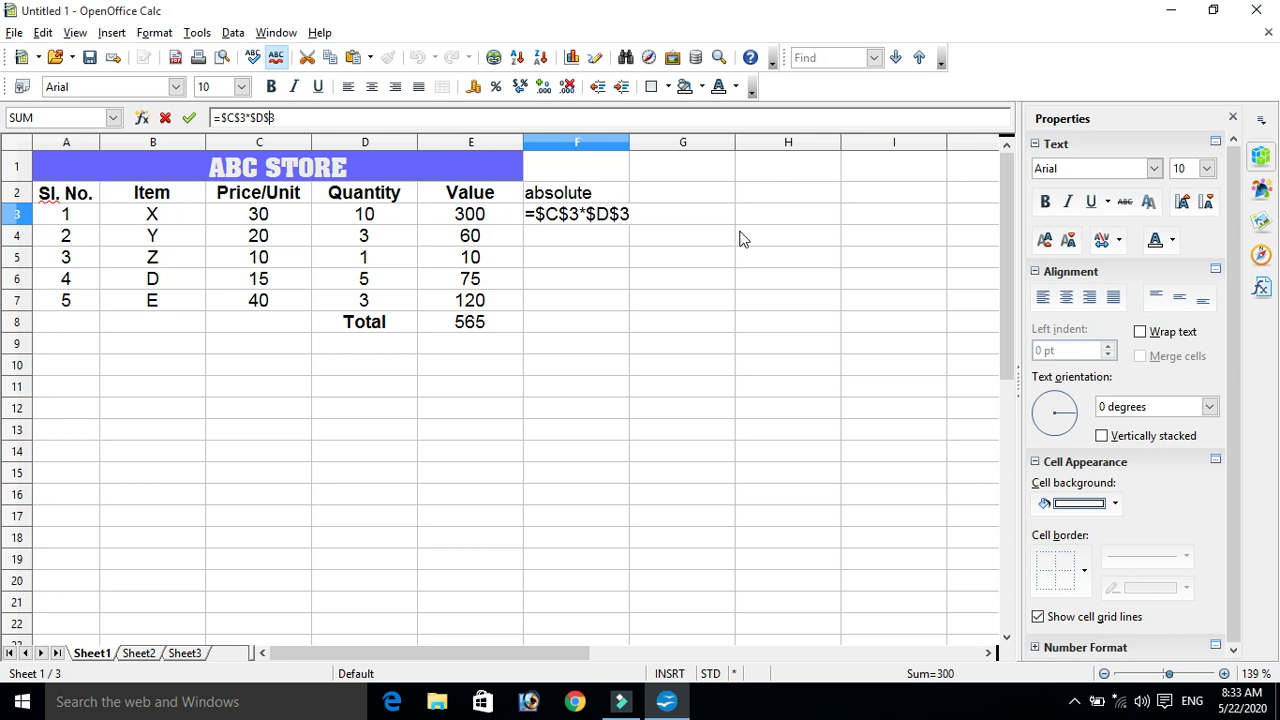
key("Return")
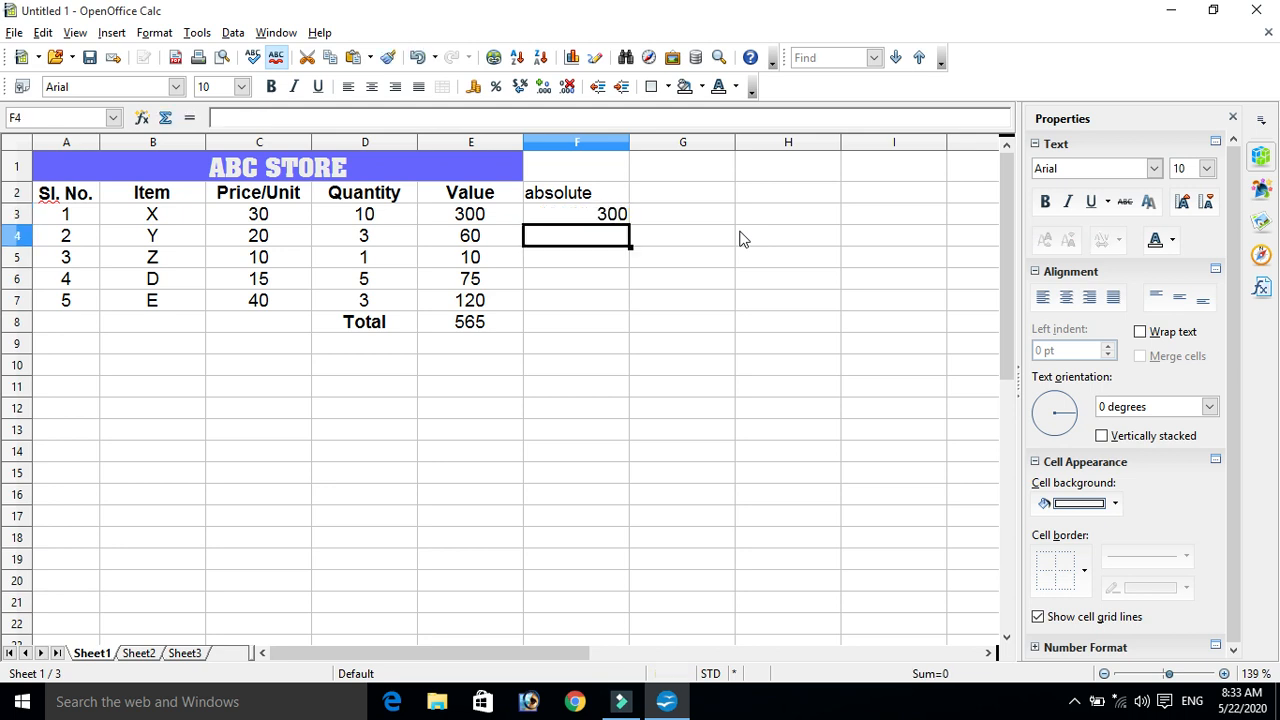
Copy the absolute-reference formula from cell F3 into cell F4.
key("Up")
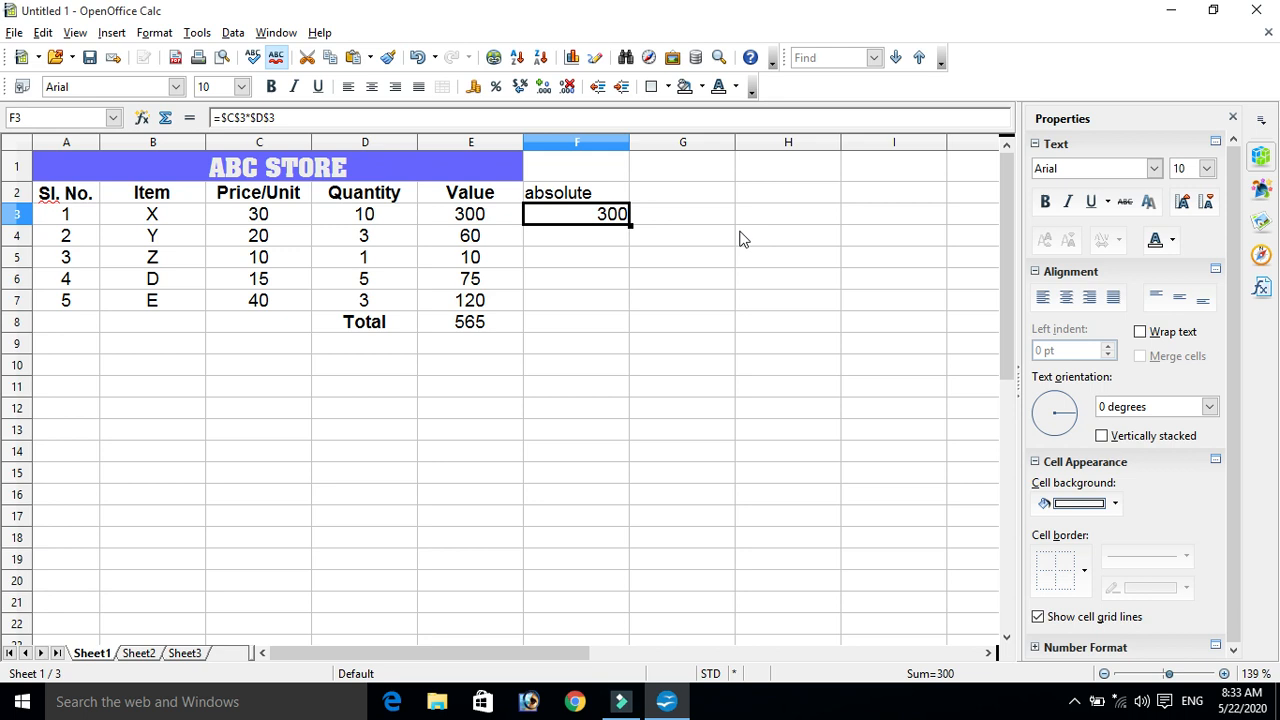
right_click(611, 214)
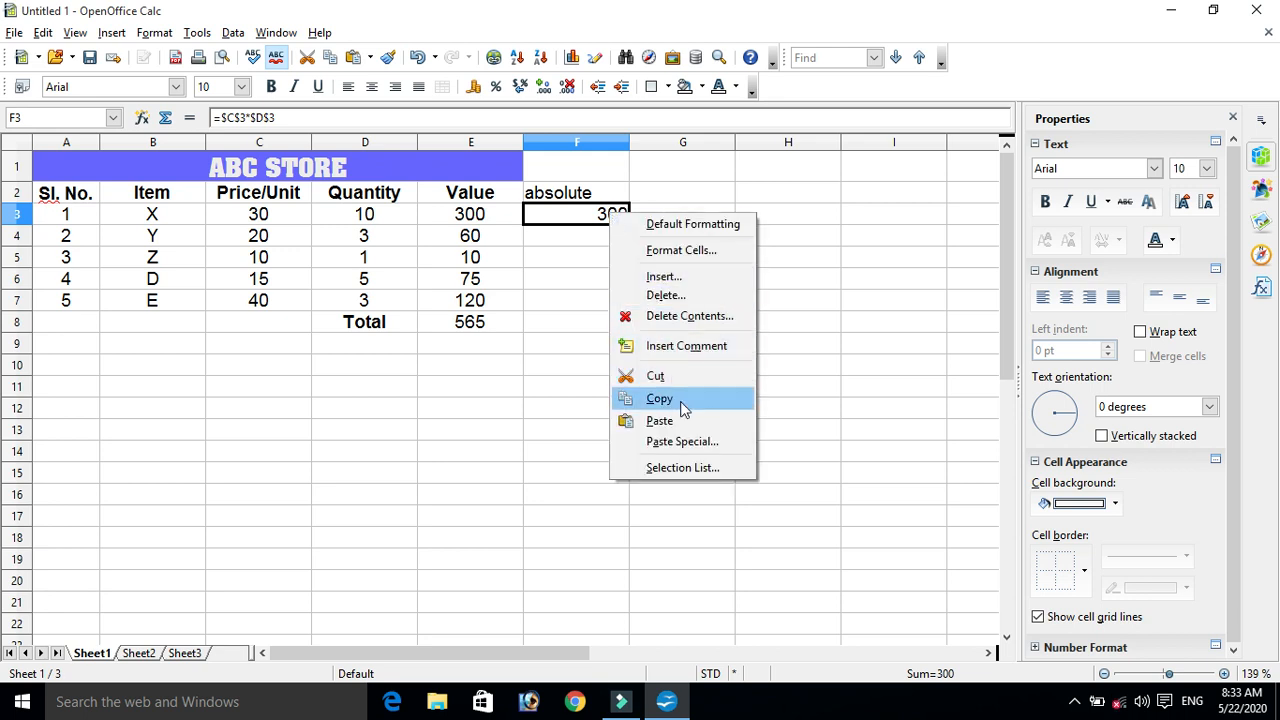
left_click(681, 405)
left_click(590, 248)
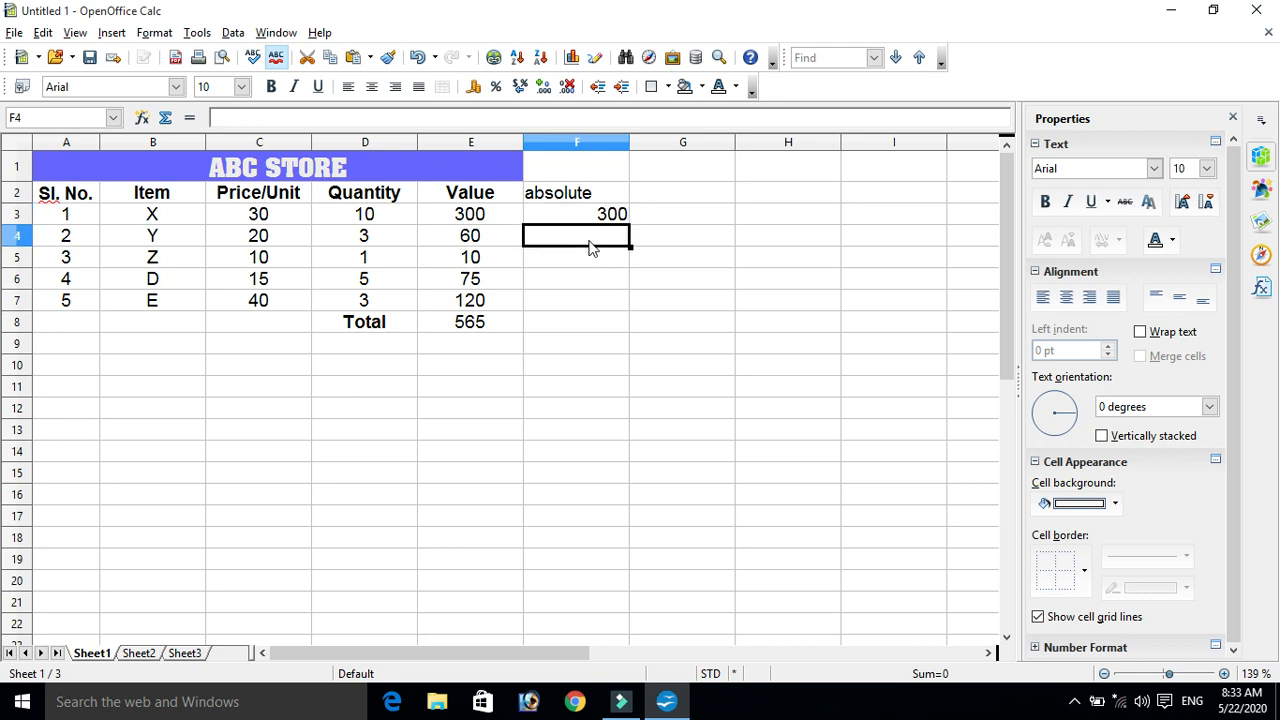
key("ctrl+v")
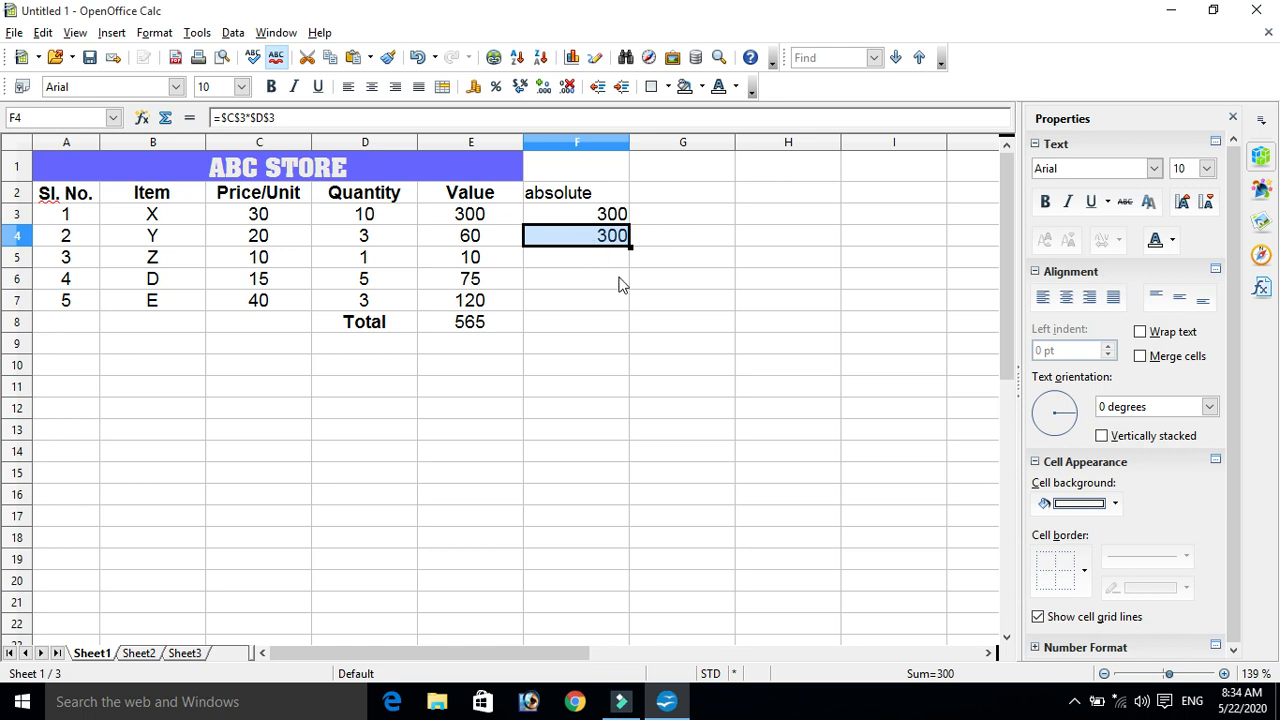
Fill the absolute-reference formula from cell F4 down through F7, and undo both the fill and the copy in F4.
left_click(617, 282)
left_click(601, 246)
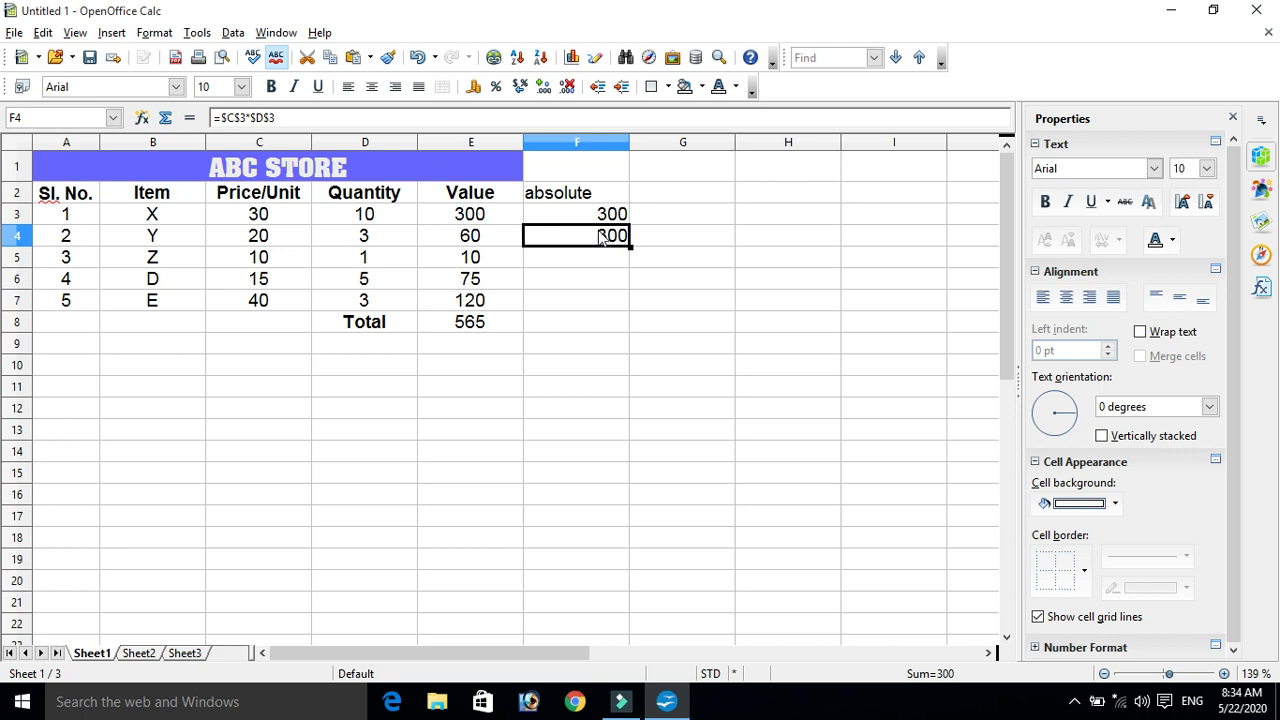
left_click(620, 216)
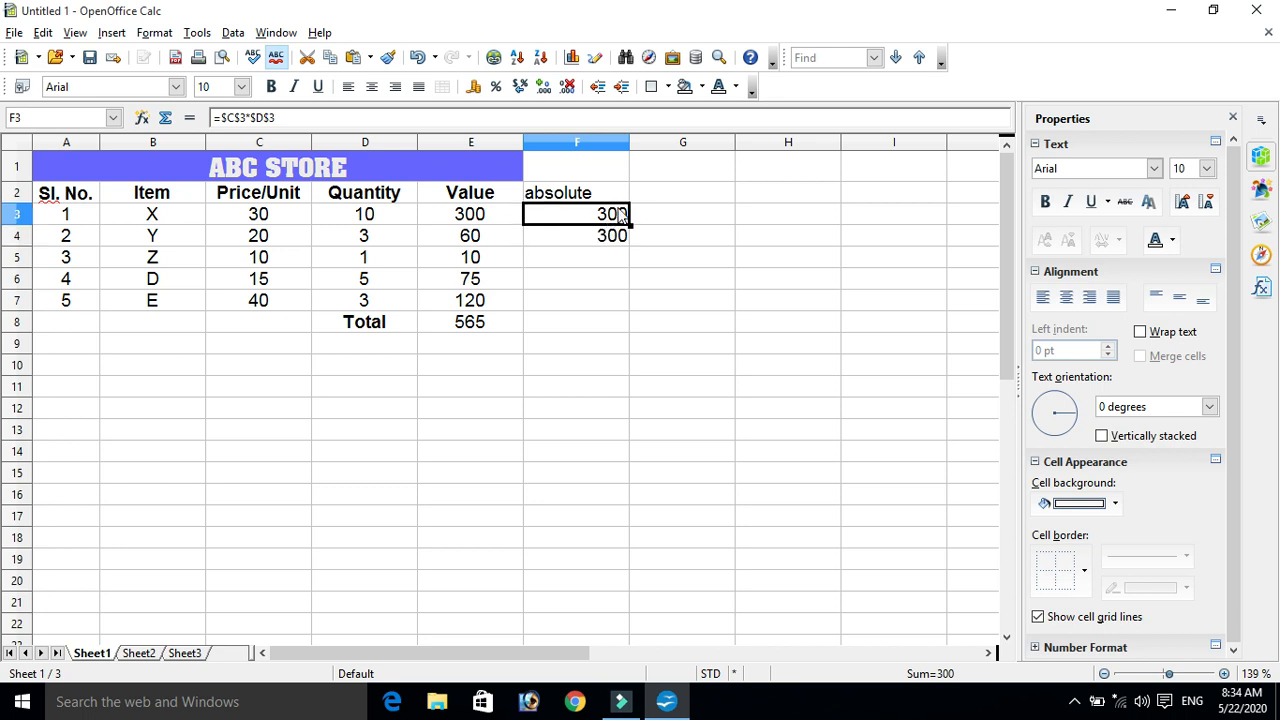
left_click(587, 245)
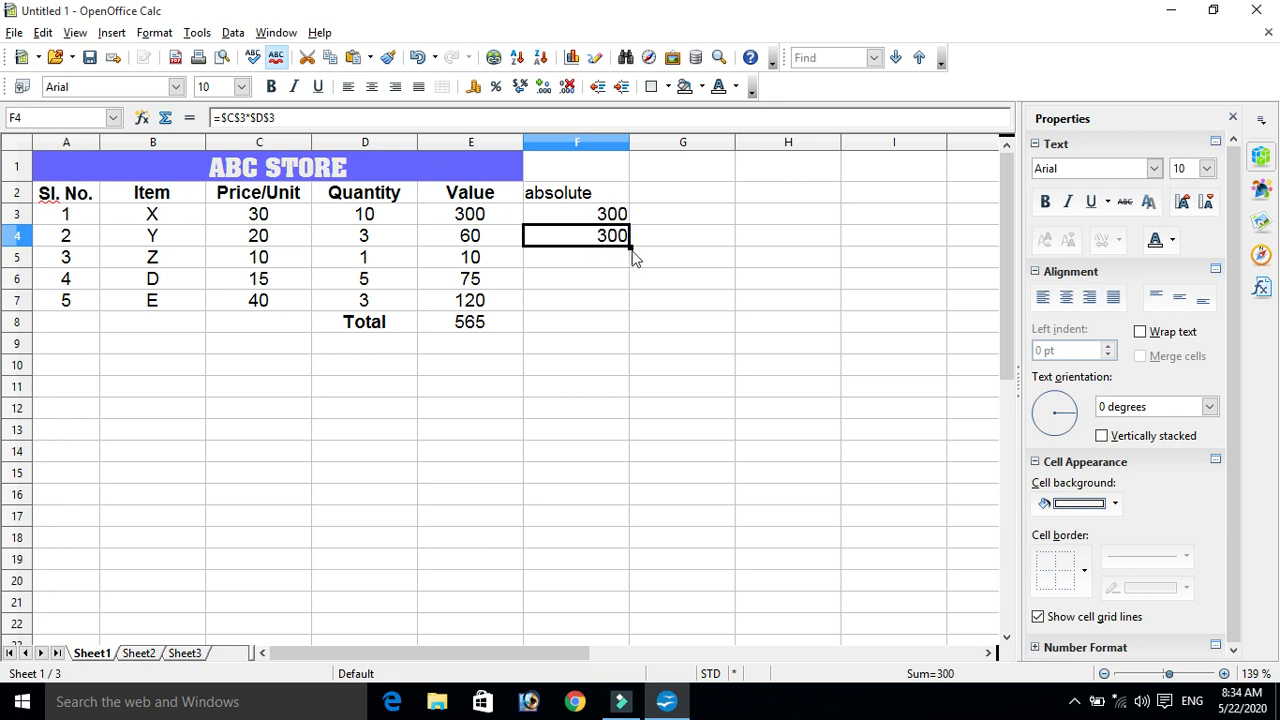
left_click_drag(630, 247, 626, 320)
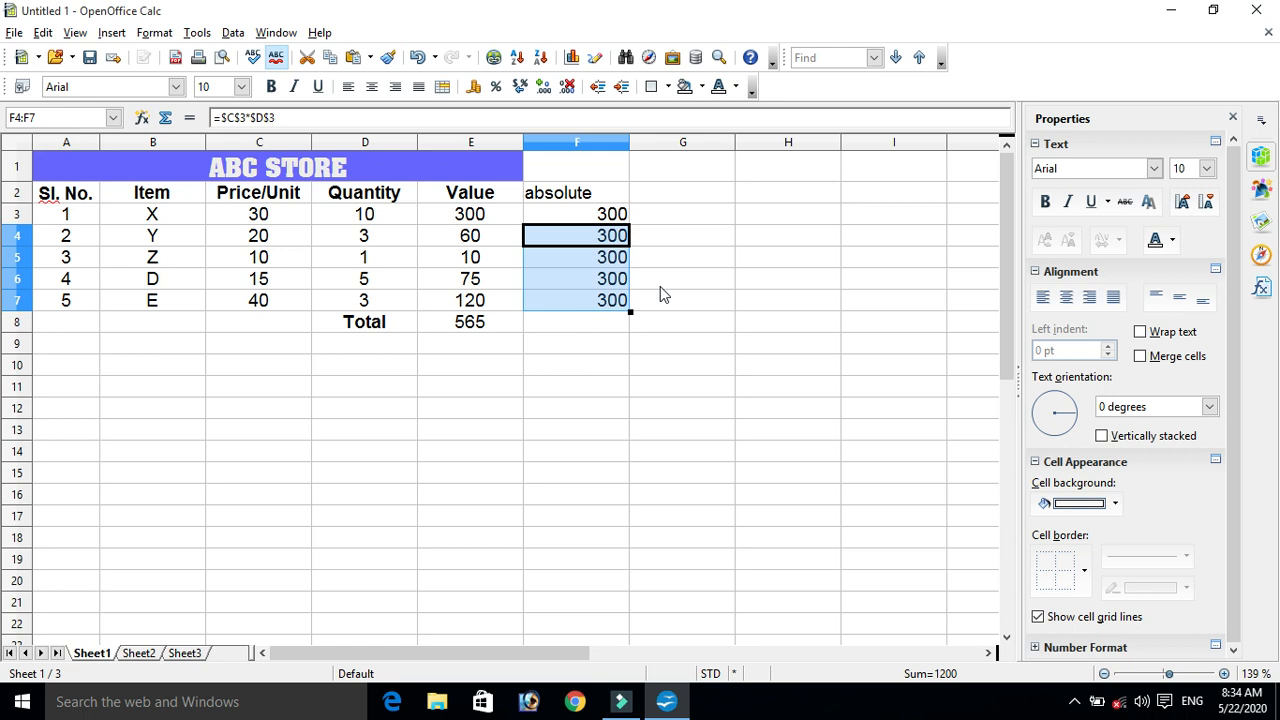
key("ctrl+z")
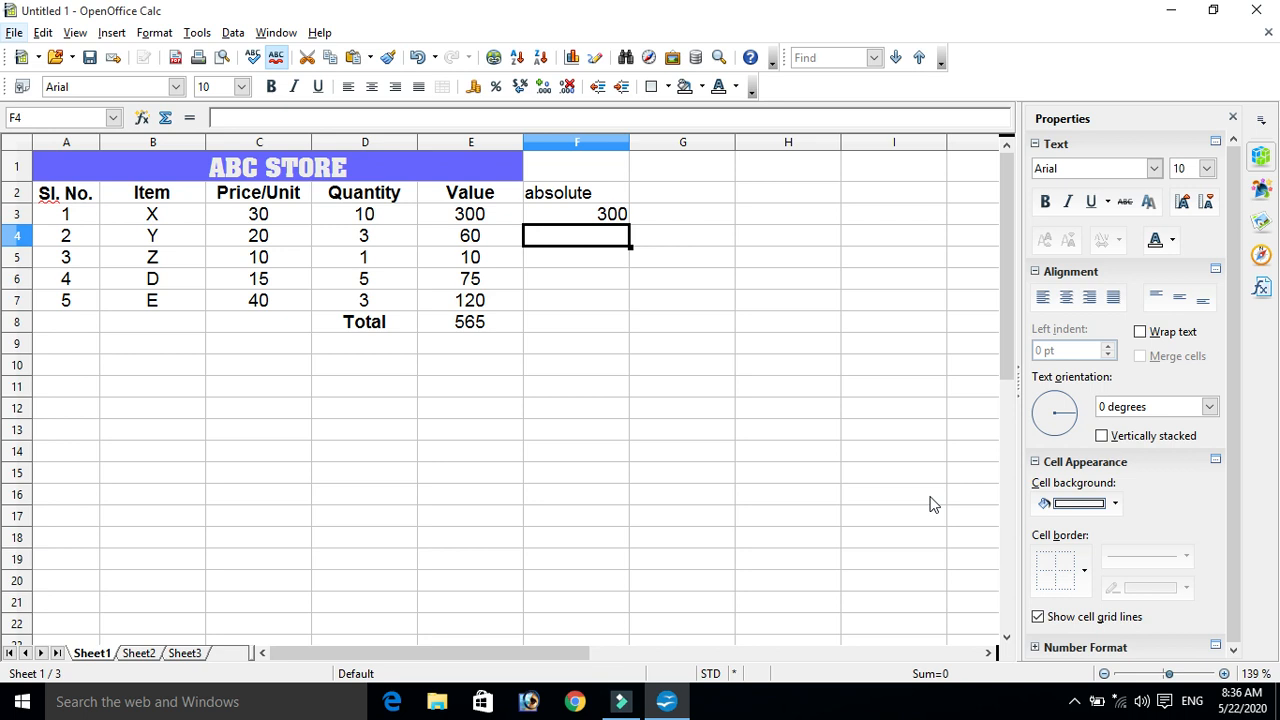
Enter the heading Mixed in cell G2, beside the absolute heading.
left_click(680, 198)
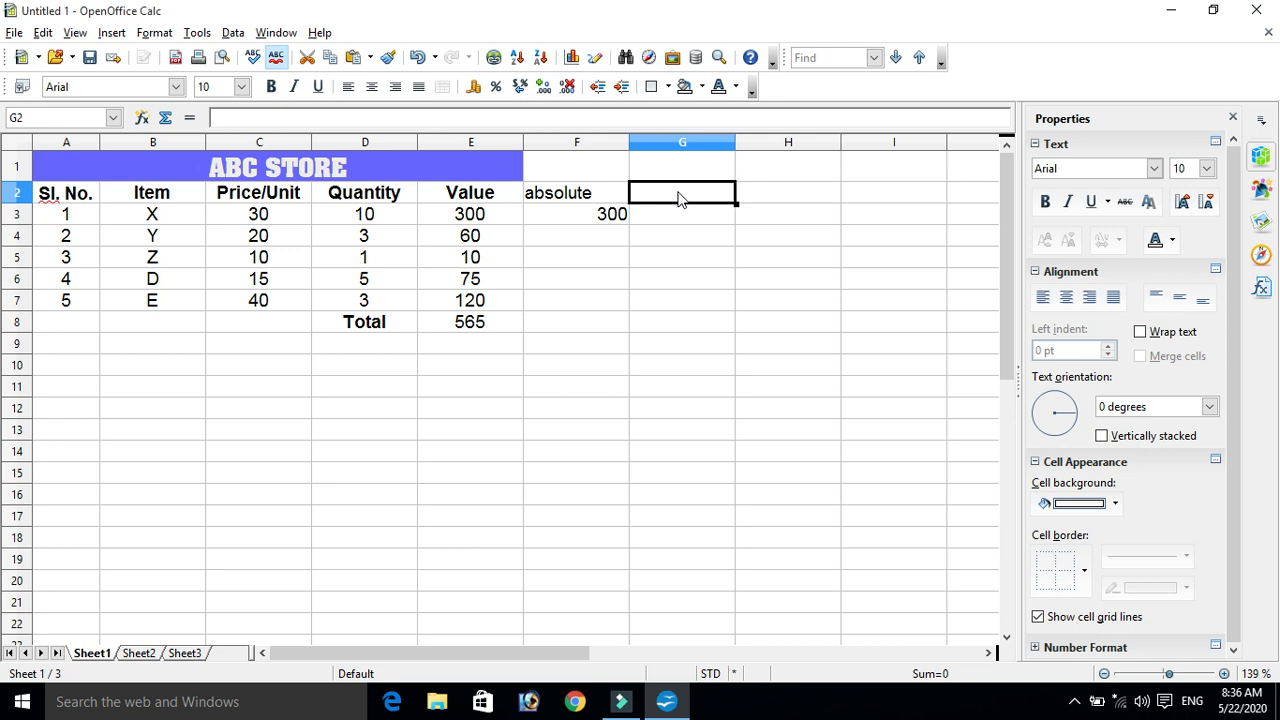
type("Mixed")
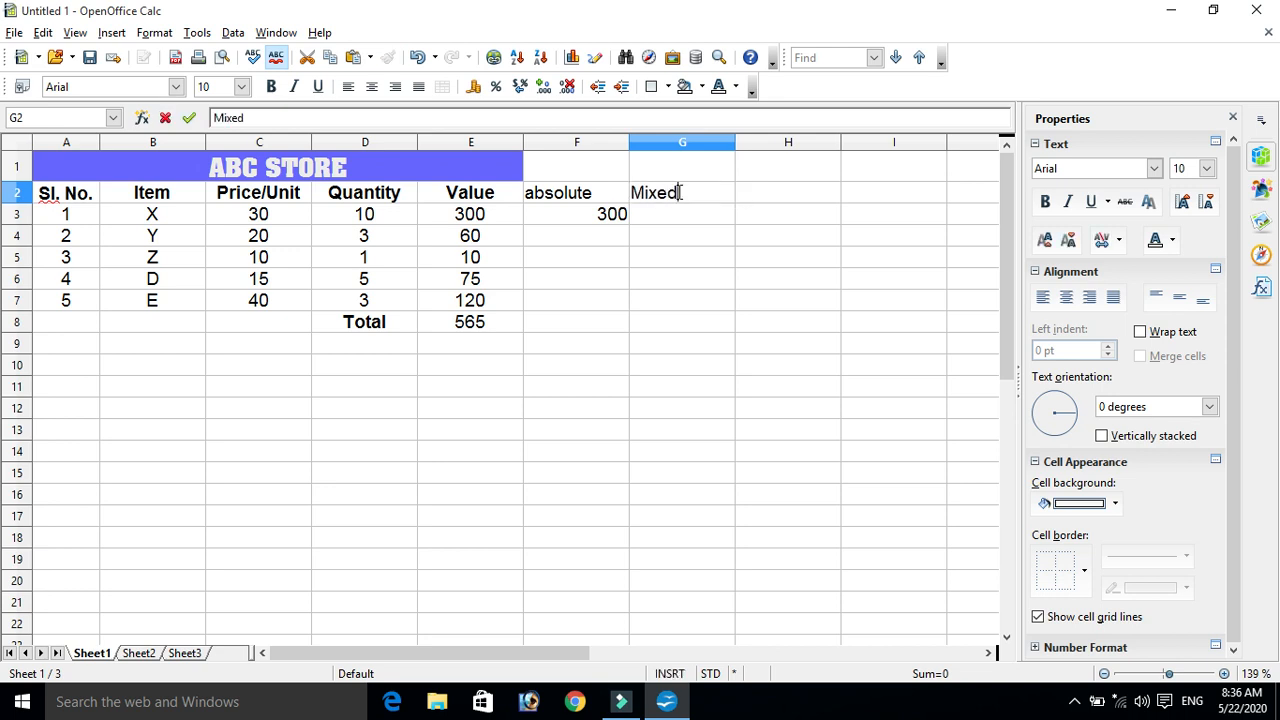
key("Return")
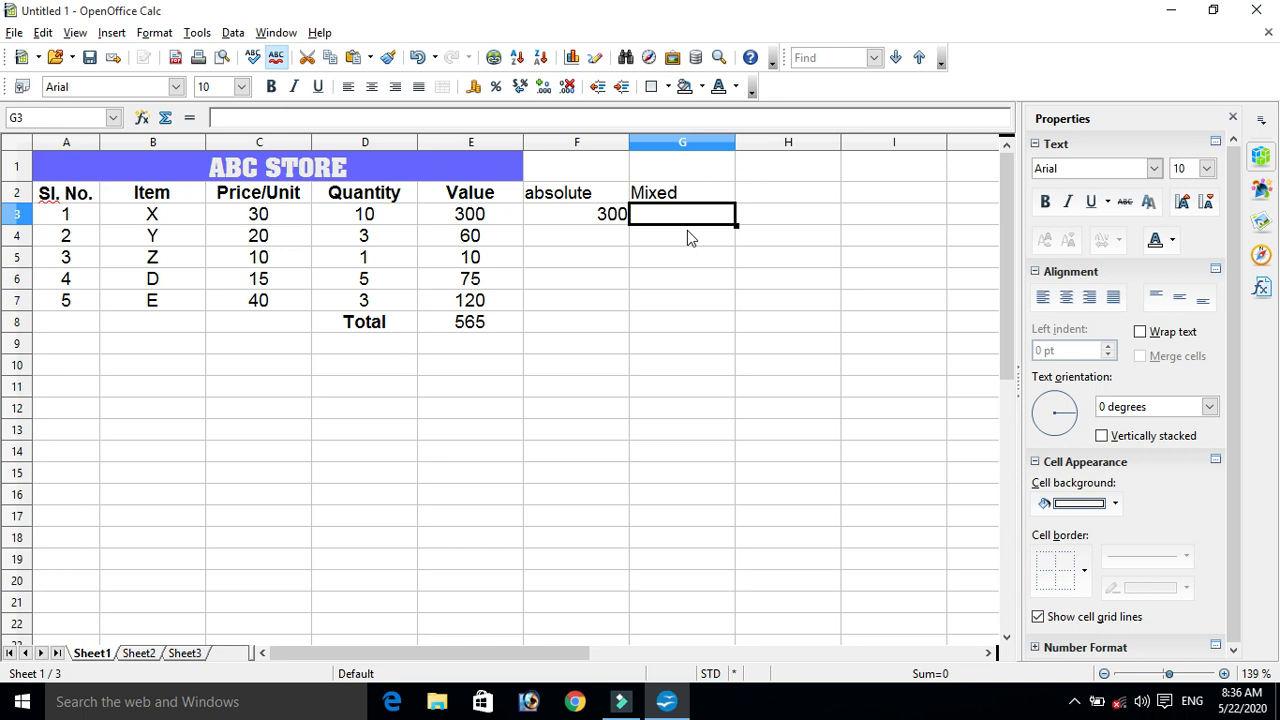
Enter the formula =C3*D3 in cell G3 below the Mixed heading.
type("=")
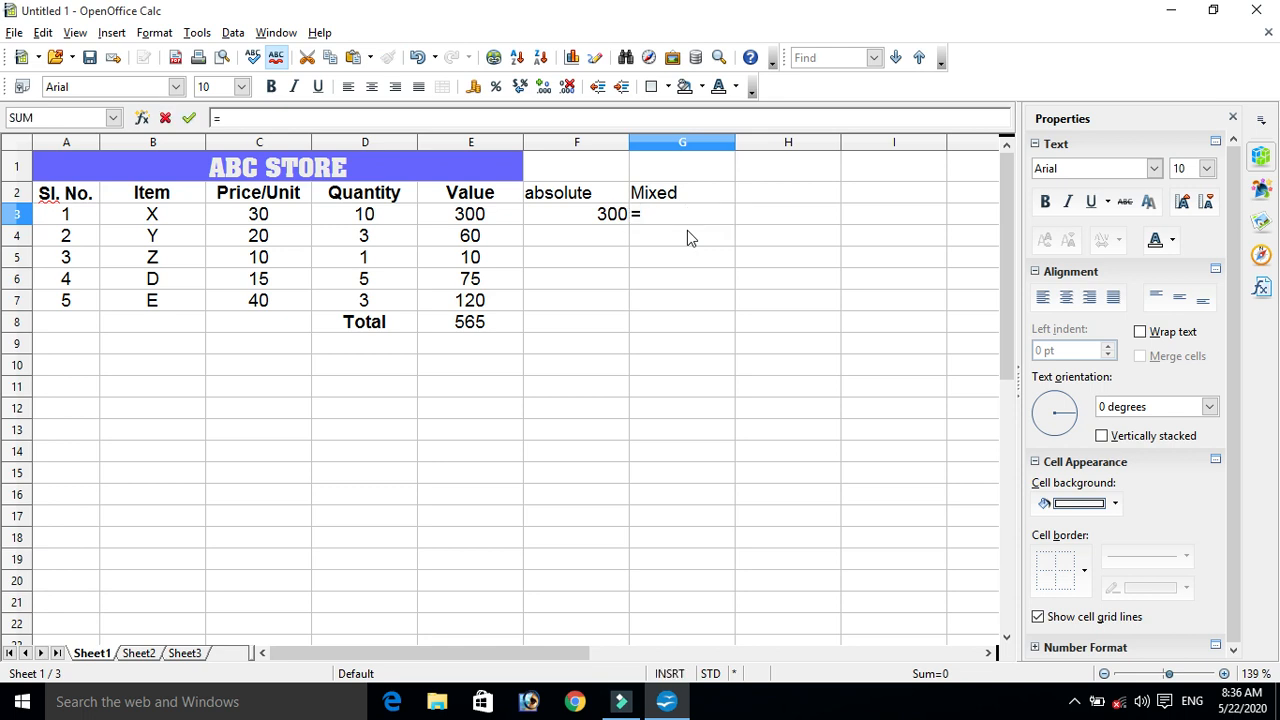
left_click(274, 214)
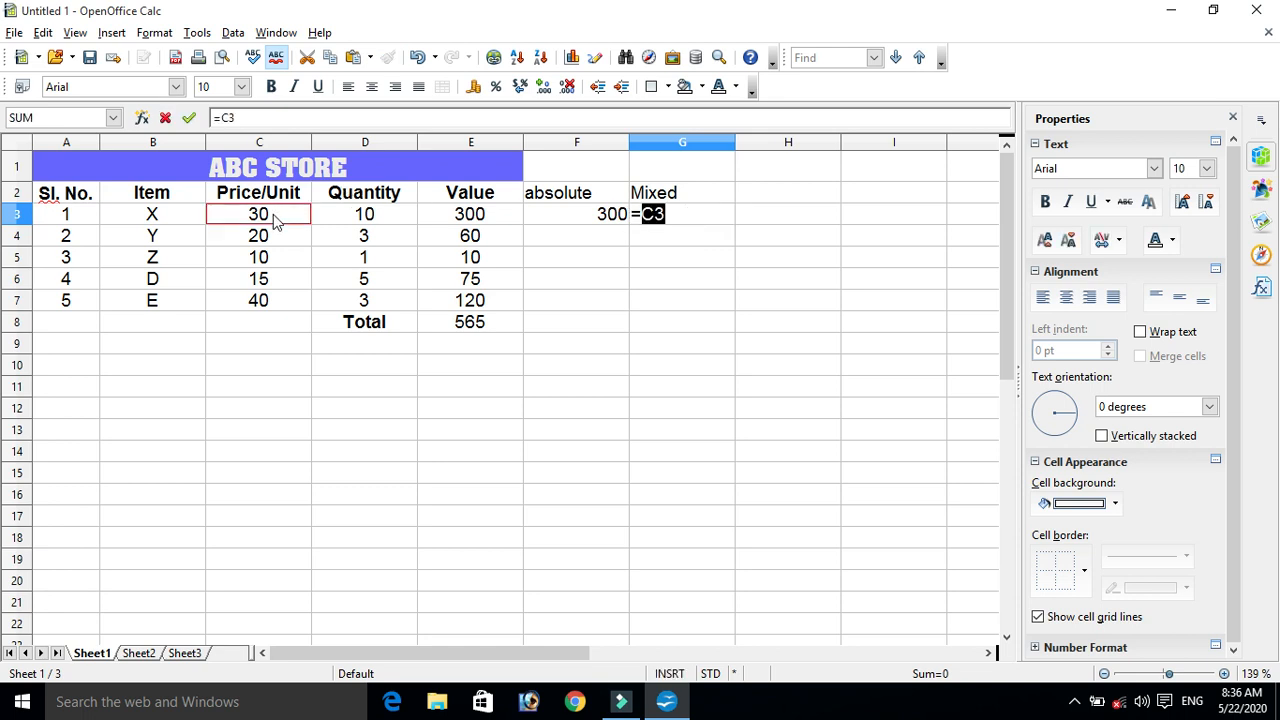
type("*")
left_click(360, 220)
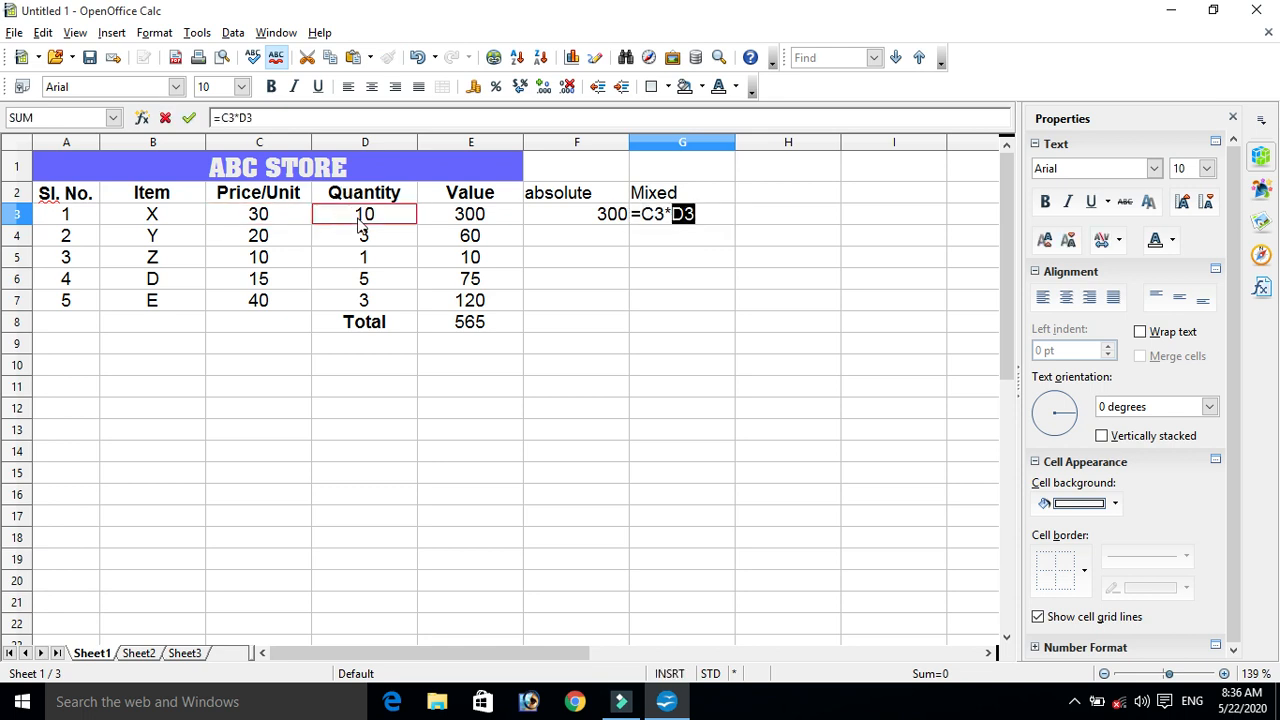
key("Return")
key("Up")
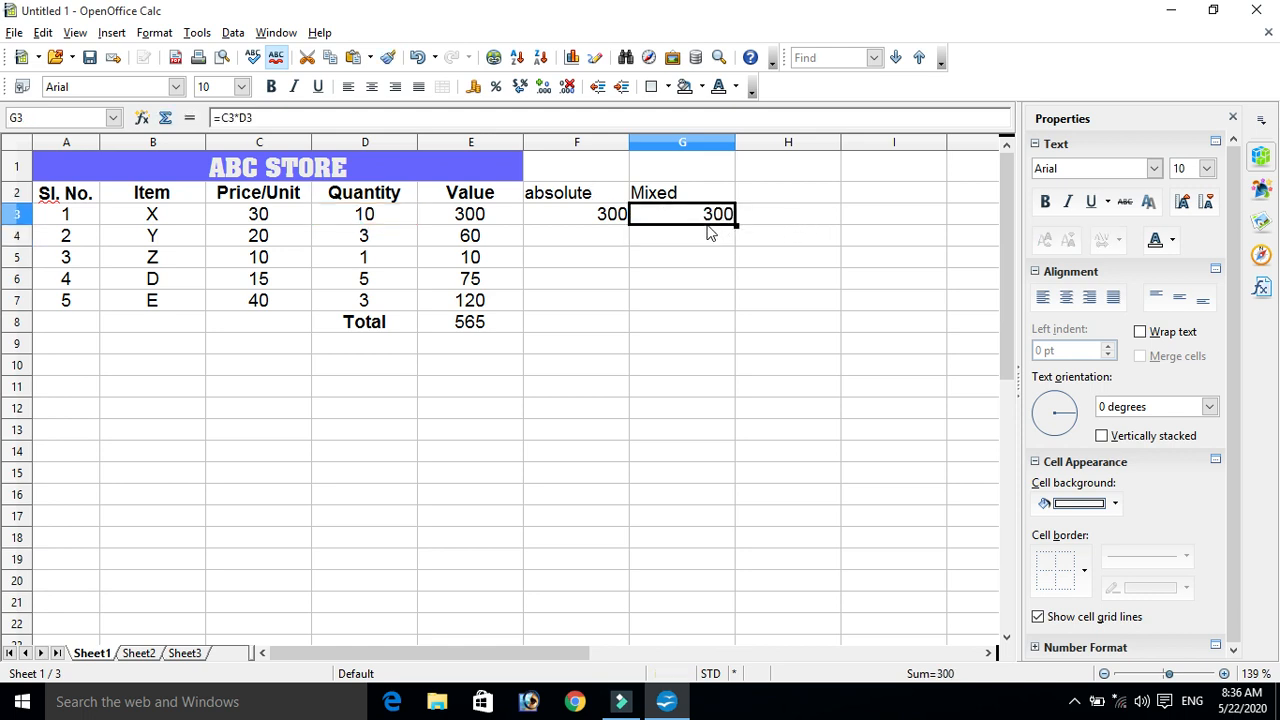
Change the formula in cell G3 to use mixed references: =$C$3*$D3.
left_click(232, 118)
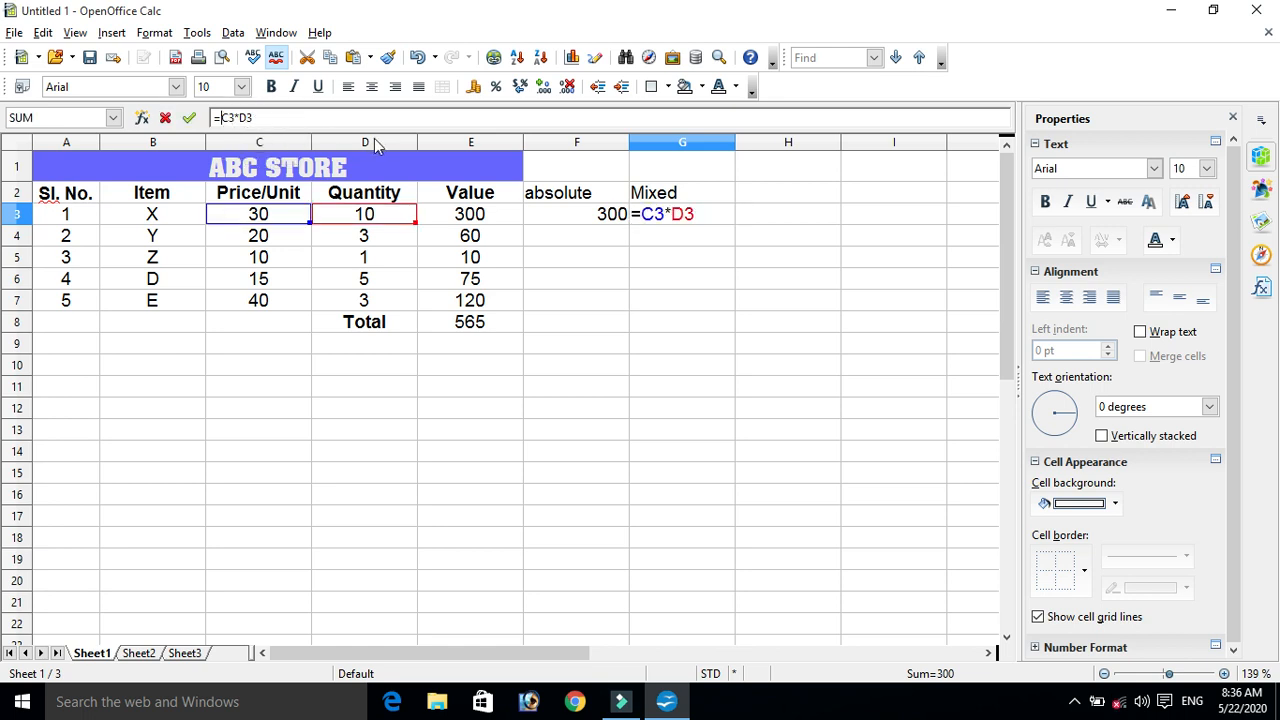
type("$")
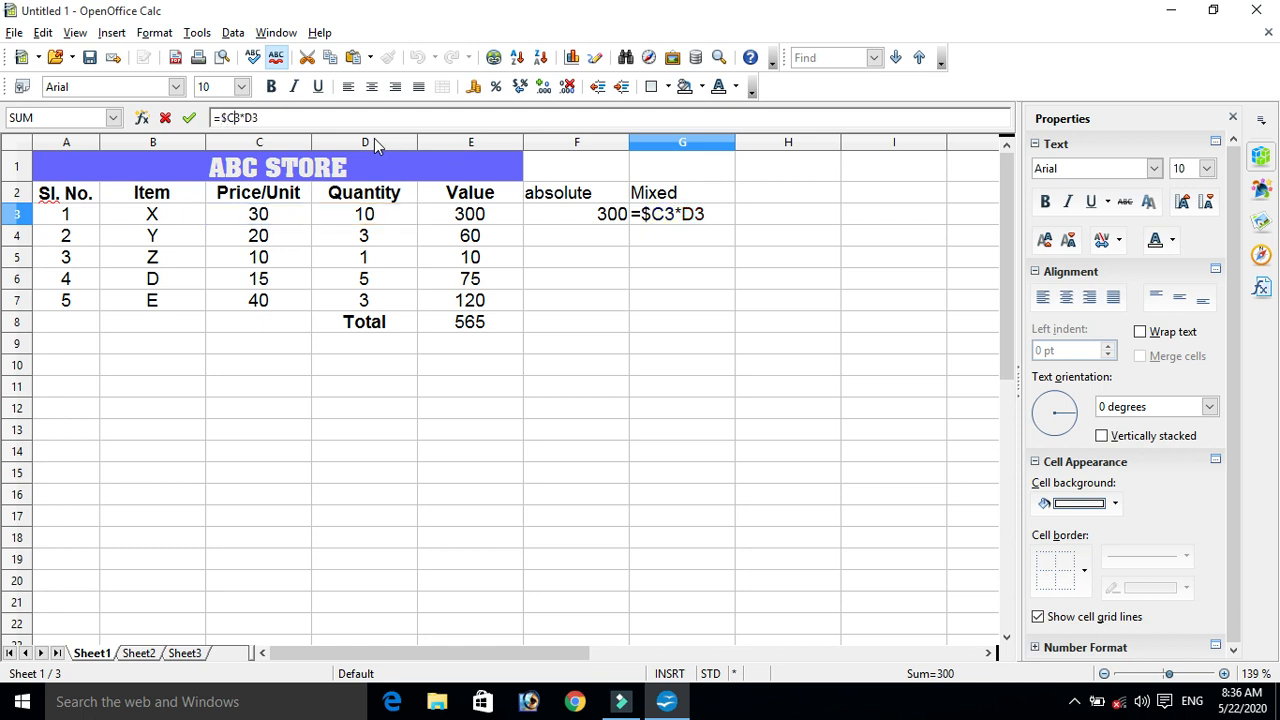
key("Right")
type("$")
key("Right")
key("Right")
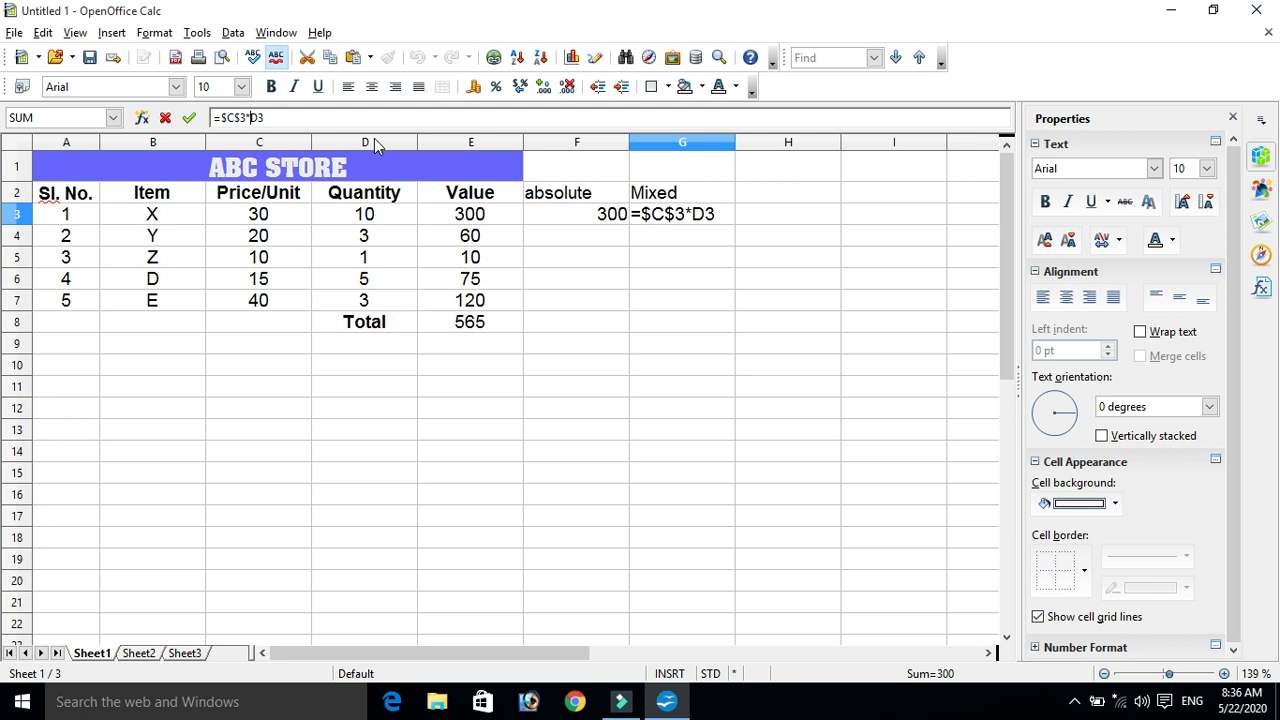
type("$")
left_click_drag(264, 118, 471, 122)
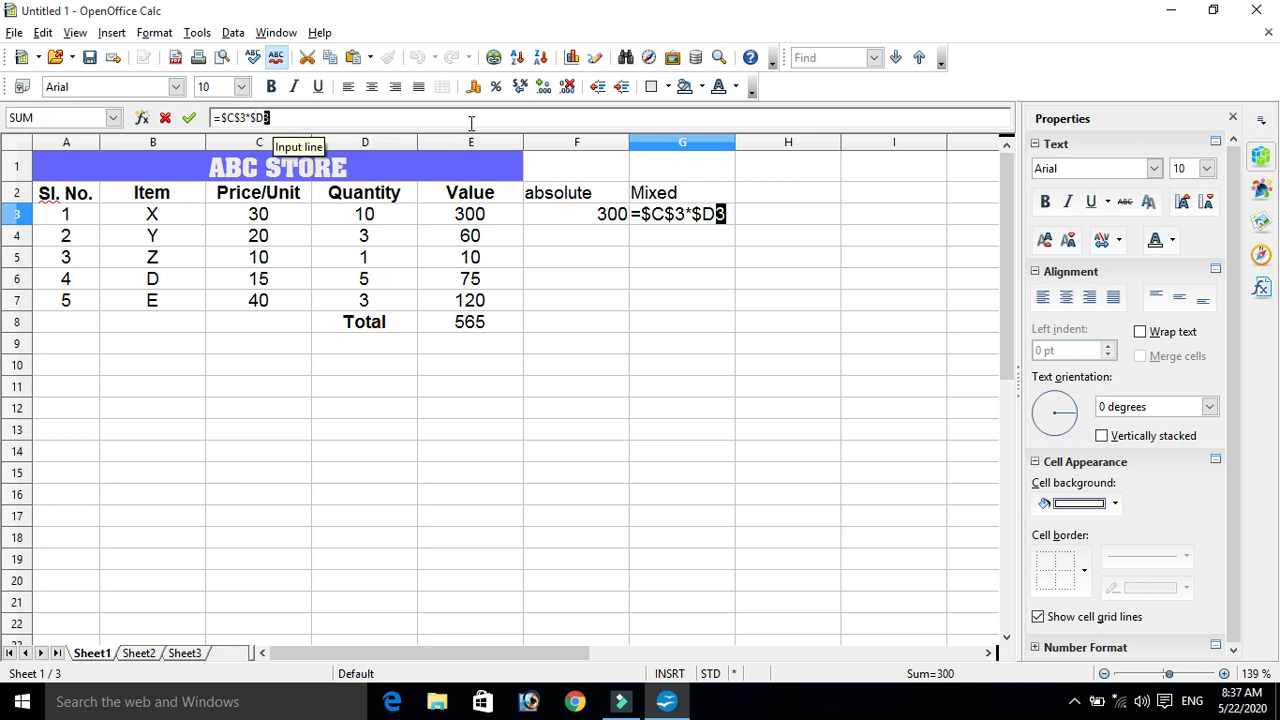
left_click(338, 122)
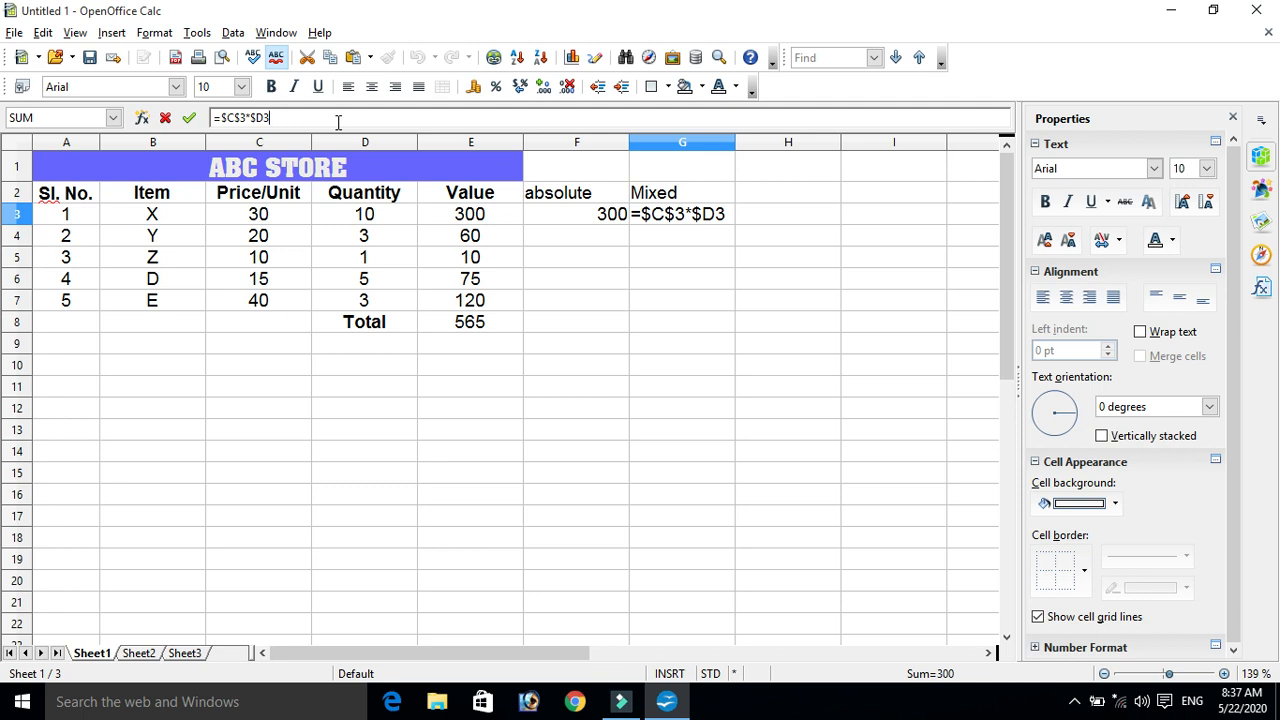
key("Return")
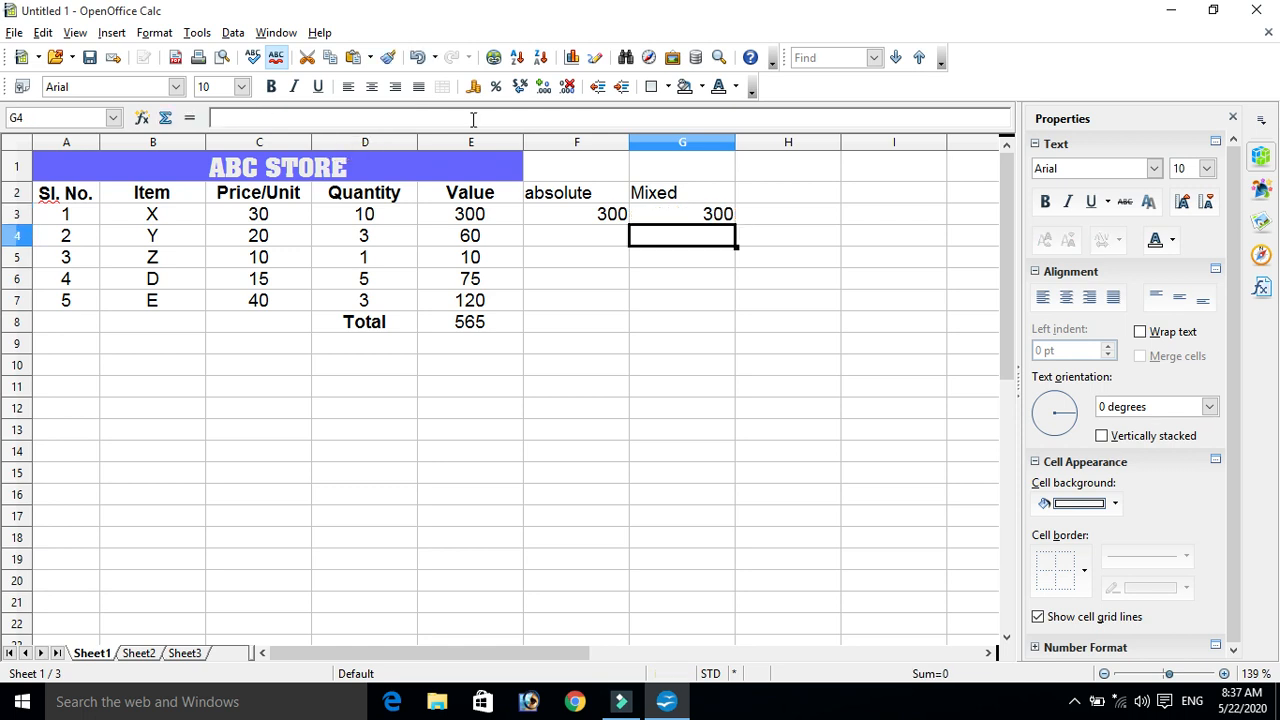
Copy the mixed-reference formula from cell G3 into cell G4.
left_click(728, 220)
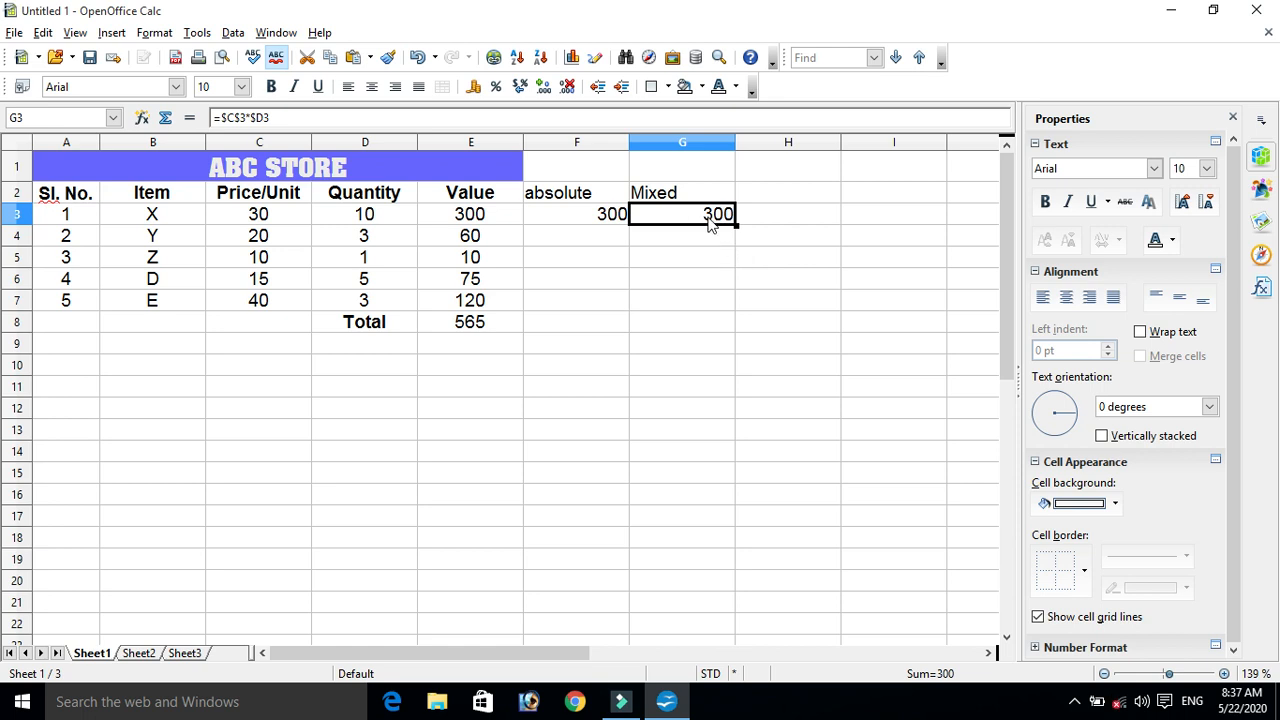
right_click(710, 224)
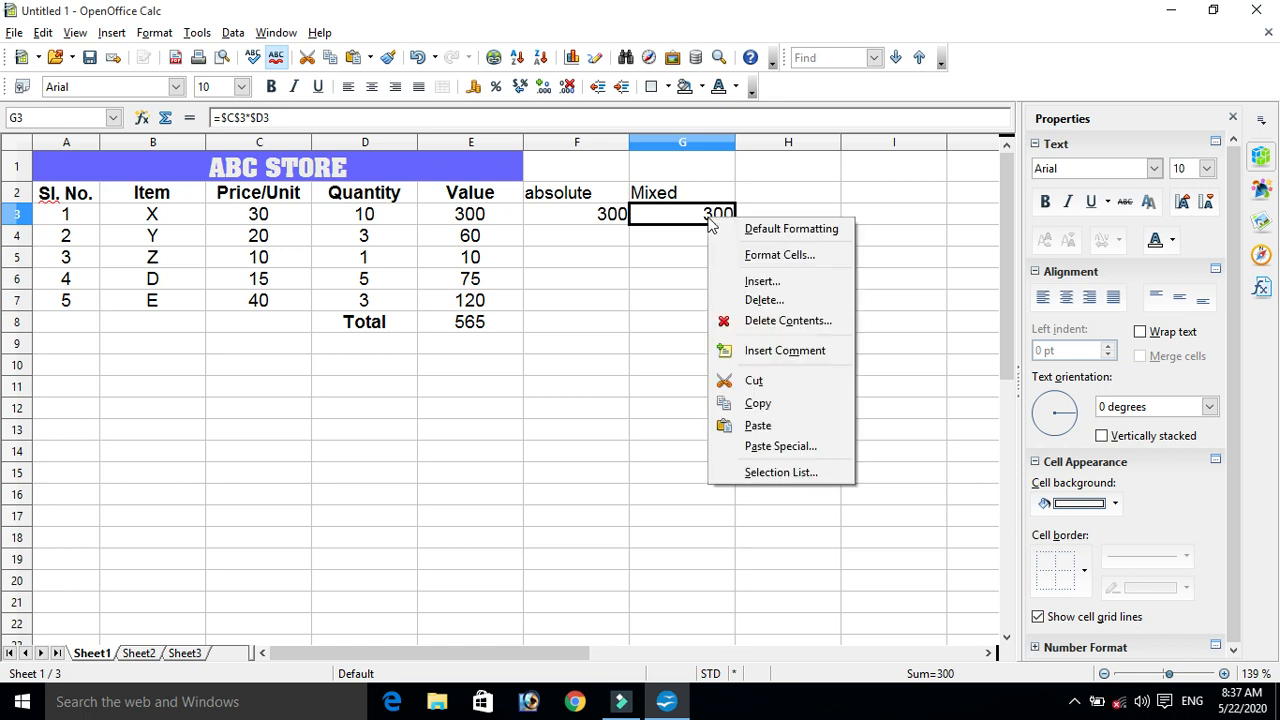
left_click(760, 404)
left_click(684, 240)
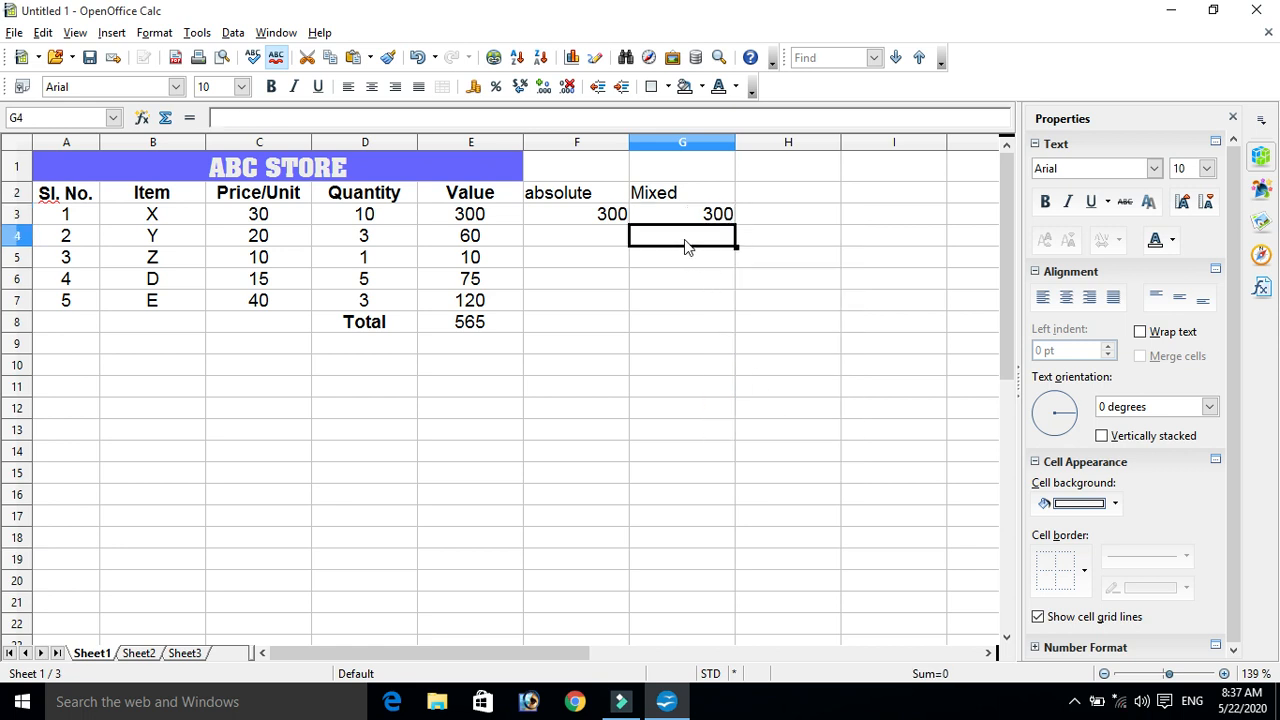
type("=$C$3*$D4")
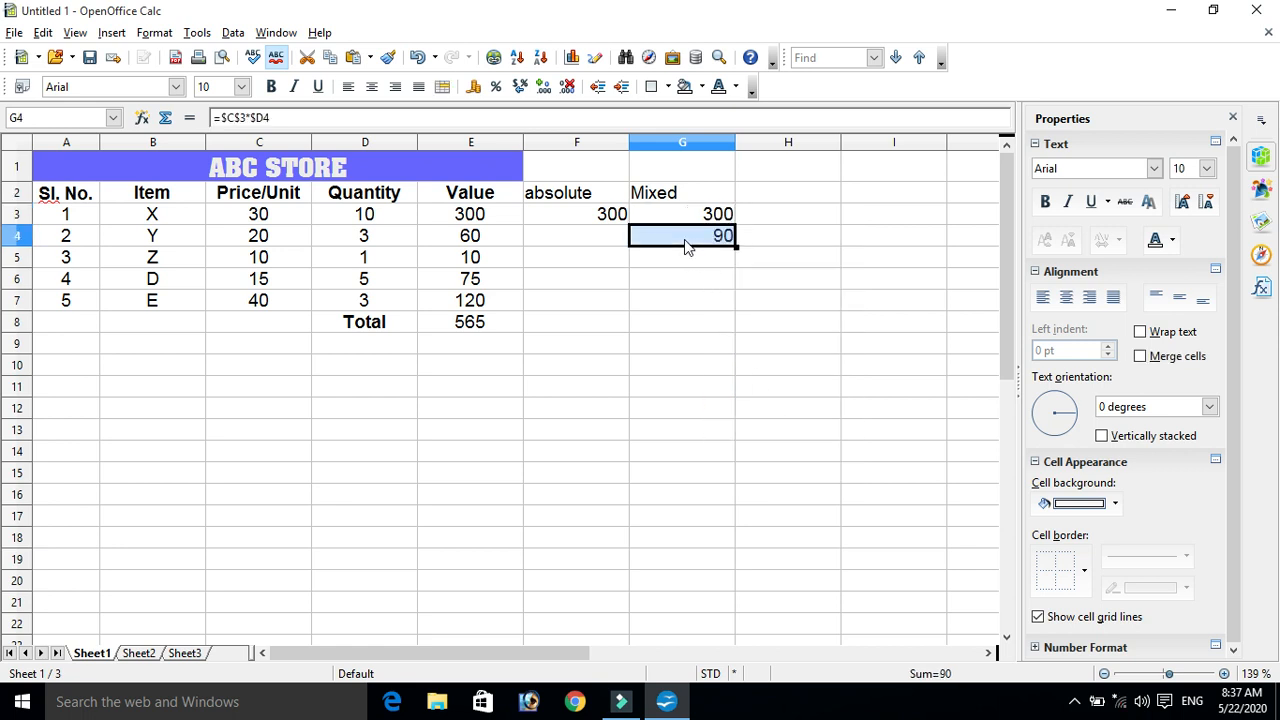
Compare the mixed-reference formulas in G3 and G4 with the Price/Unit and Quantity cells they refer to.
left_click(700, 318)
left_click(705, 241)
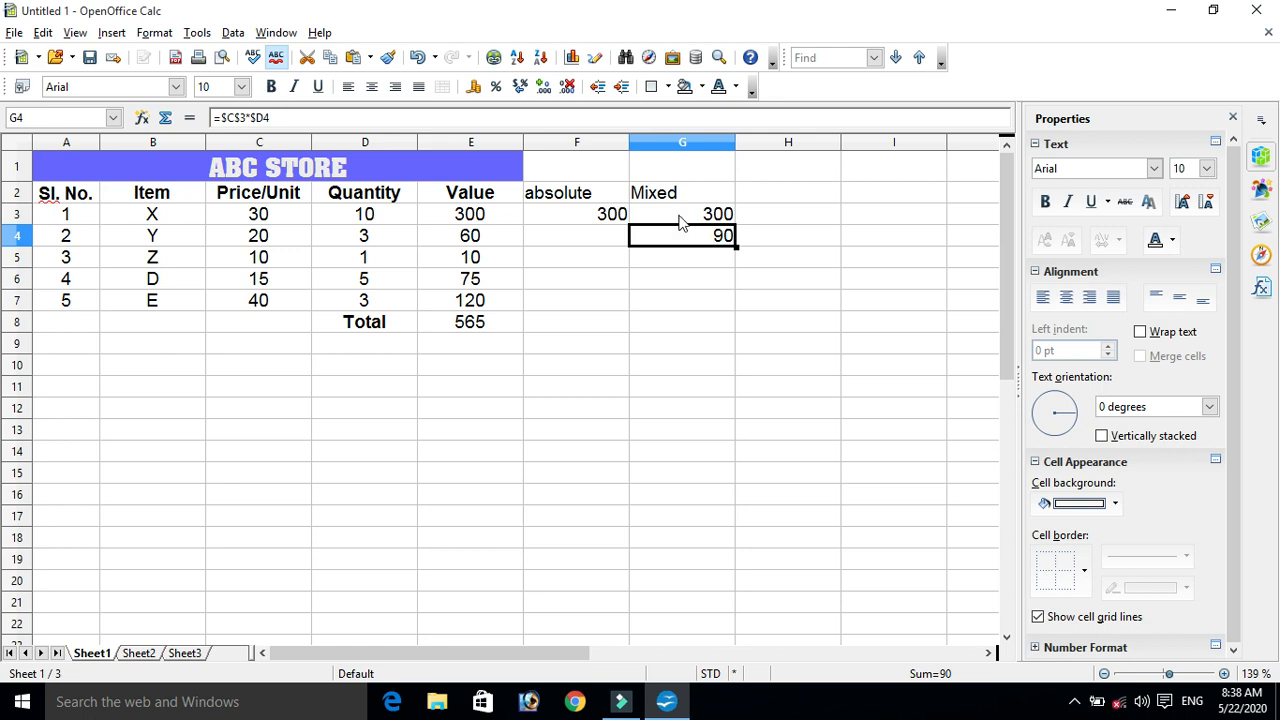
left_click(680, 222)
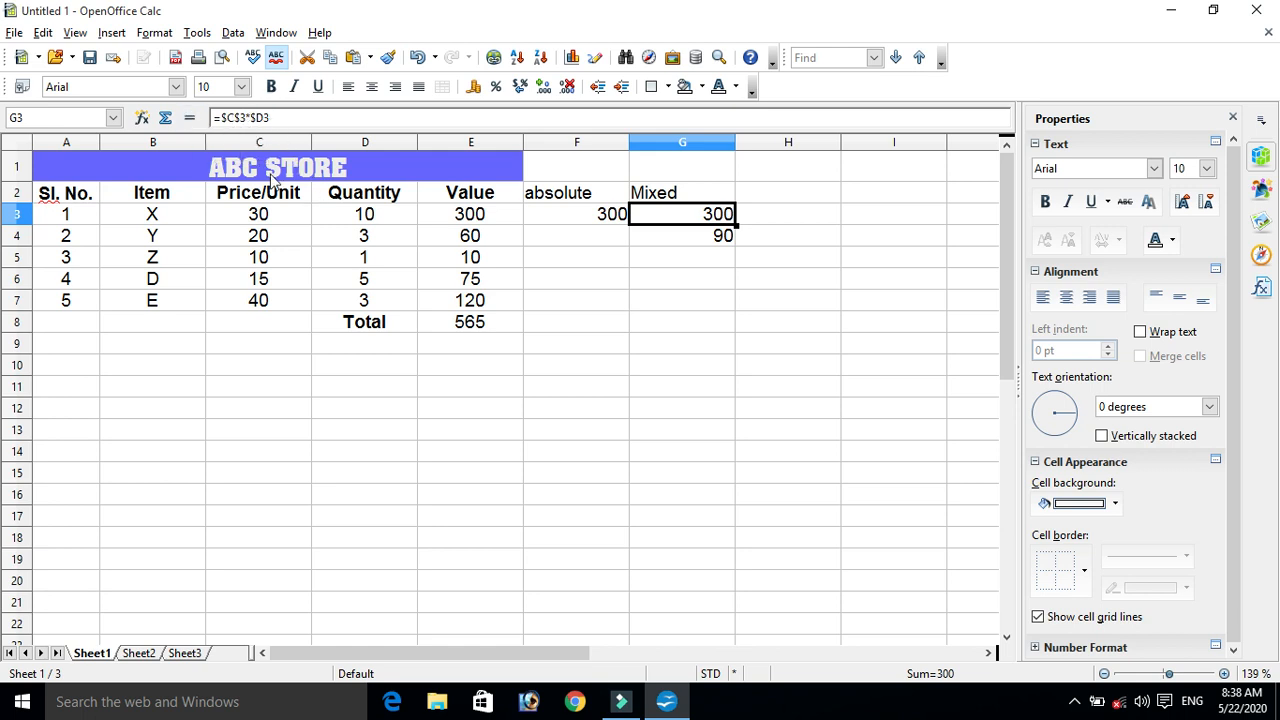
left_click(258, 220)
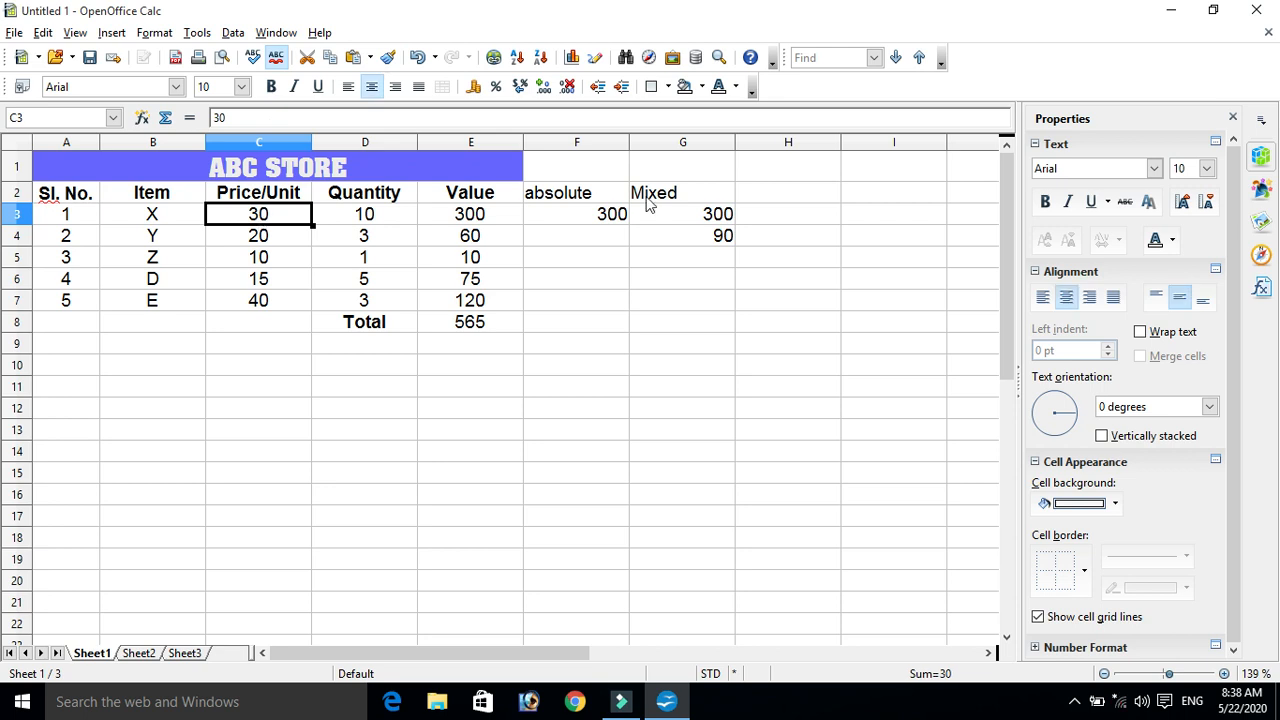
left_click(699, 226)
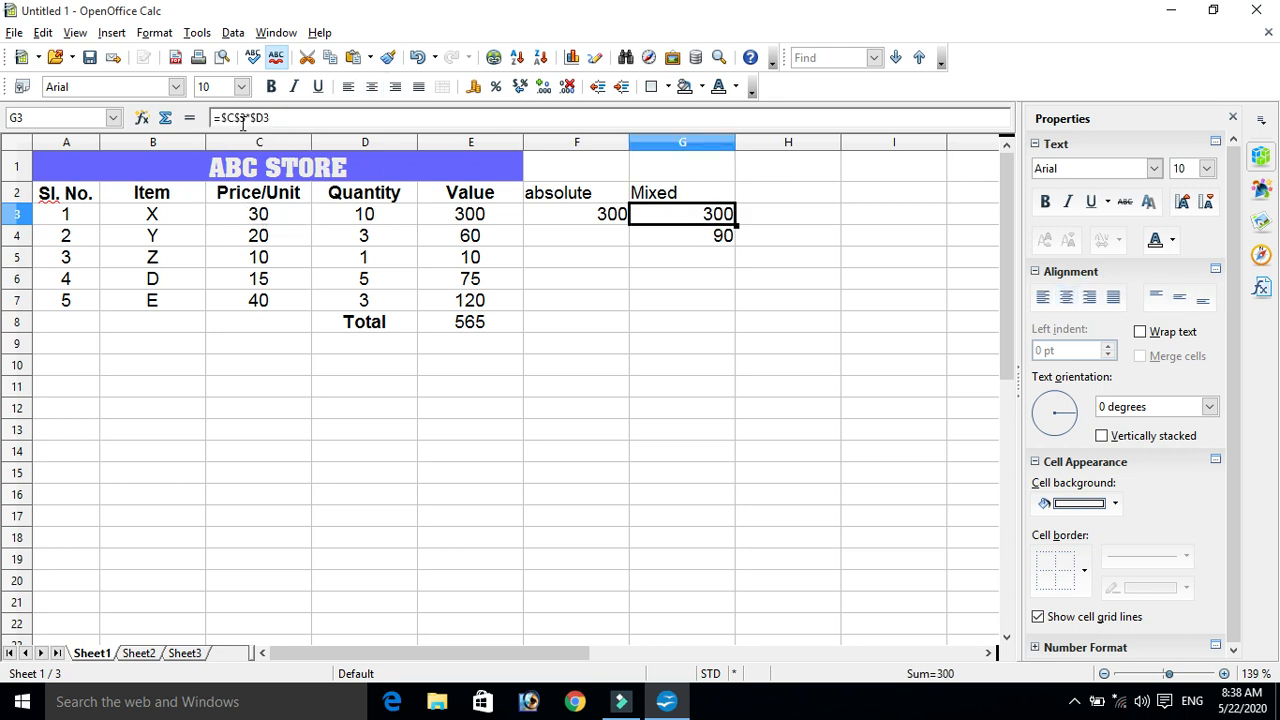
left_click(381, 219)
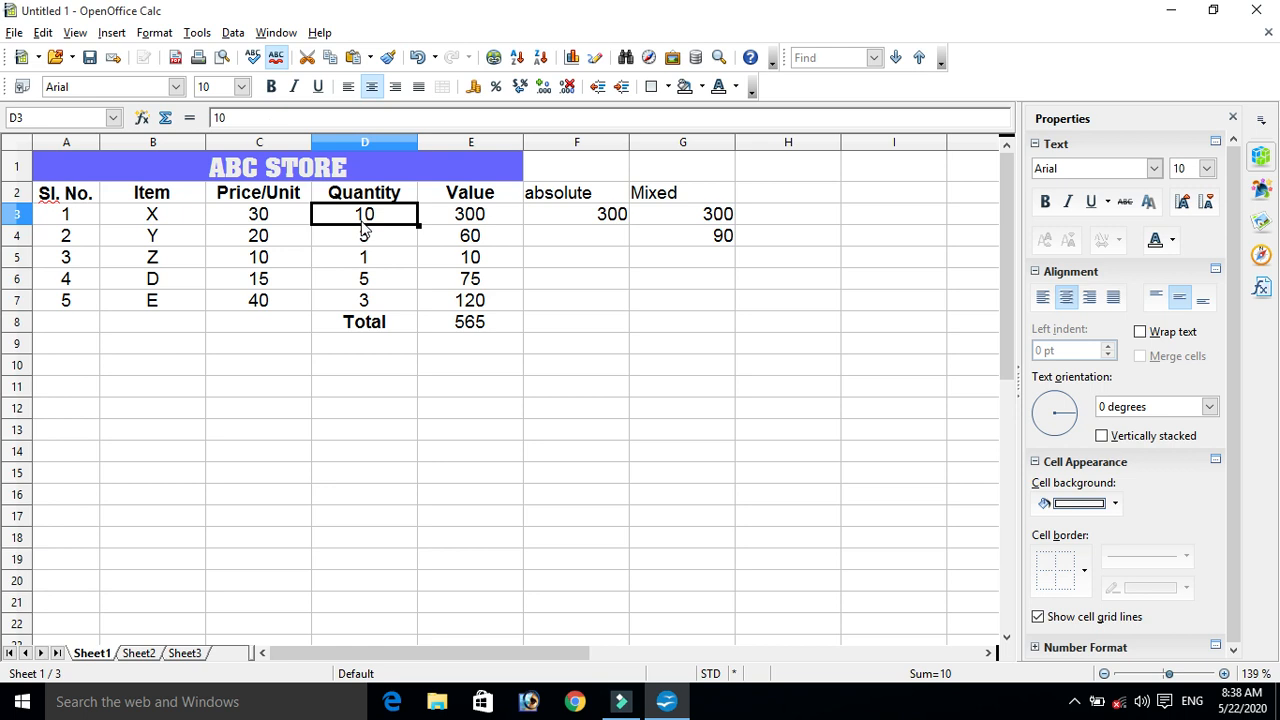
left_click_drag(361, 220, 366, 242)
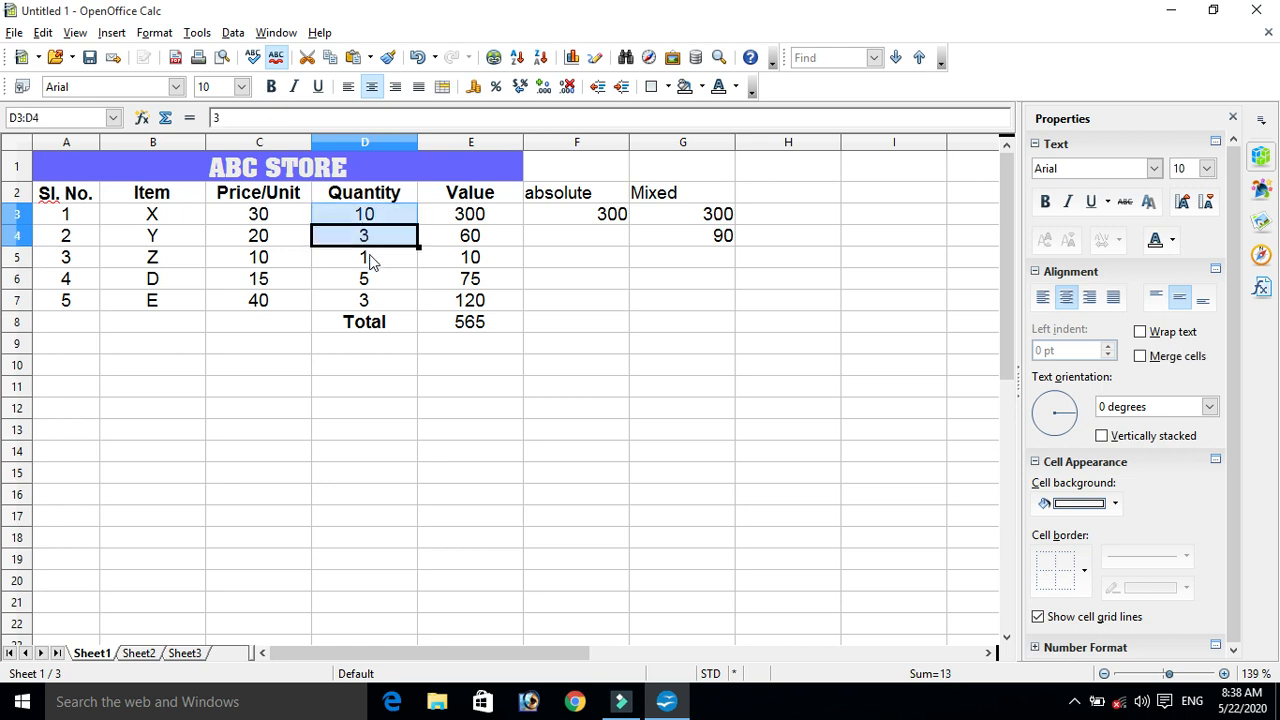
left_click(370, 262)
left_click(371, 281)
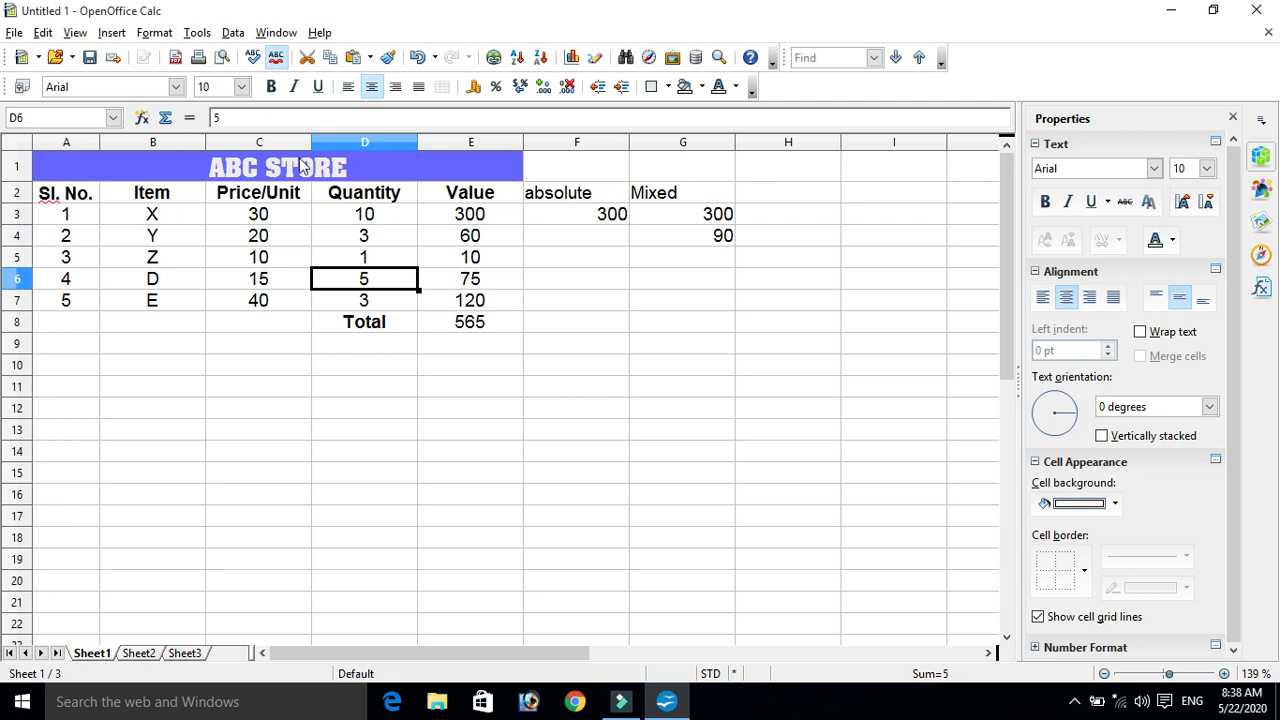
left_click(705, 240)
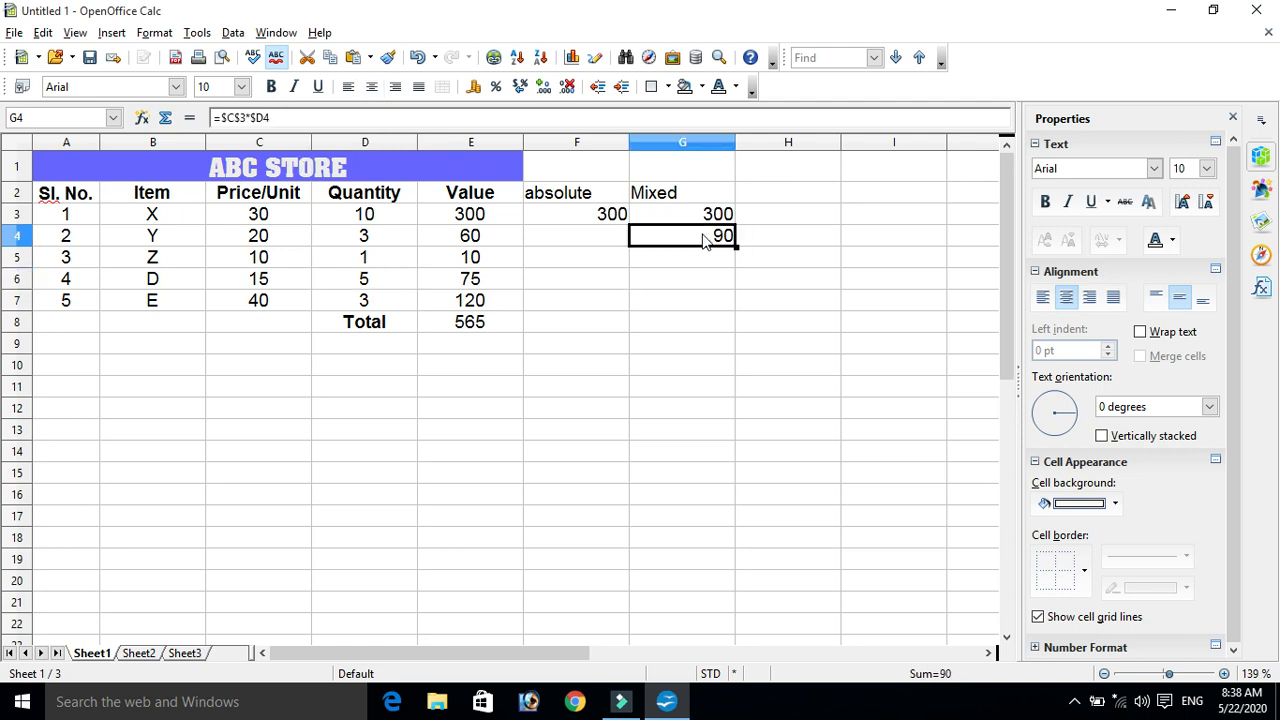
left_click(281, 220)
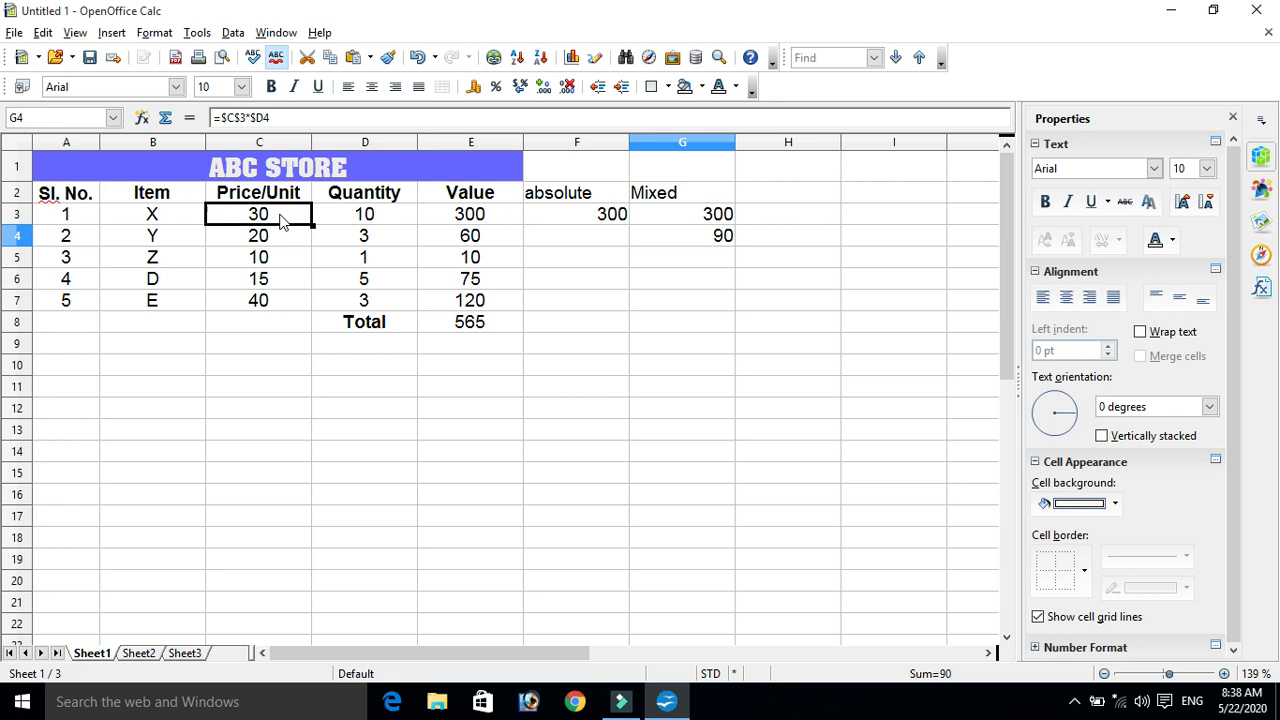
left_click(338, 240)
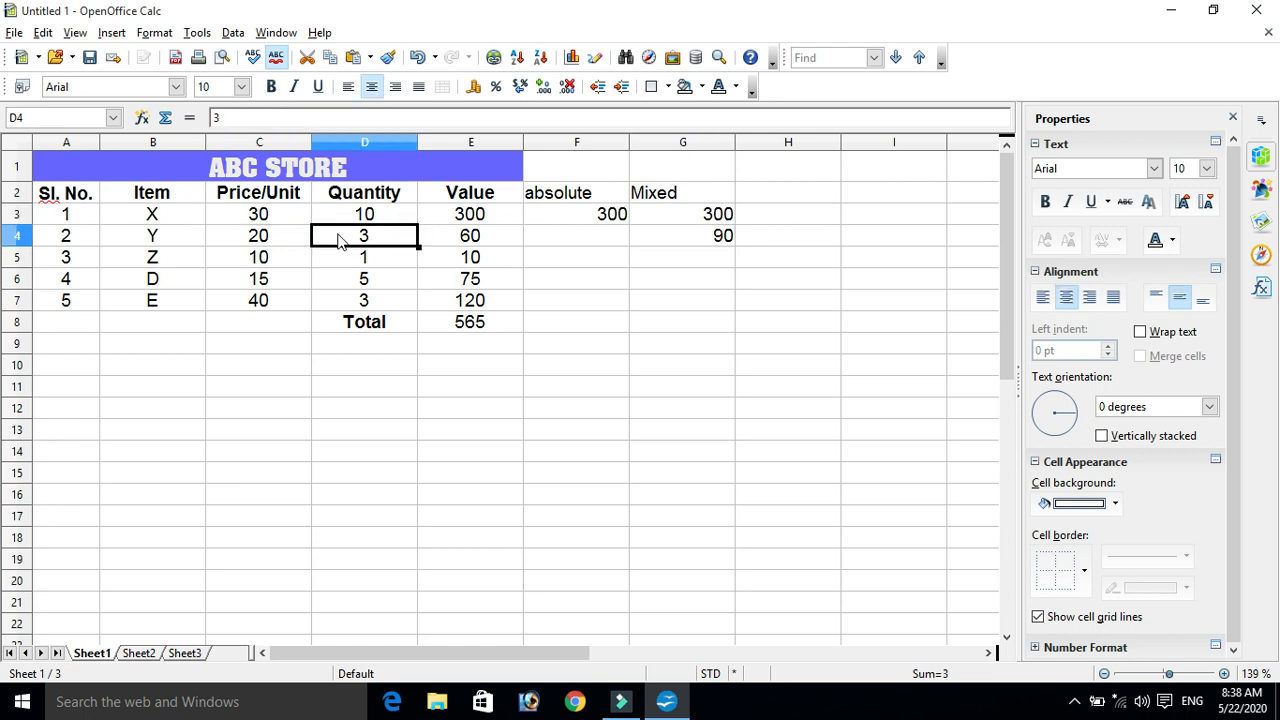
left_click(286, 218)
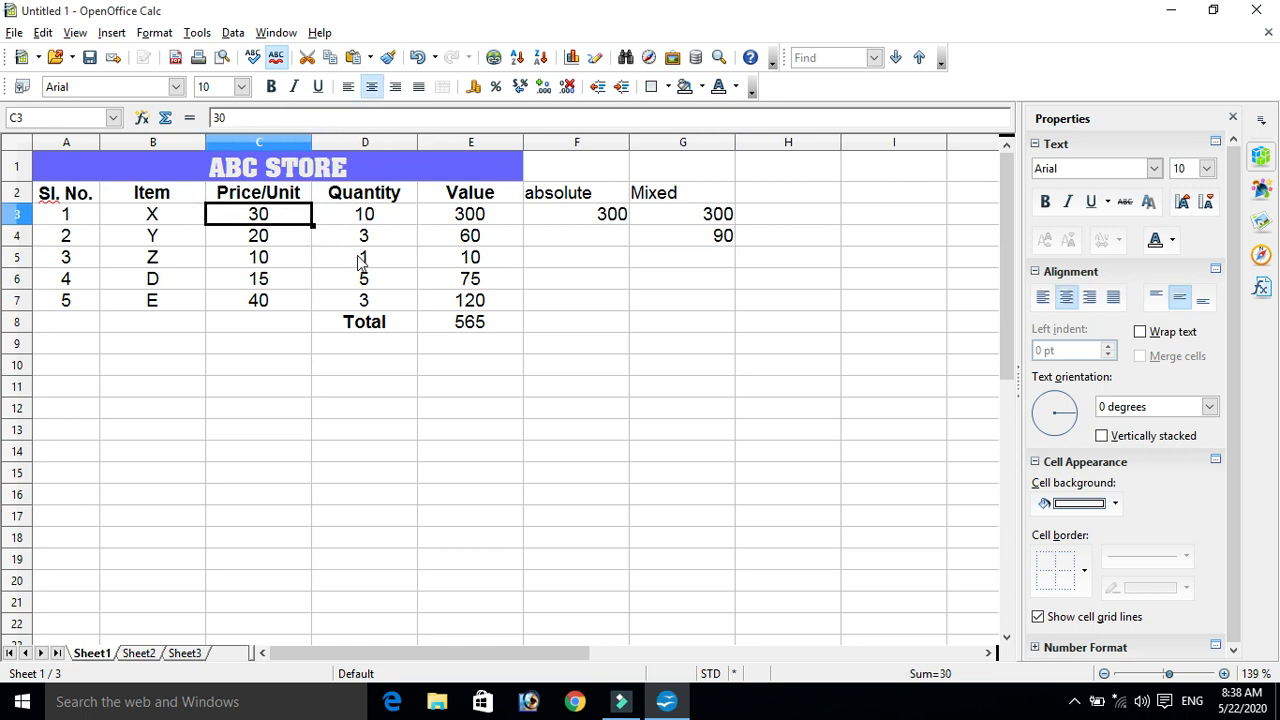
left_click(362, 260)
left_click(270, 220)
Fill the mixed-reference formula from cell G4 down through cell G7.
left_click(724, 244)
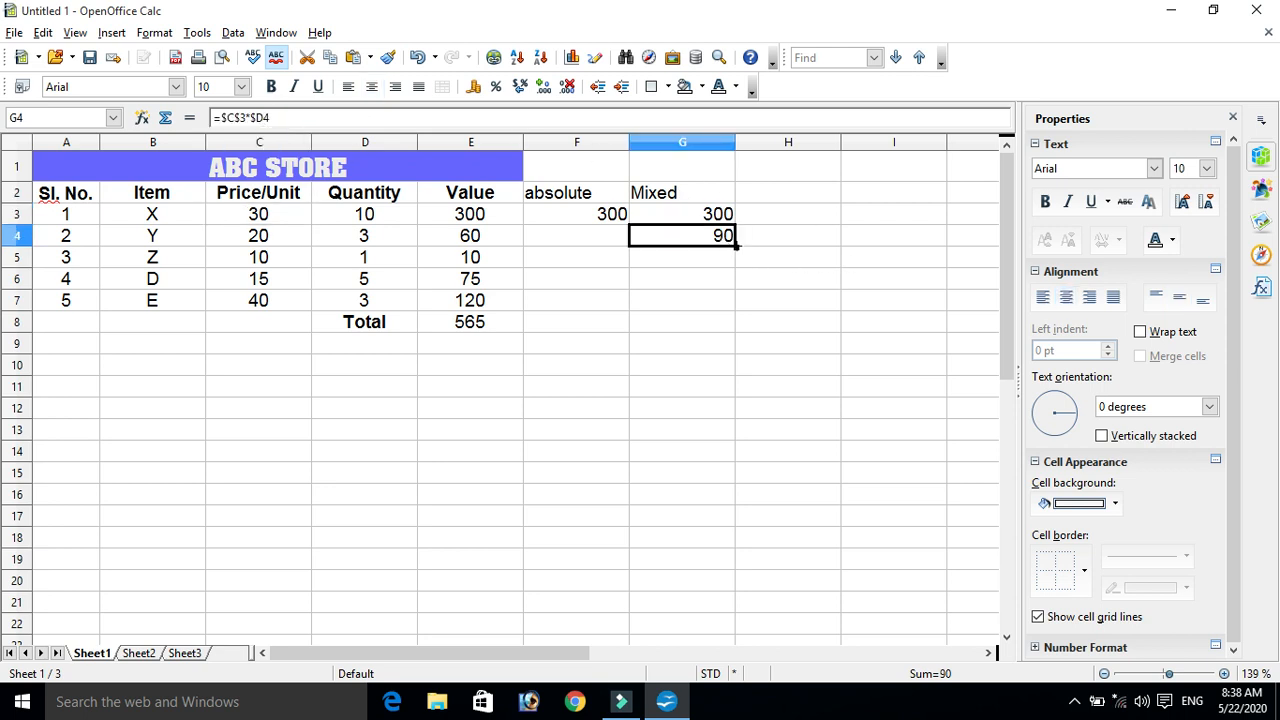
left_click_drag(737, 249, 744, 312)
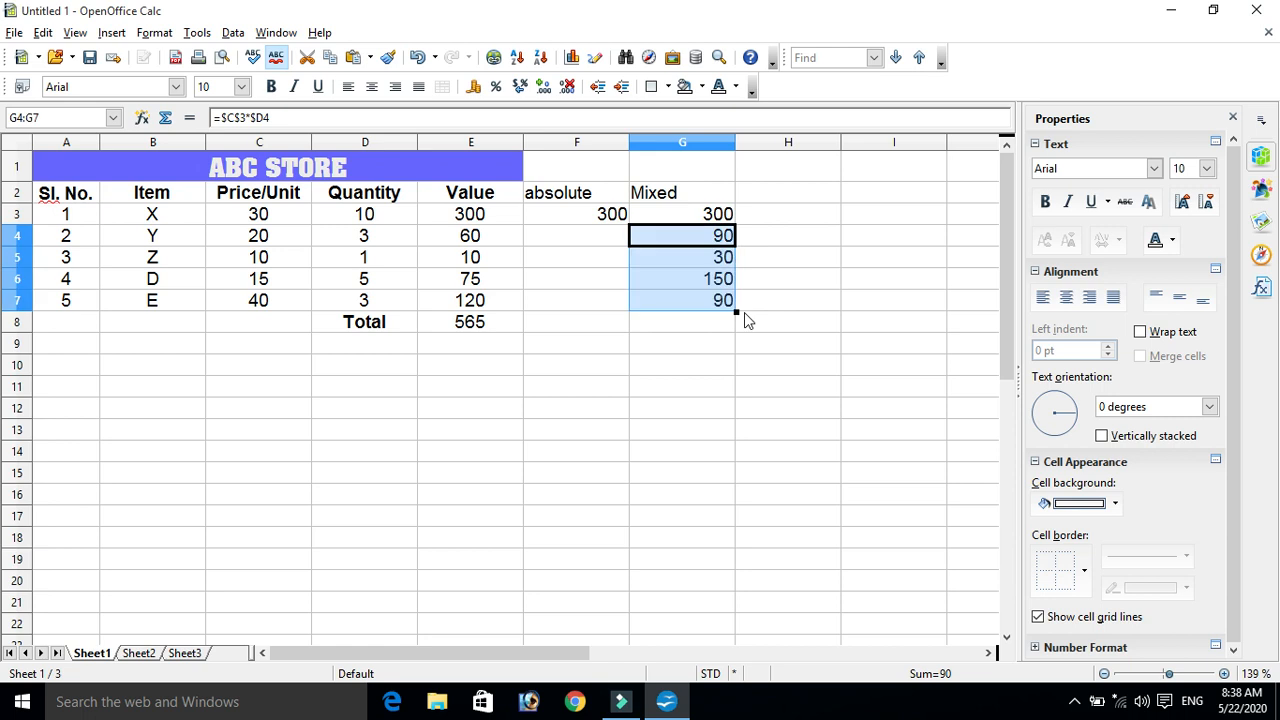
Trace the mixed-reference formula in cell G4 back to Price/Unit cell C3 and Quantity cell D4.
left_click(798, 345)
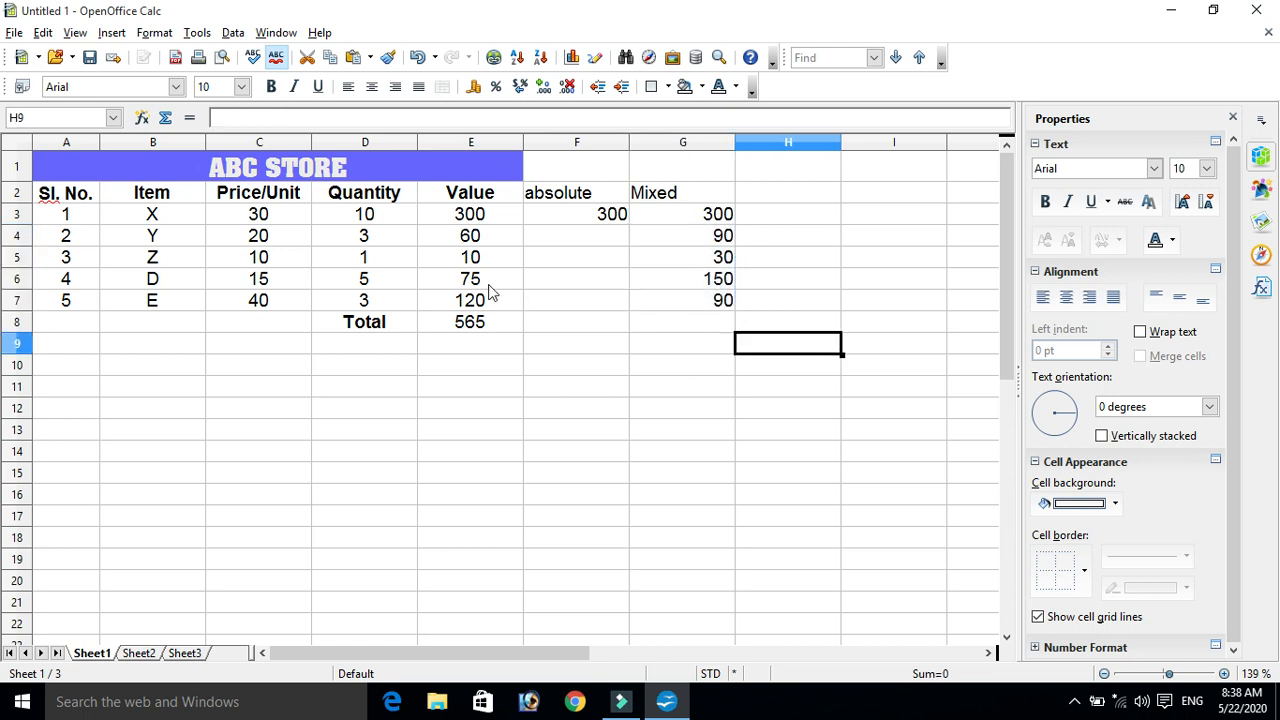
left_click(294, 219)
left_click(358, 246)
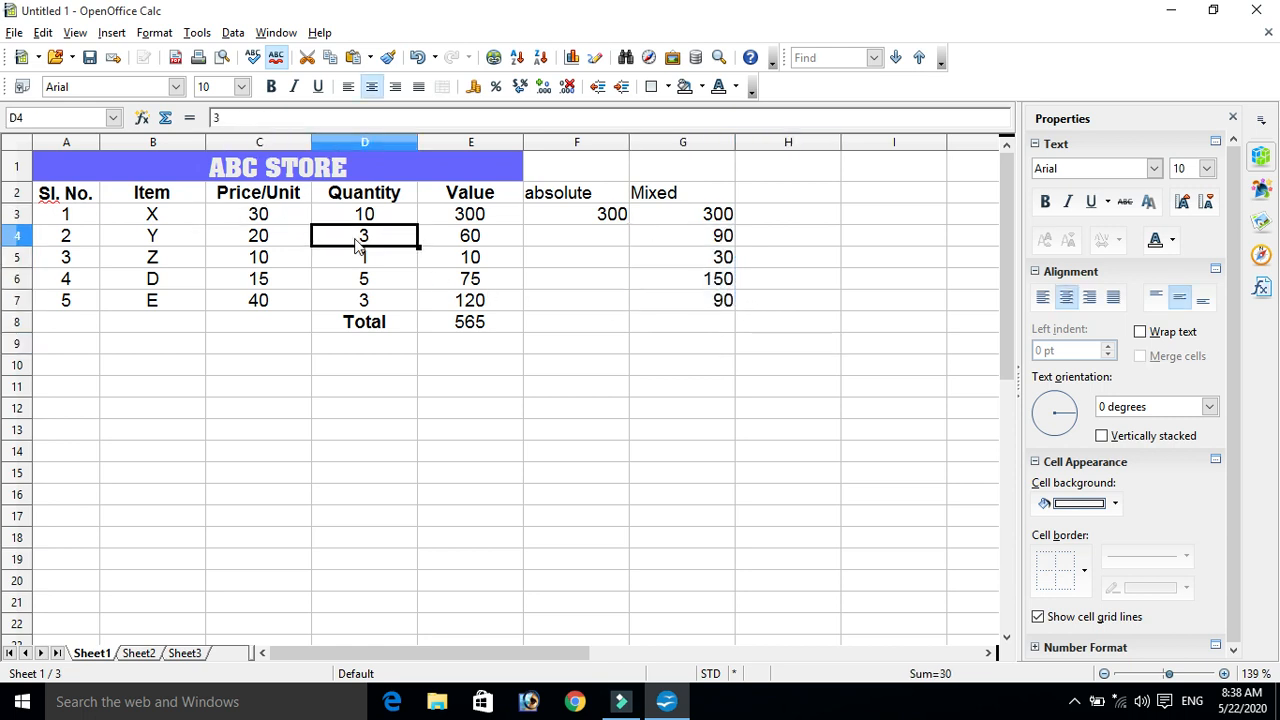
left_click(285, 222)
left_click(350, 244)
left_click(704, 237)
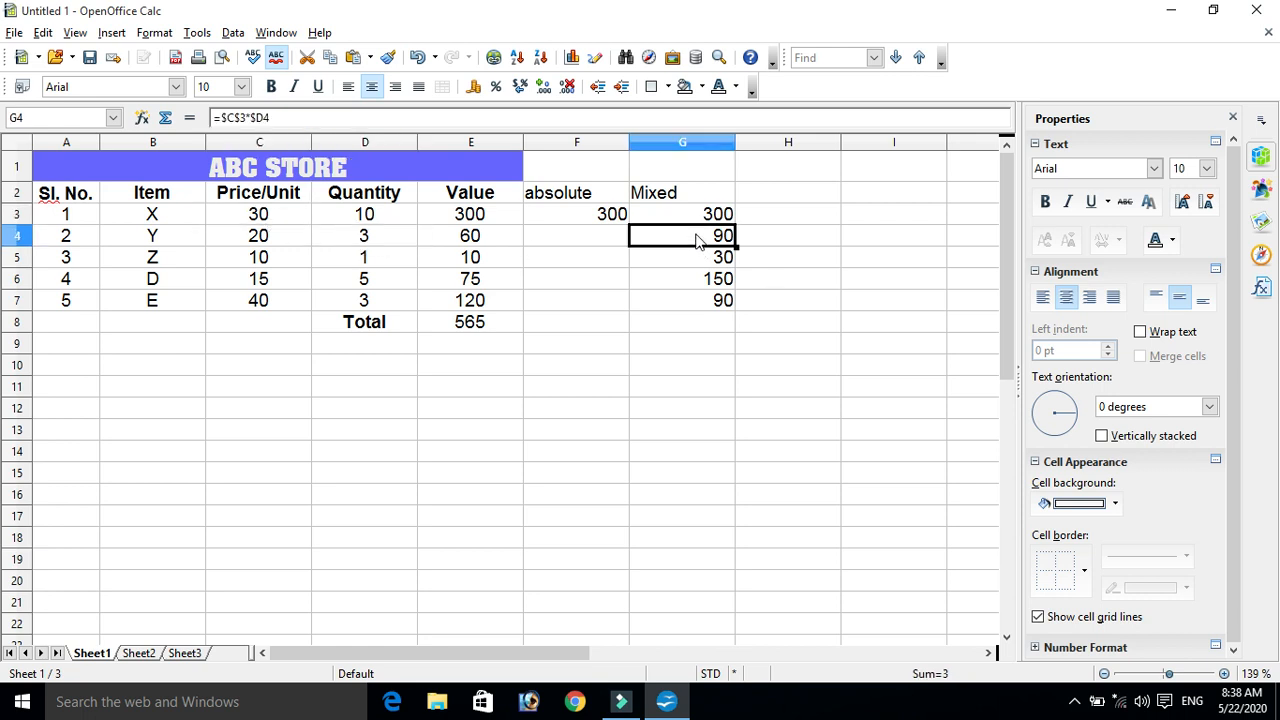
left_click(305, 221)
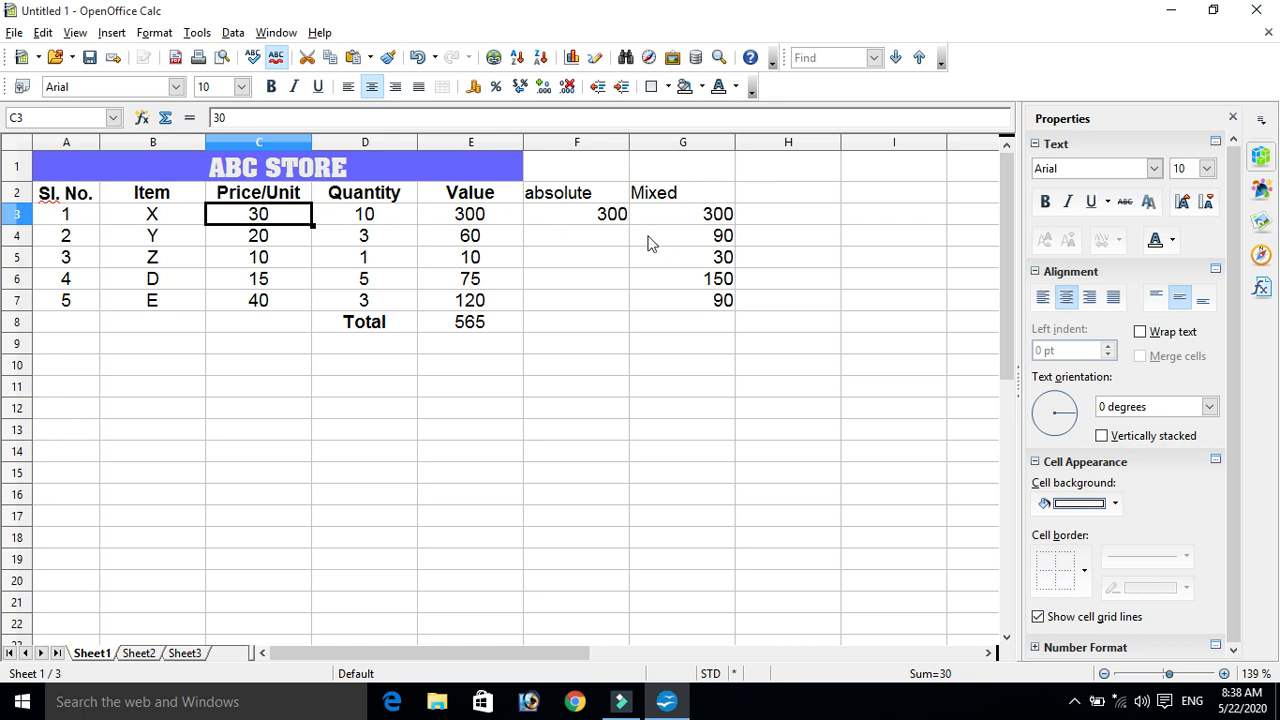
left_click(362, 213)
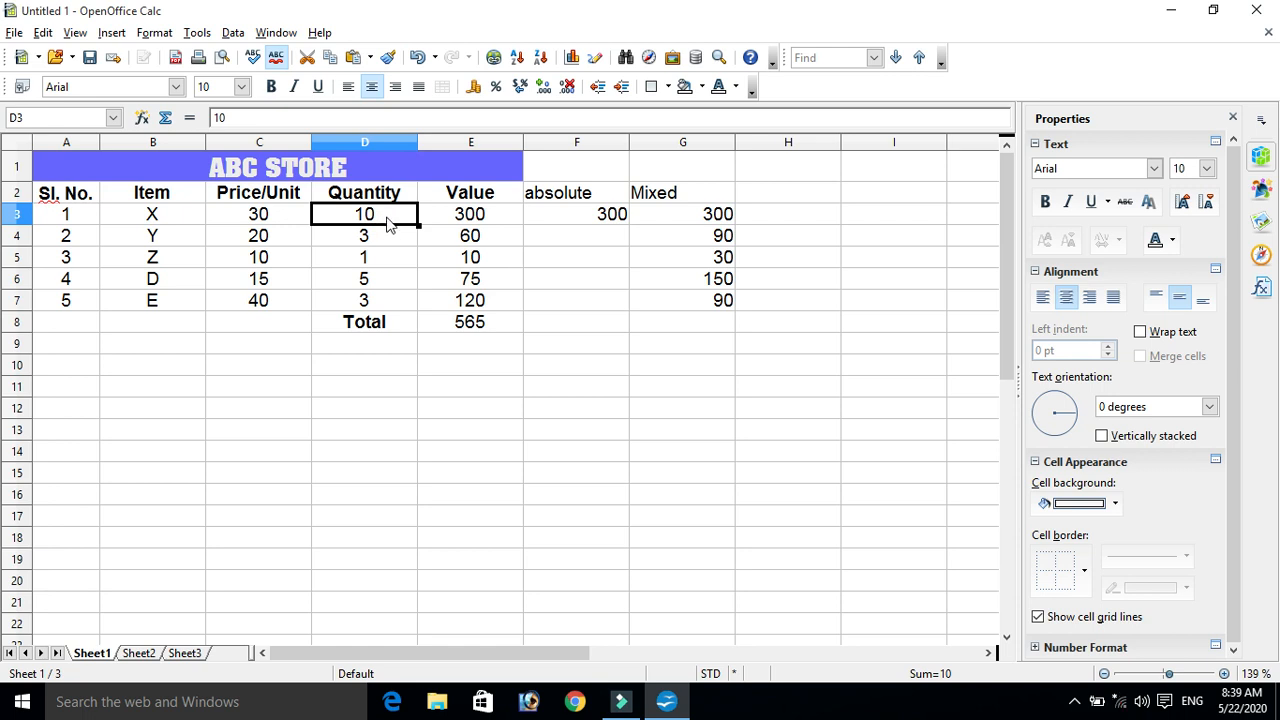
left_click(383, 241)
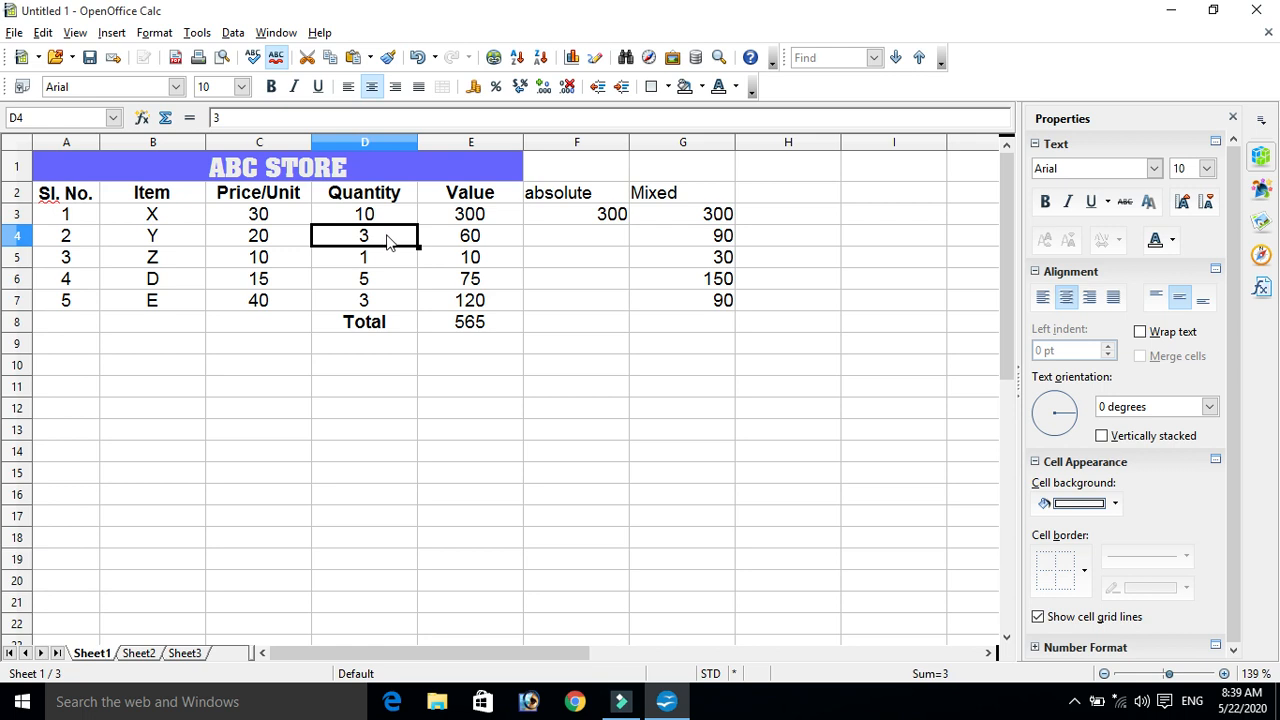
Compare the copied formulas in G5 and G6 with the fixed price in C3 and the quantities in D5 and D6.
left_click(703, 262)
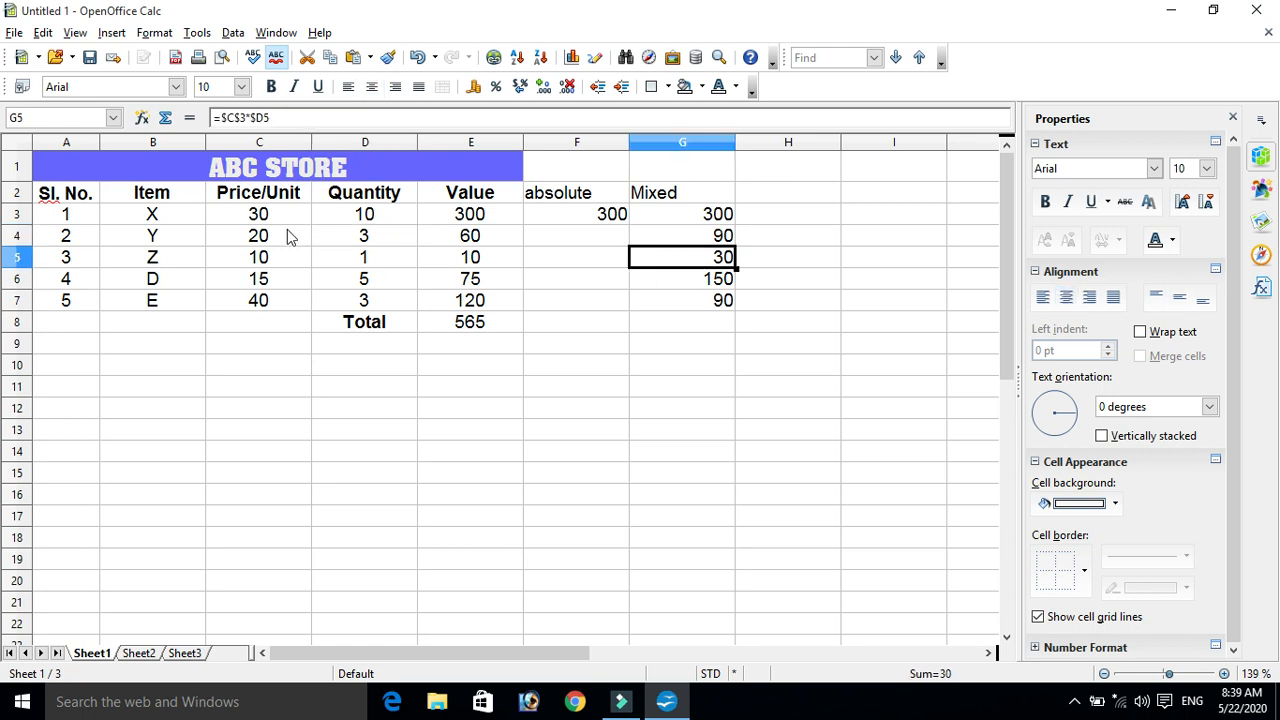
left_click(256, 218)
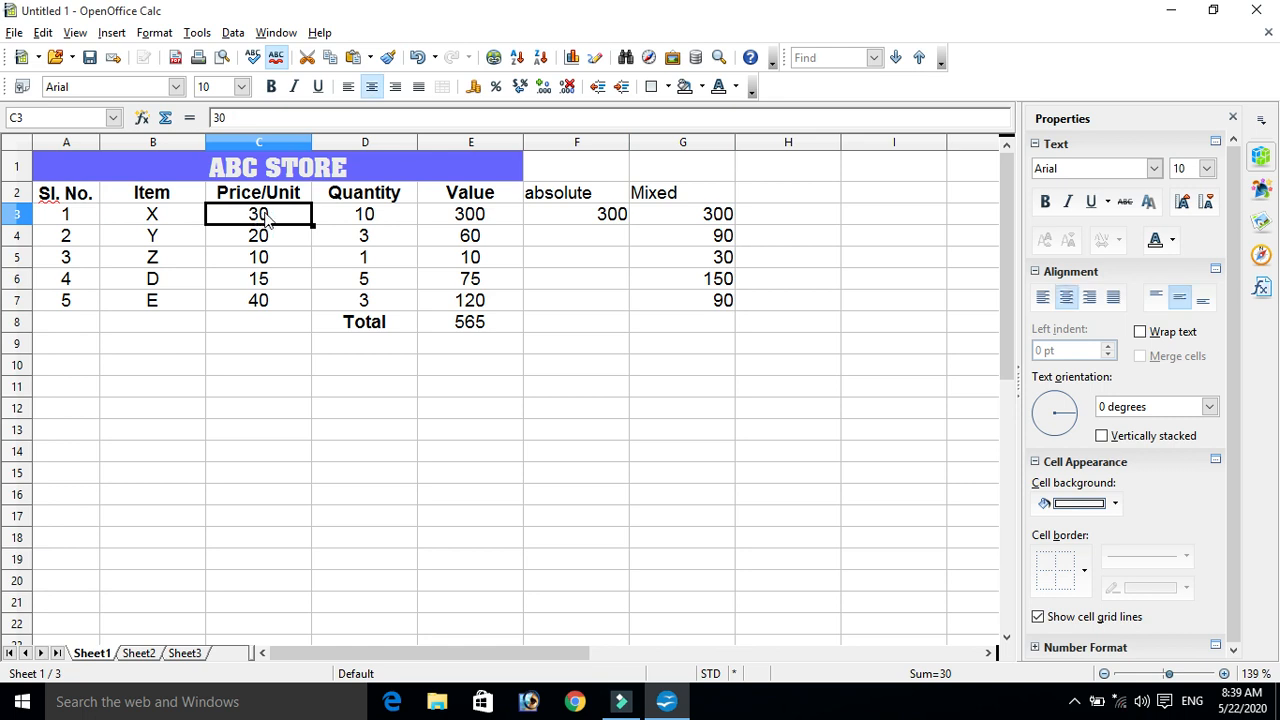
left_click(368, 262)
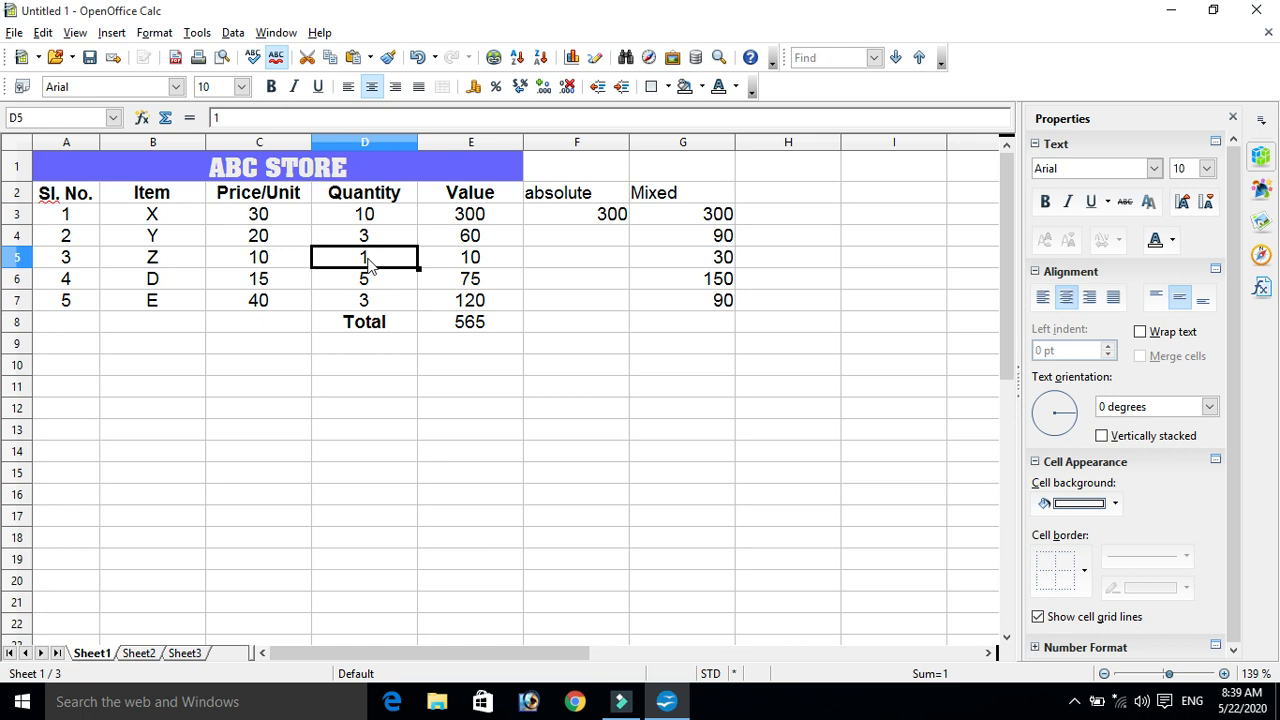
left_click(276, 215)
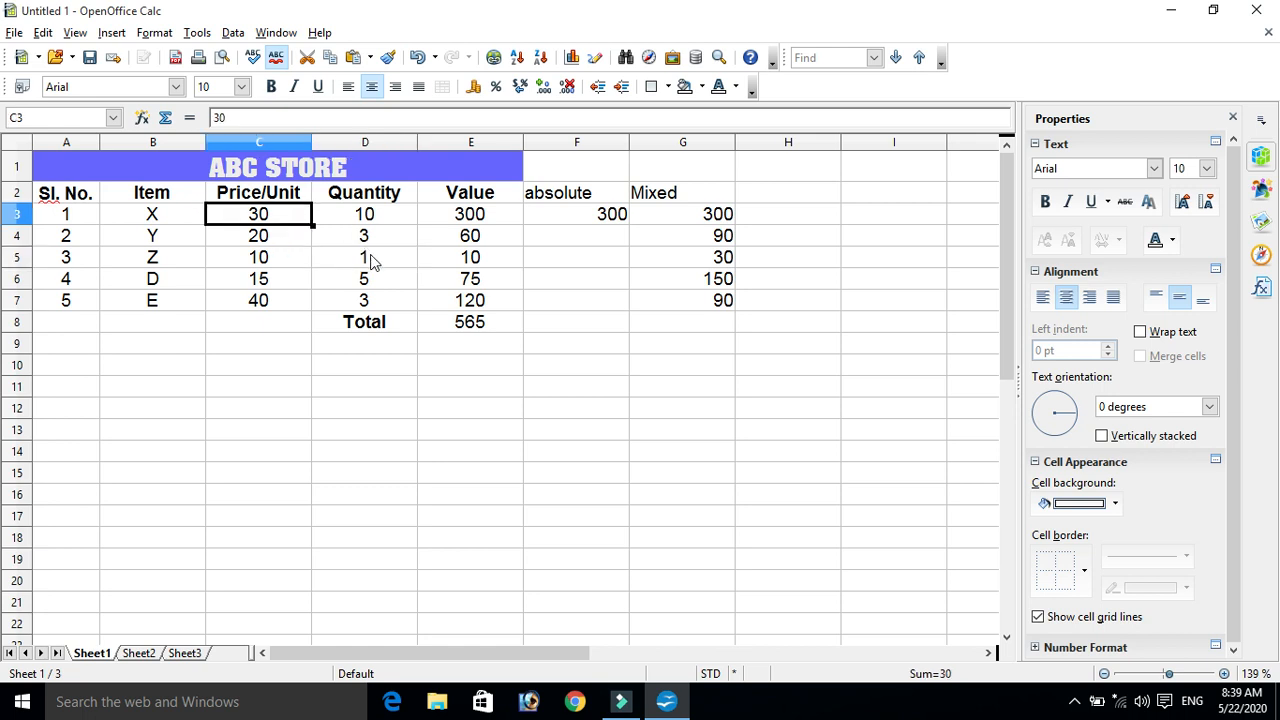
left_click(370, 260)
left_click(720, 262)
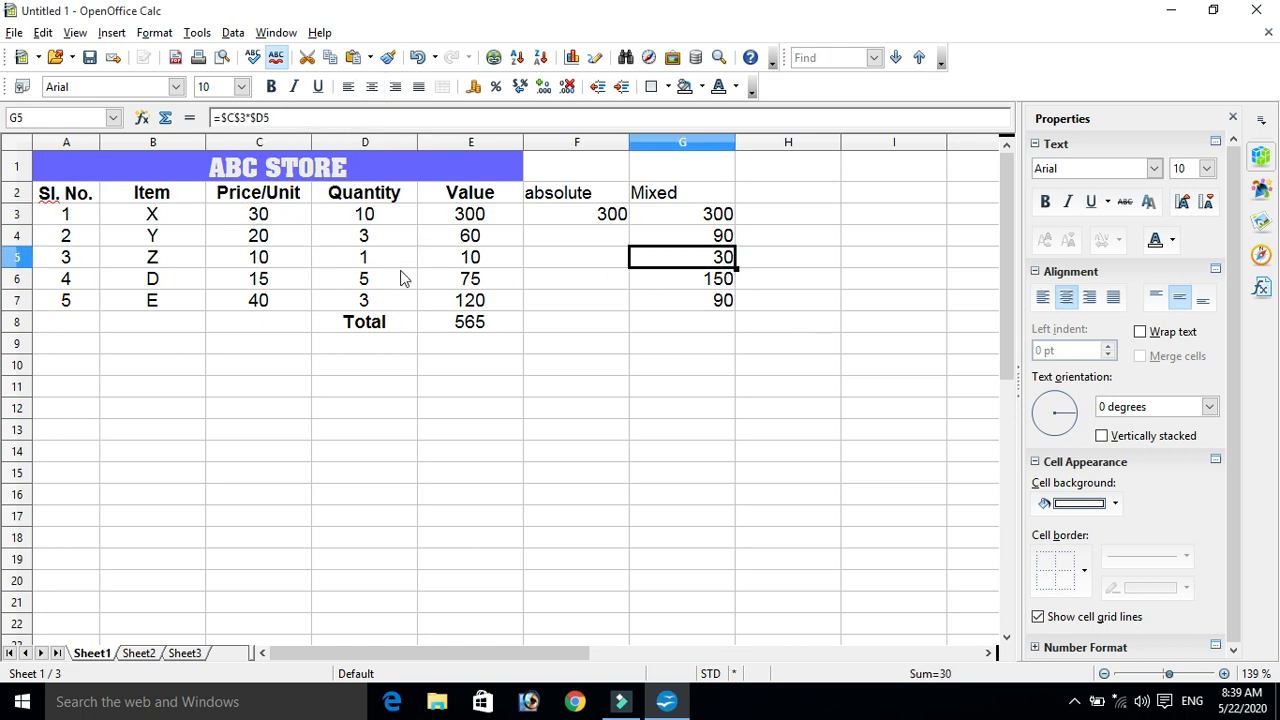
left_click(275, 219)
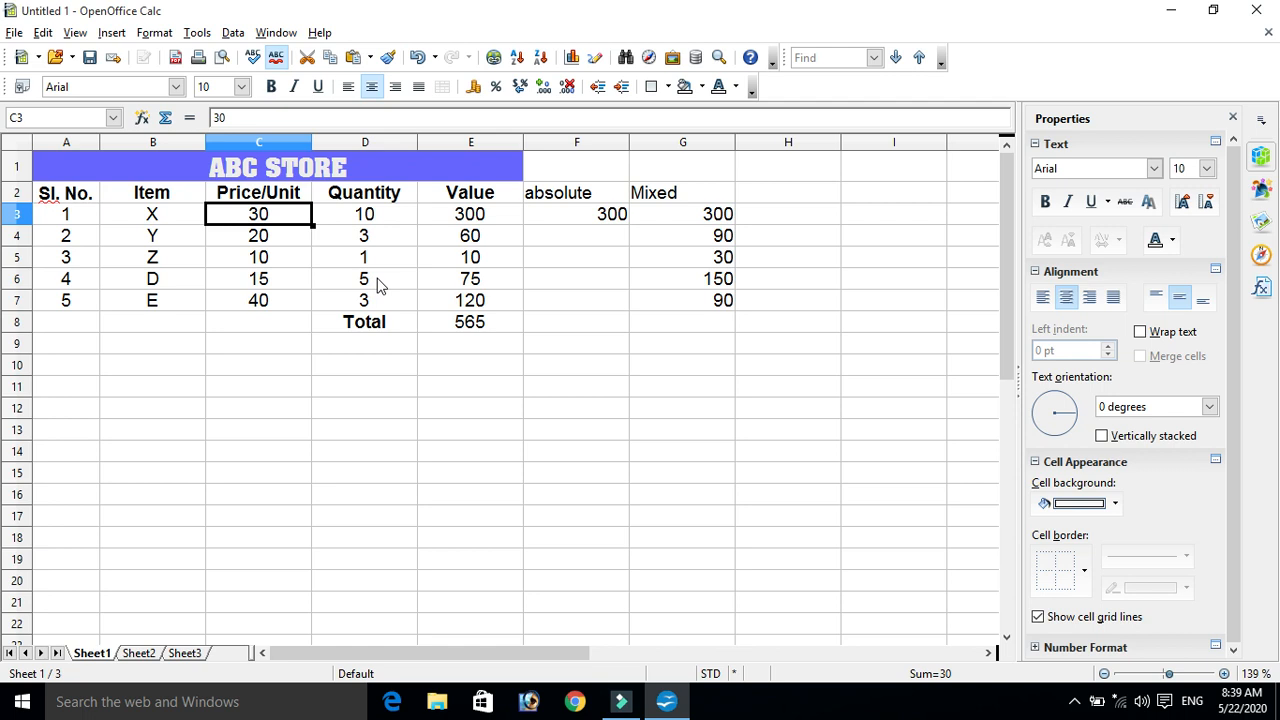
left_click(378, 284)
left_click(285, 221)
left_click(360, 280)
left_click(725, 284)
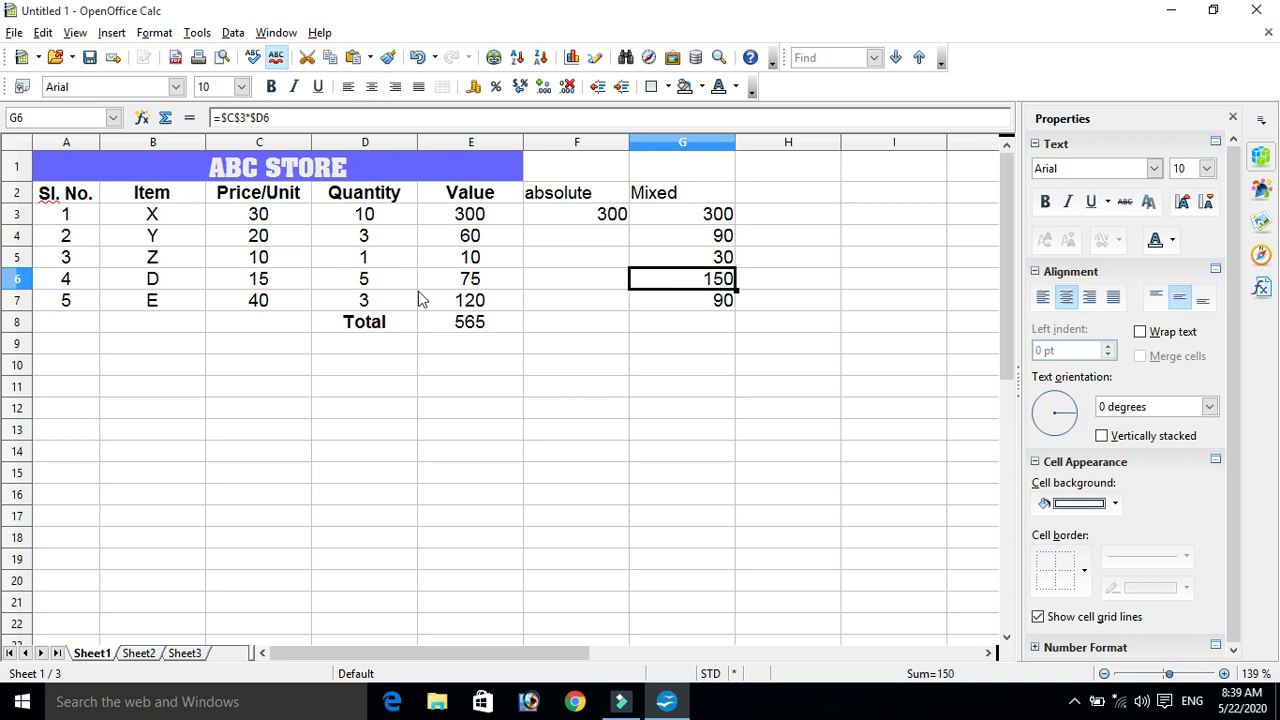
Check the formula in G7 against C3 and D7, then review the Quantity column and the original formula in G3.
left_click(306, 214)
left_click(390, 308)
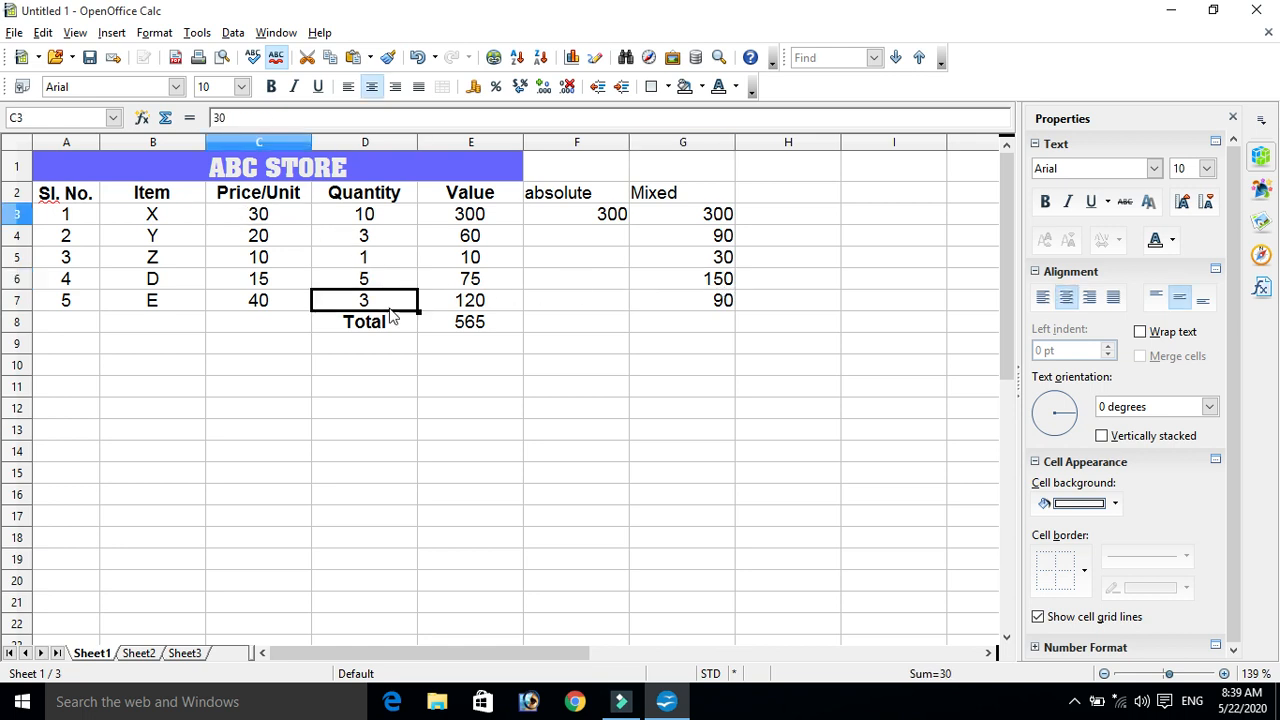
left_click(692, 298)
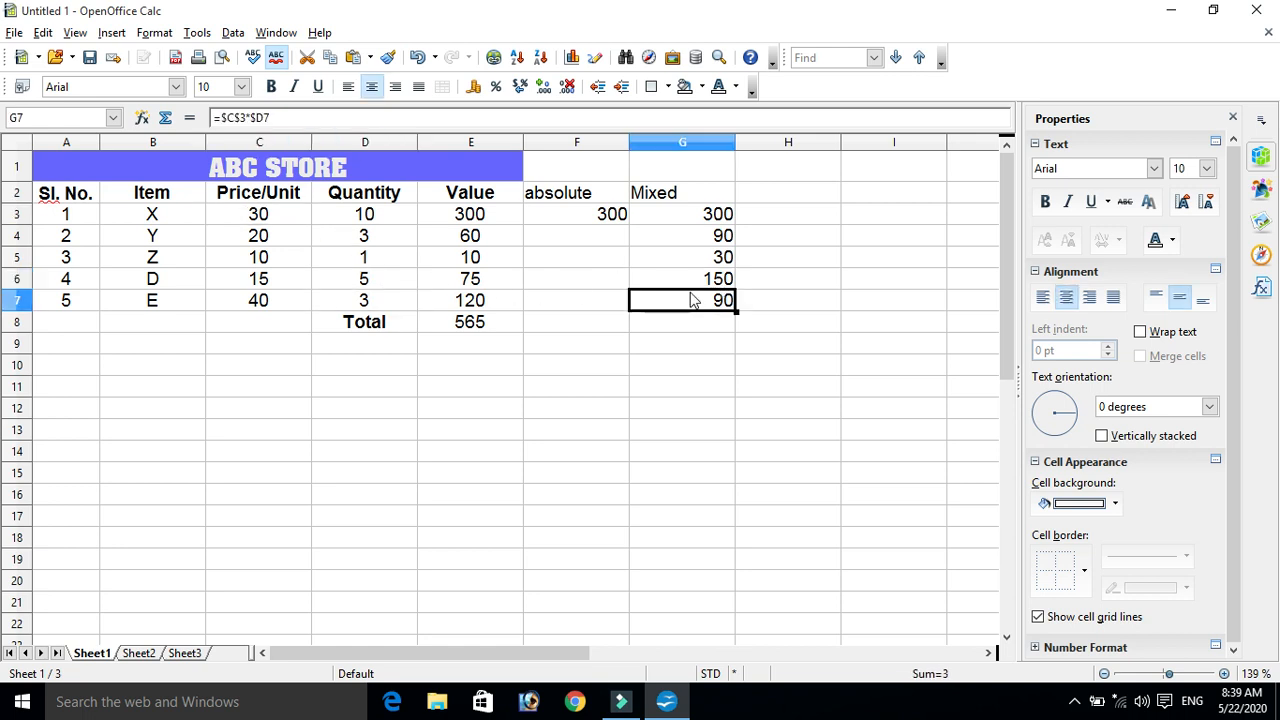
left_click(263, 212)
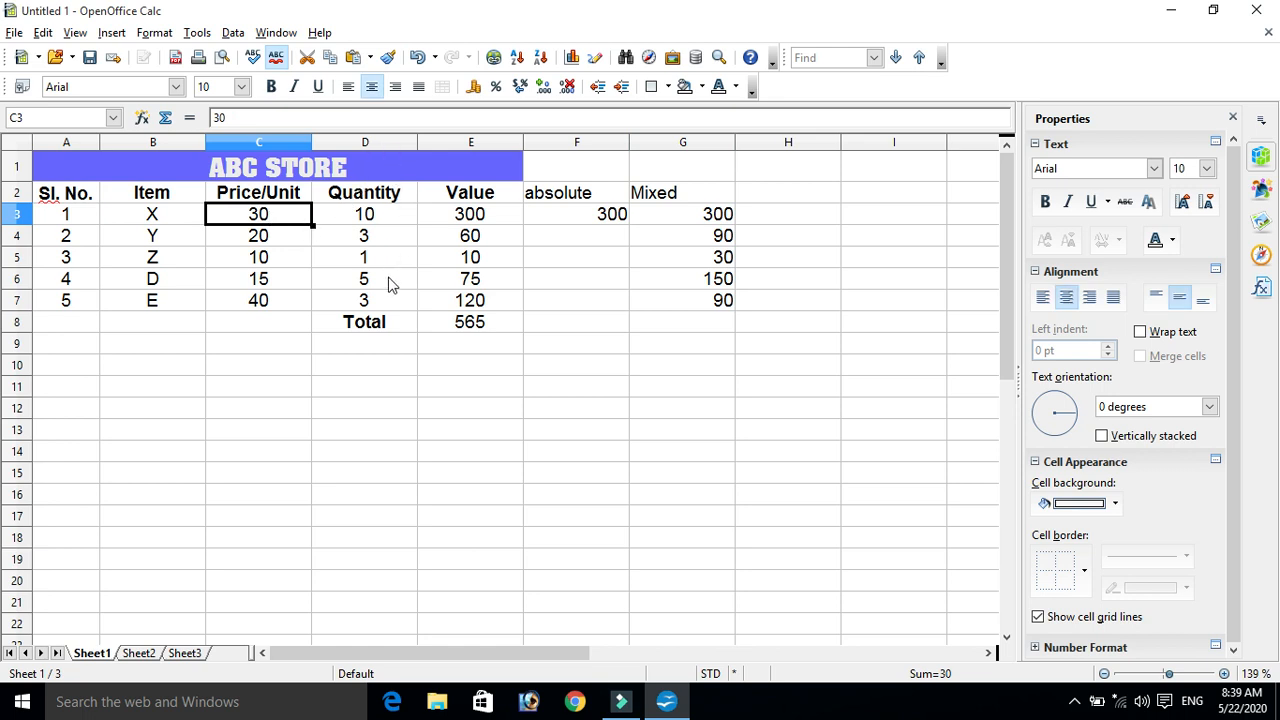
left_click(364, 216)
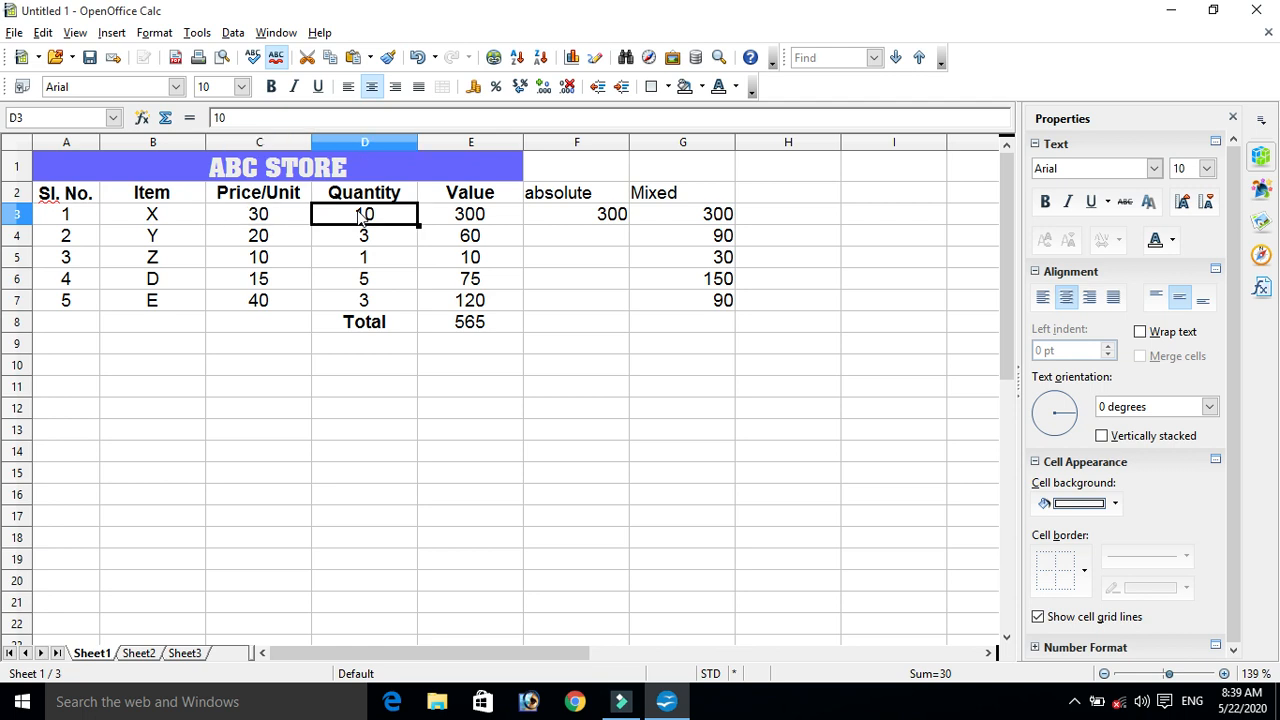
left_click(357, 147)
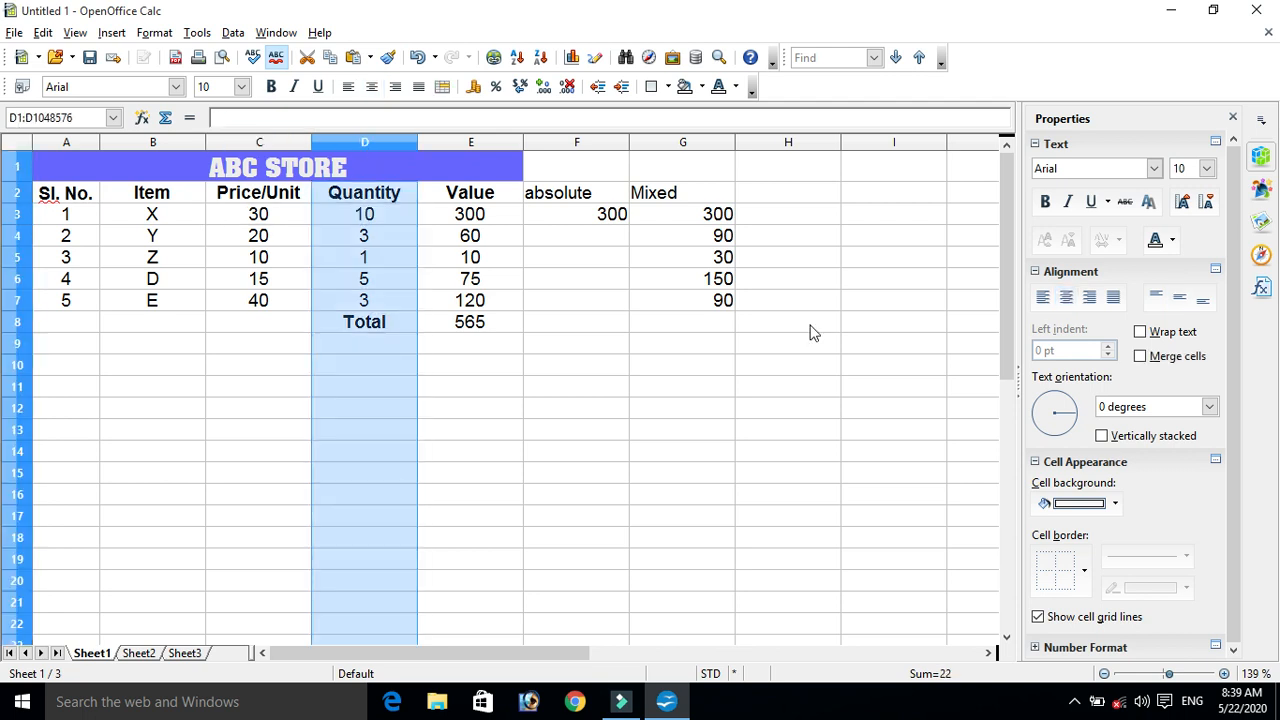
left_click(718, 222)
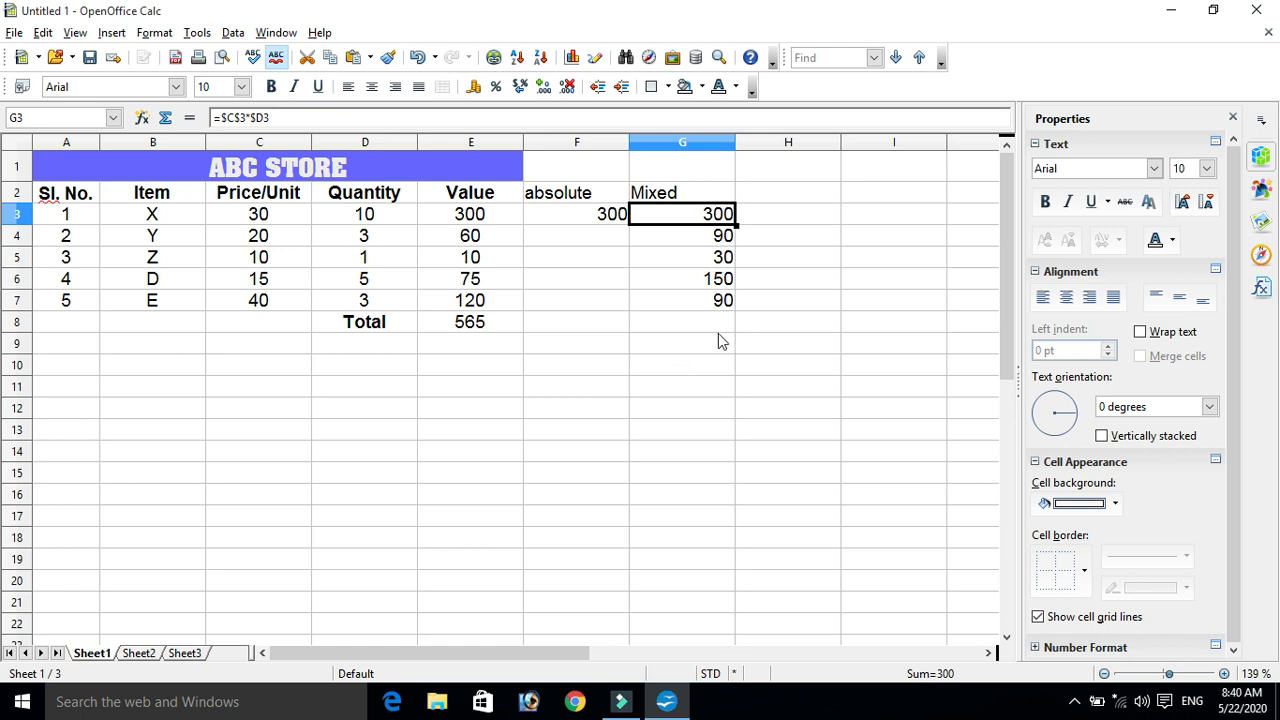
key("Return")
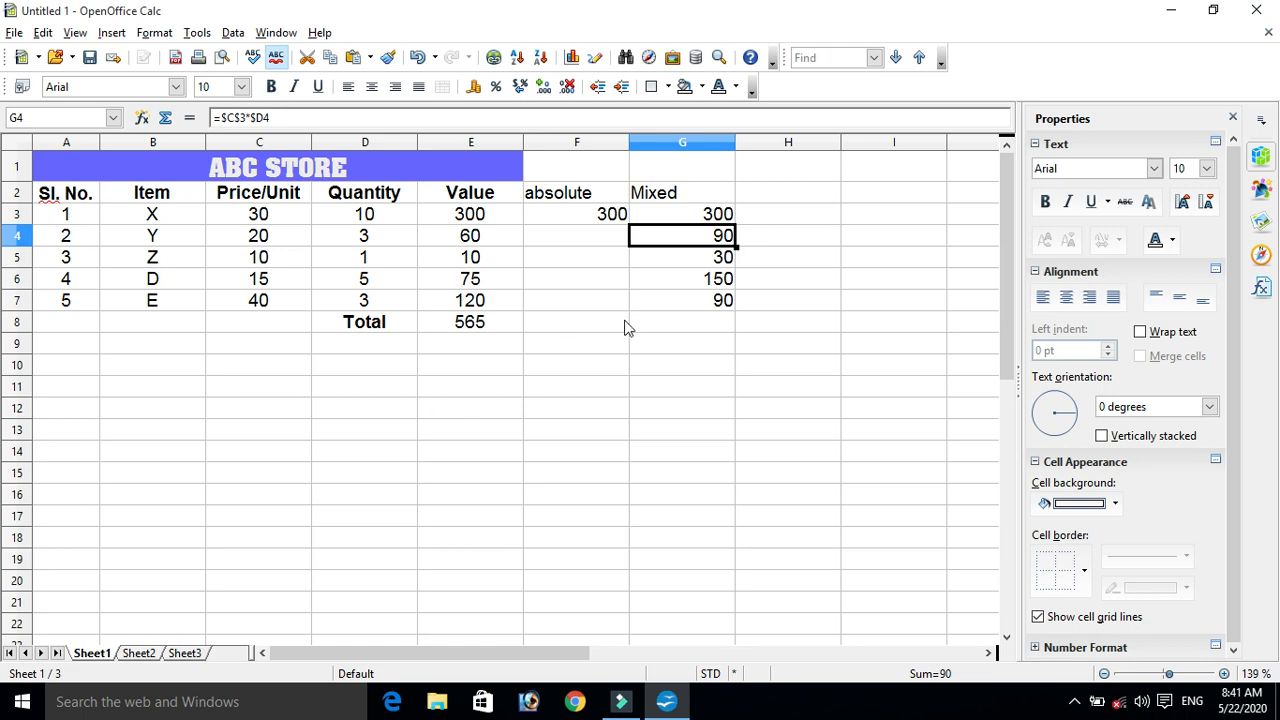
Clear the cell-by-cell addition formula from the Total cell E8.
left_click(487, 331)
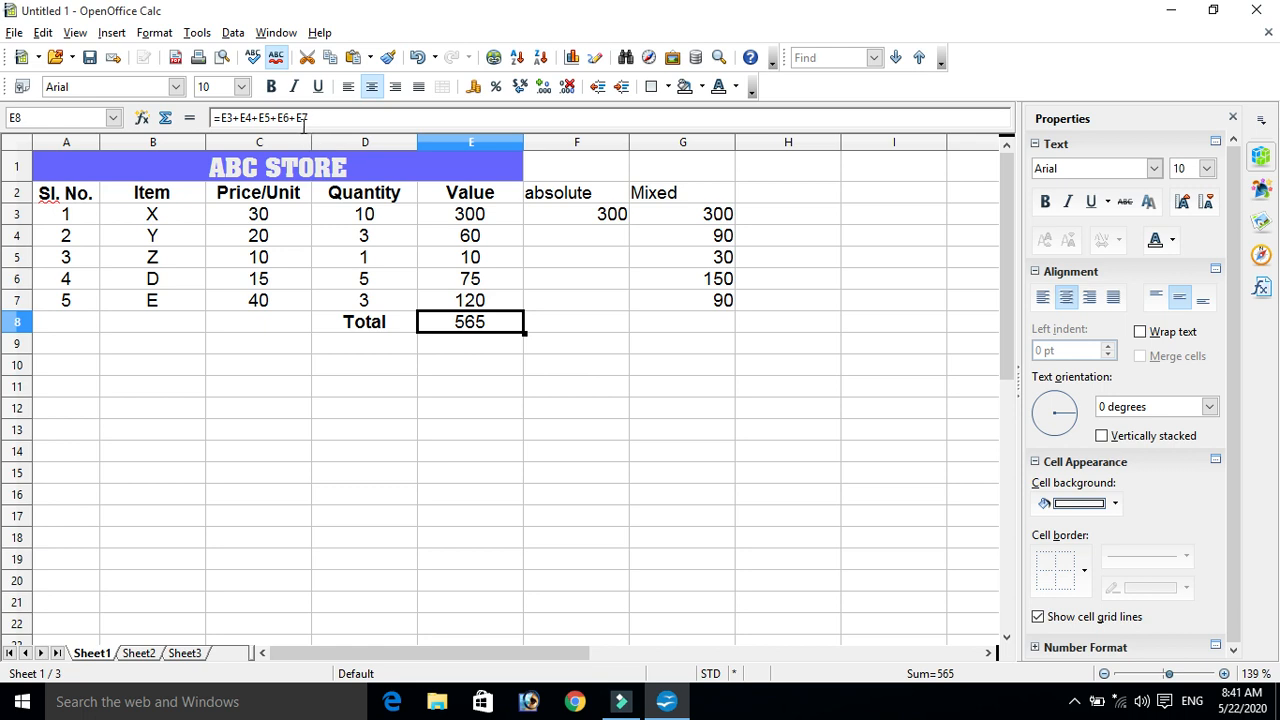
mouse_move(331, 116)
left_mouse_down()
mouse_move(222, 118)
mouse_move(351, 117)
left_mouse_up()
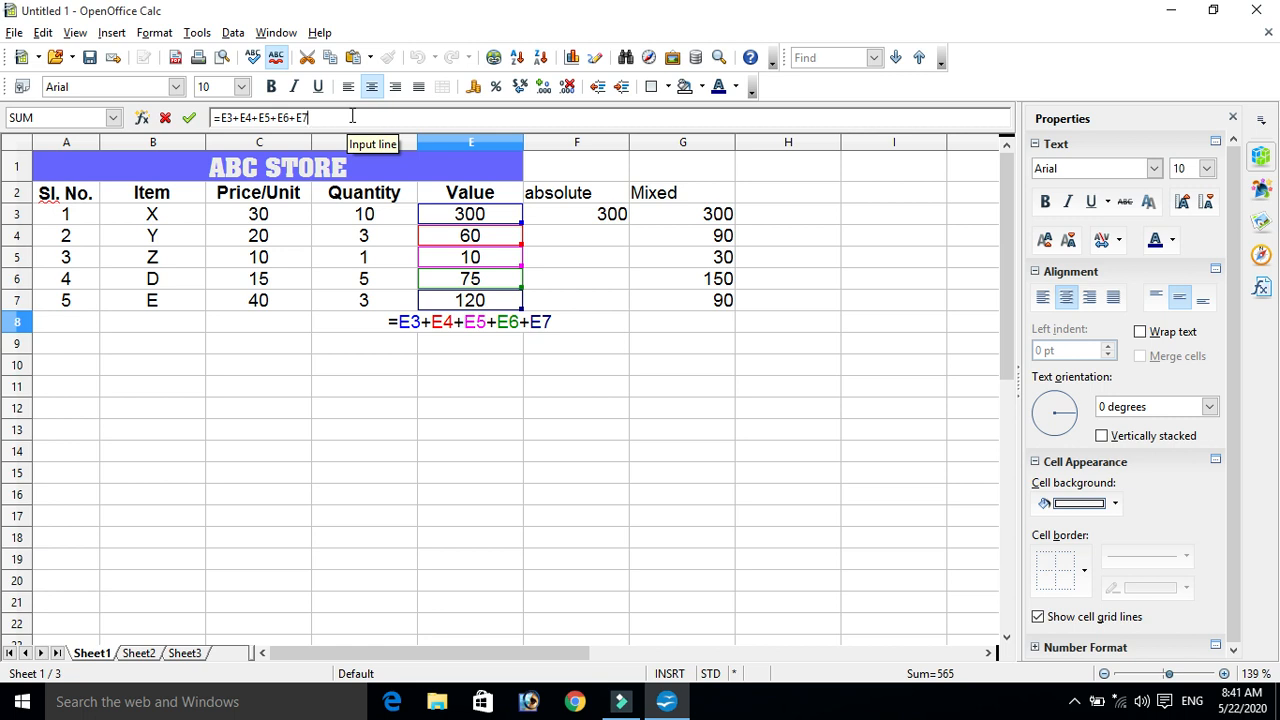
key("BackSpace")
key("BackSpace")
key("BackSpace")
key("BackSpace")
key("BackSpace")
key("BackSpace")
key("BackSpace")
key("BackSpace")
key("BackSpace")
key("BackSpace")
key("BackSpace")
key("BackSpace")
key("BackSpace")
key("BackSpace")
key("BackSpace")
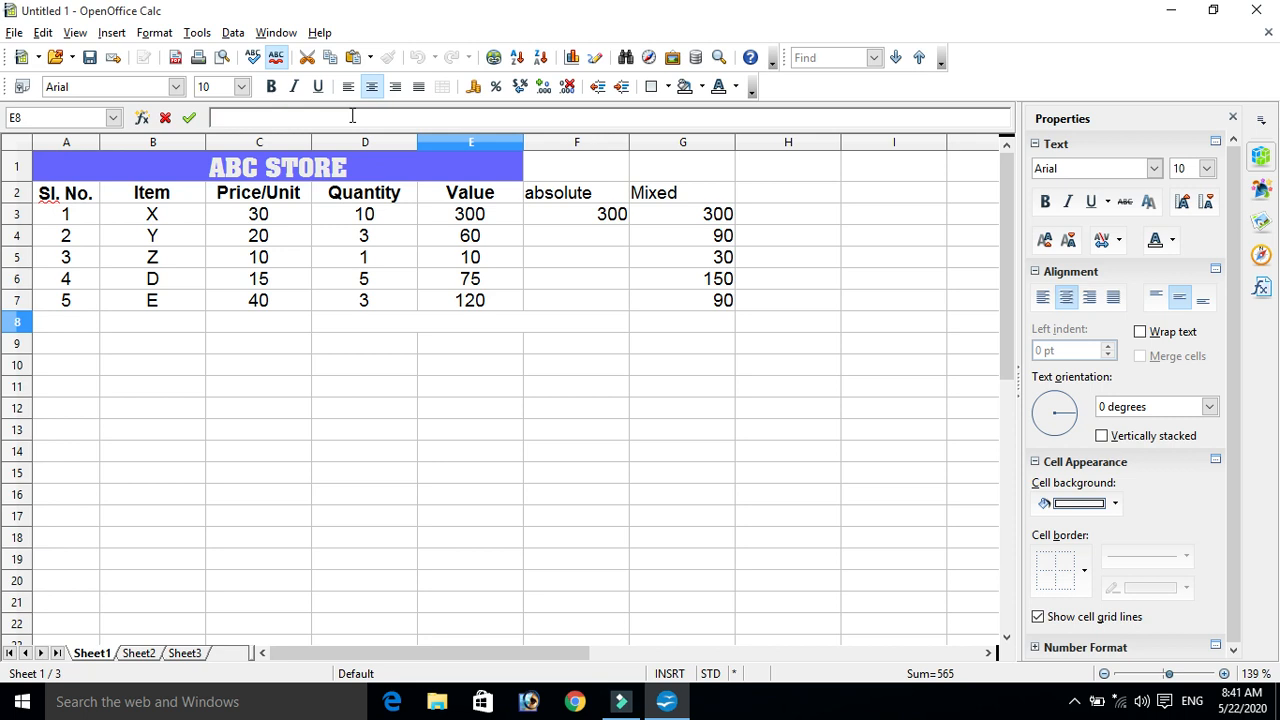
key("Return")
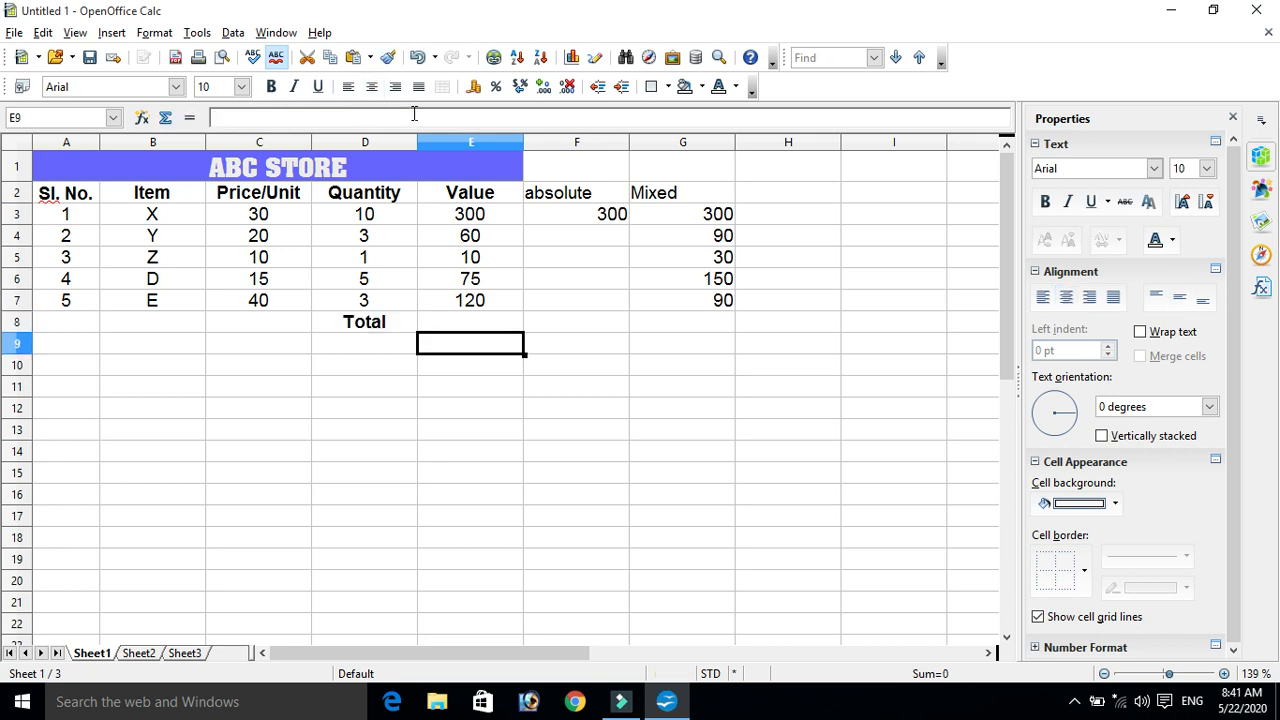
Enter the formula =SUM(E3:E7) in cell E8 to total the Value column, and check the stored formula.
left_click(463, 324)
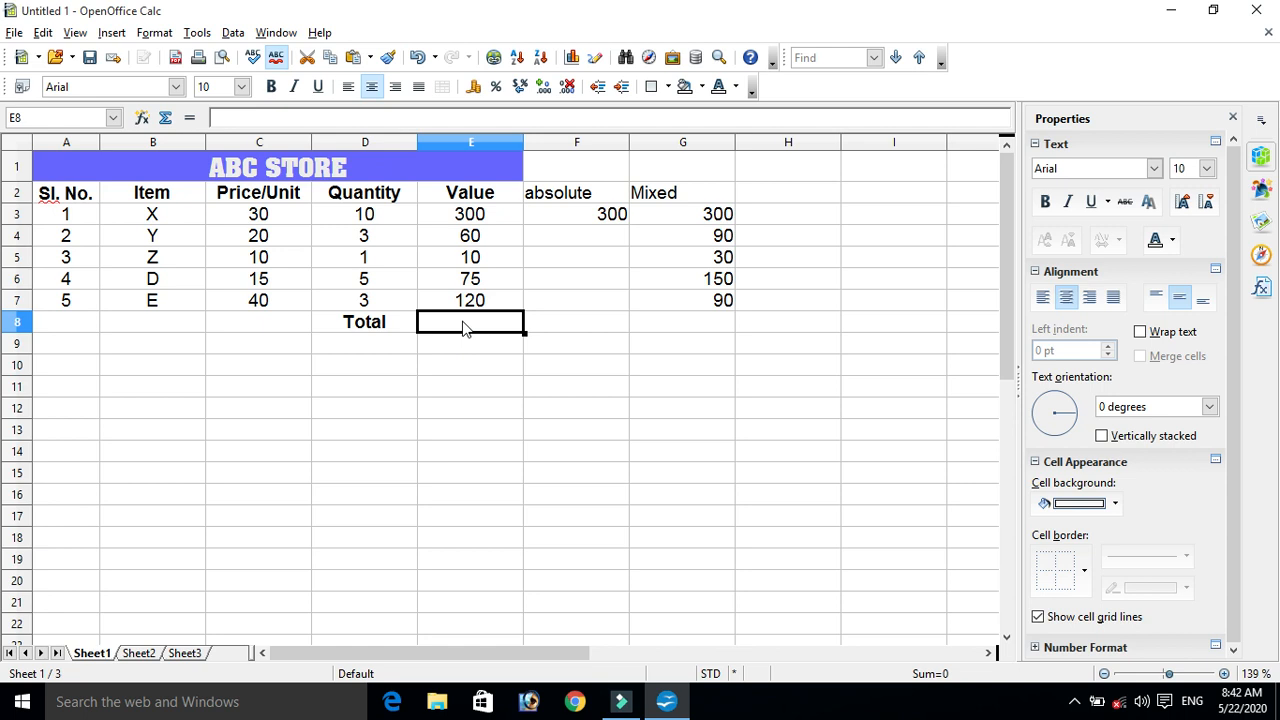
type("=")
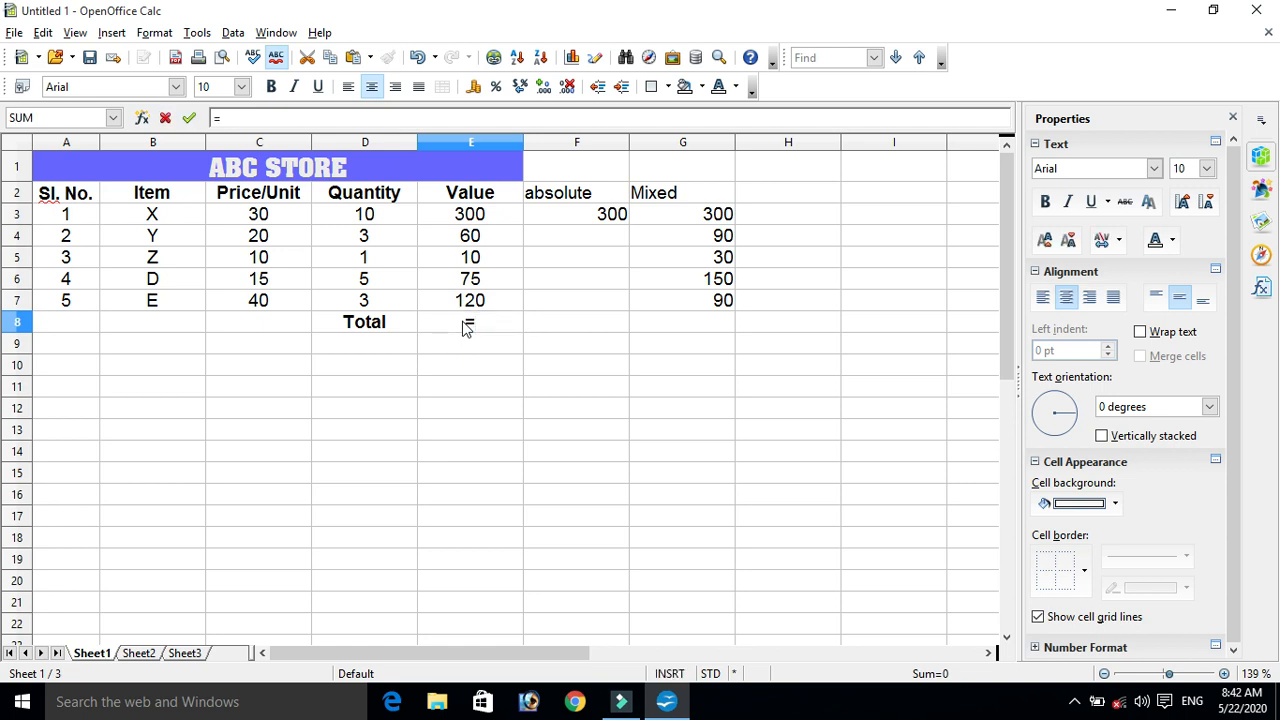
type("sum")
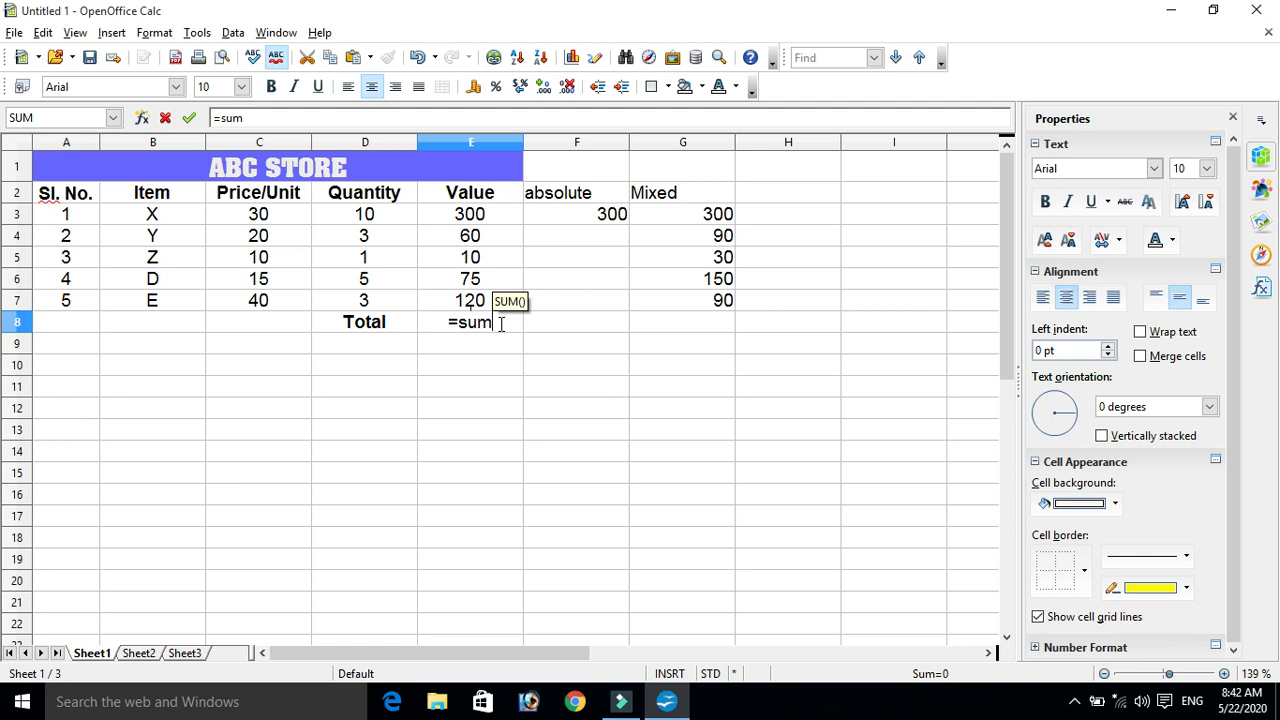
type("(")
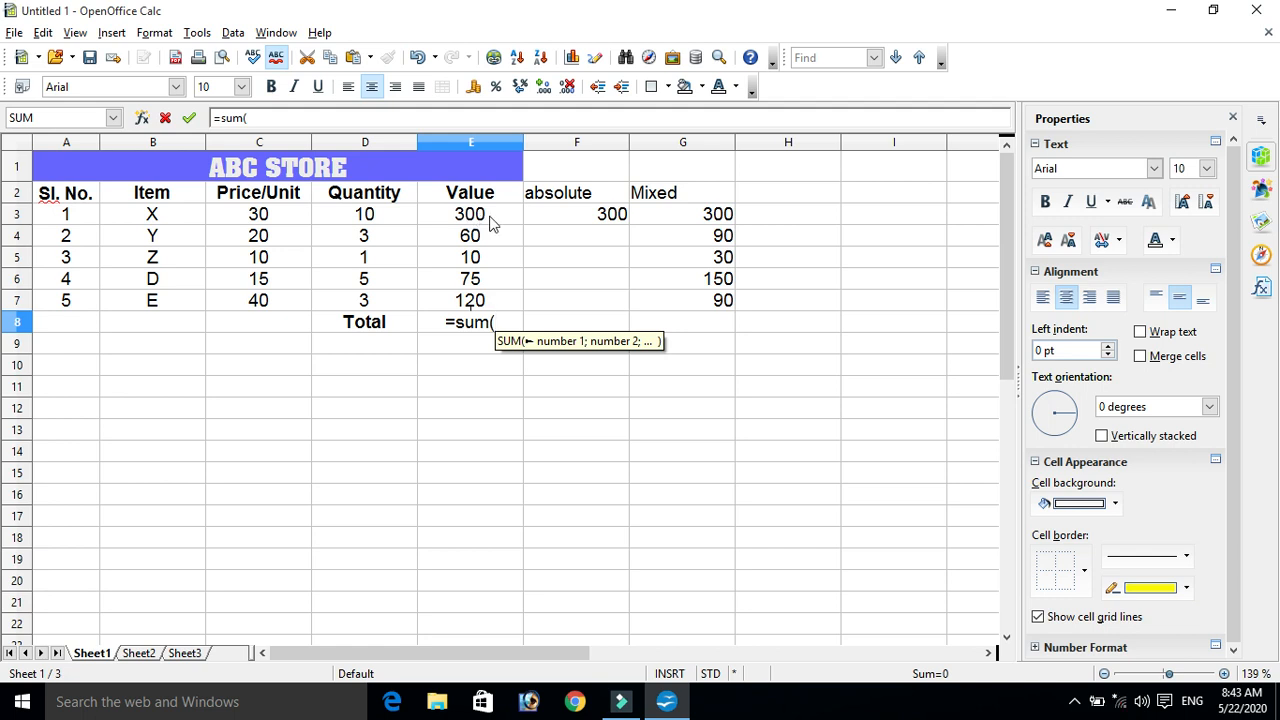
type("e3")
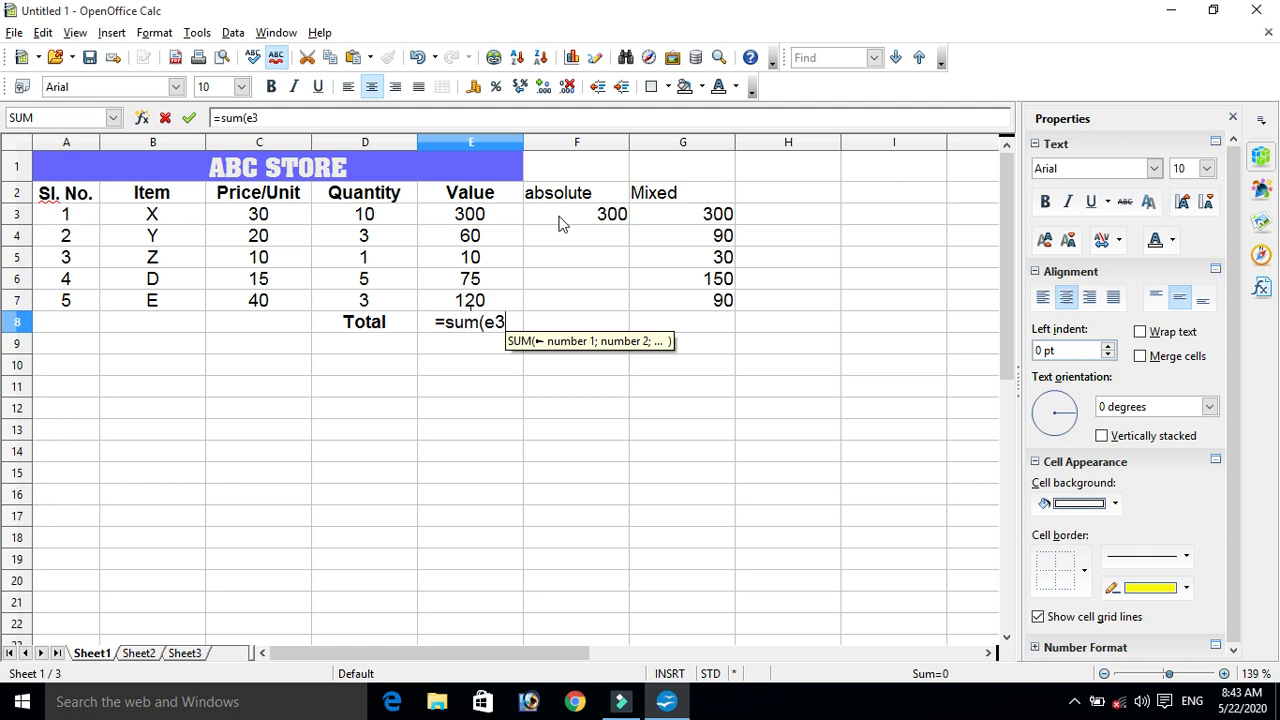
type(":")
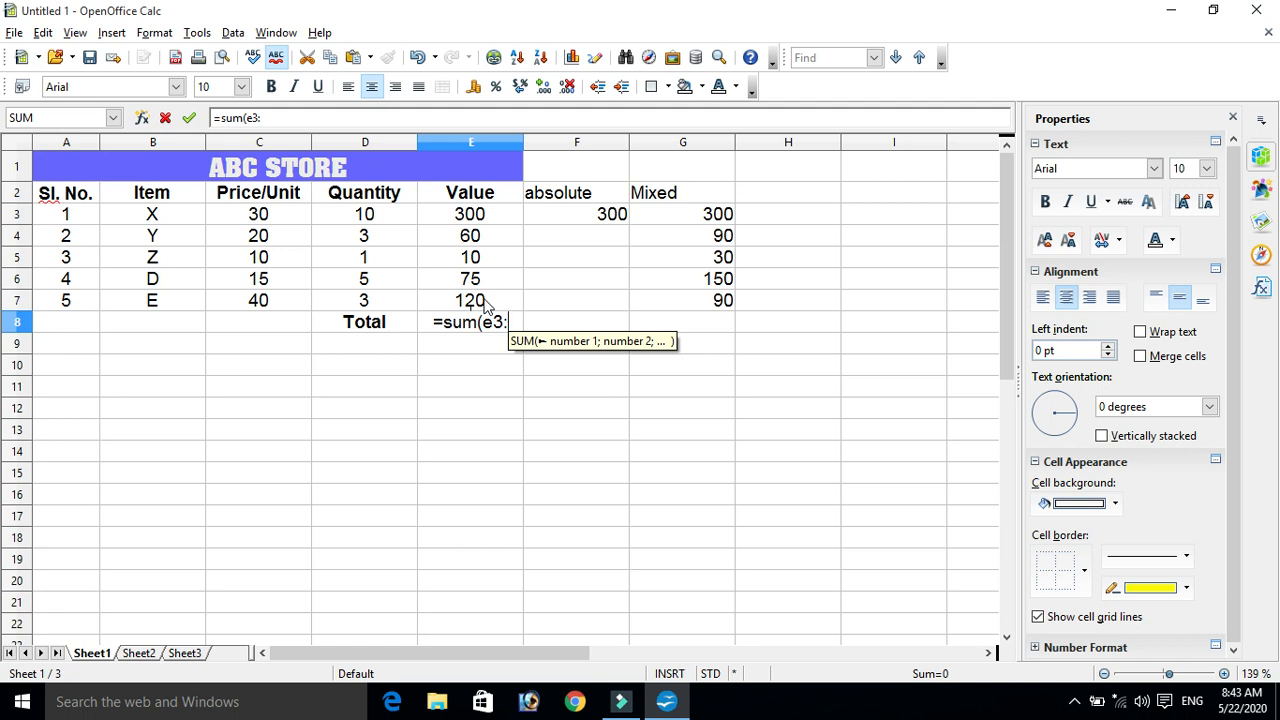
left_click(487, 305)
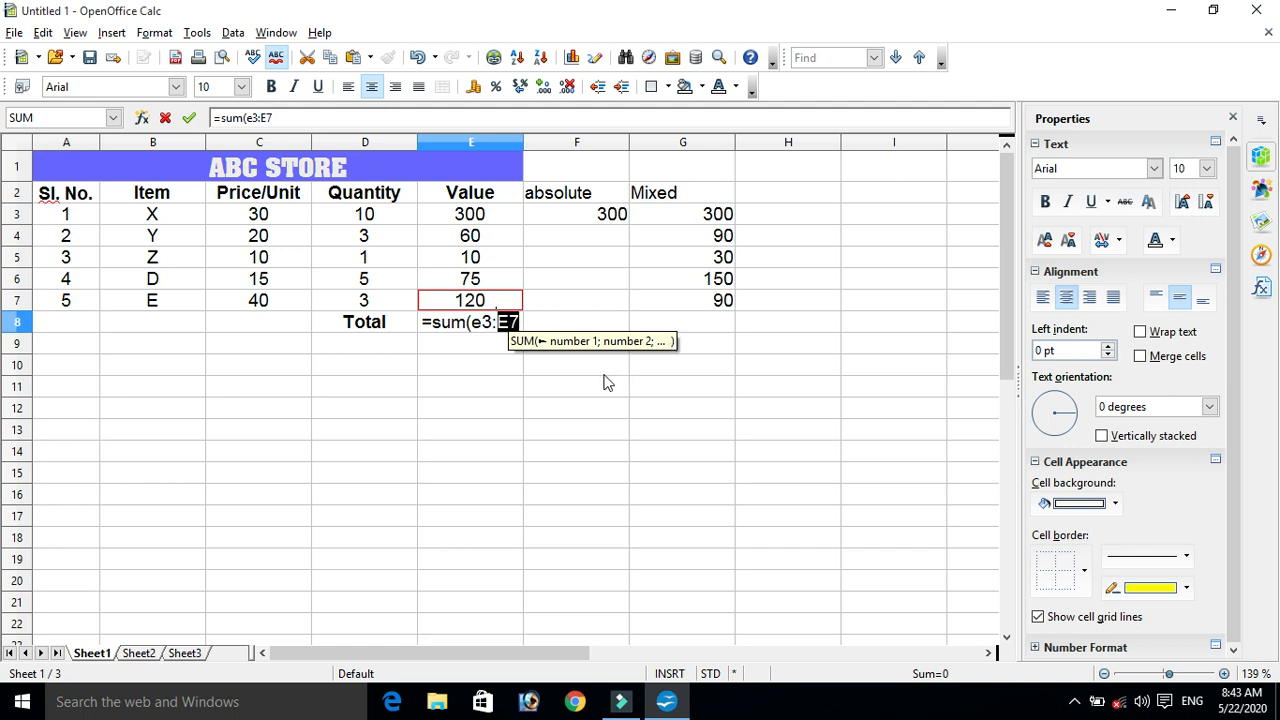
type(")")
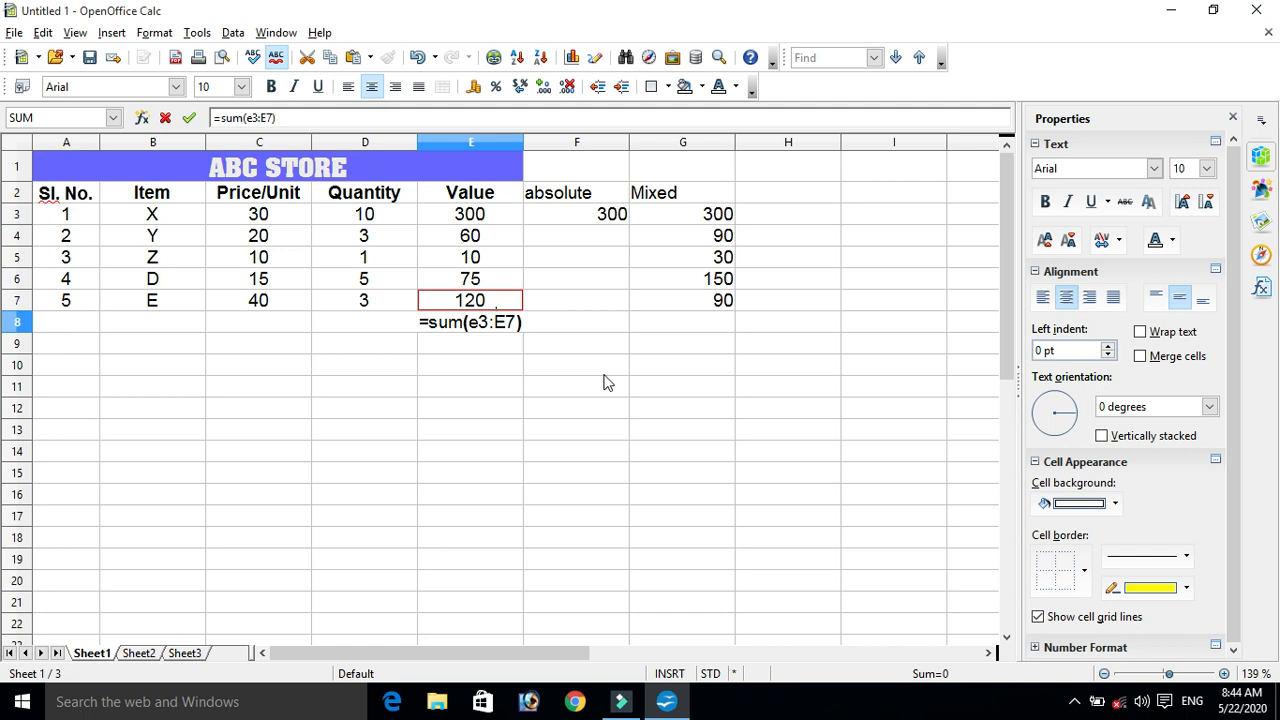
key("Return")
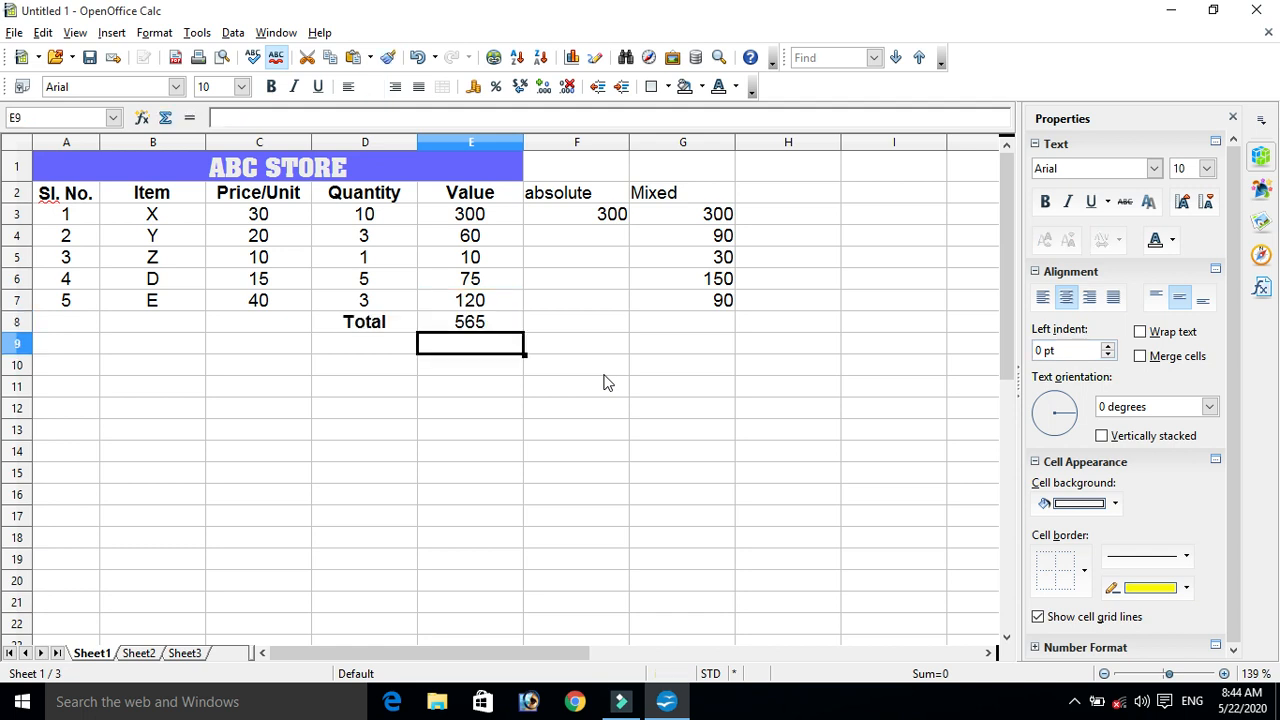
key("Up")
key("Up")
left_click(478, 333)
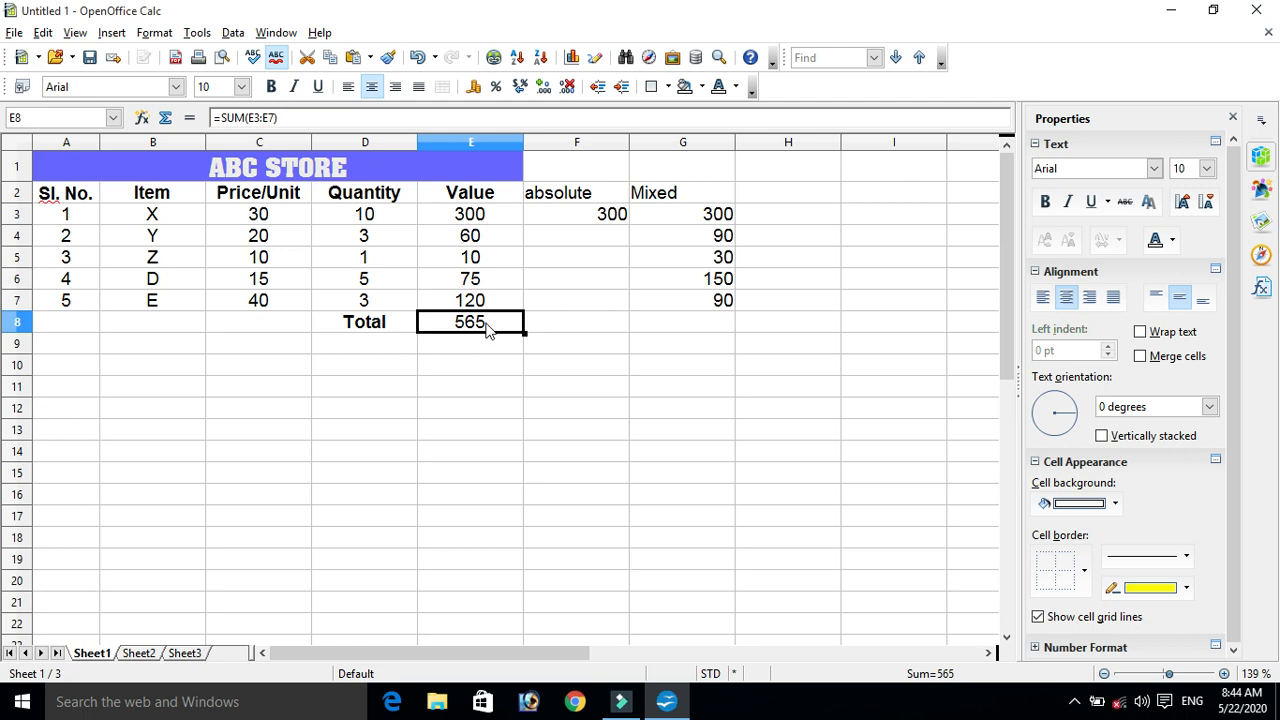
Enter the label Average in cell D9, beneath the Total label.
left_click(385, 343)
type("Avere")
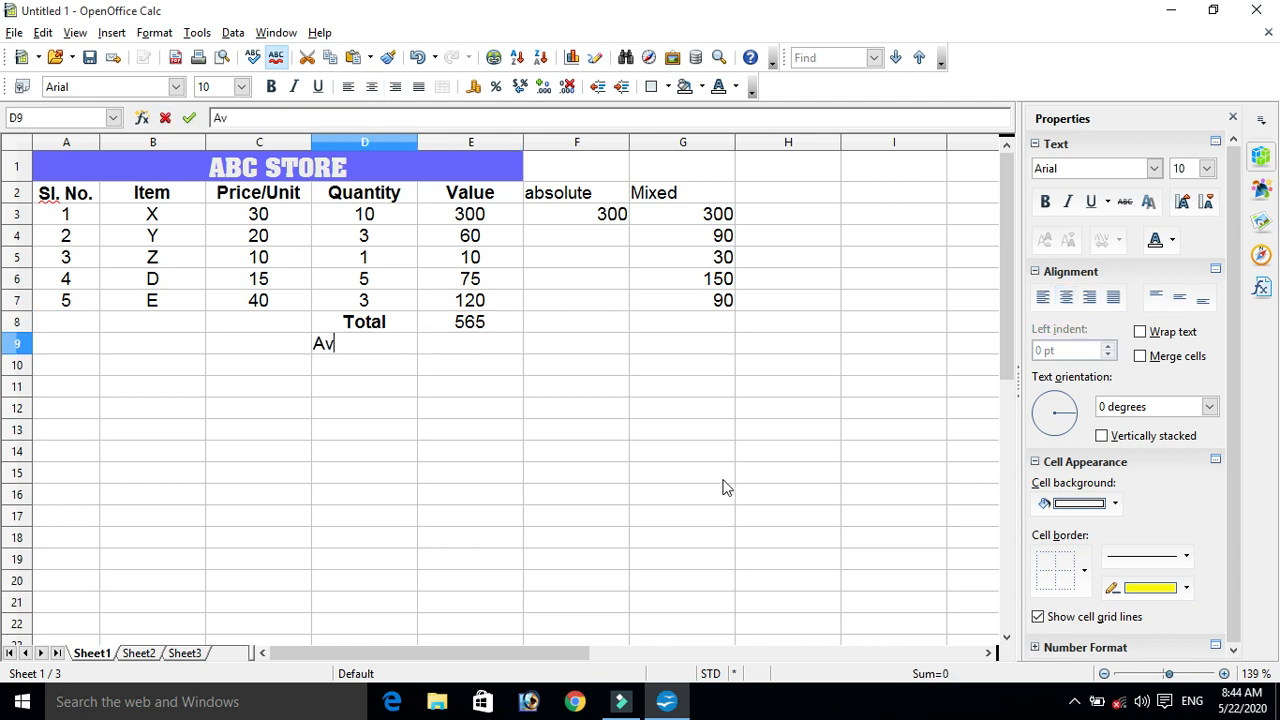
key("BackSpace")
type("age")
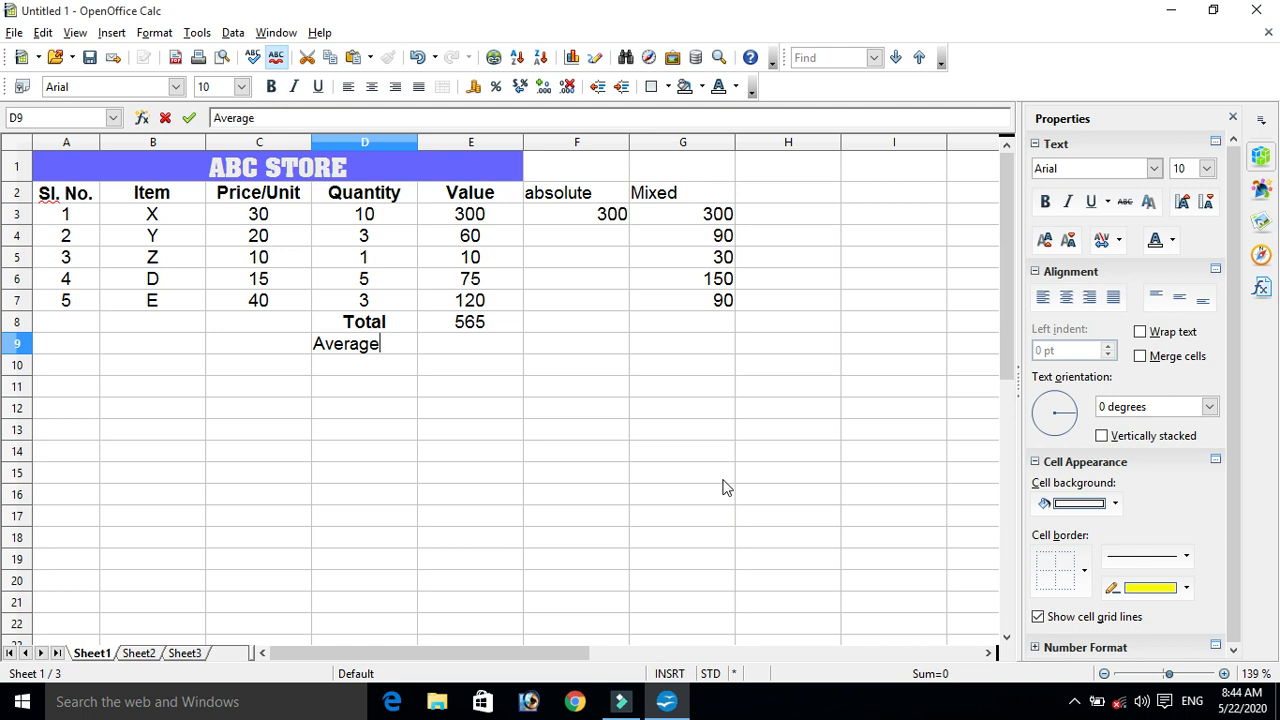
key("Tab")
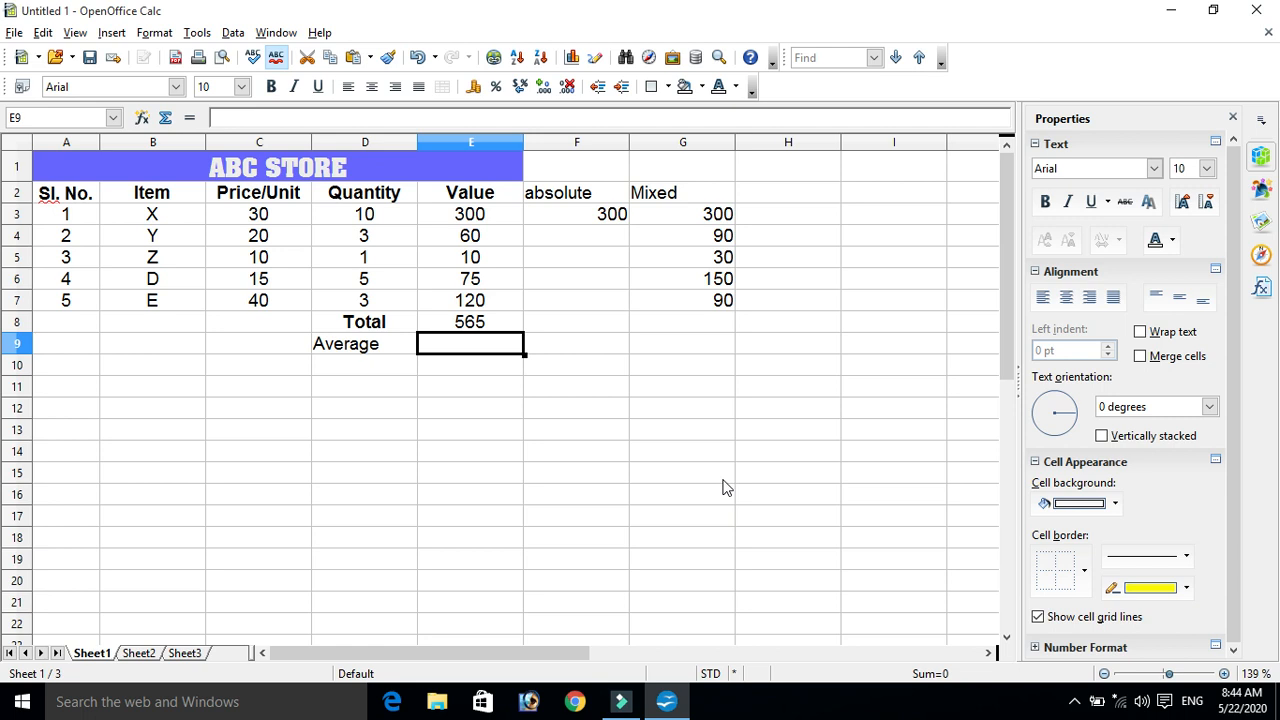
Enter the formula =SUM(E3:E7)/5 in cell E9 to average the Value column.
type("=")
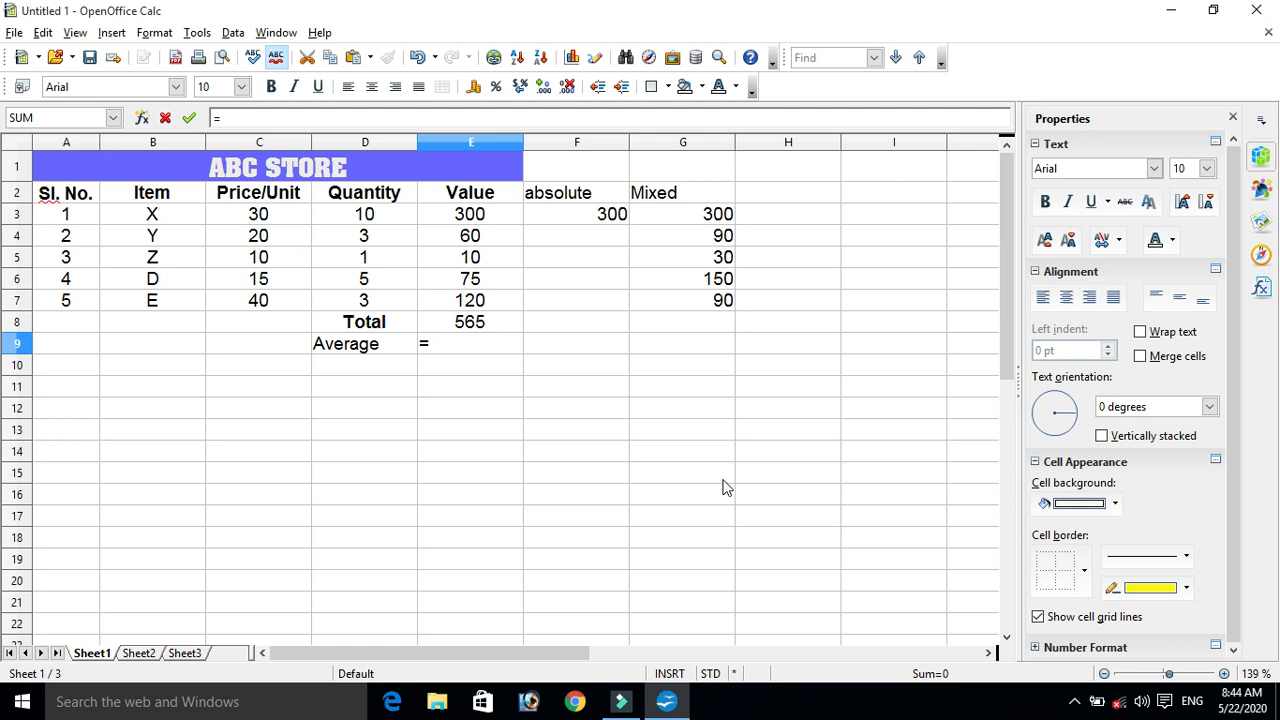
type("Sum(")
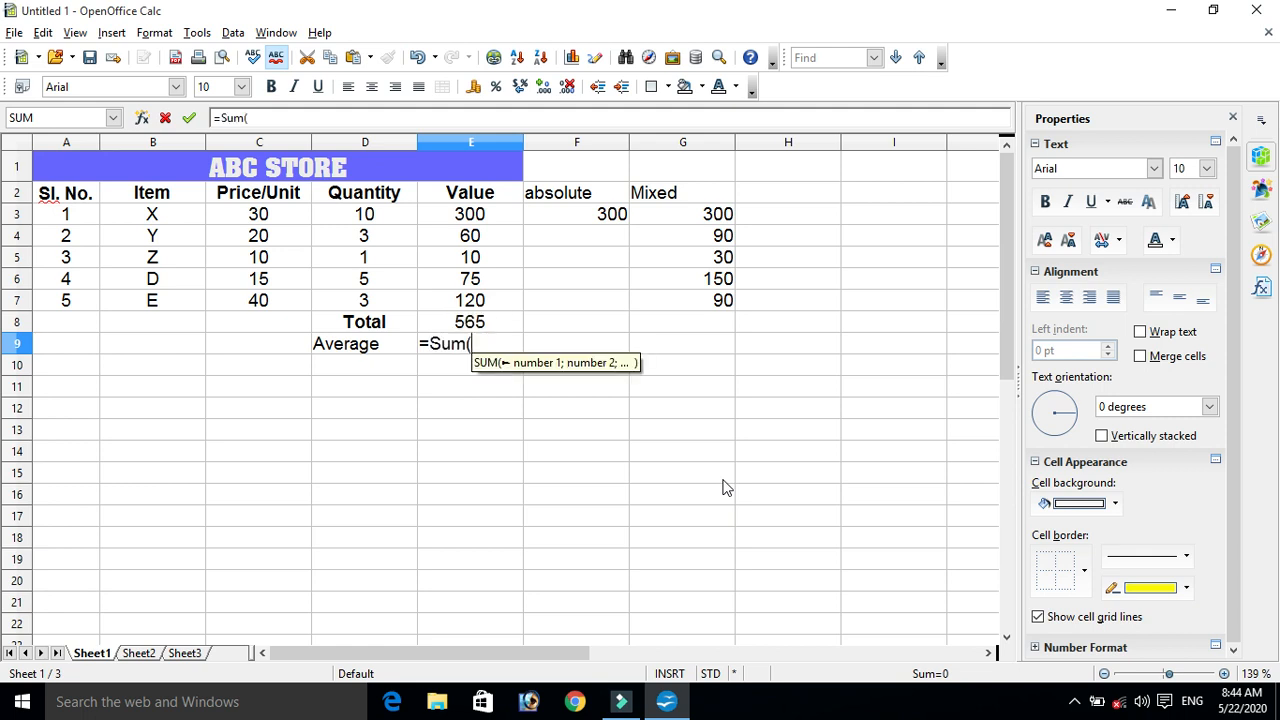
type("e3:37")
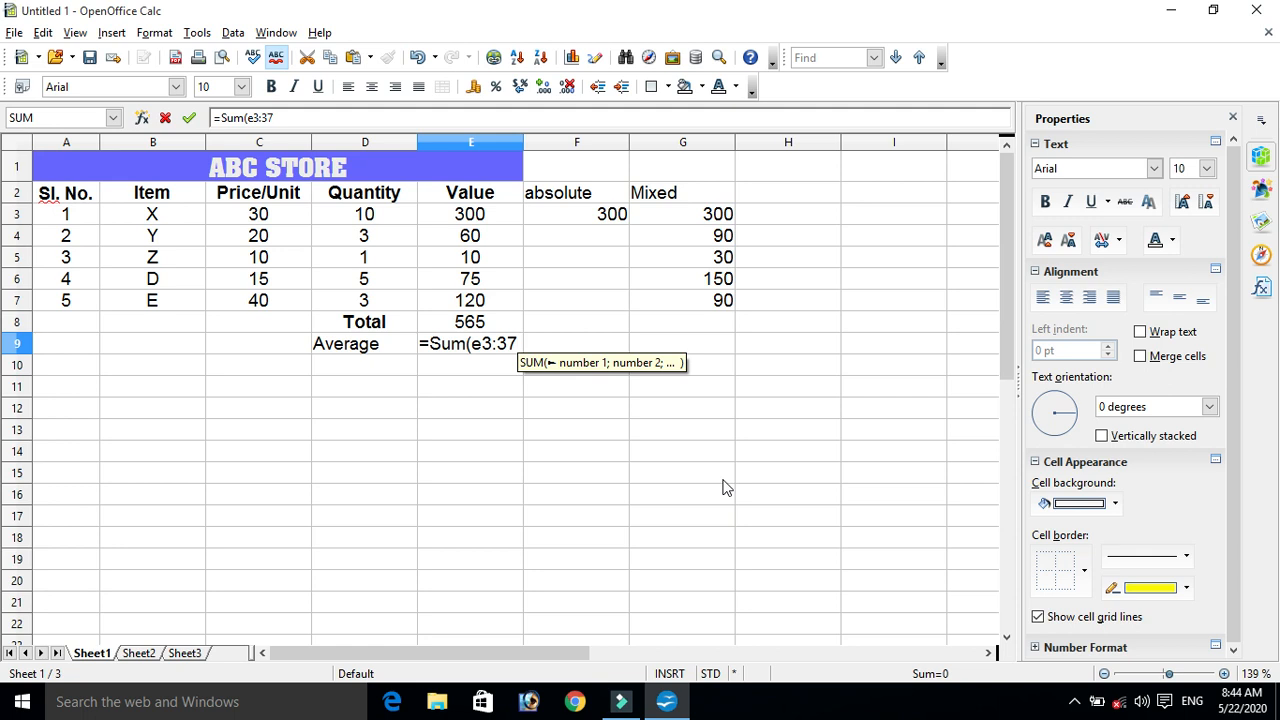
type(")")
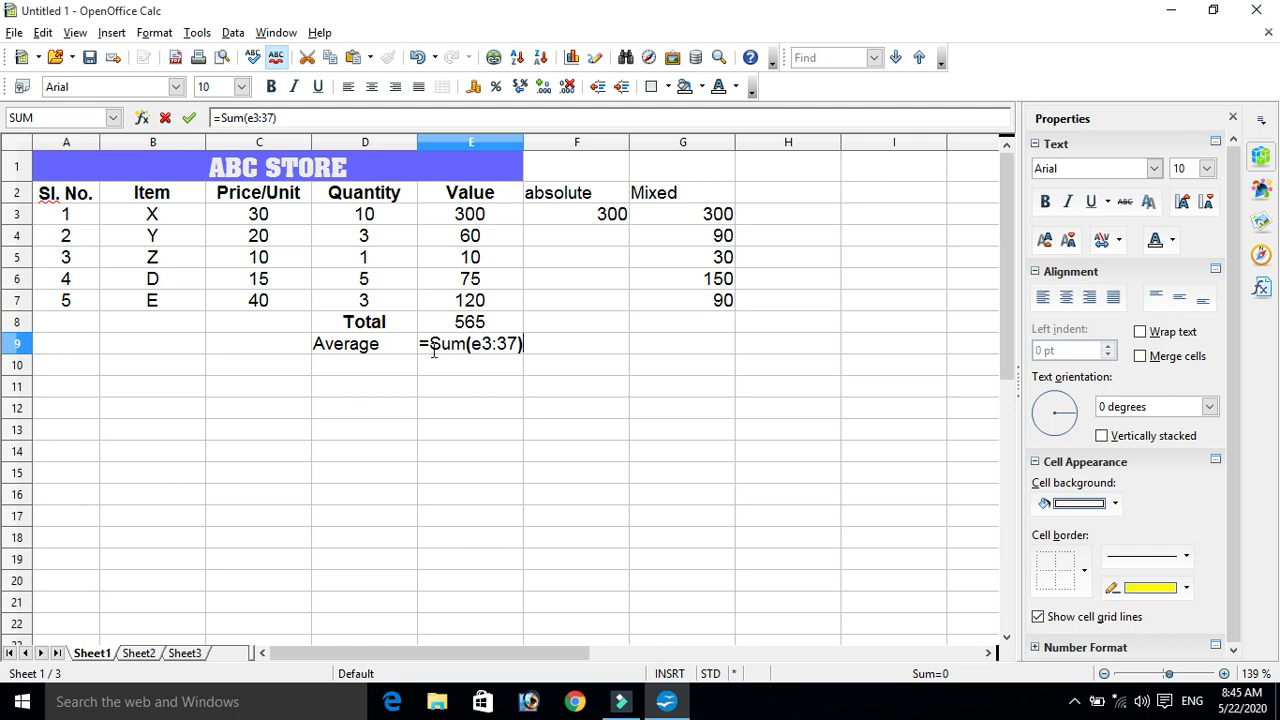
left_click(510, 348)
key("BackSpace")
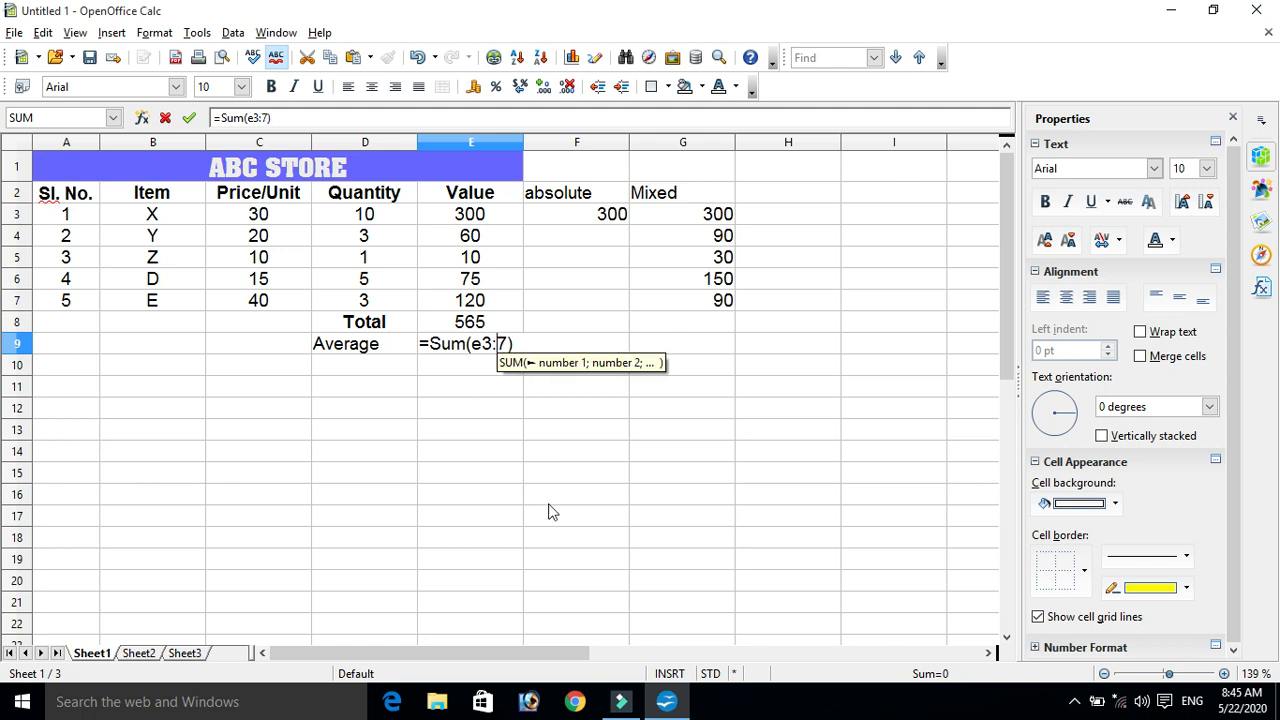
type("e")
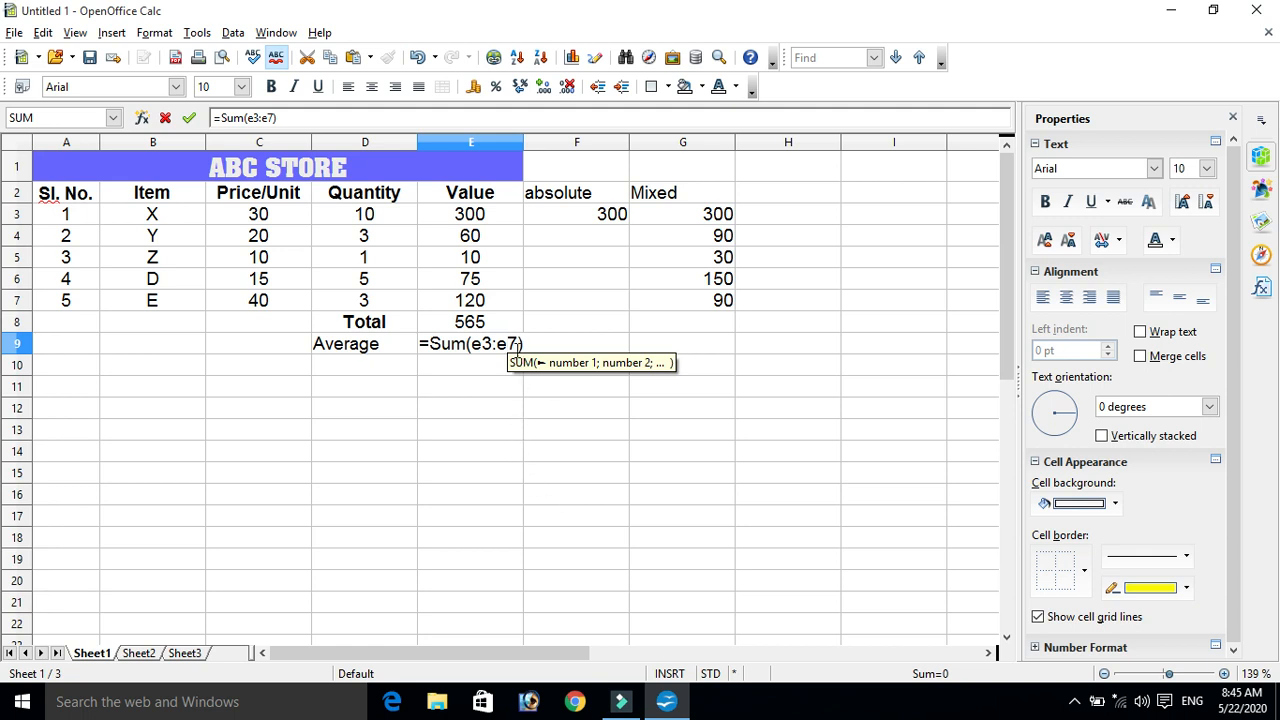
left_click(519, 344)
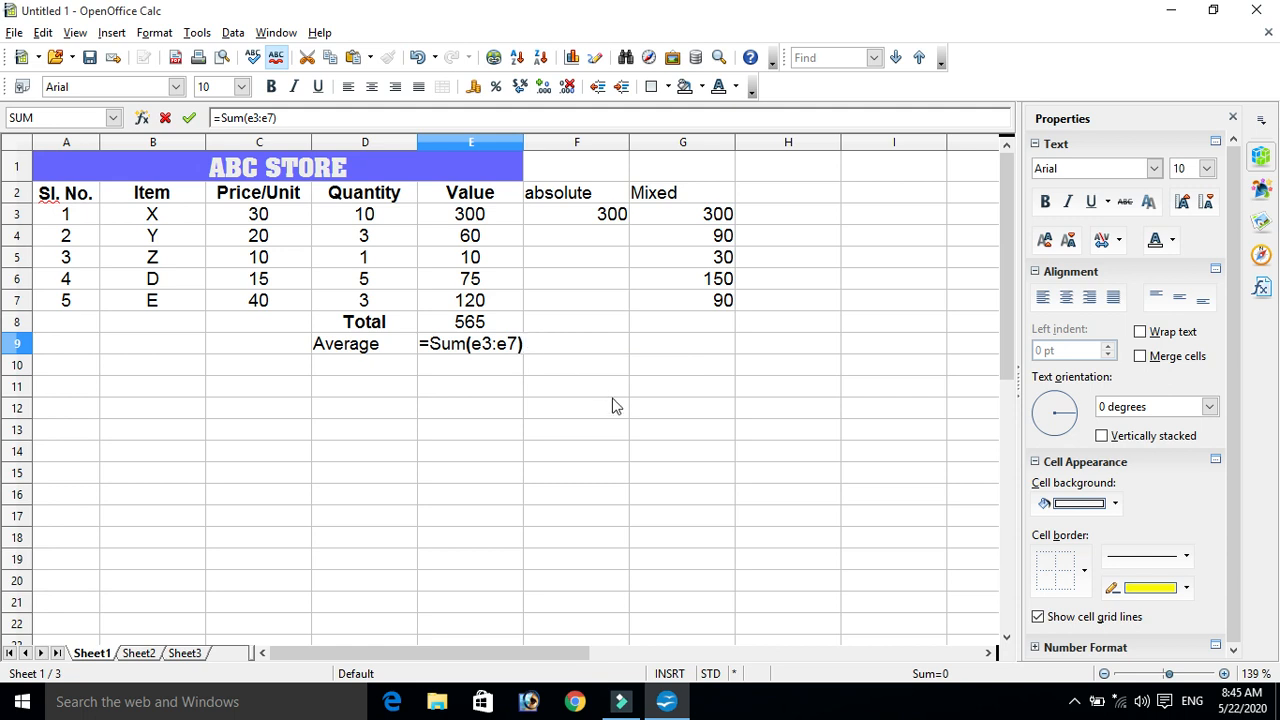
type("/")
type("5")
key("Return")
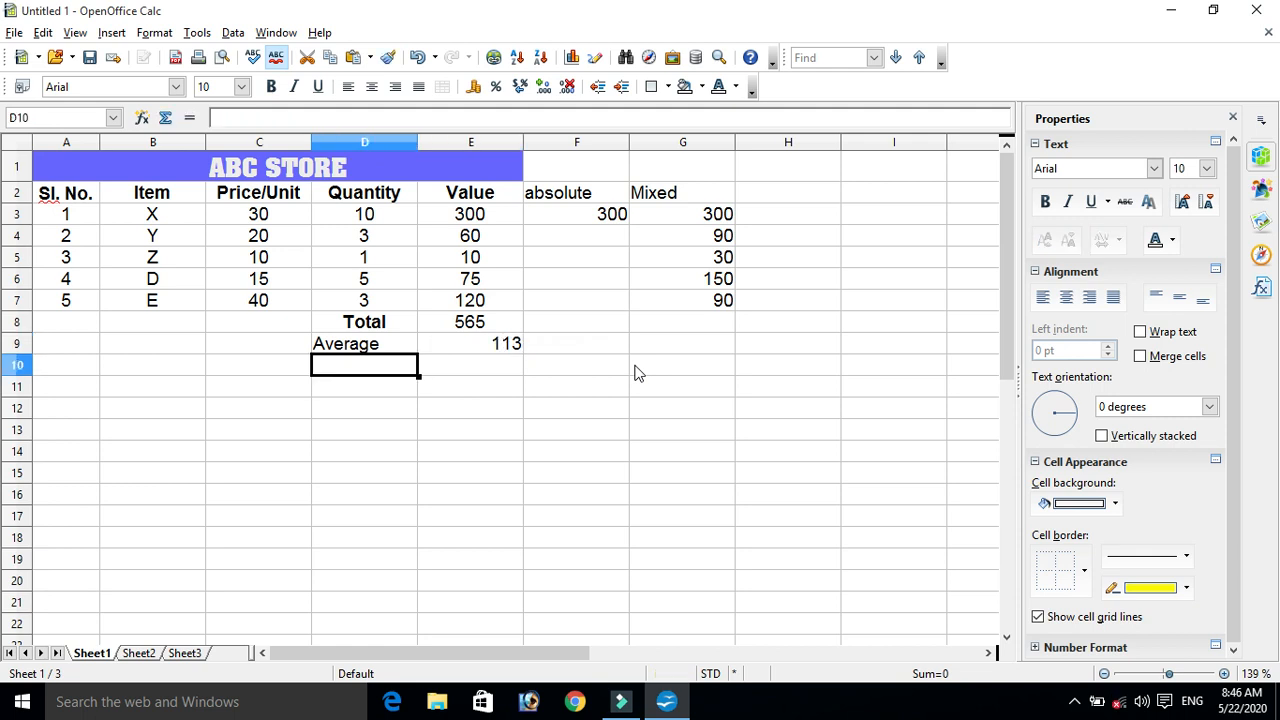
Check the stored average formula in E9 against the range E3:E7 and the total formula in E8.
left_click(638, 372)
left_click(480, 346)
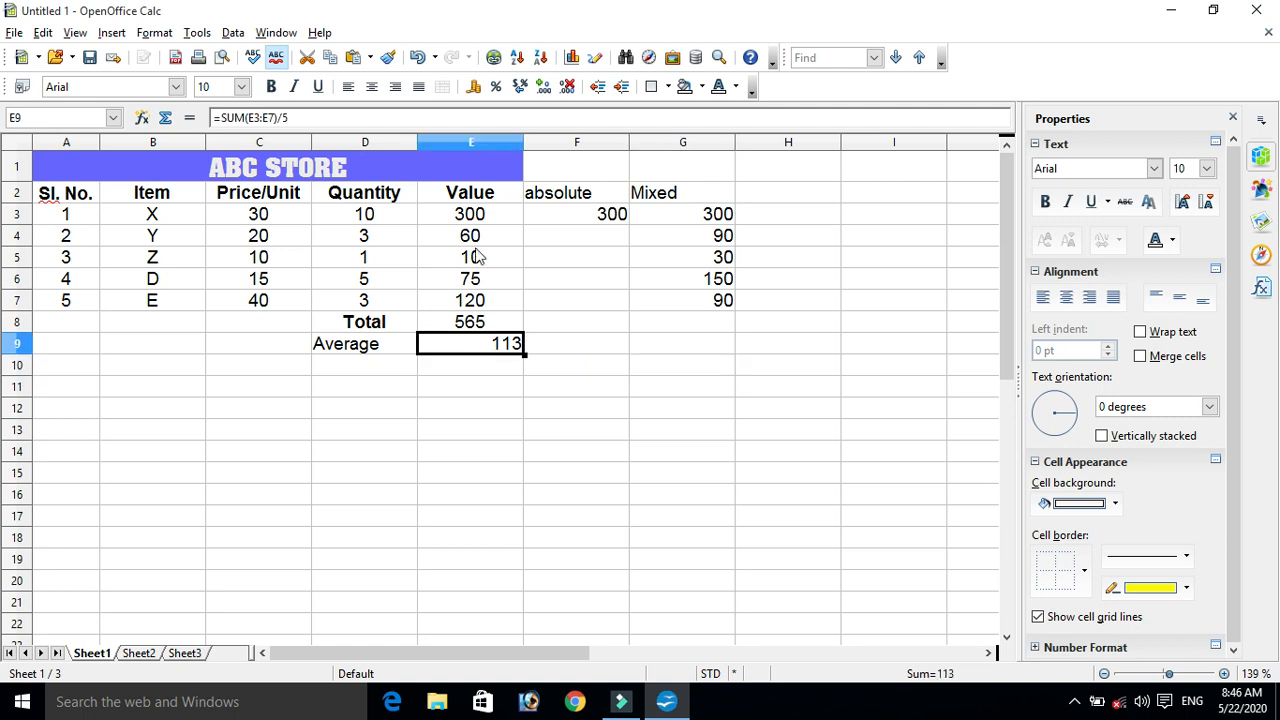
left_click_drag(482, 216, 485, 310)
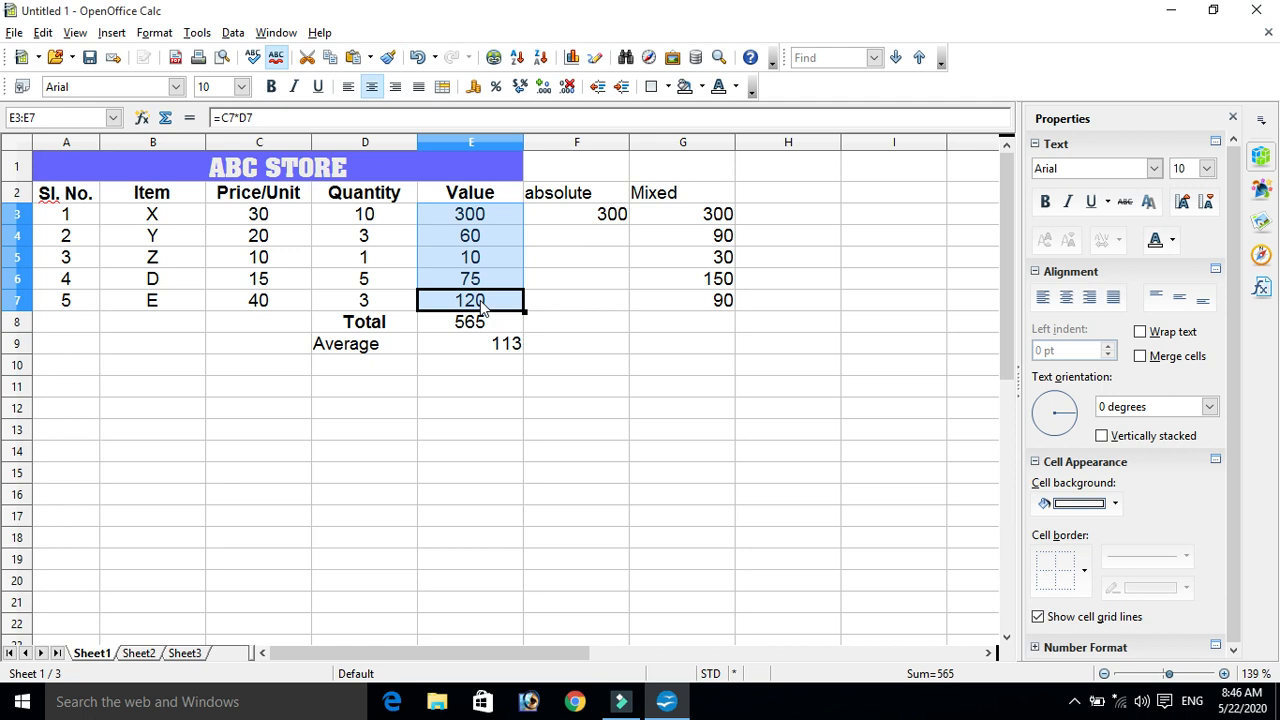
left_click(472, 346)
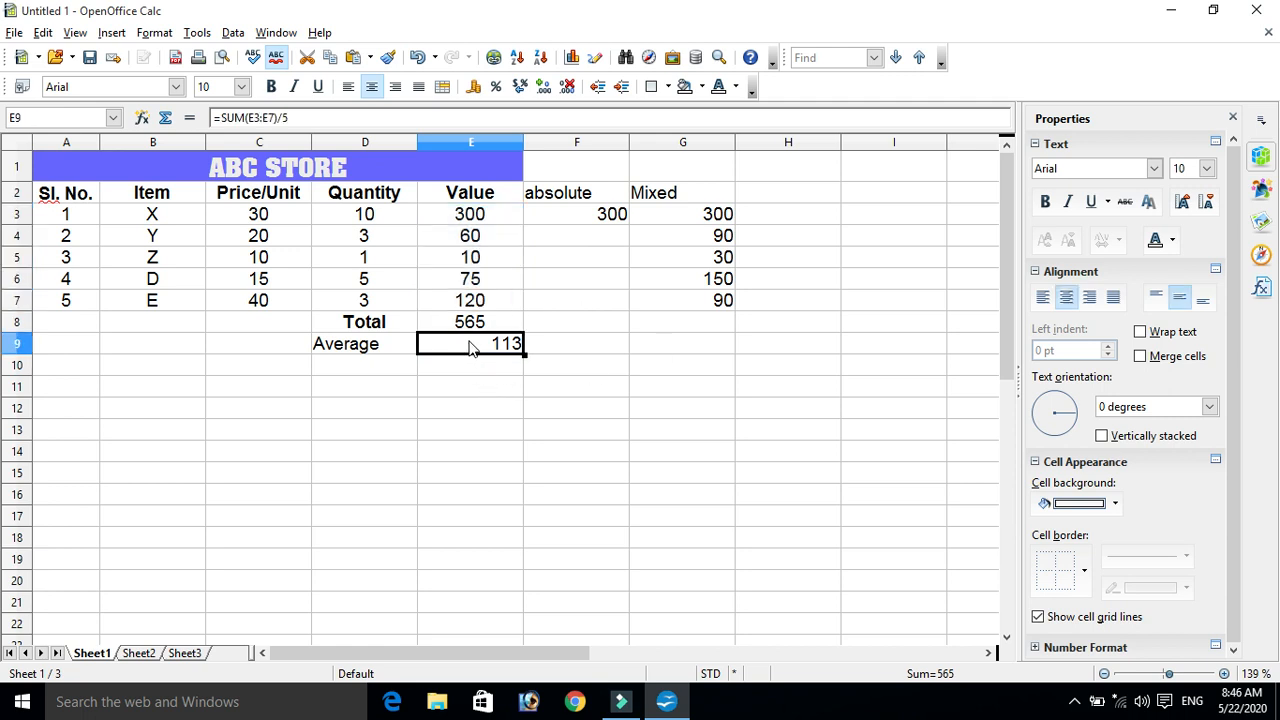
left_click(510, 321)
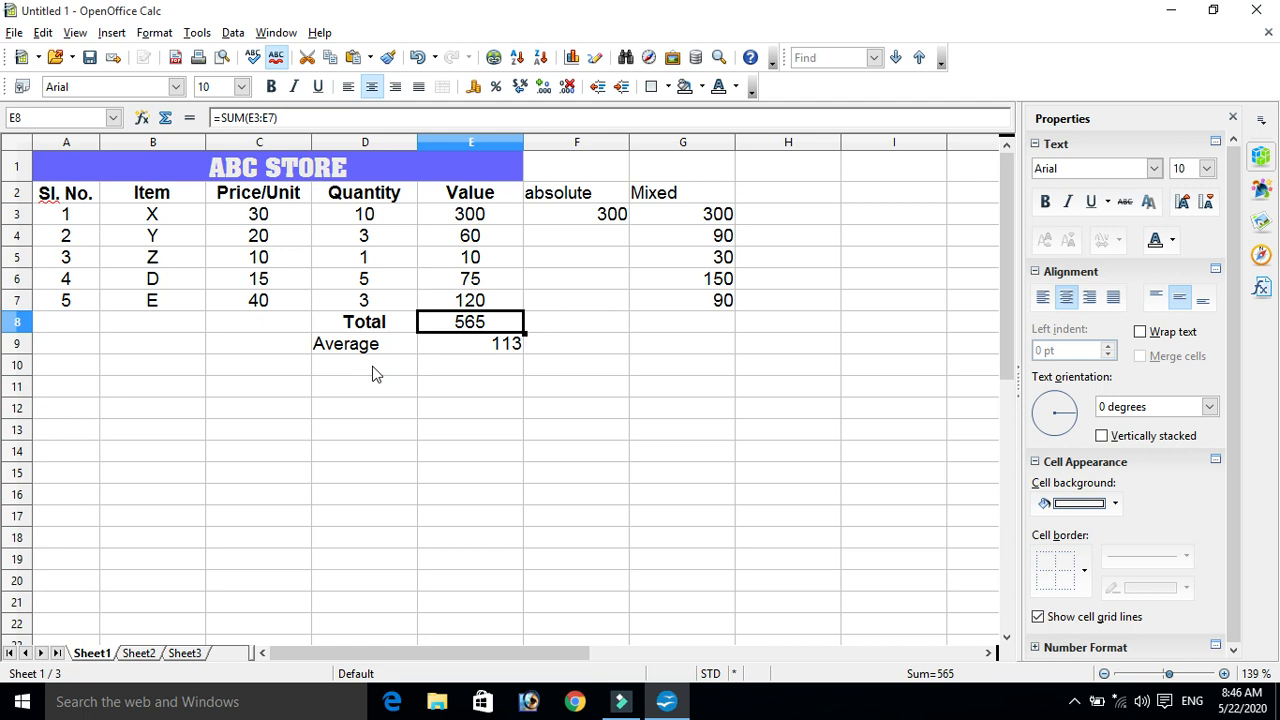
Enter the label Count in cell D10, beneath the Average label.
left_click(333, 372)
type("C")
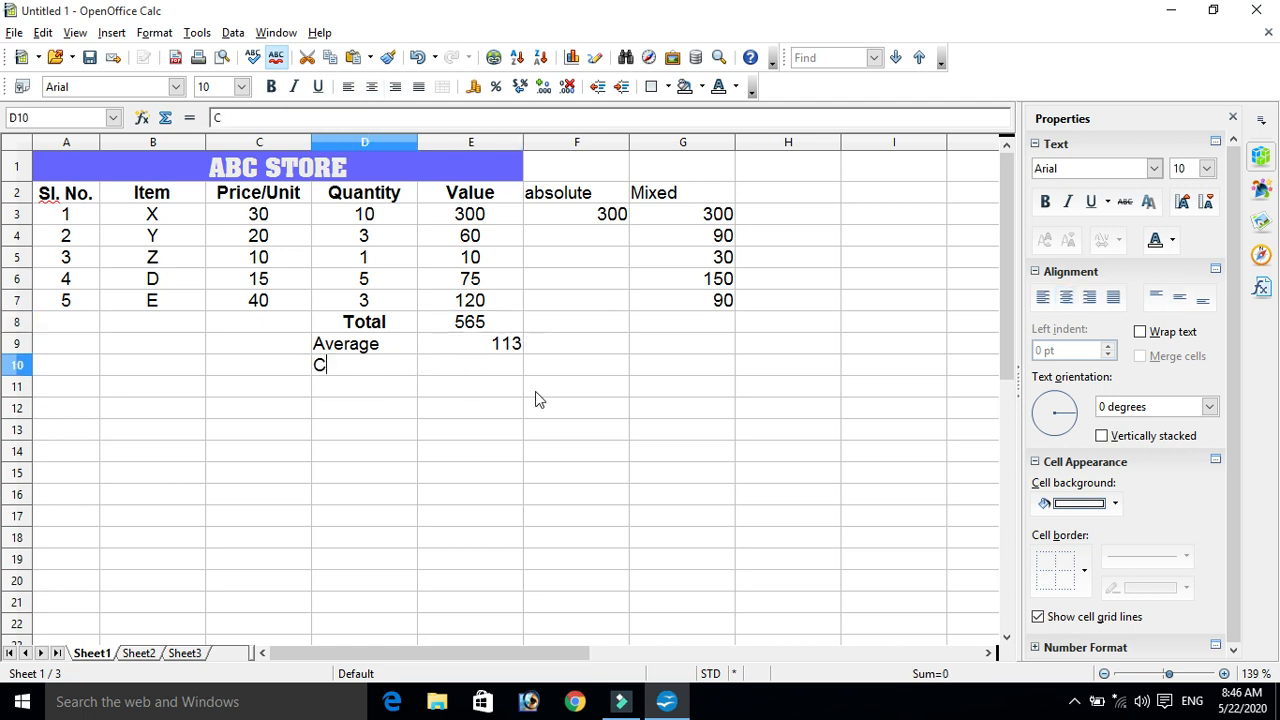
type("ount")
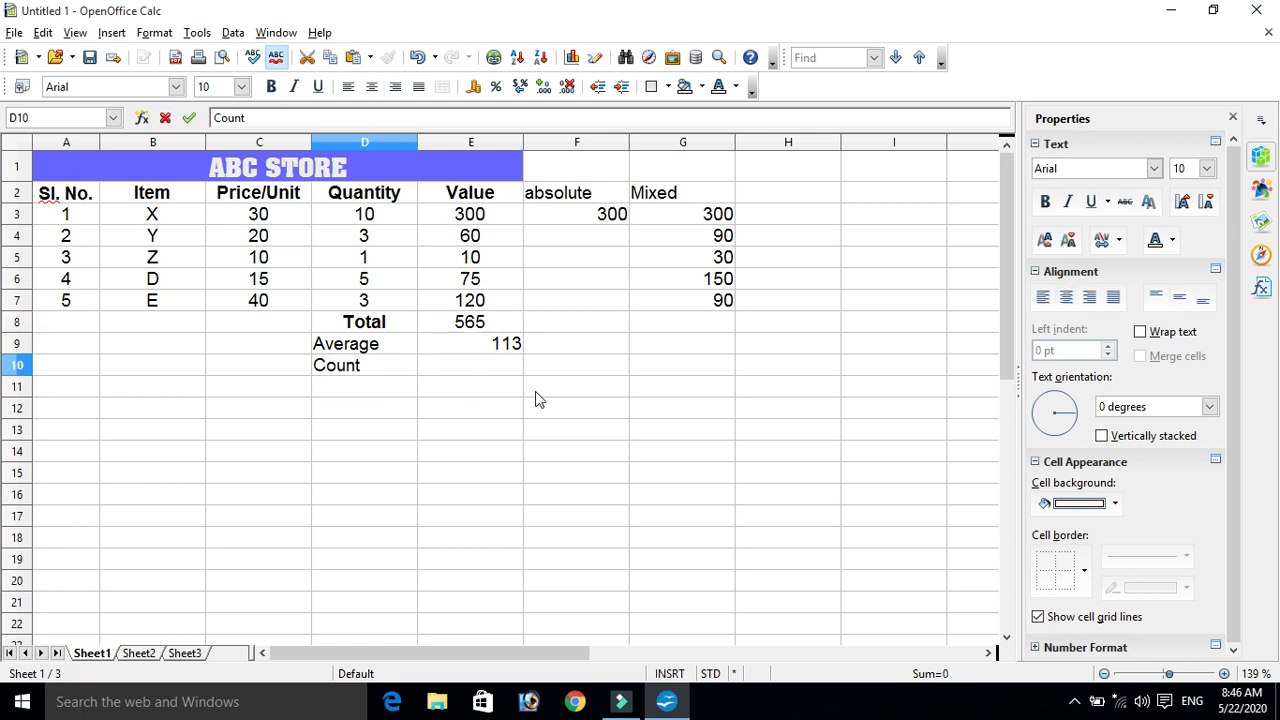
key("Tab")
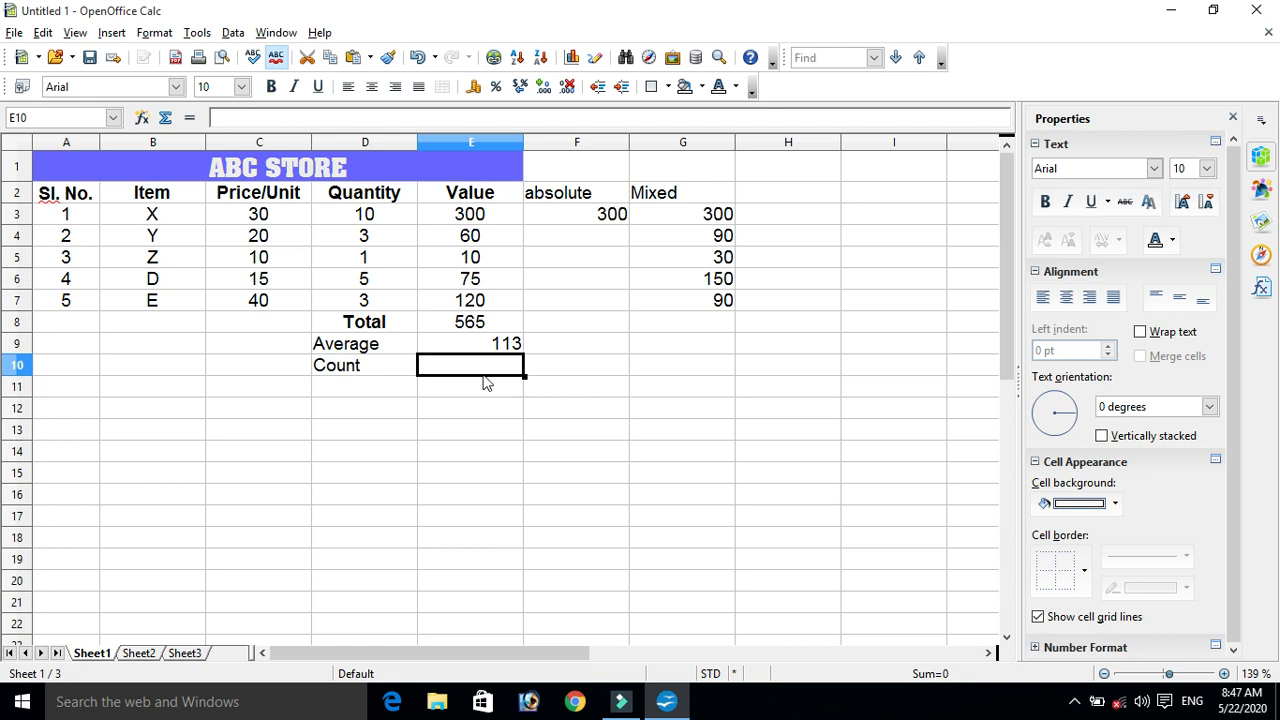
Enter the formula =COUNT(E3:E7) in cell E10 to count the item values, and check the stored formula.
type("=count")
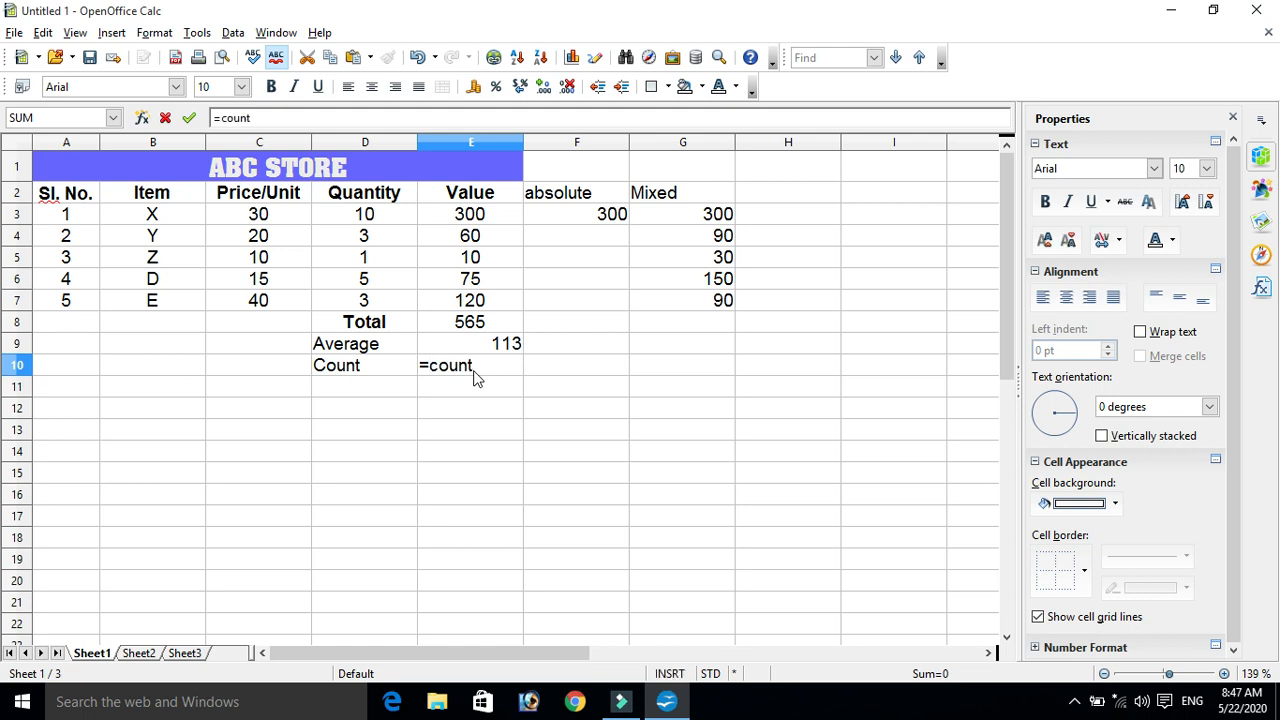
type("(")
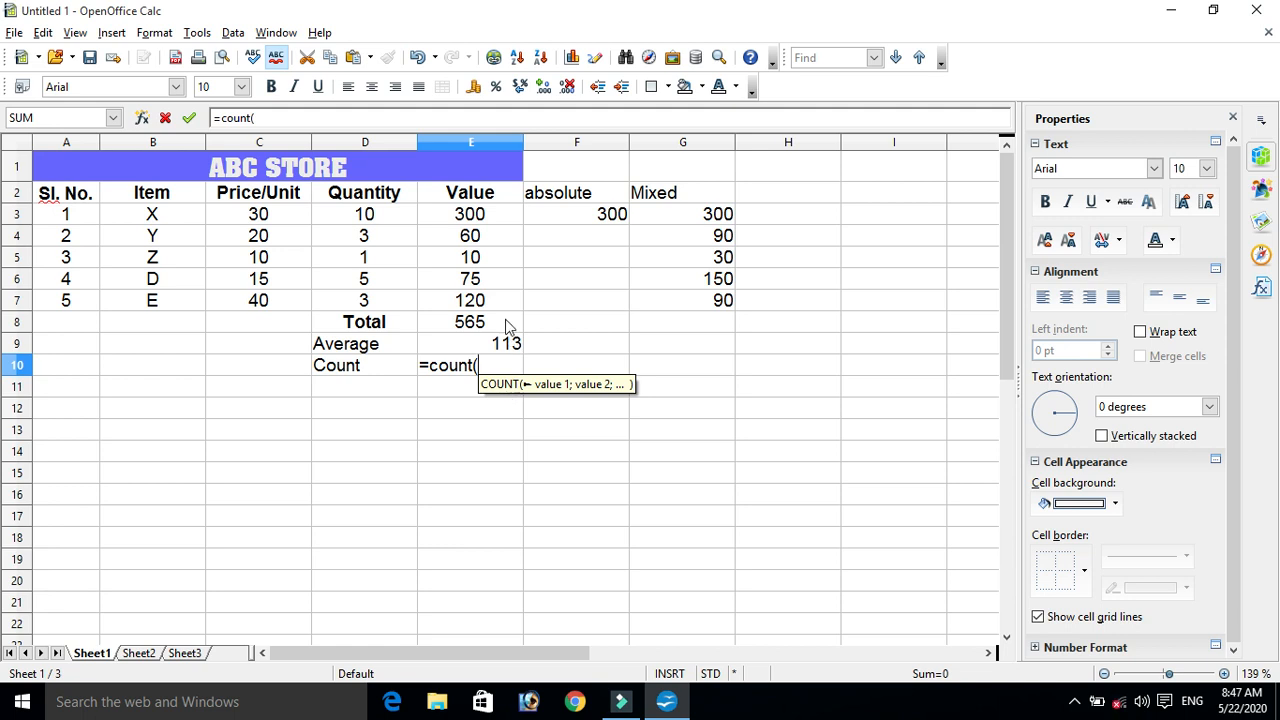
left_click(473, 220)
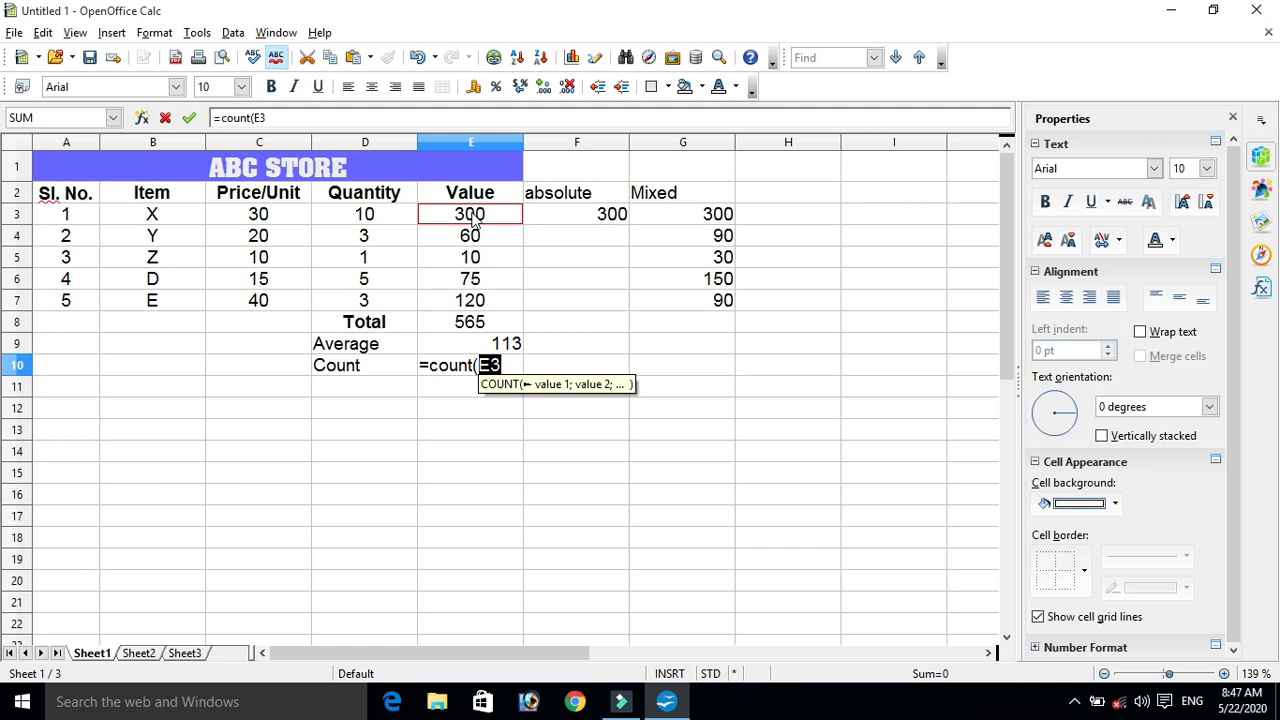
type(":")
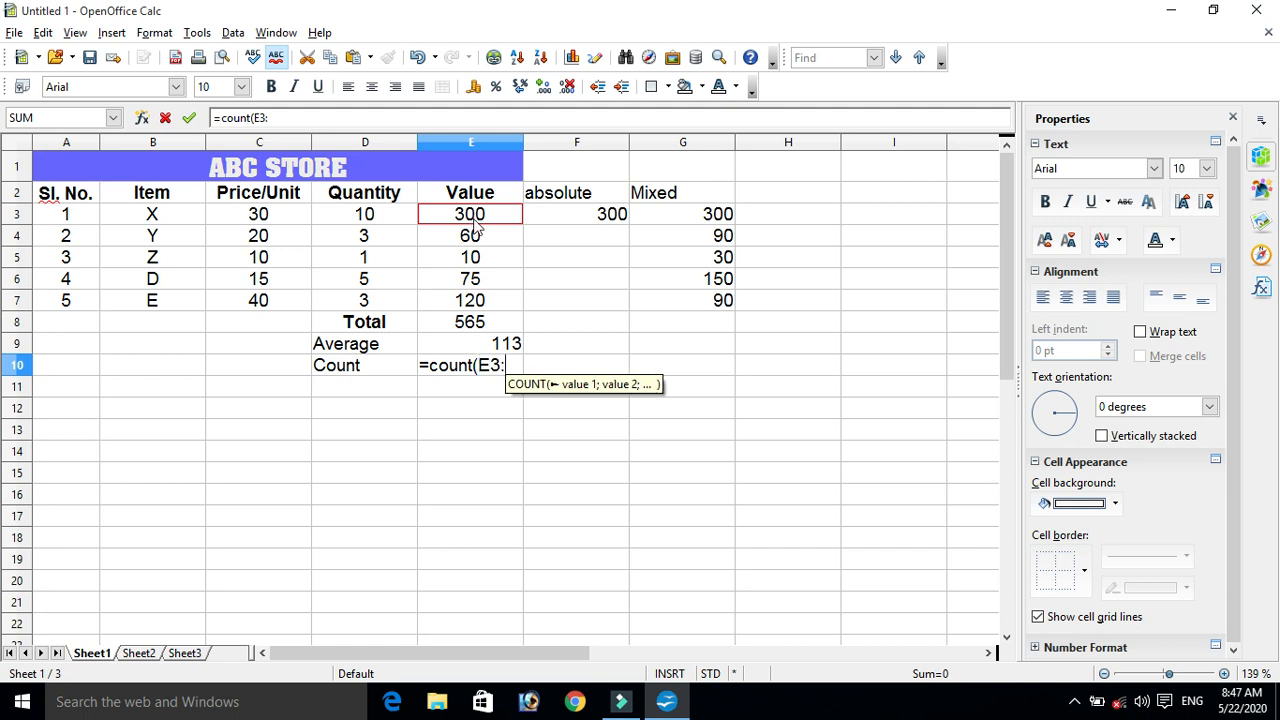
left_click(503, 310)
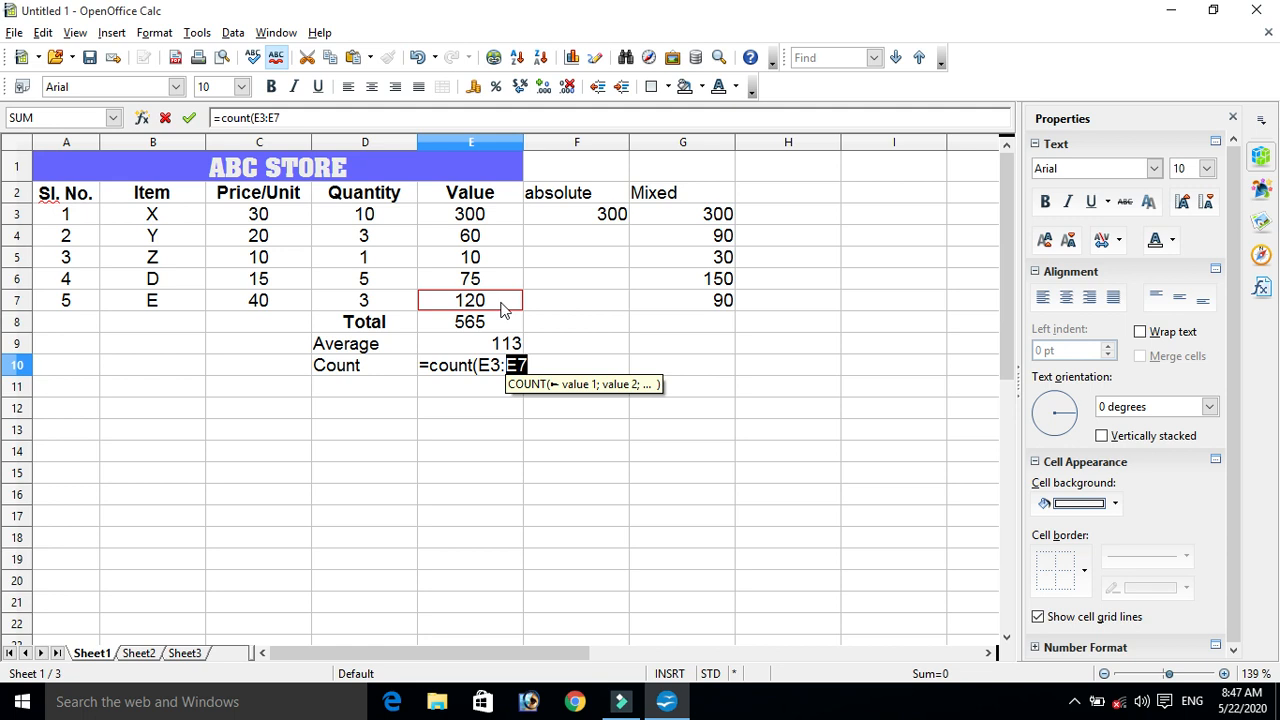
left_click(496, 343)
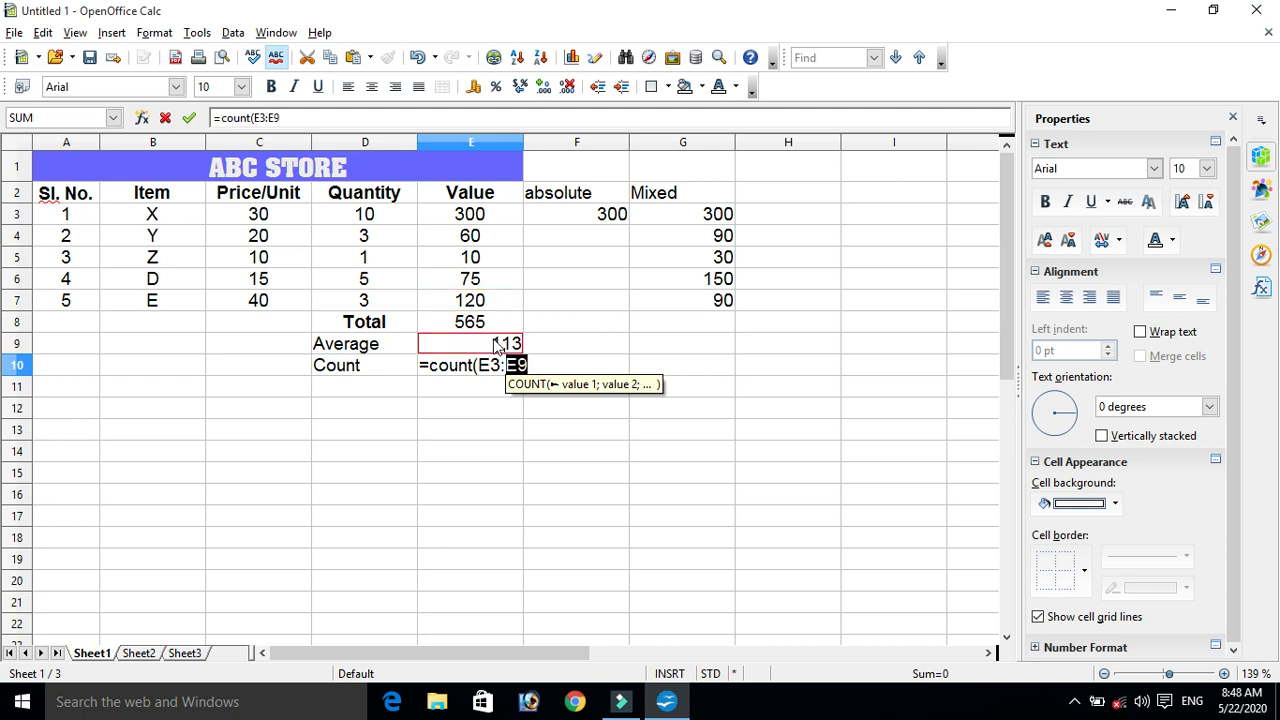
left_click(485, 306)
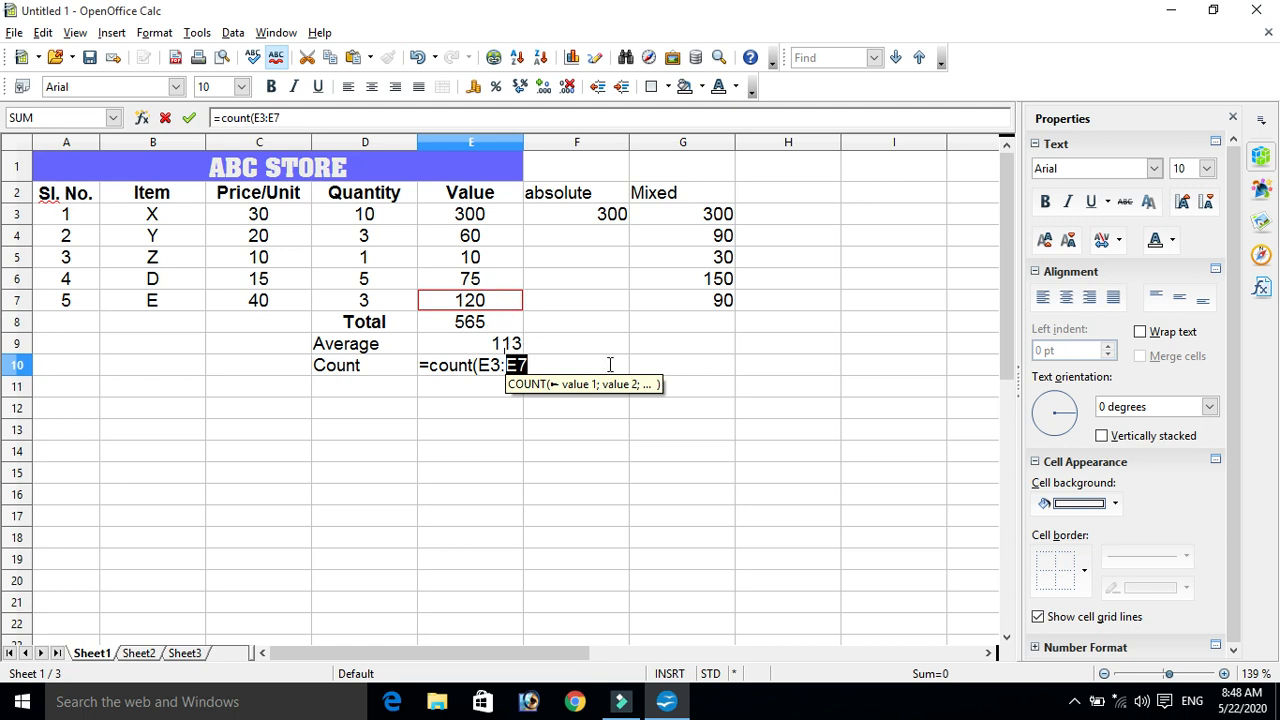
type(")")
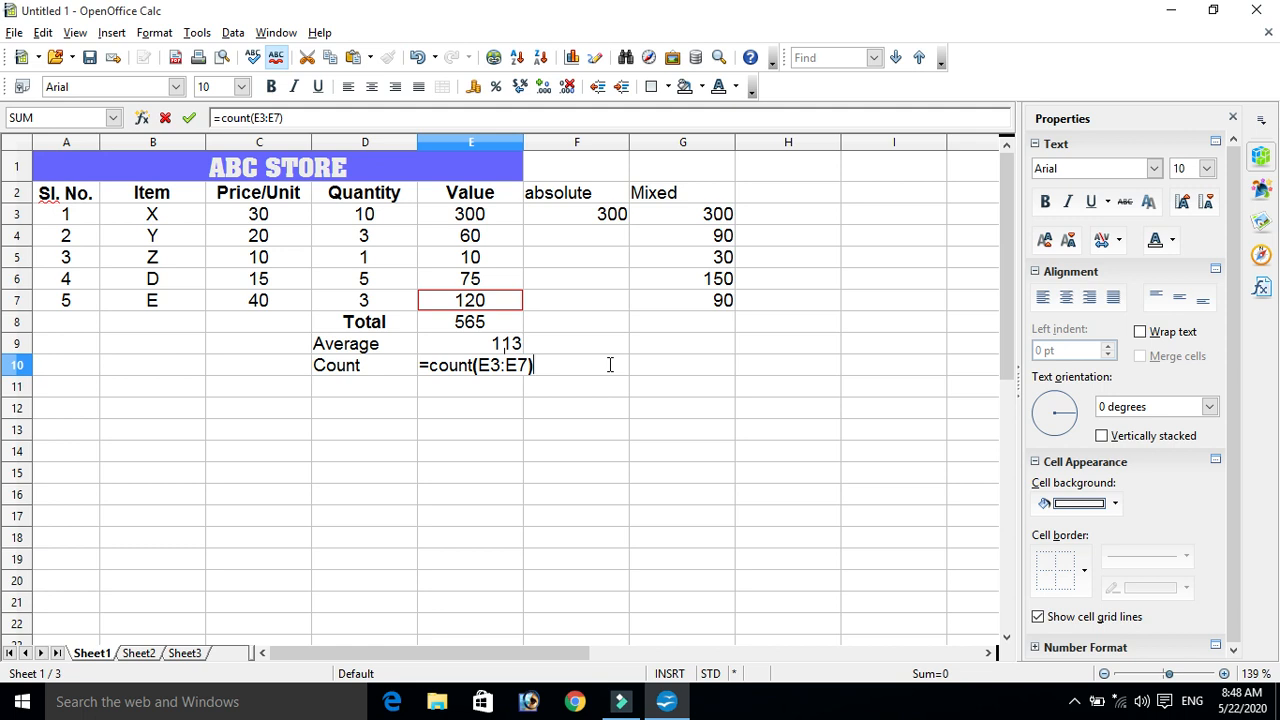
key("Return")
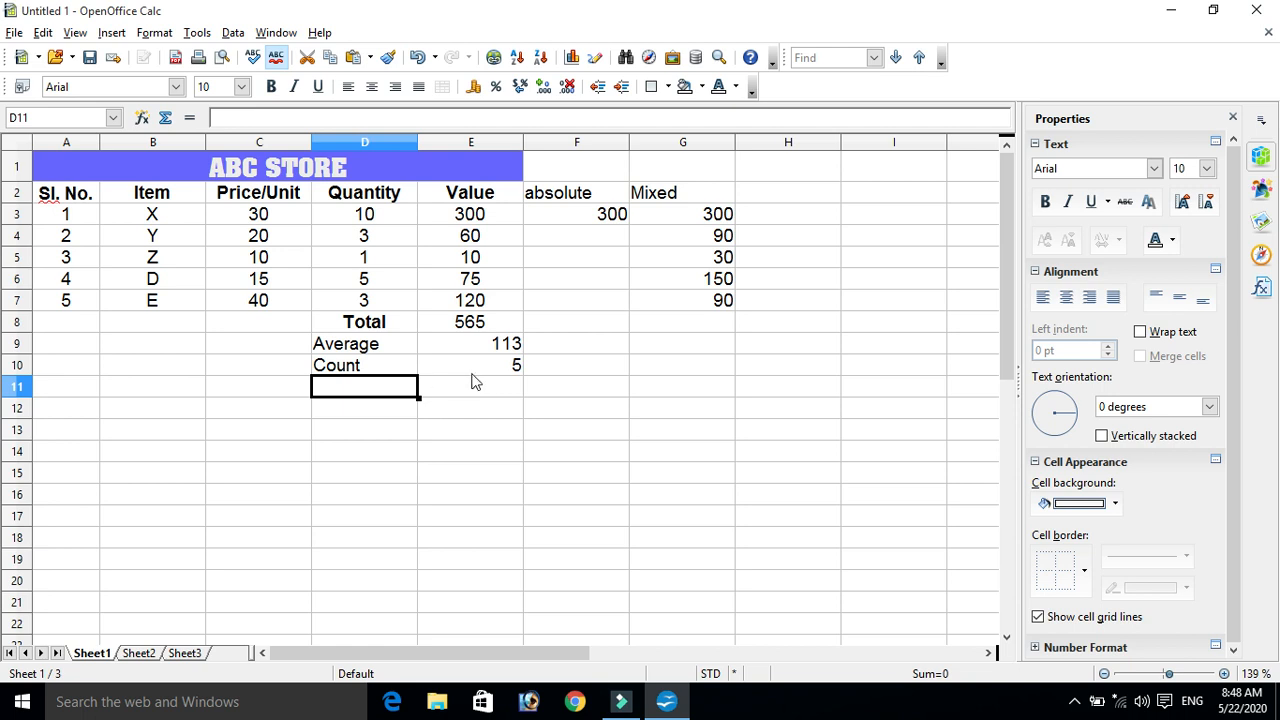
left_click(514, 366)
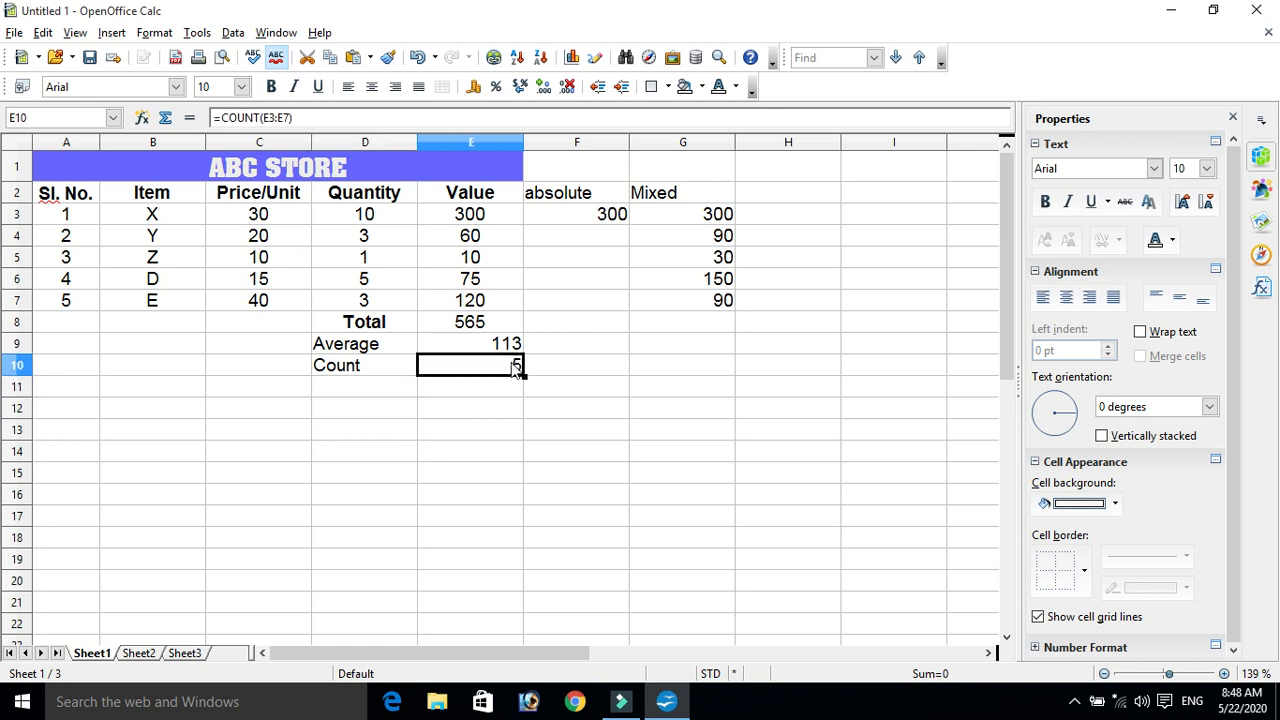
left_click(412, 366)
Change the average formula in cell E9 to =SUM(E3:E7)/COUNT(E3:E7), replacing the fixed divisor.
left_click(518, 344)
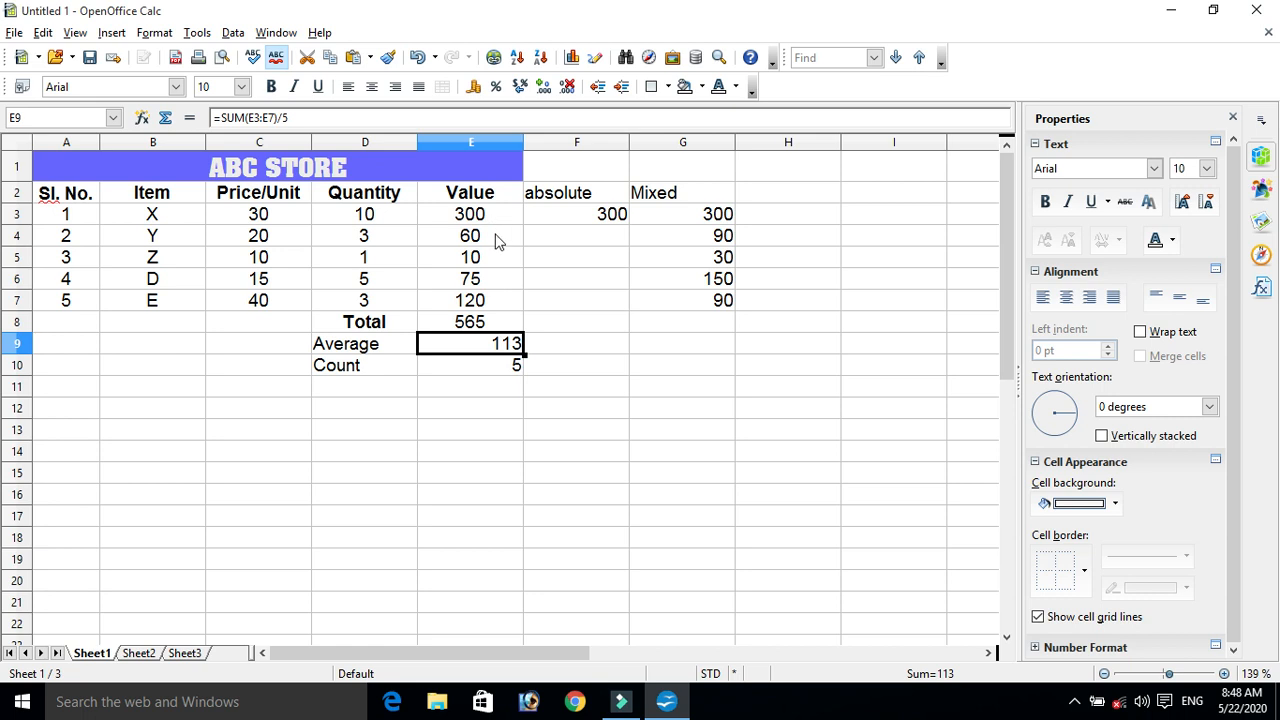
left_click(290, 119)
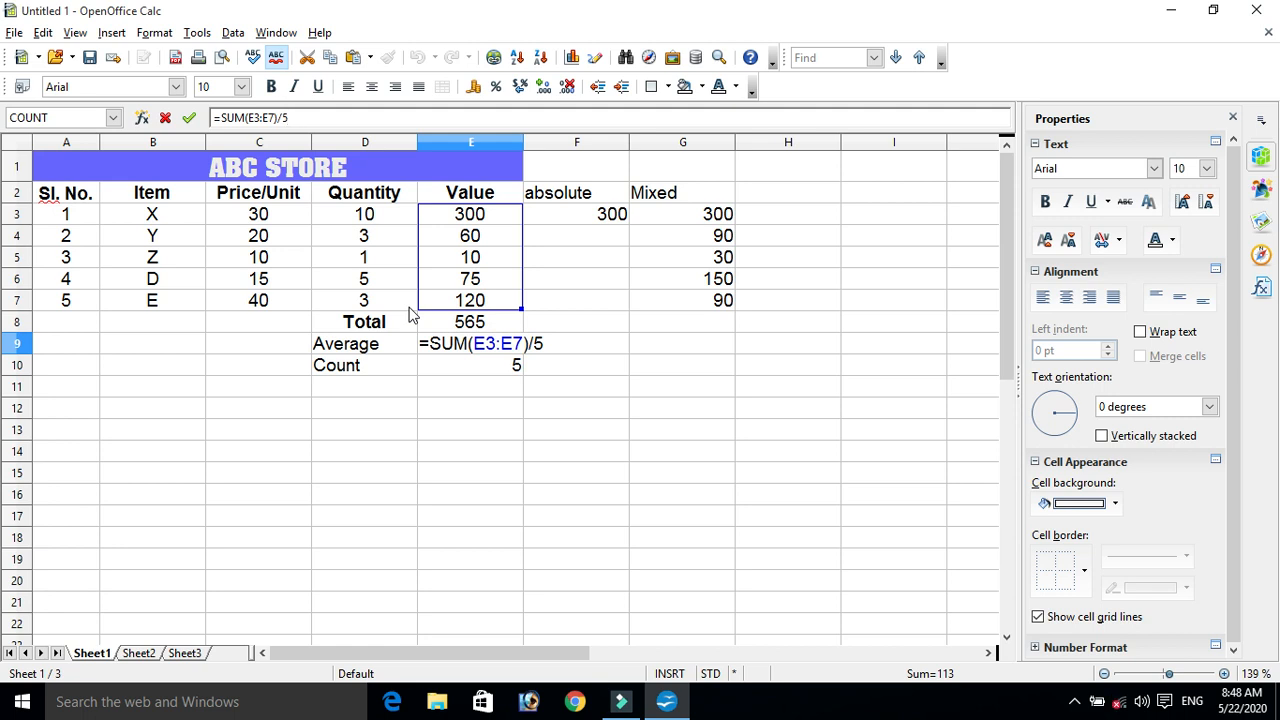
key("BackSpace")
type("count")
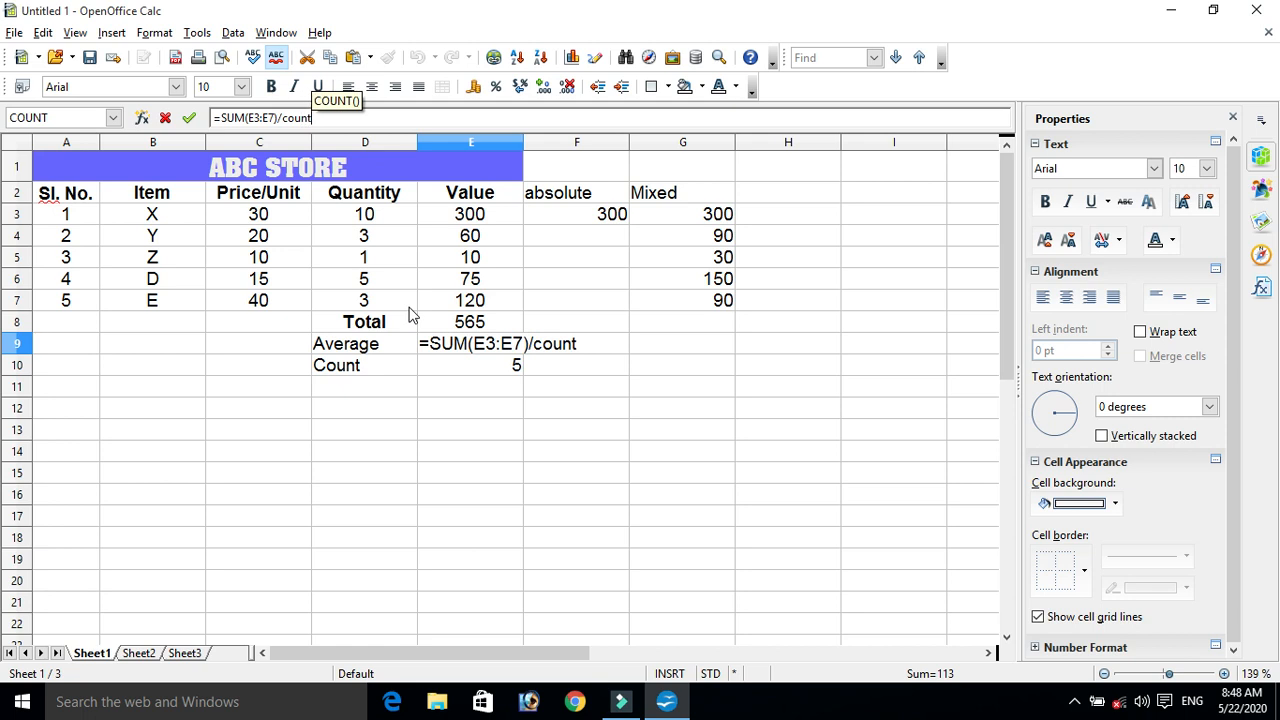
type("(")
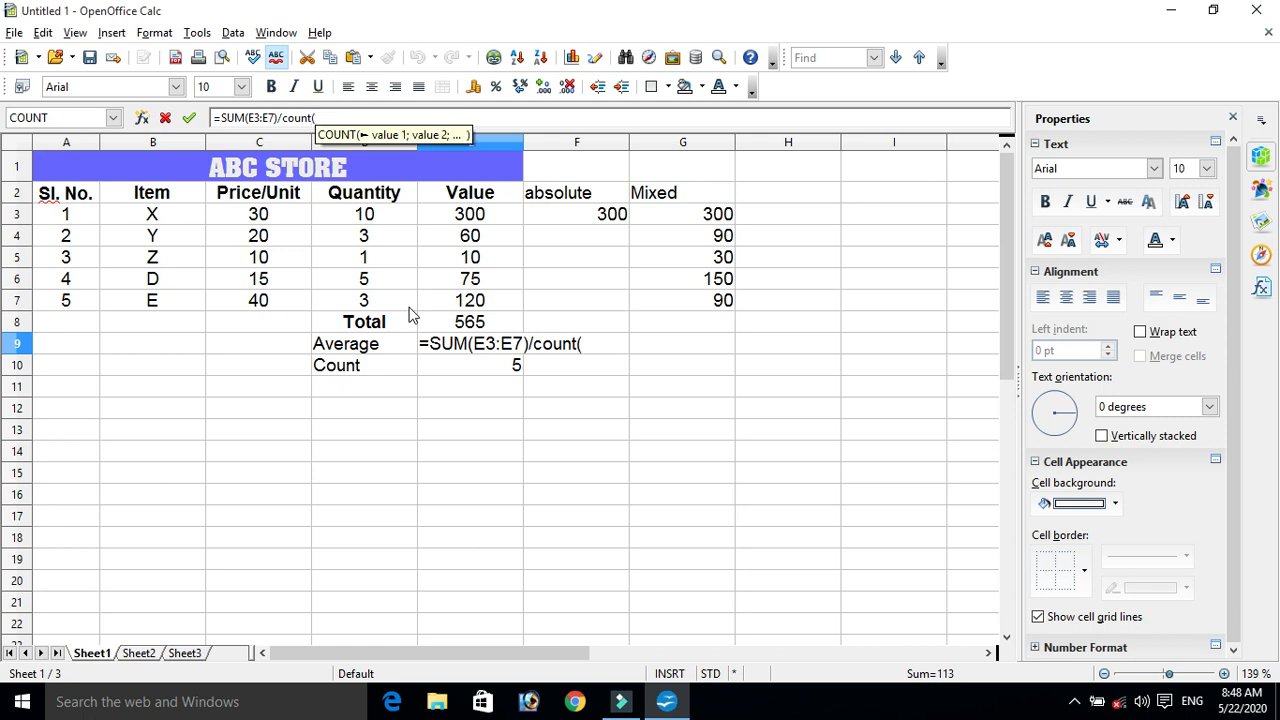
left_click(478, 220)
type(":")
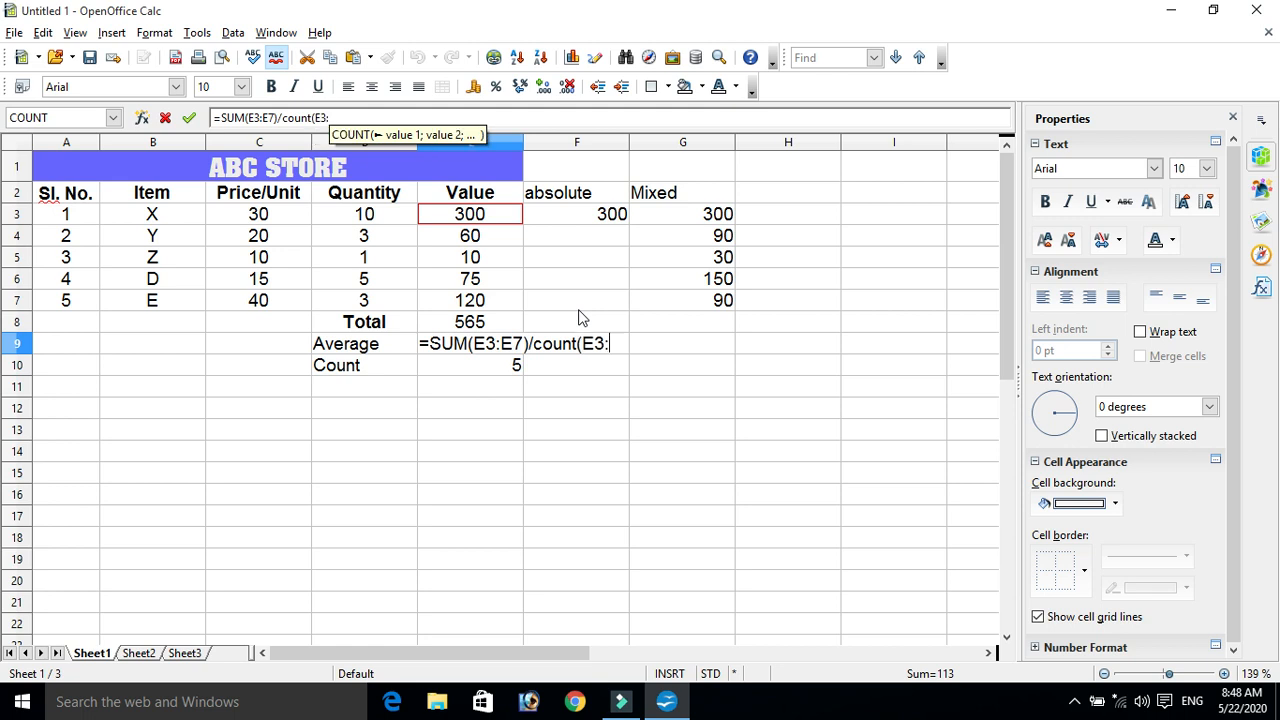
left_click(506, 302)
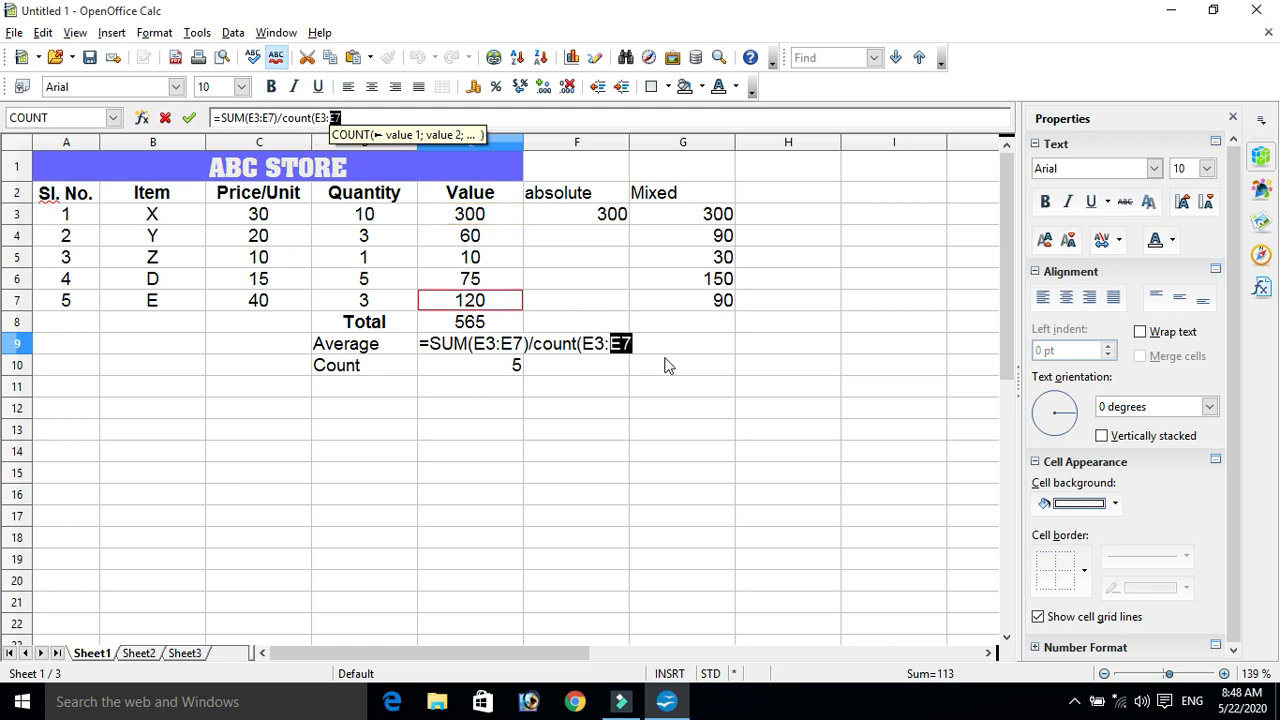
type(")")
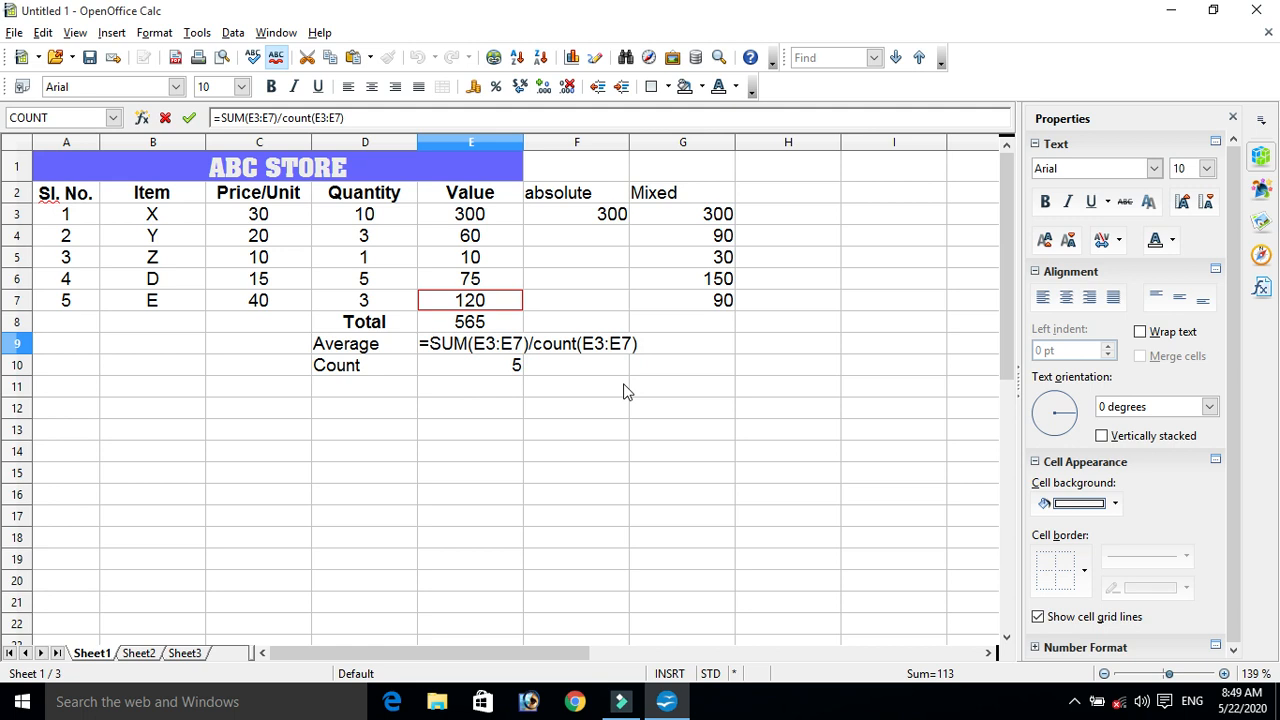
key("Return")
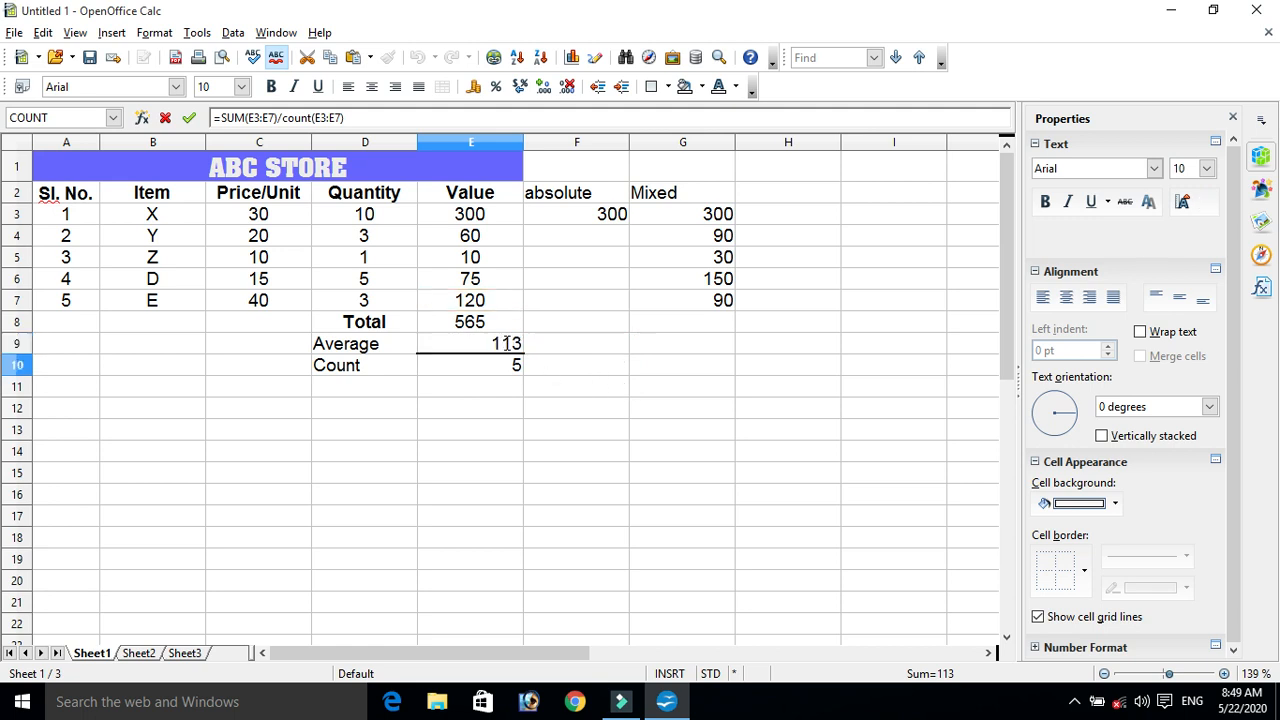
Examine the COUNT(E3:E7) divisor in the average formula stored in cell E9.
left_click(482, 347)
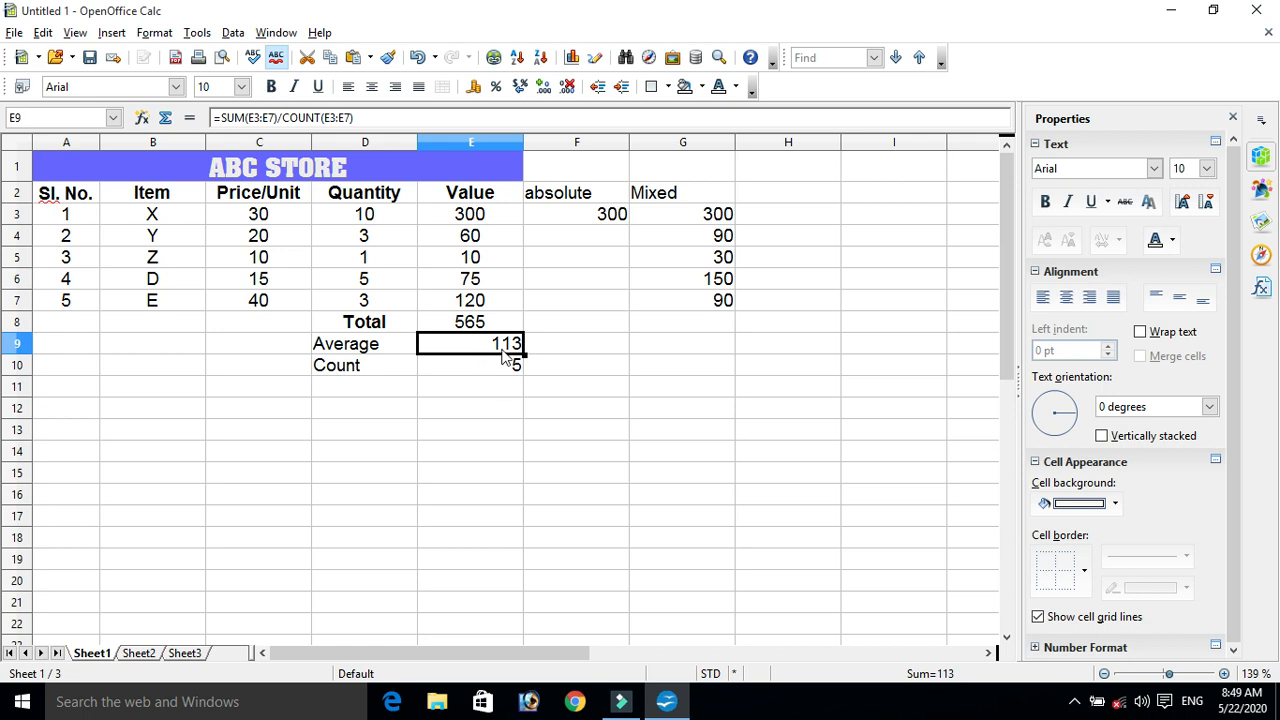
left_click_drag(363, 118, 283, 117)
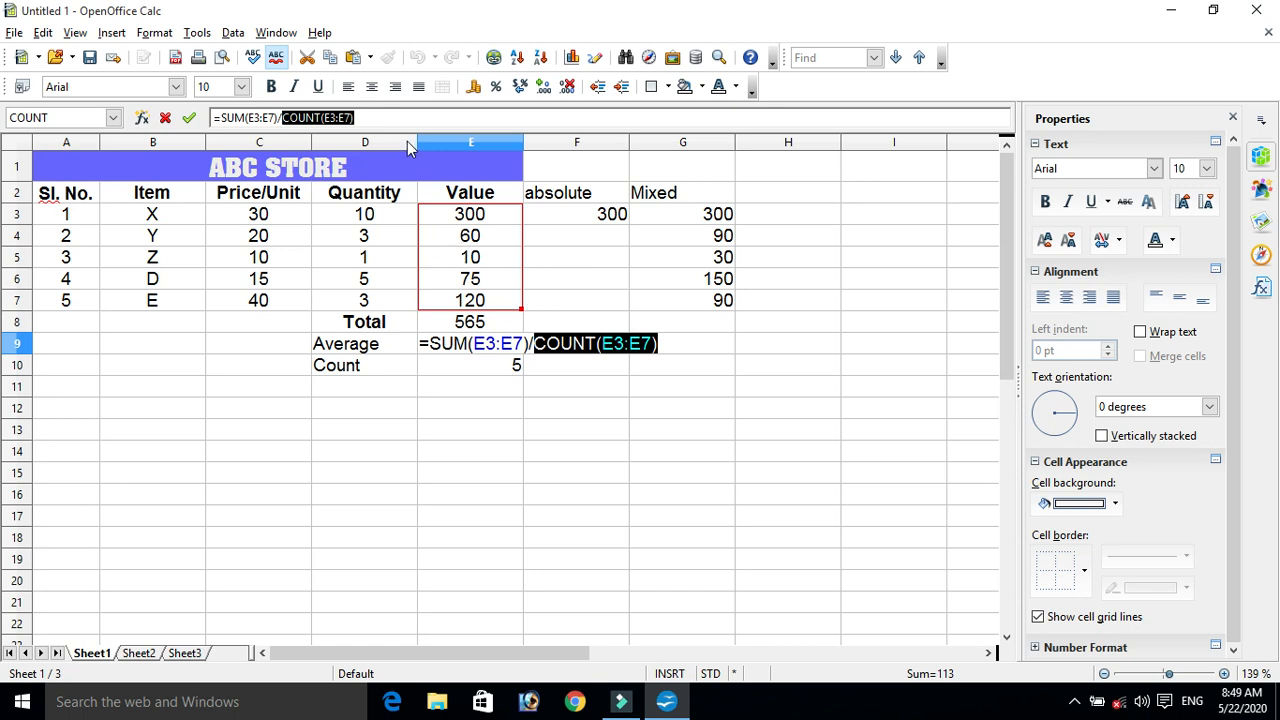
left_click(396, 118)
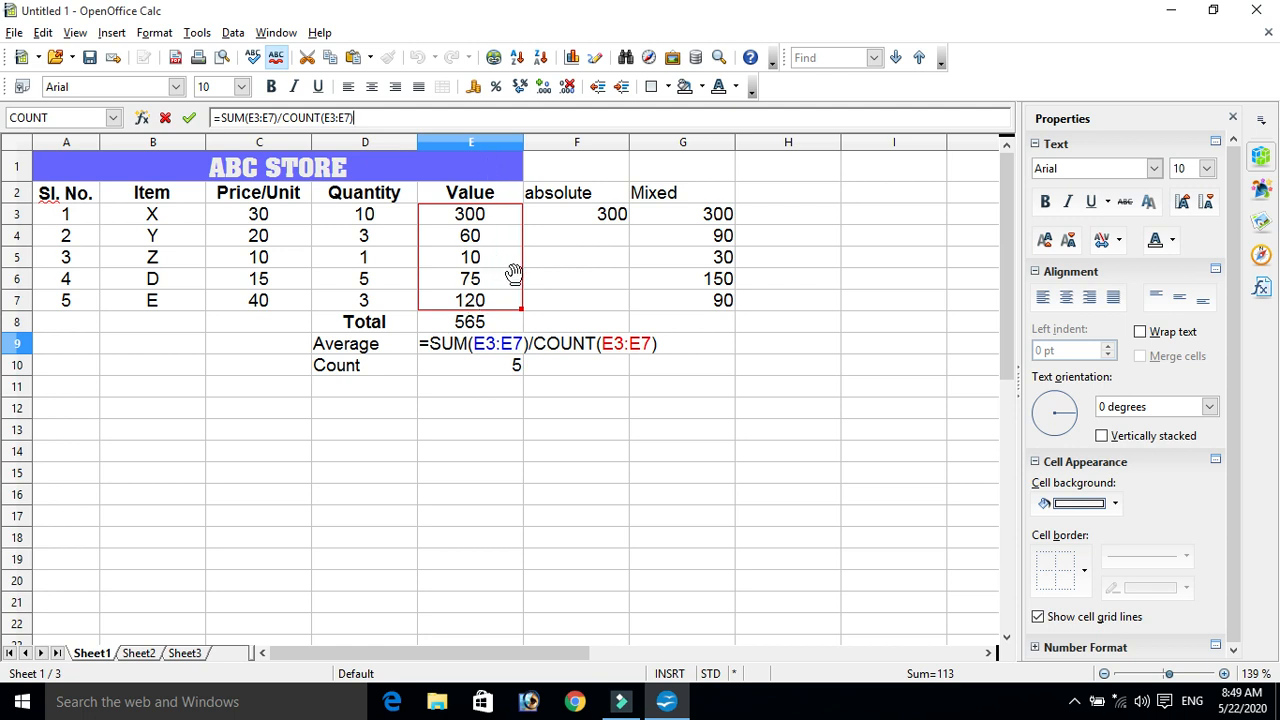
key("Return")
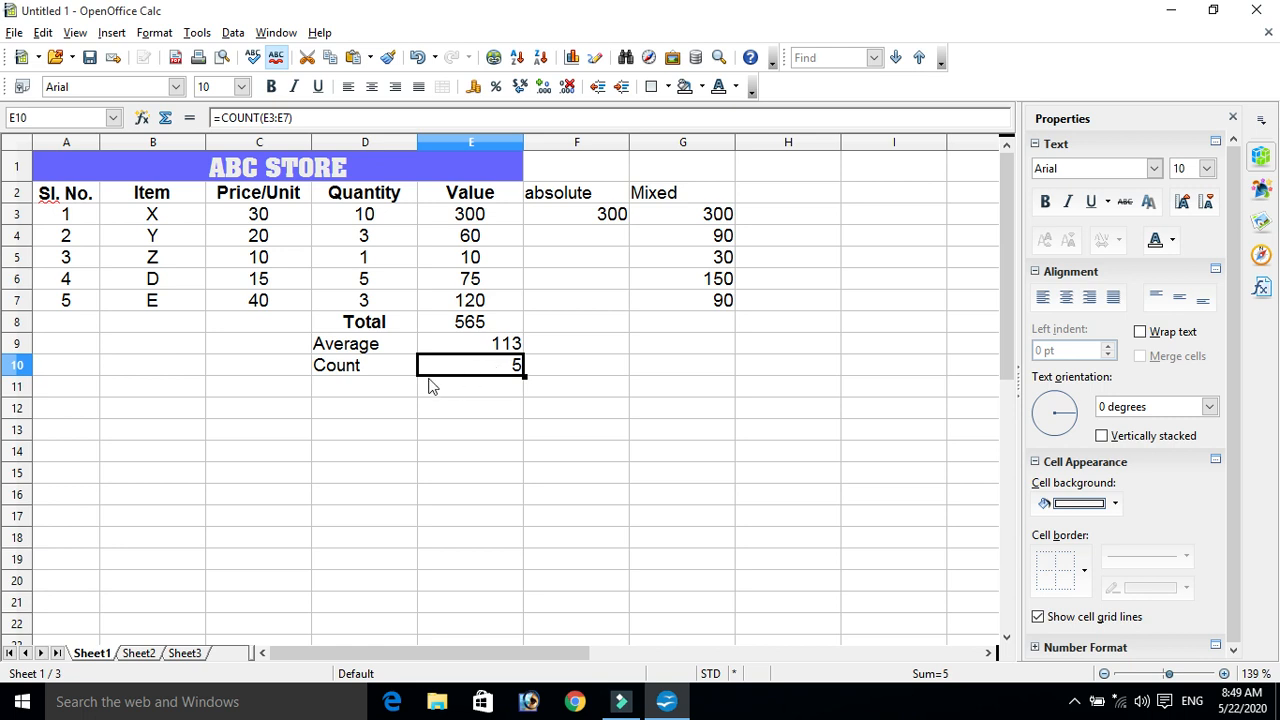
Enter the label counta in cell D11, beneath the Count label.
left_click(380, 388)
type("counta")
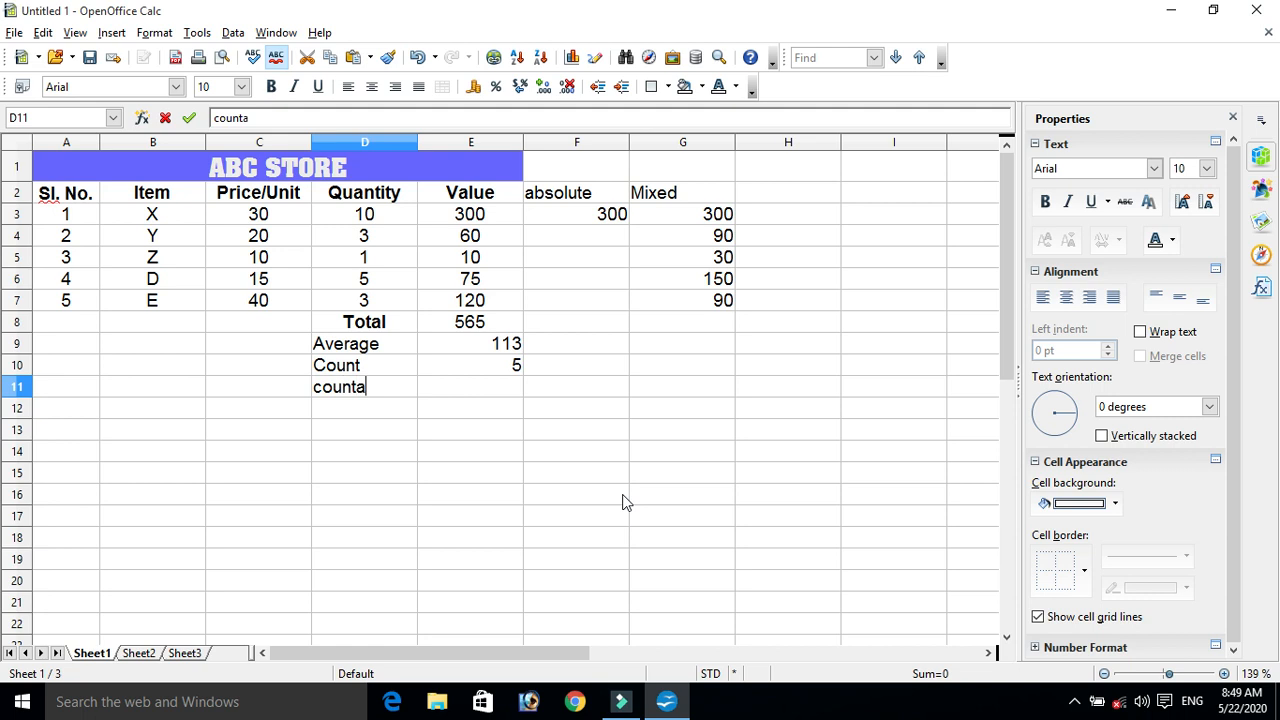
key("Tab")
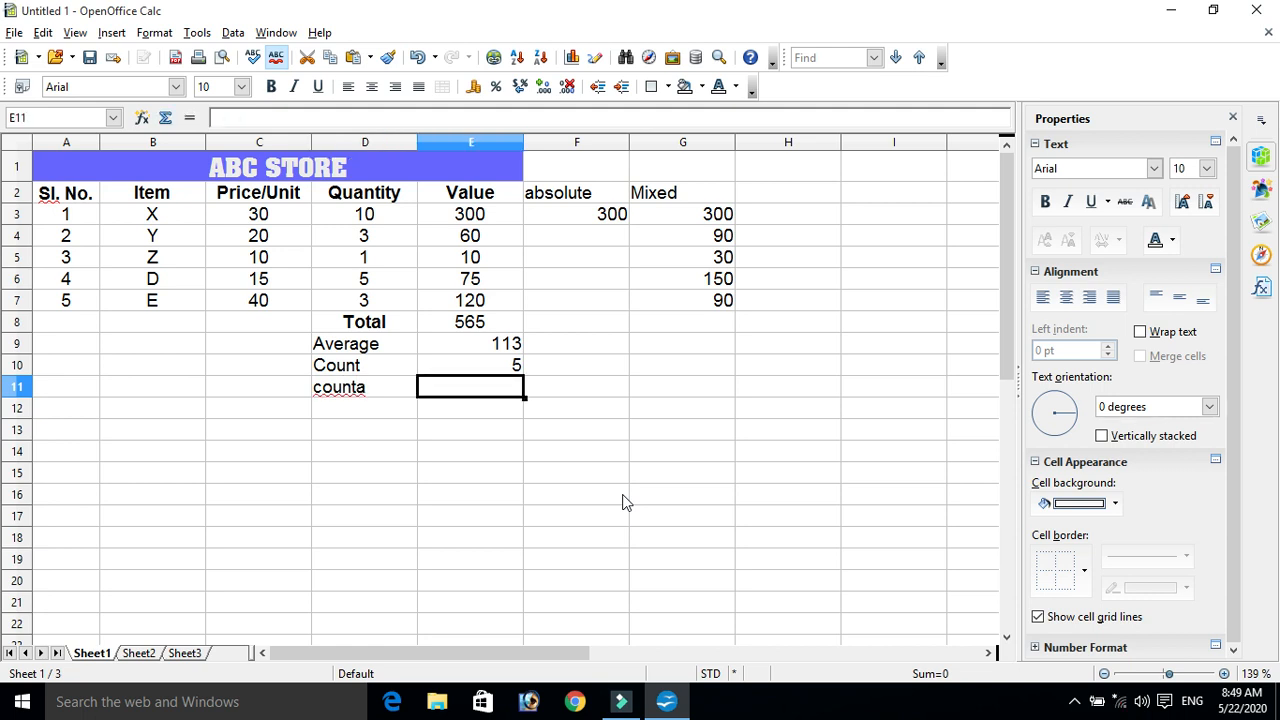
Write the formula =count(E3:E7) in cell E11, beside the counta label.
type("=")
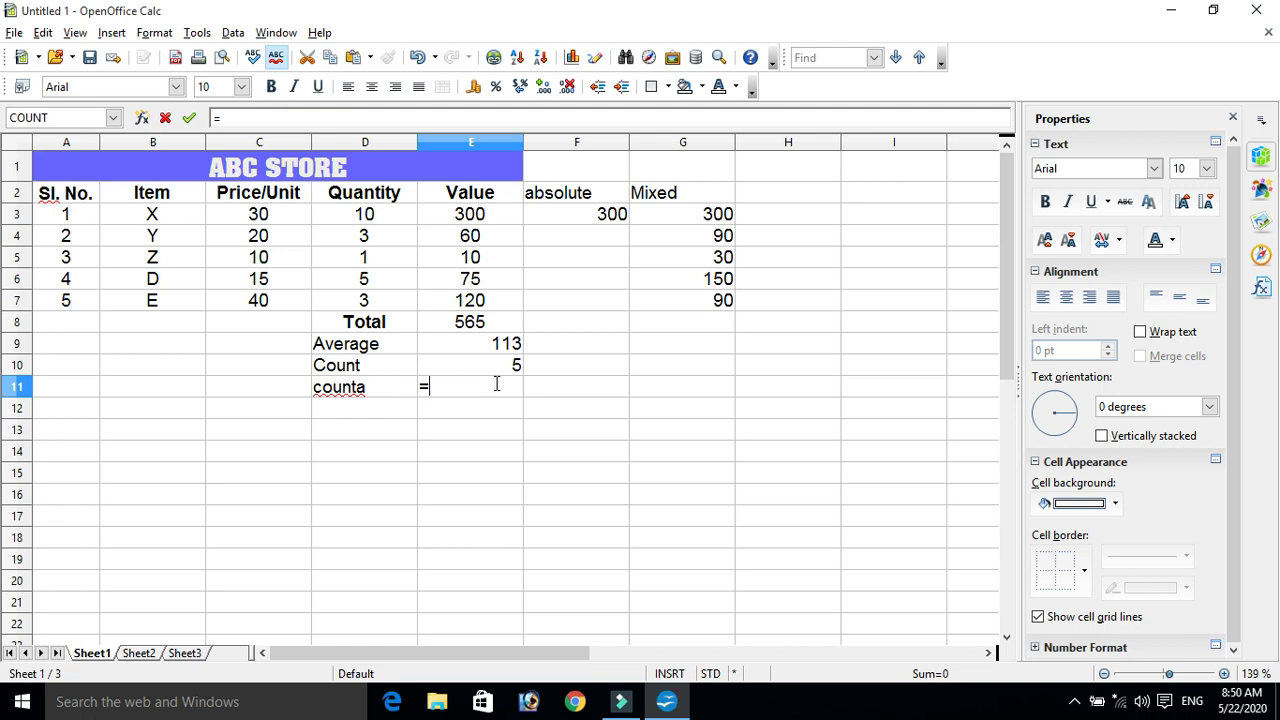
type("c")
key("BackSpace")
type("count")
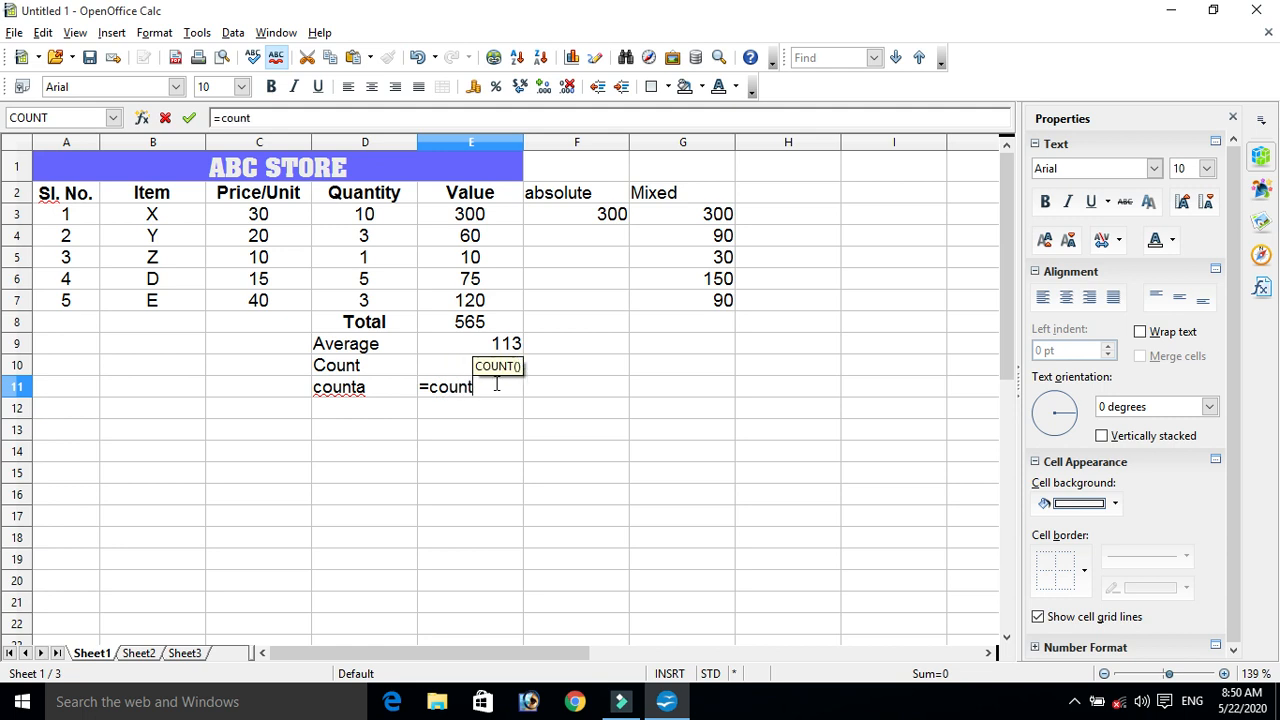
type("(")
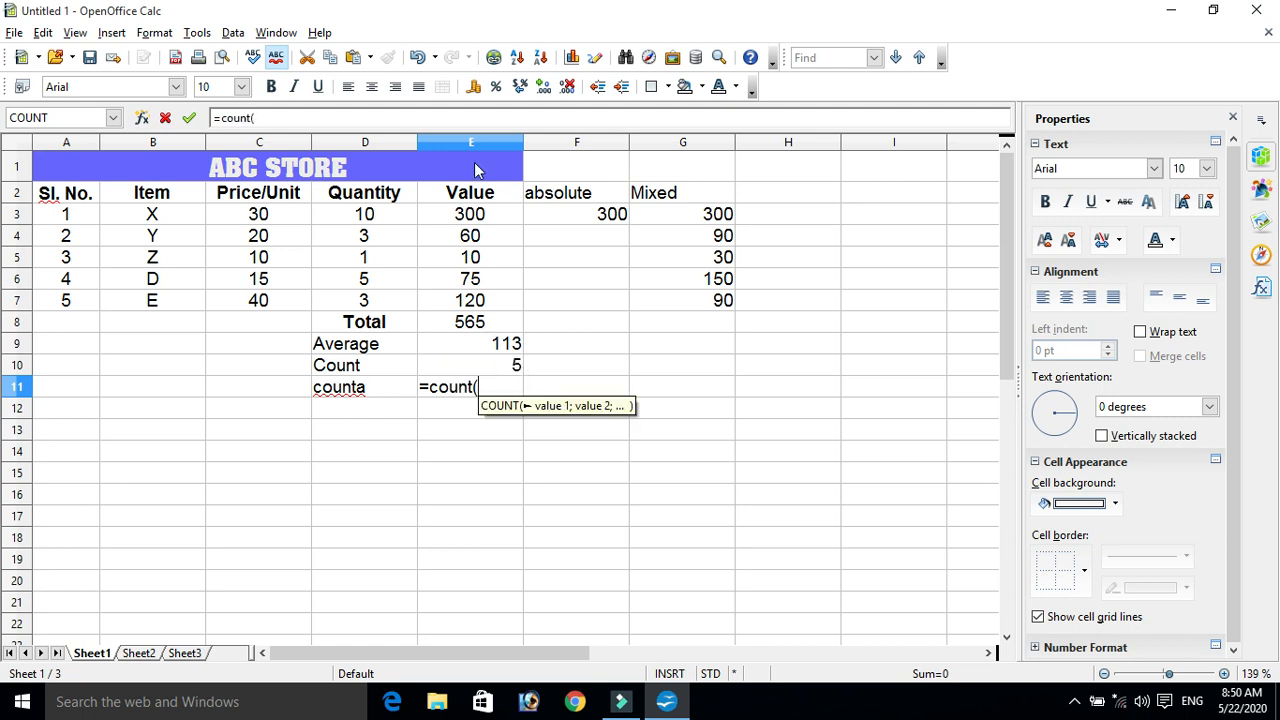
left_click(487, 219)
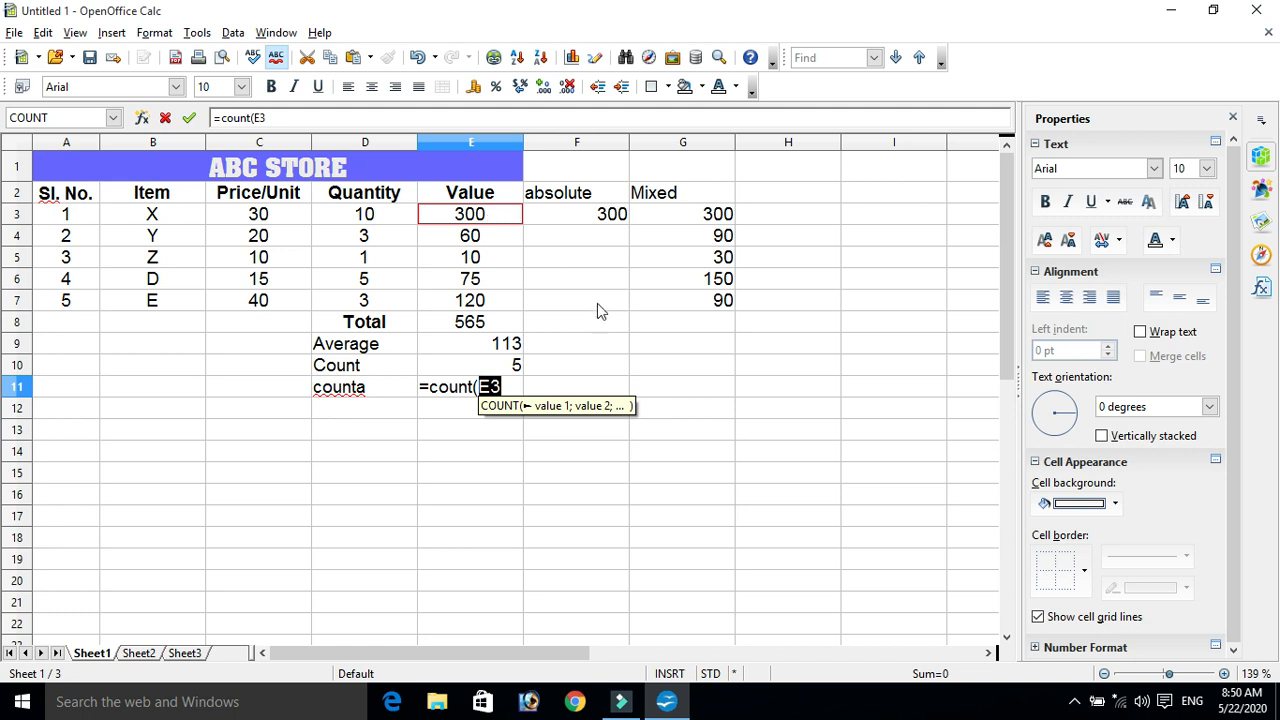
type(":")
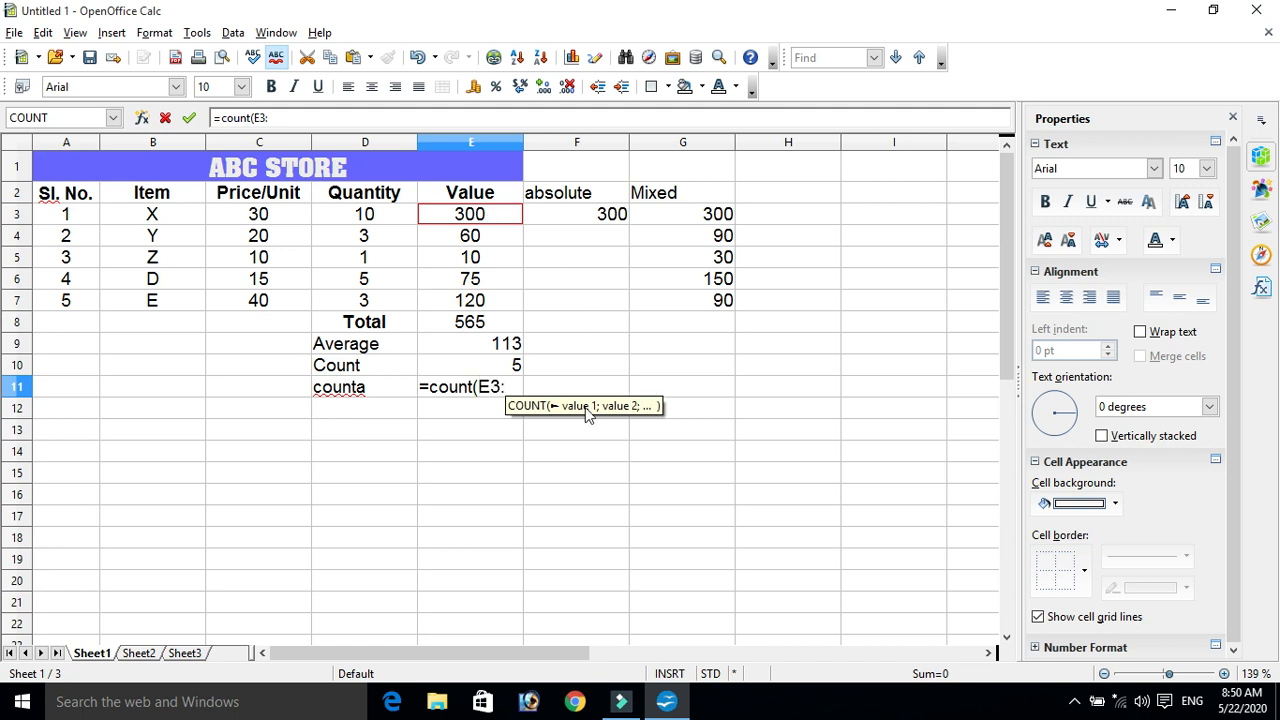
left_click(495, 306)
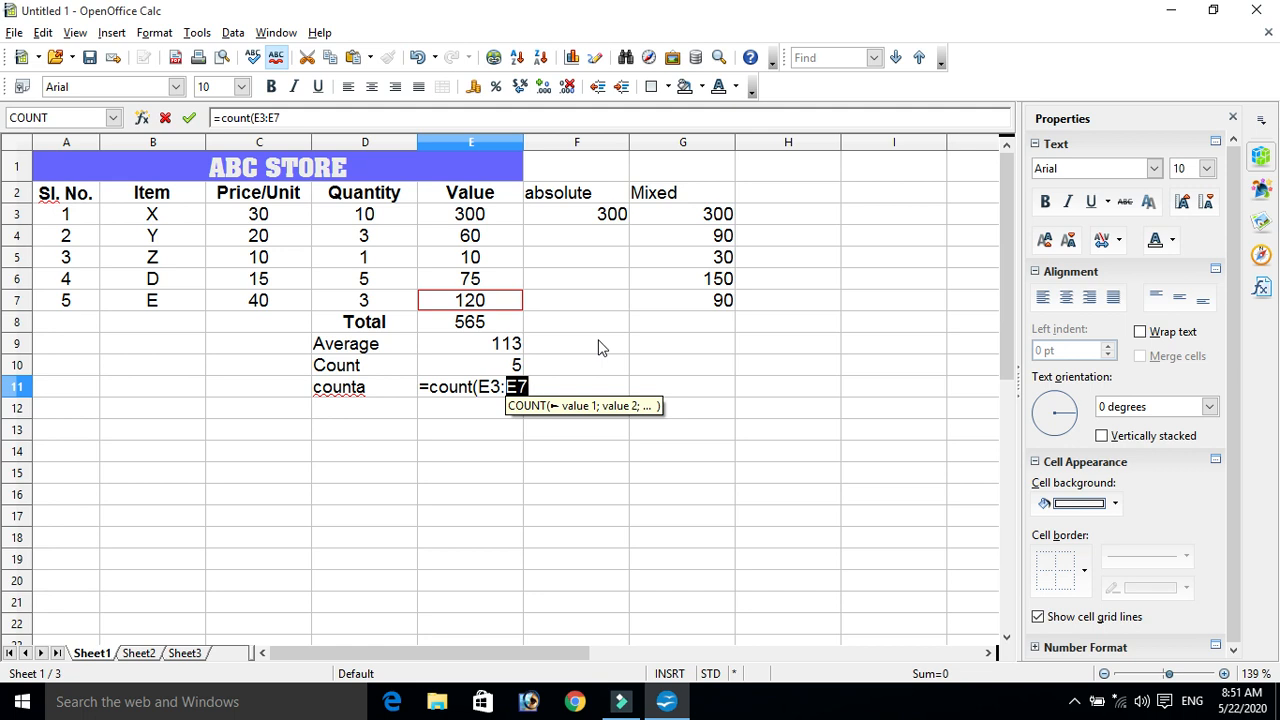
type(")")
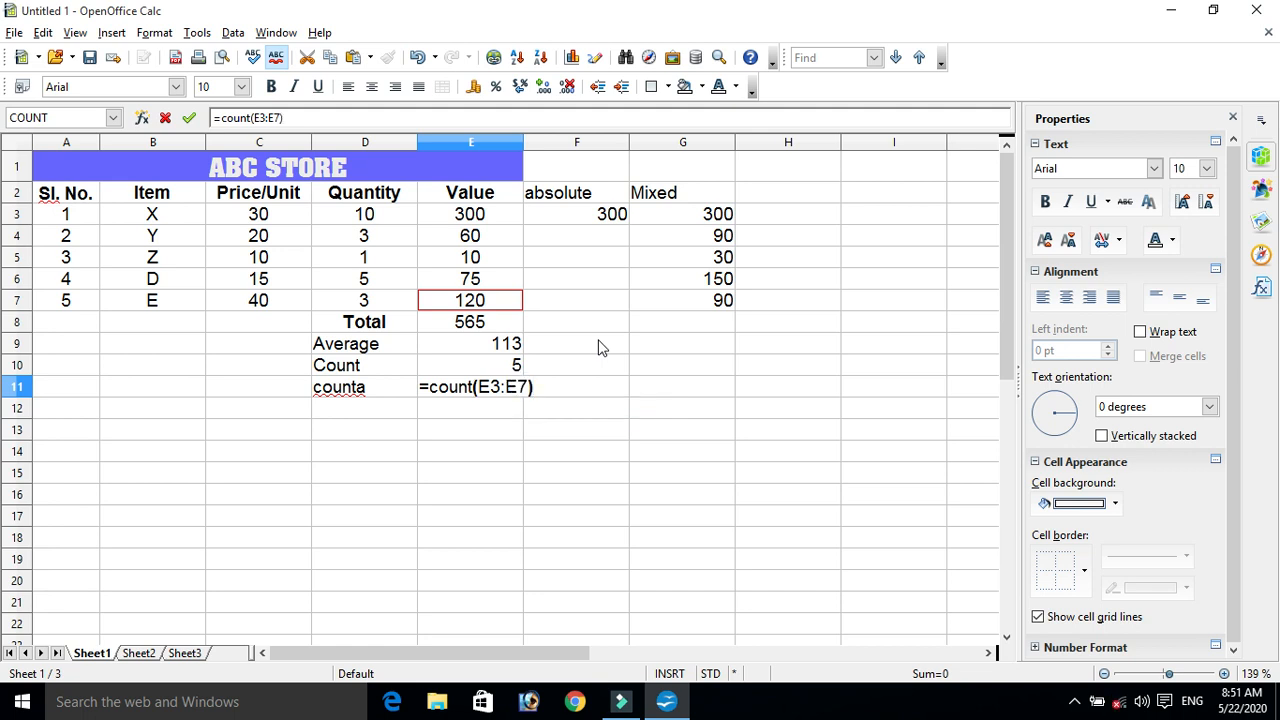
Change the function in the E11 formula to counta, giving =counta(E3:E7), and commit it.
key("Left")
key("Left")
key("Left")
key("Left")
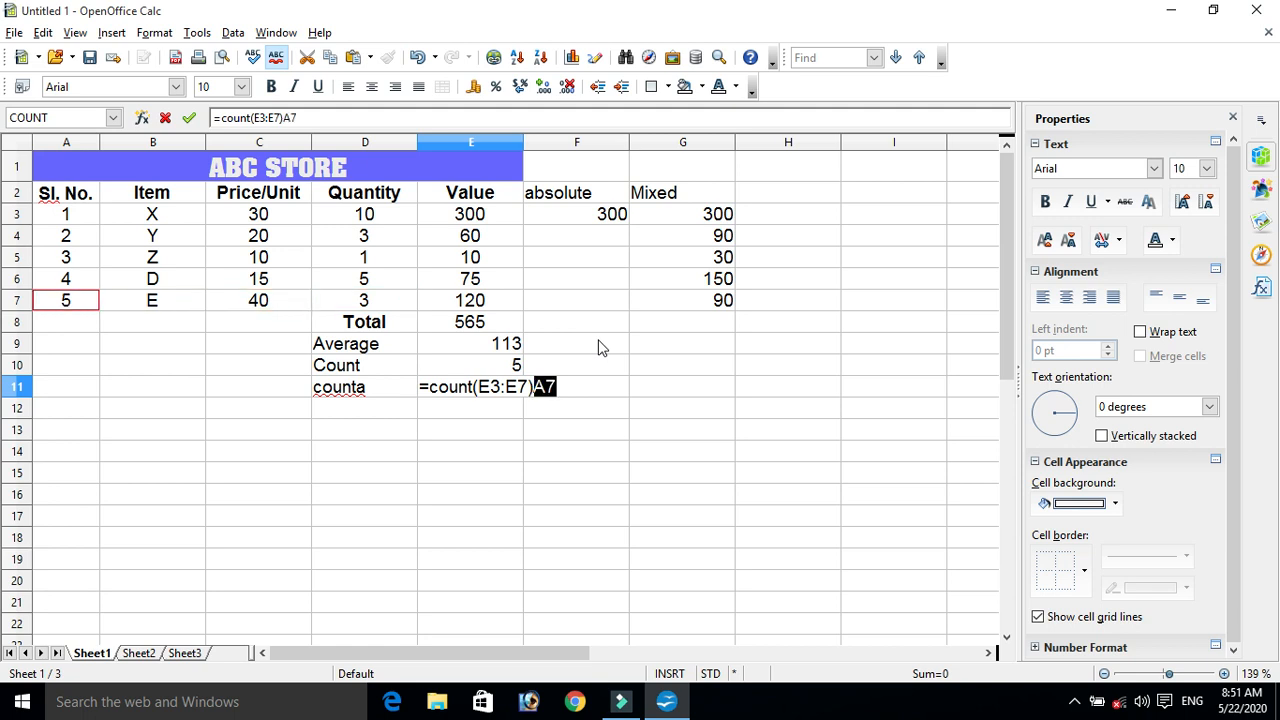
key("BackSpace")
left_click(472, 386)
type("a")
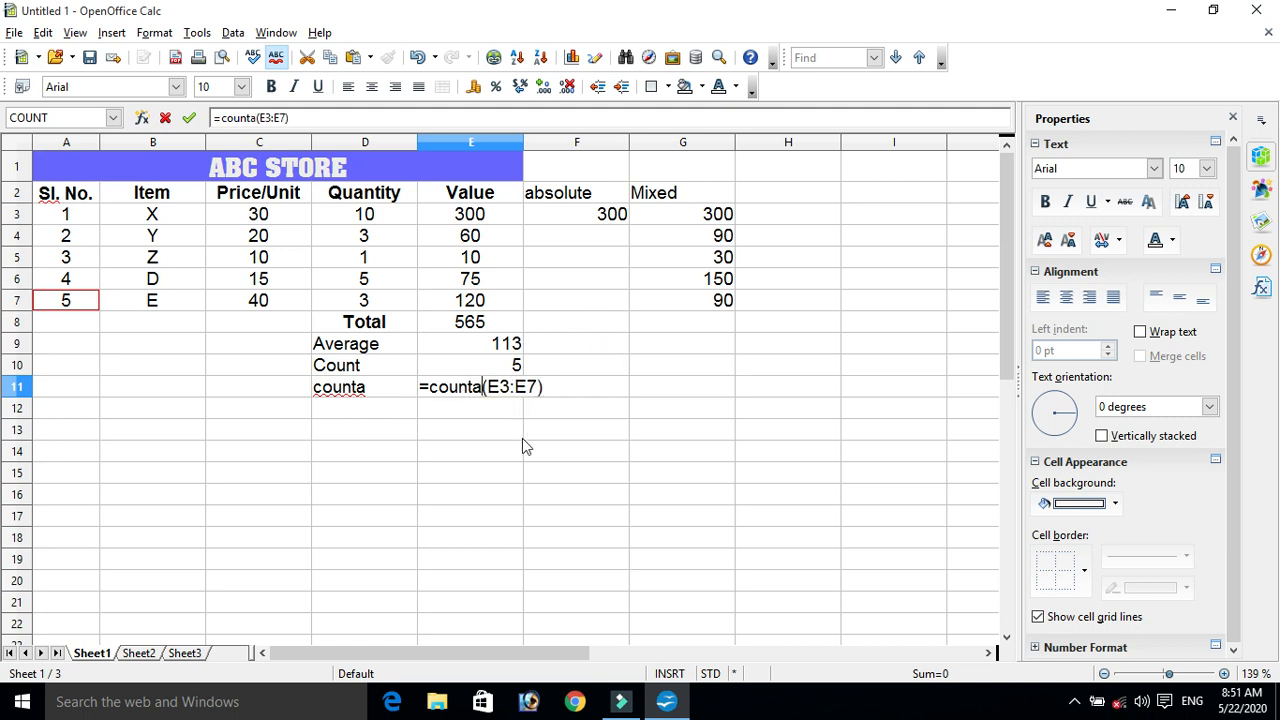
key("Return")
left_click(500, 390)
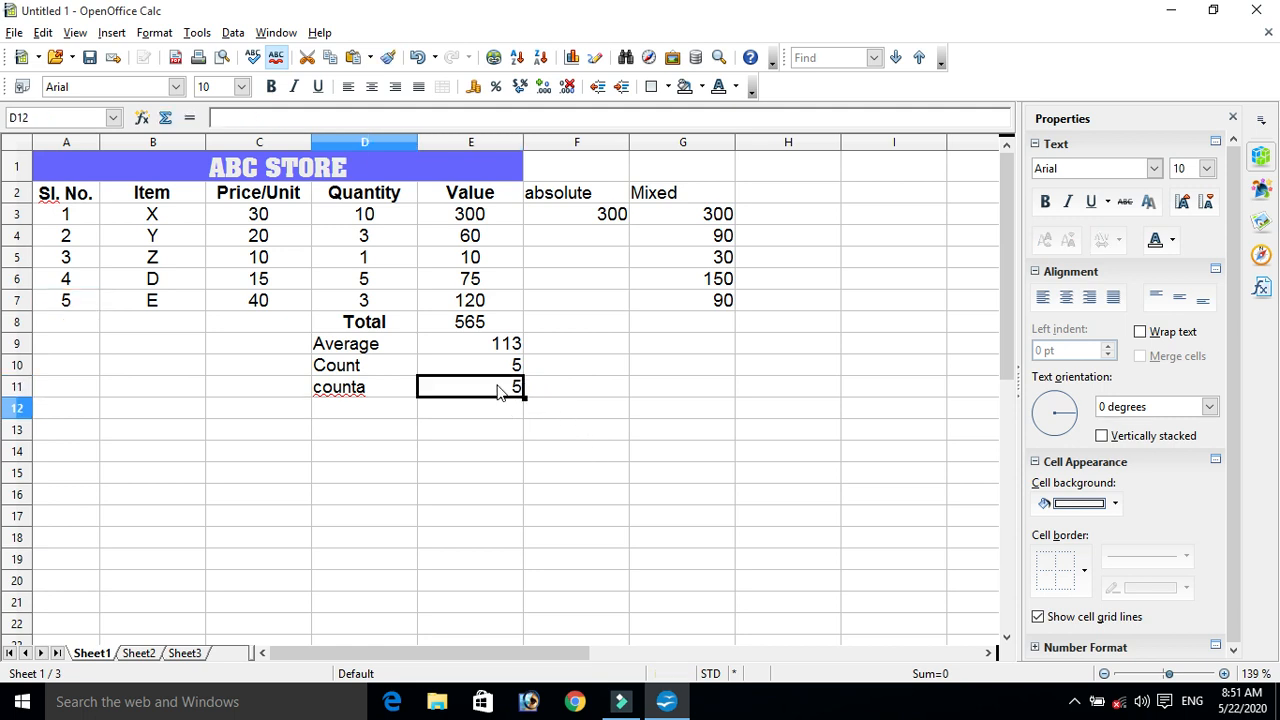
Delete the contents of cell E5 to test the summary formulas, and undo the deletion.
left_click(472, 262)
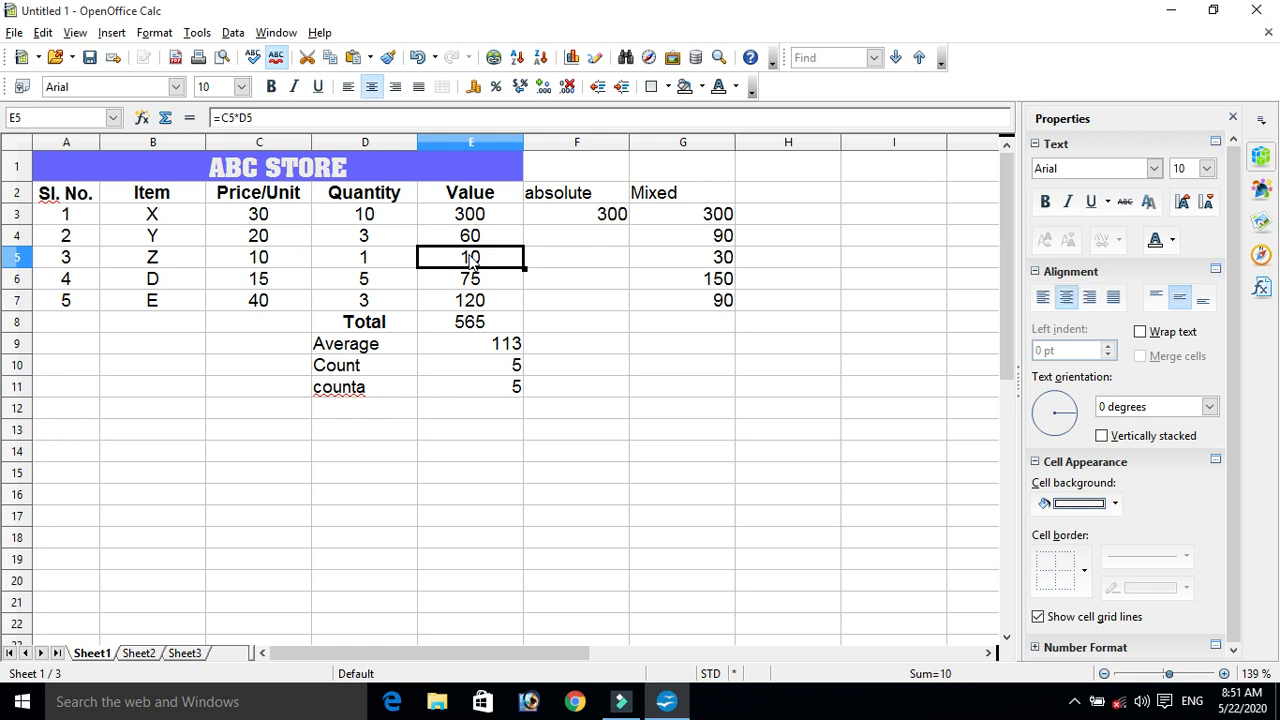
key("Delete")
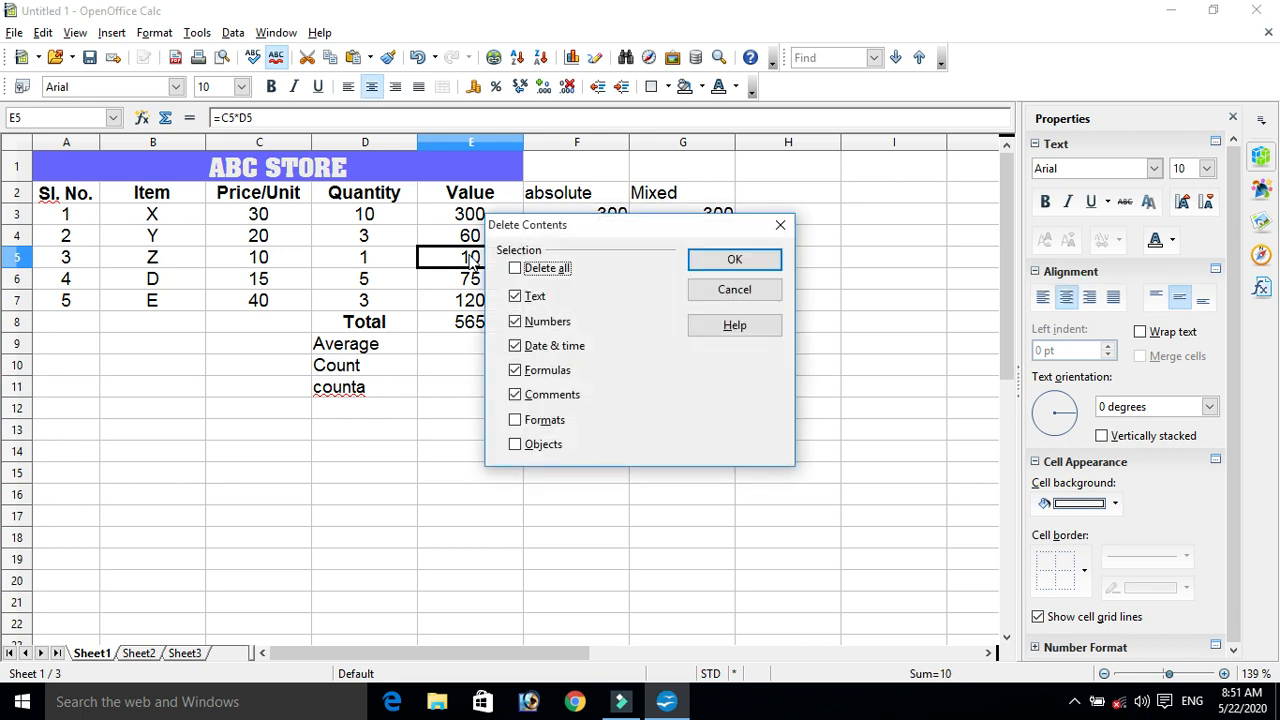
key("Return")
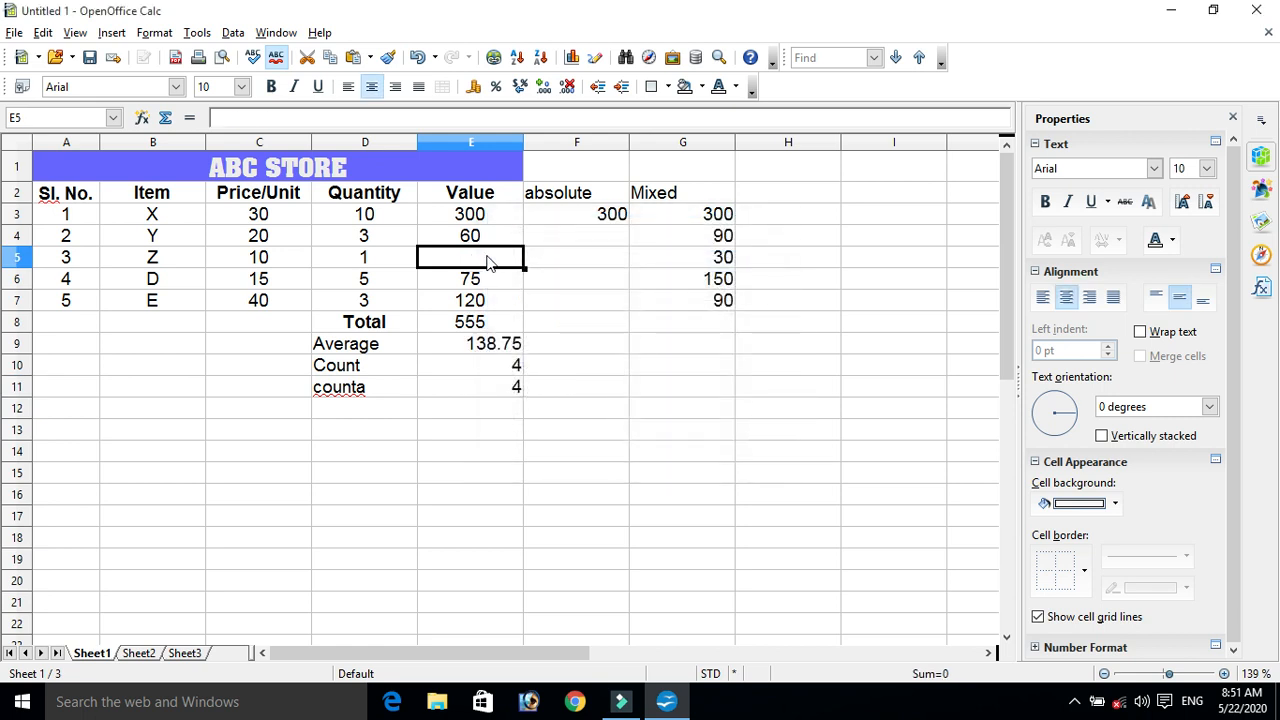
key("ctrl+z")
Compare the COUNTA formula in E11 with the COUNT formula in E10, and check the text heading in E2.
left_click(493, 388)
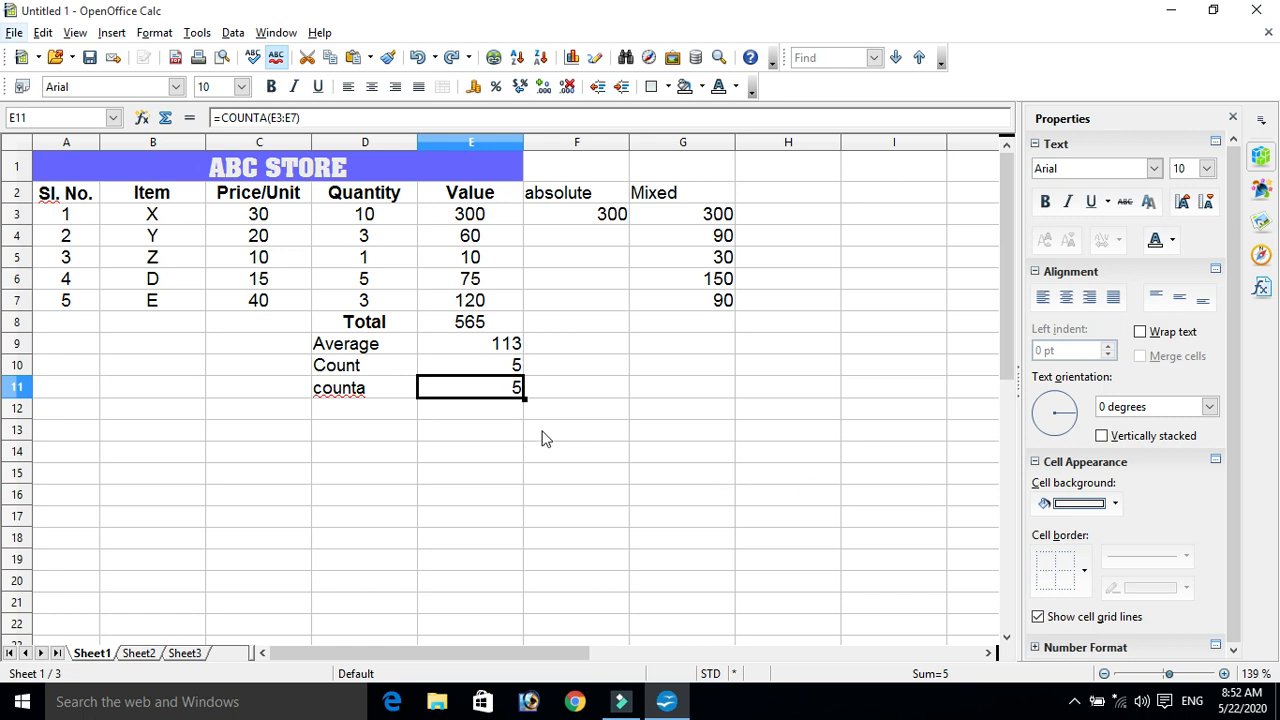
left_click(466, 368)
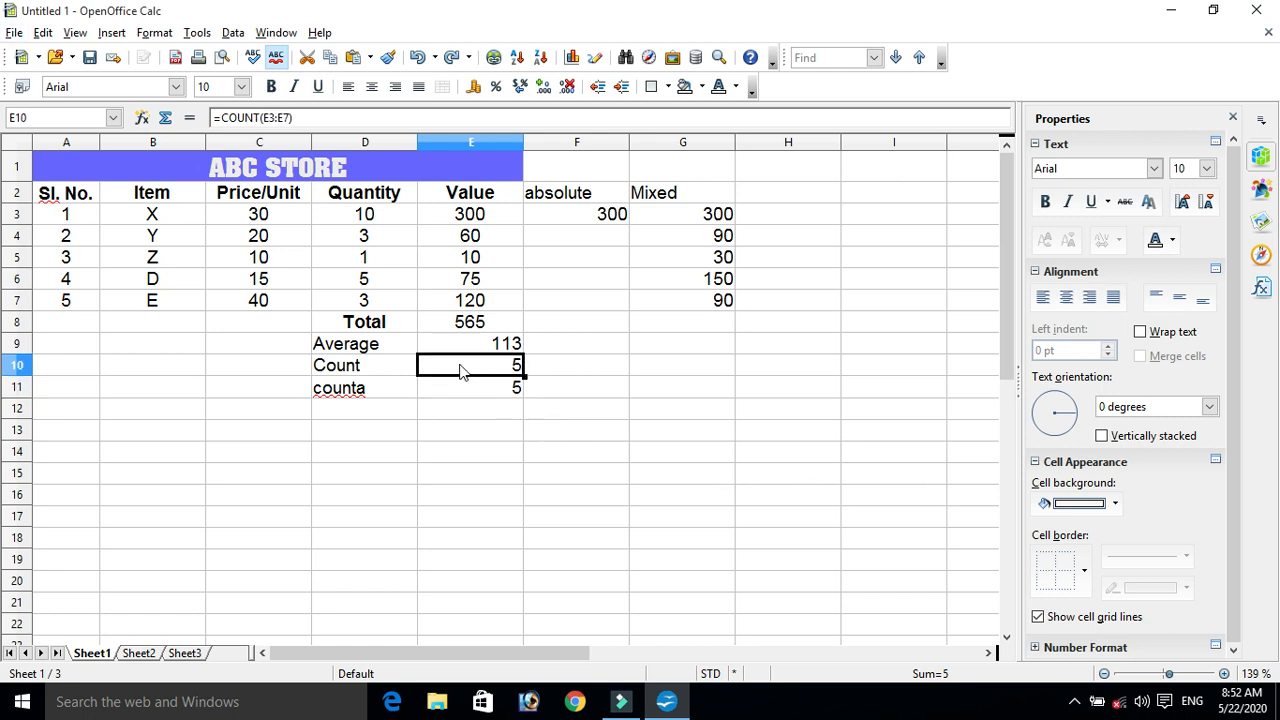
left_click(463, 192)
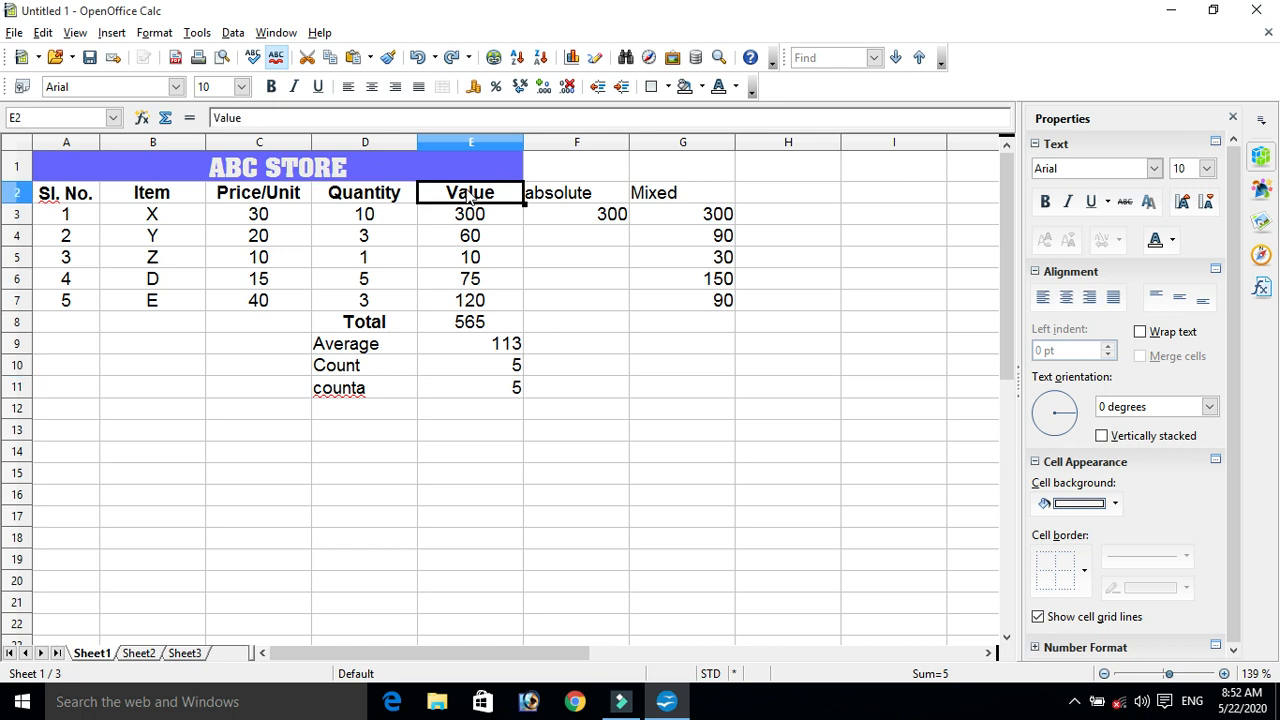
Change the count formula in cell E10 to =COUNT(E2:E7) so its range includes the Value heading, and check the result.
left_click(478, 364)
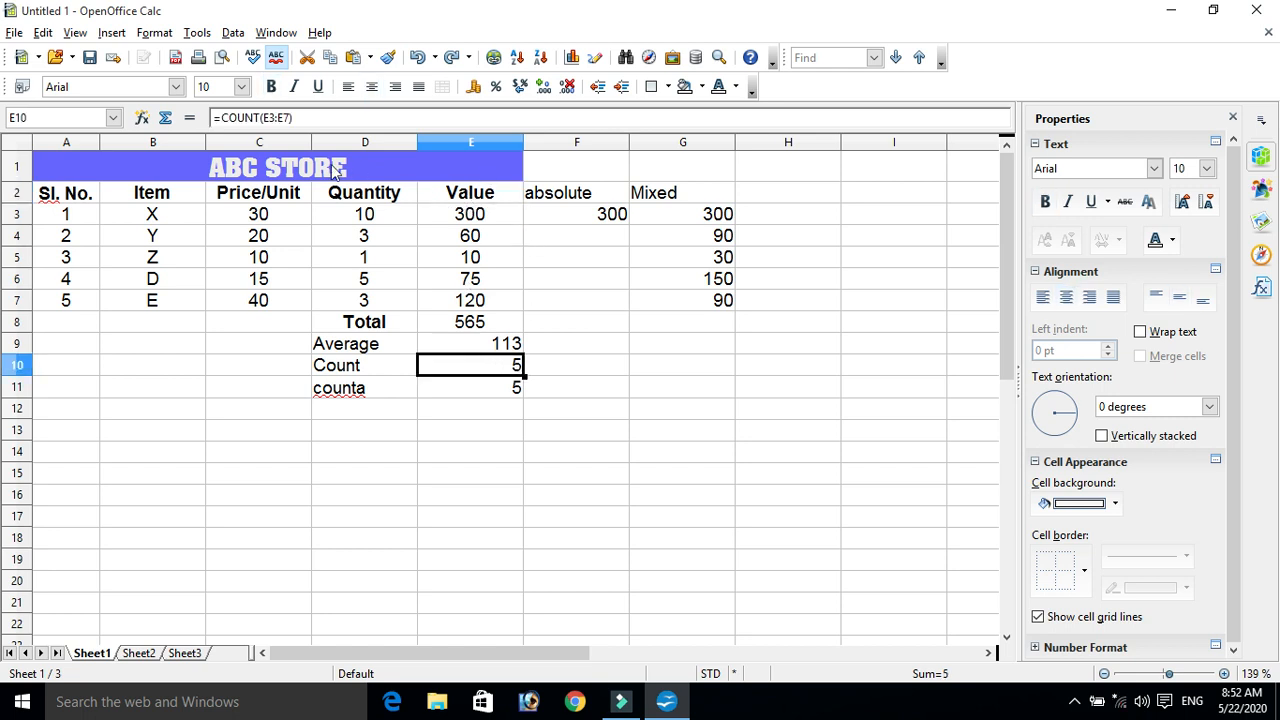
left_click(279, 118)
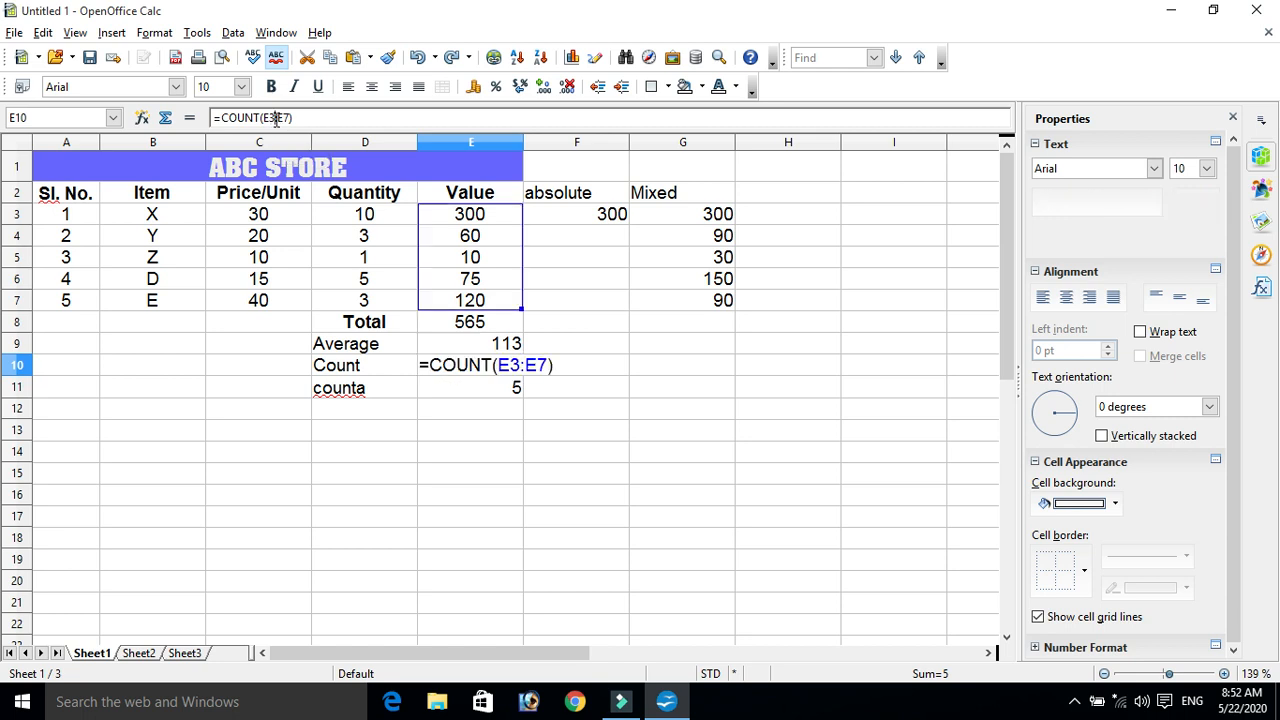
key("BackSpace")
type("2")
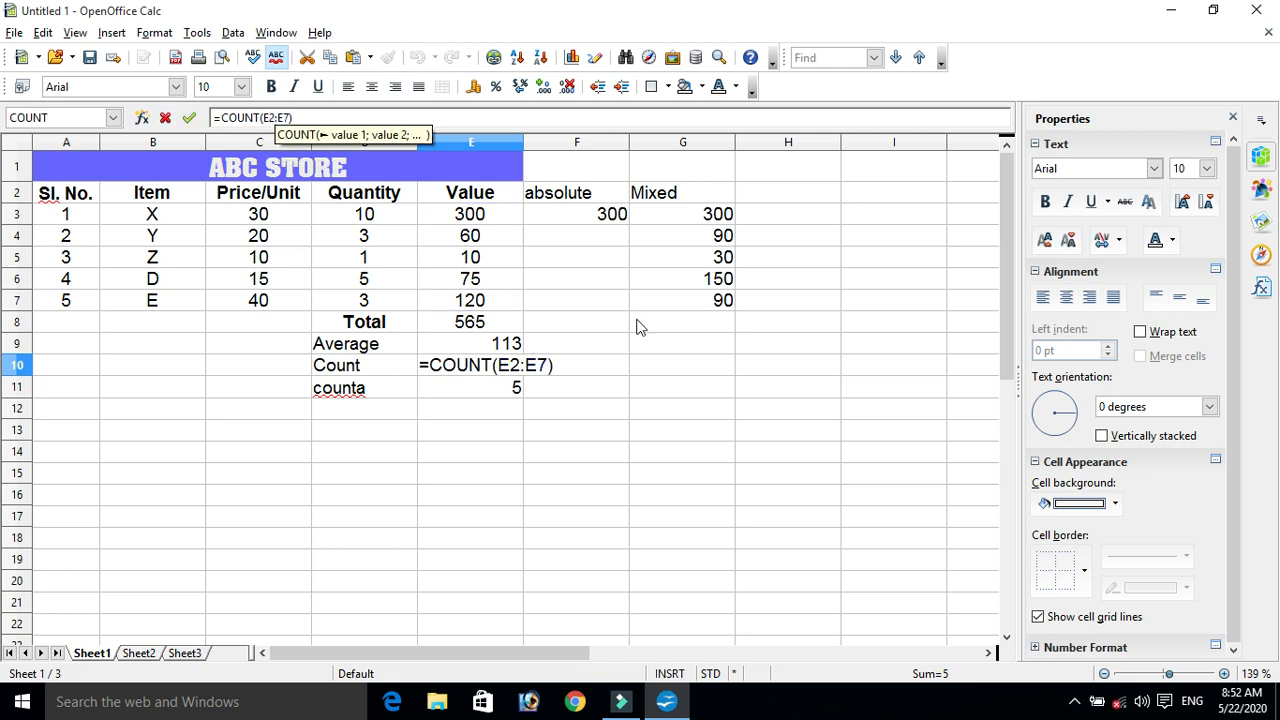
key("Return")
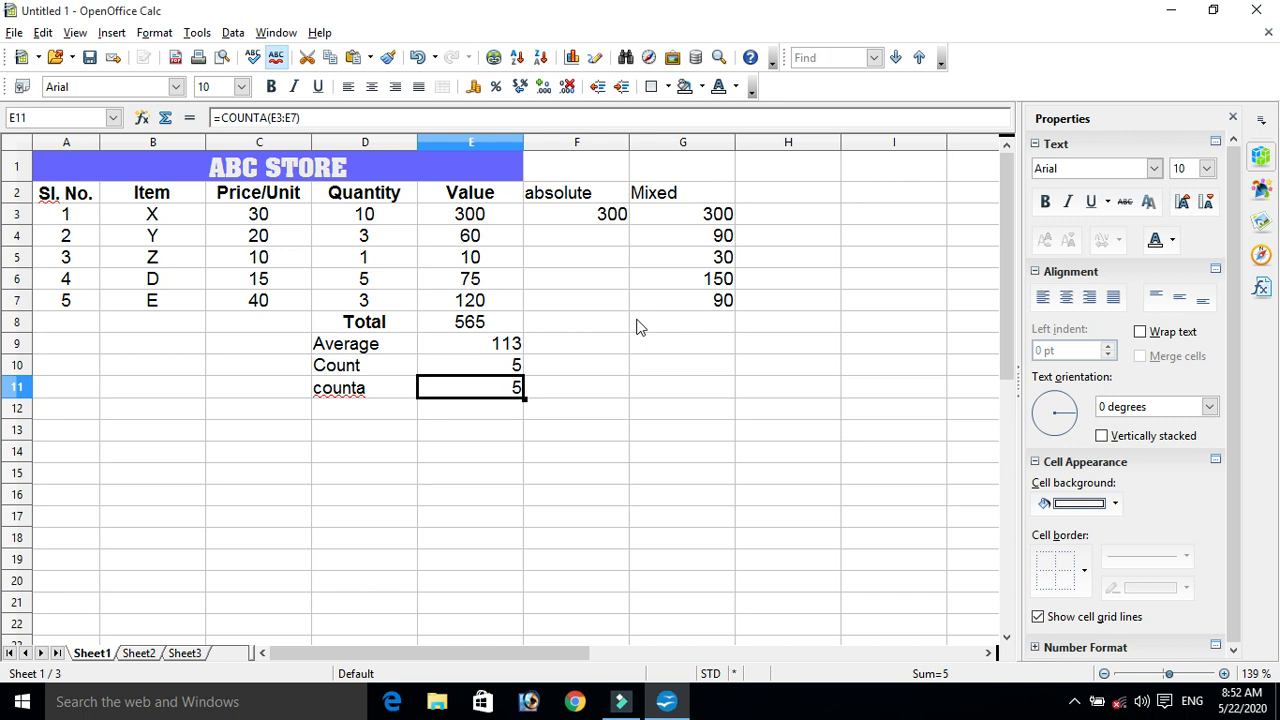
left_click(512, 365)
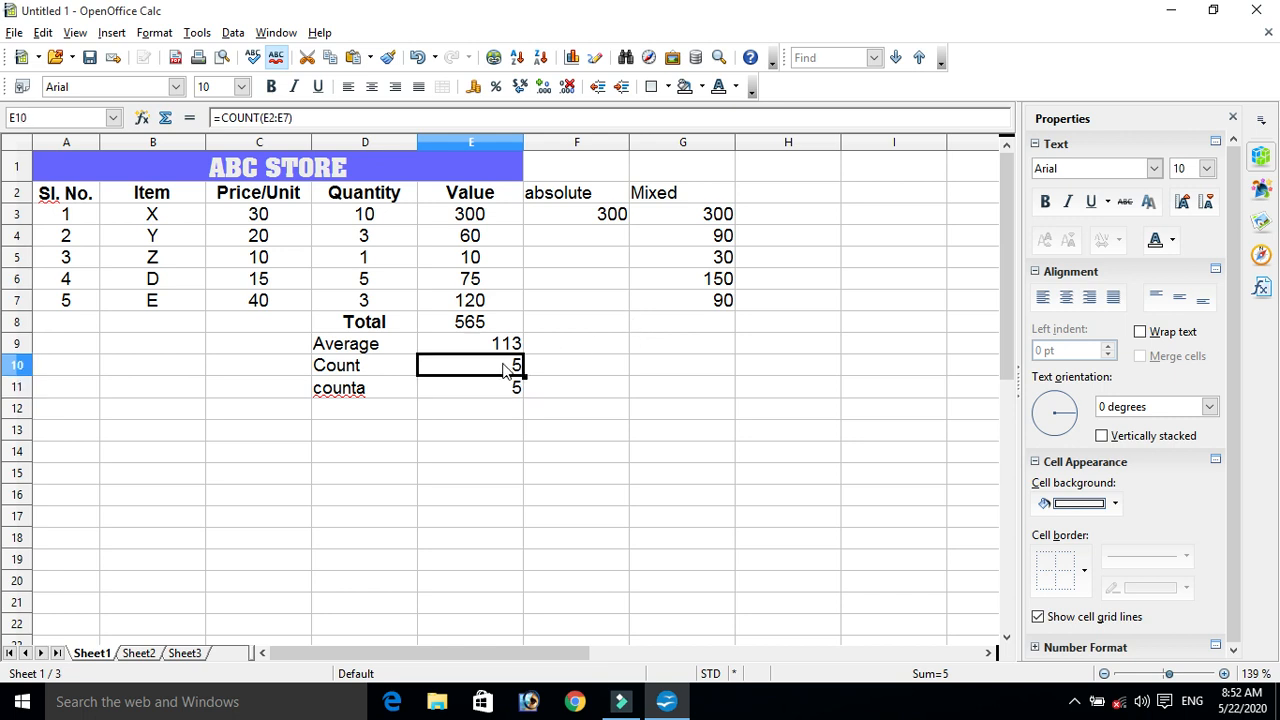
Check the COUNT formula in E10 against the text heading in E2 and the numeric formula in E5.
left_click(465, 199)
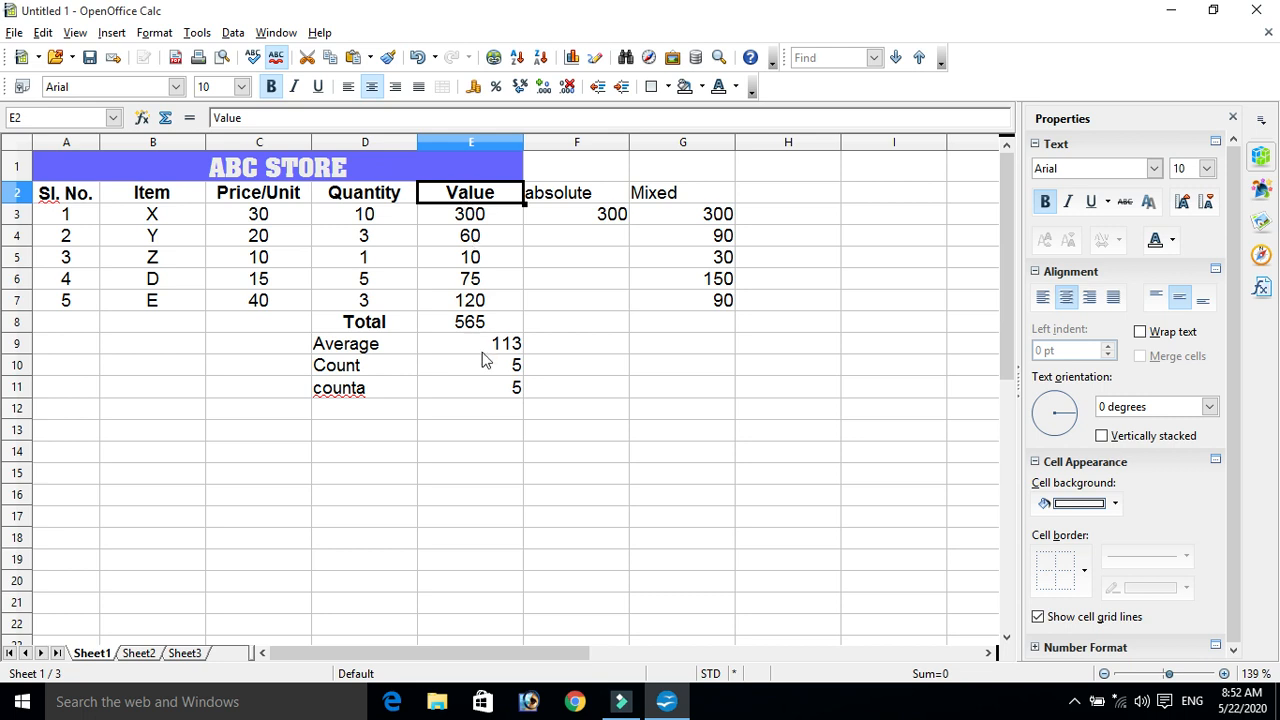
left_click(510, 368)
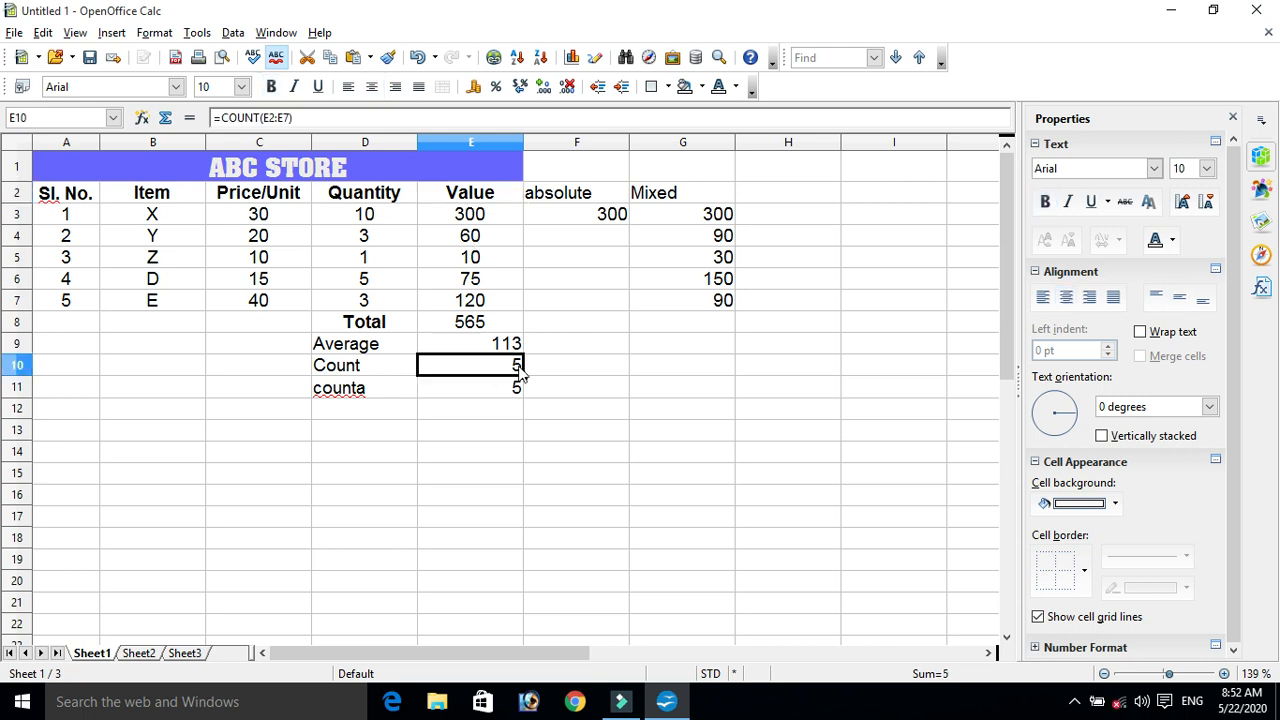
left_click(468, 199)
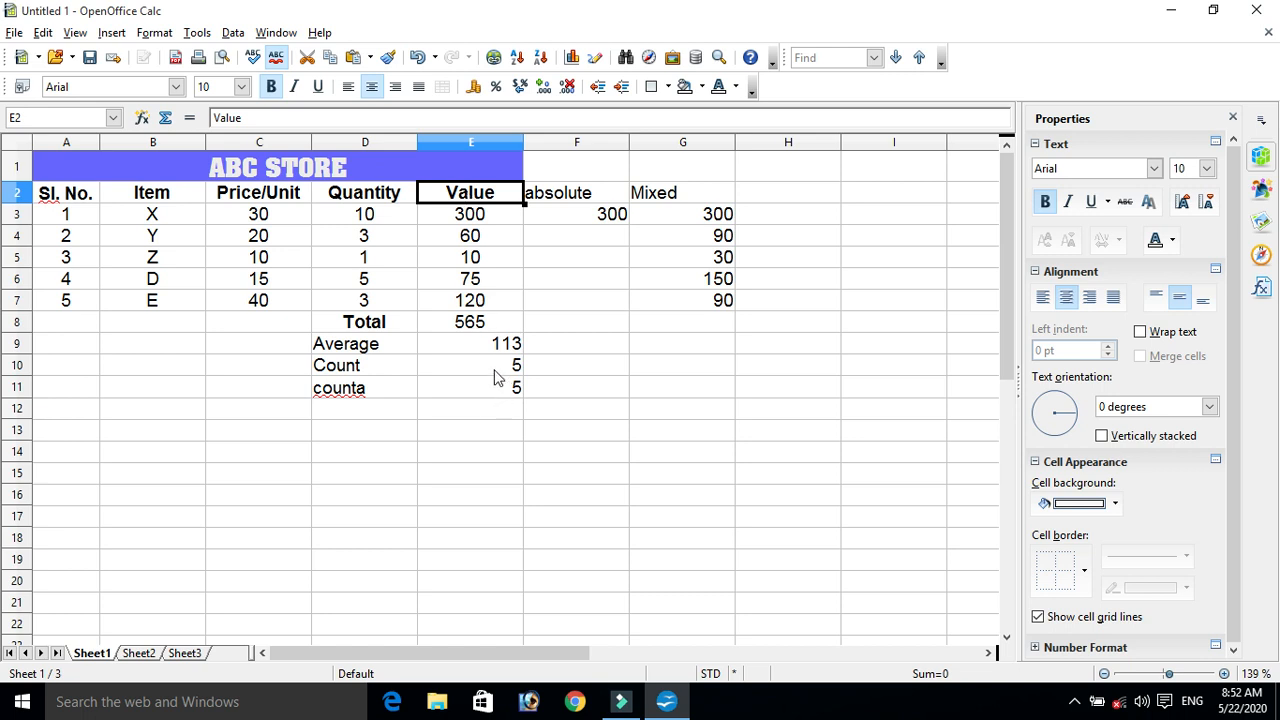
left_click(450, 257)
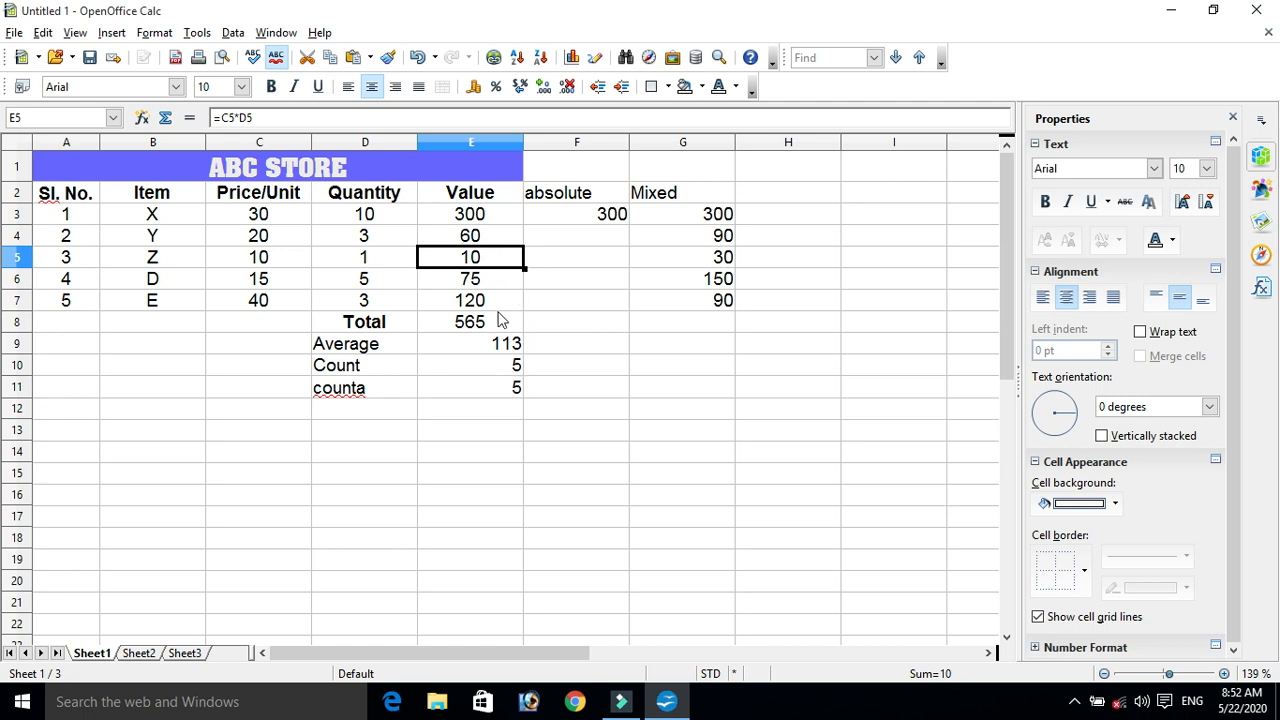
left_click(450, 197)
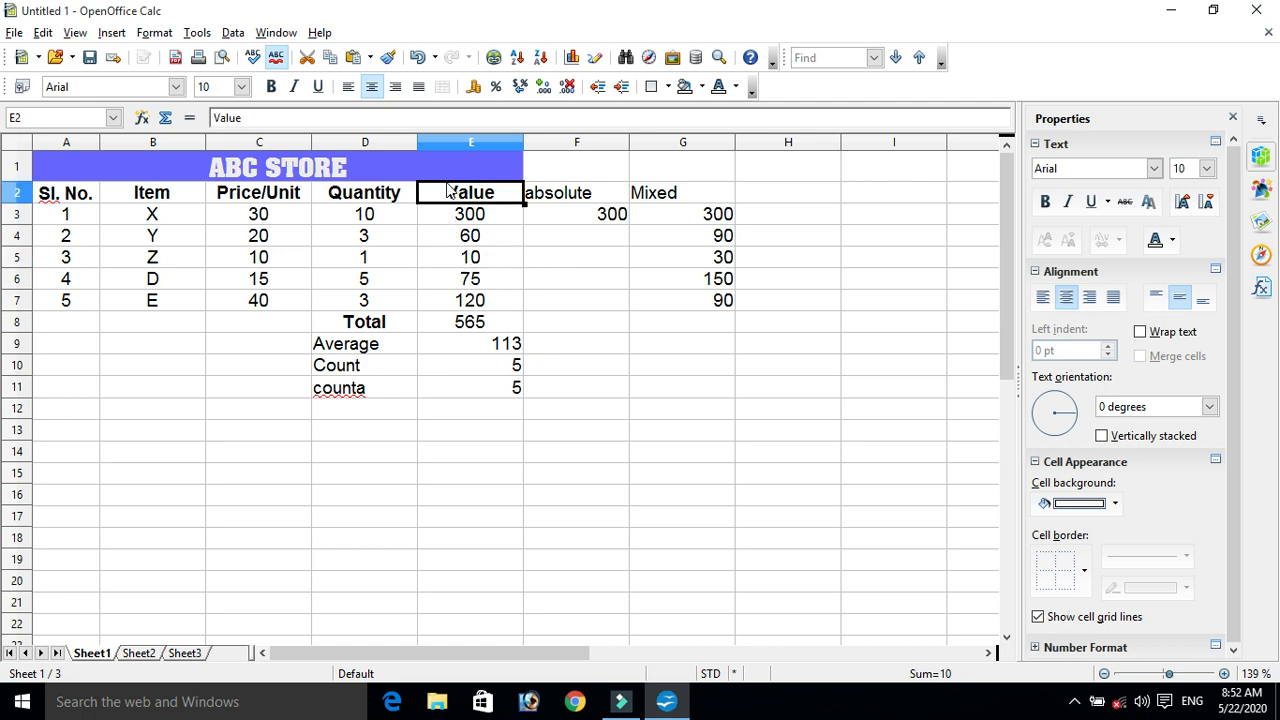
Change the formula in cell E11 to =COUNTA(E2:E7) so its range includes the Value heading, and check the result.
left_click(488, 397)
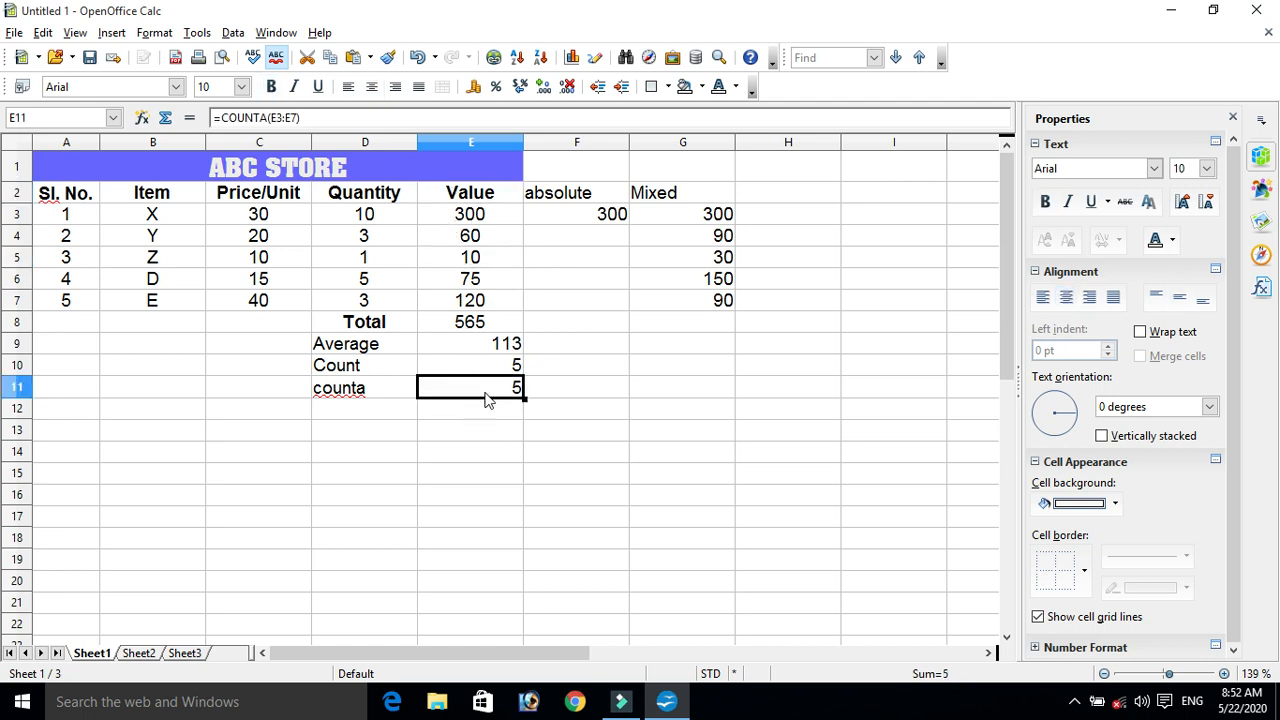
left_click(283, 118)
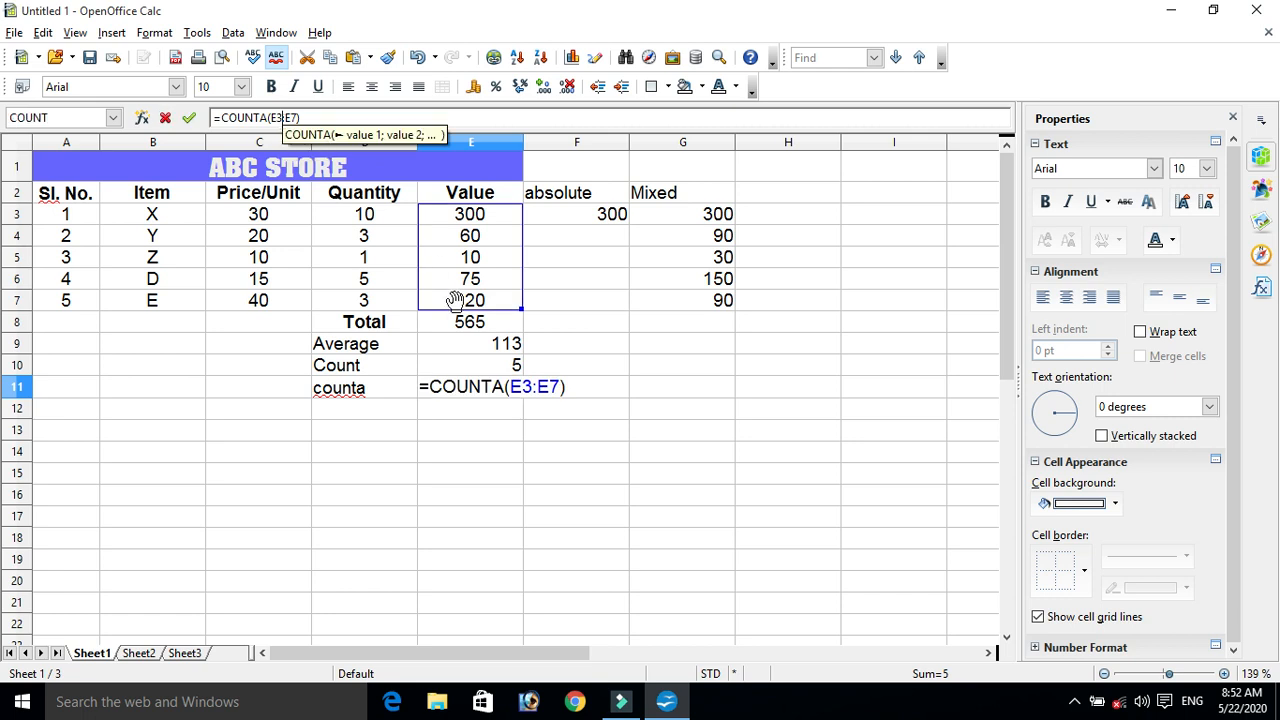
key("BackSpace")
type("2")
key("Return")
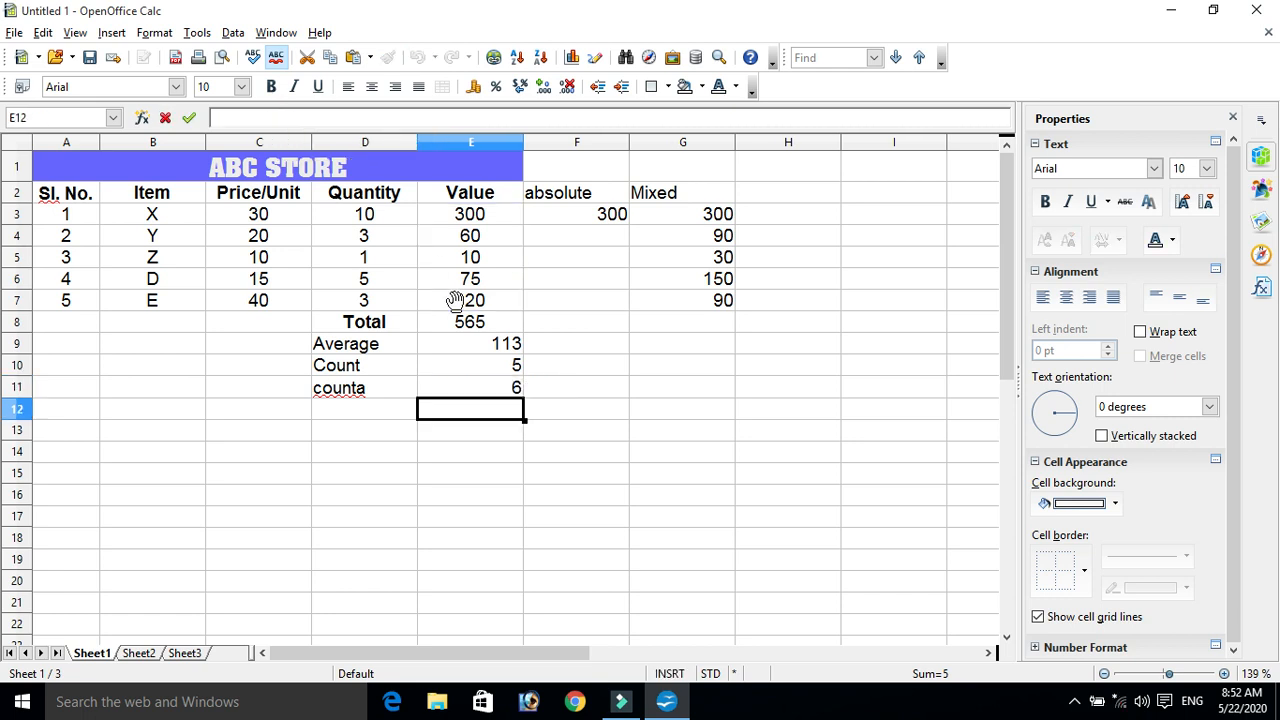
left_click(511, 396)
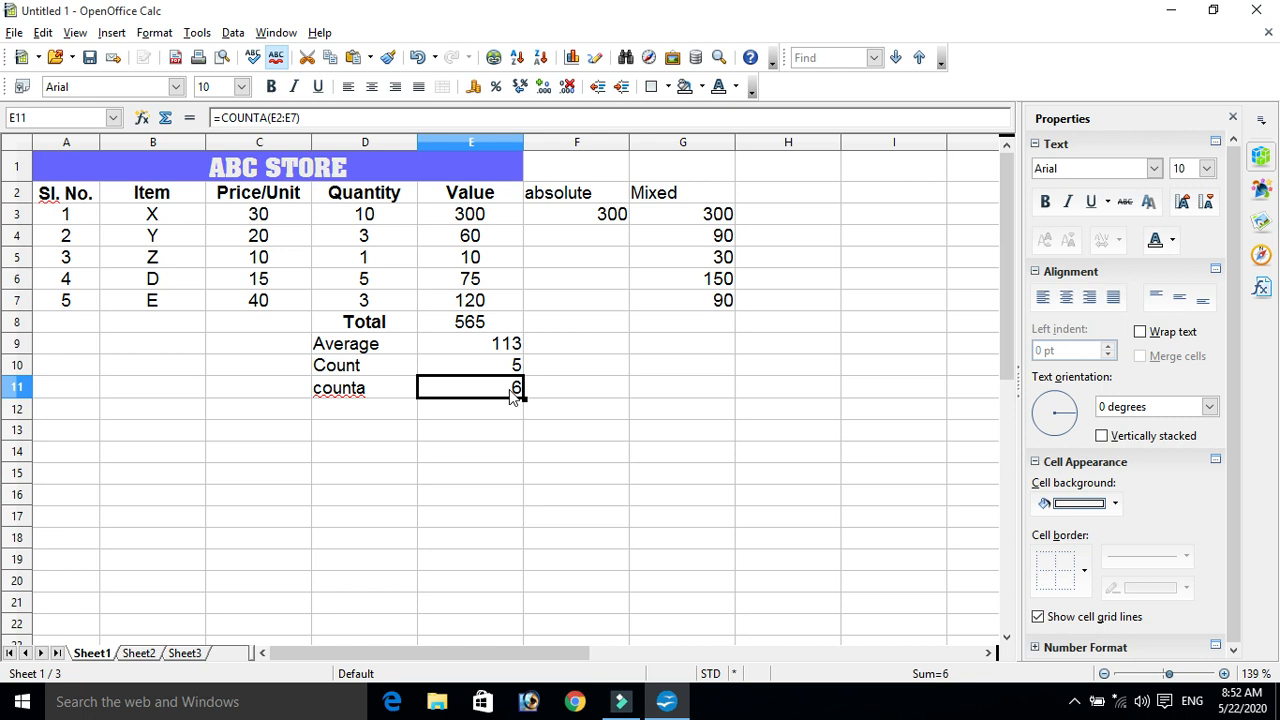
left_click(468, 199)
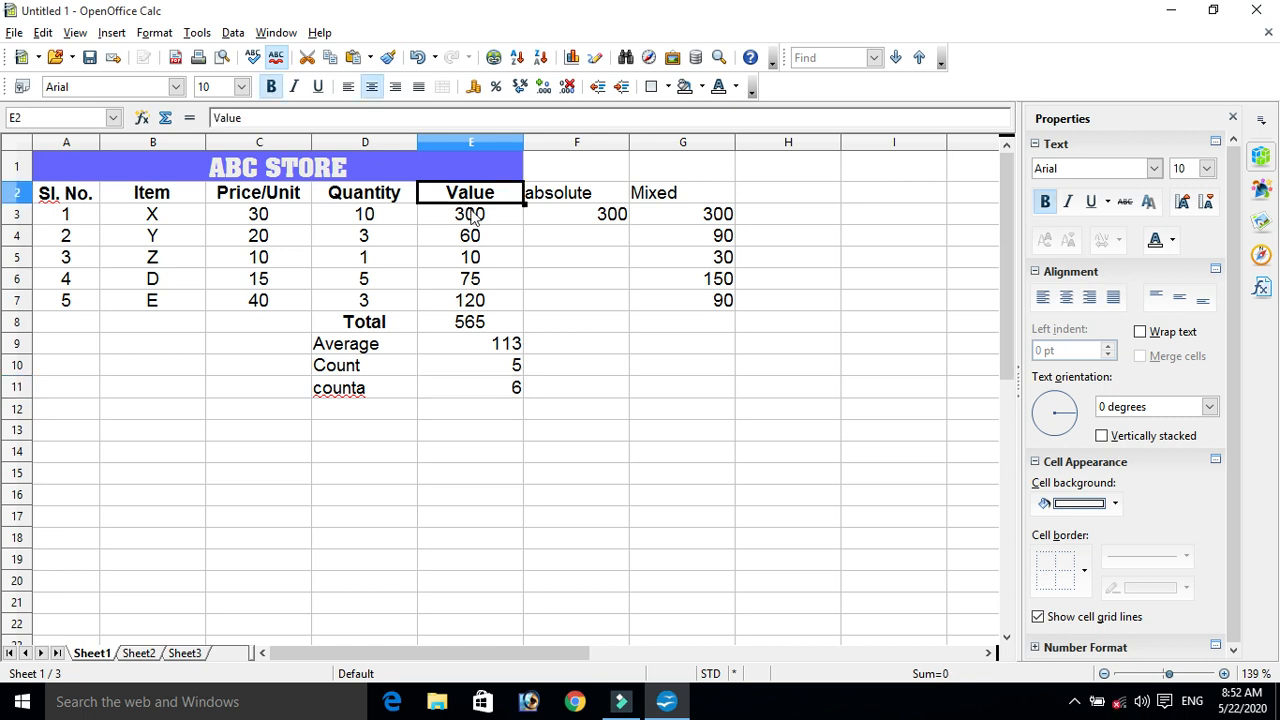
Delete the contents of cell E5 to test how COUNT and COUNTA treat an empty cell.
left_click(489, 264)
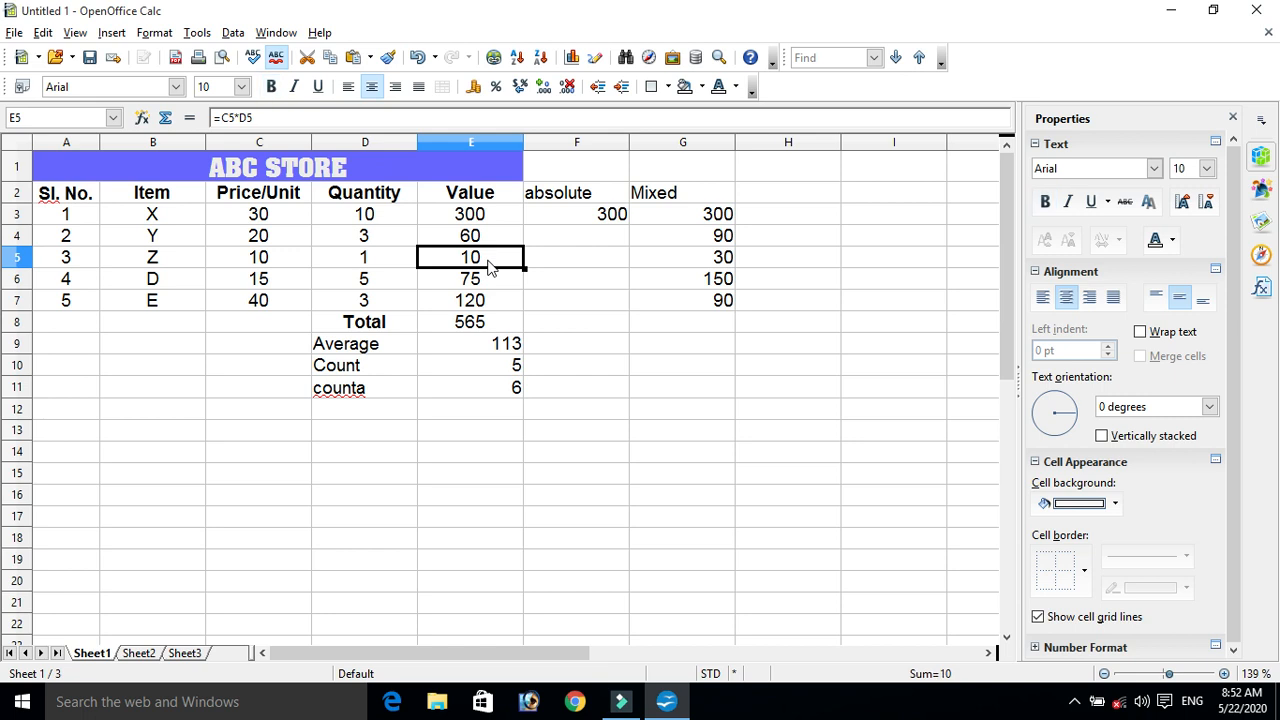
key("Delete")
key("Return")
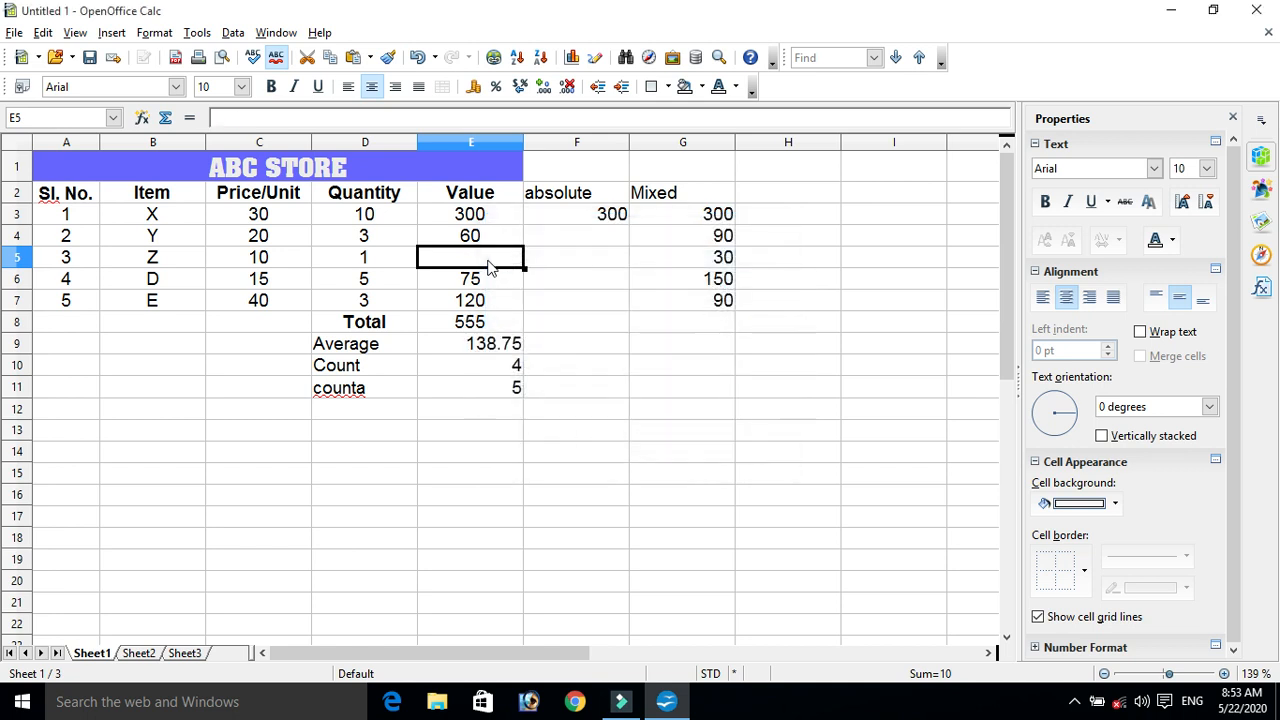